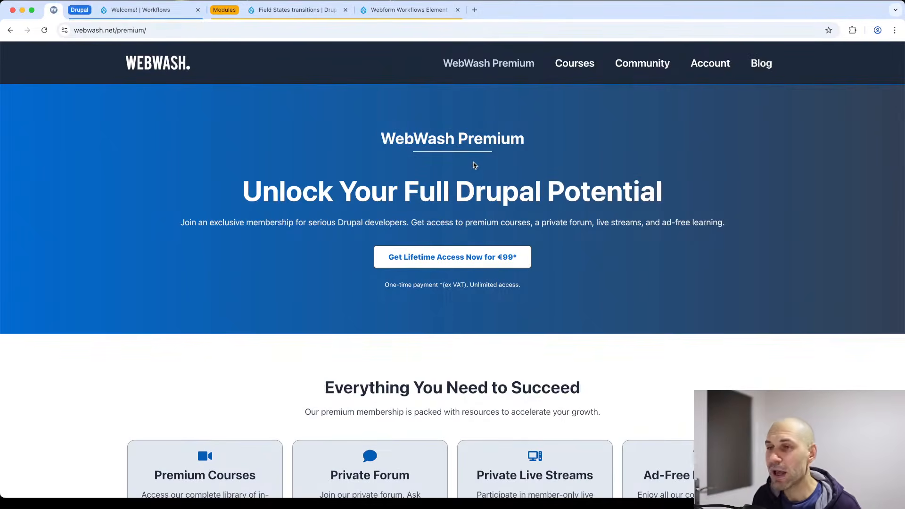
# Browse the Courses listing and view the Using AI Automators course, then return to the listing.
pyautogui.click(585, 62)
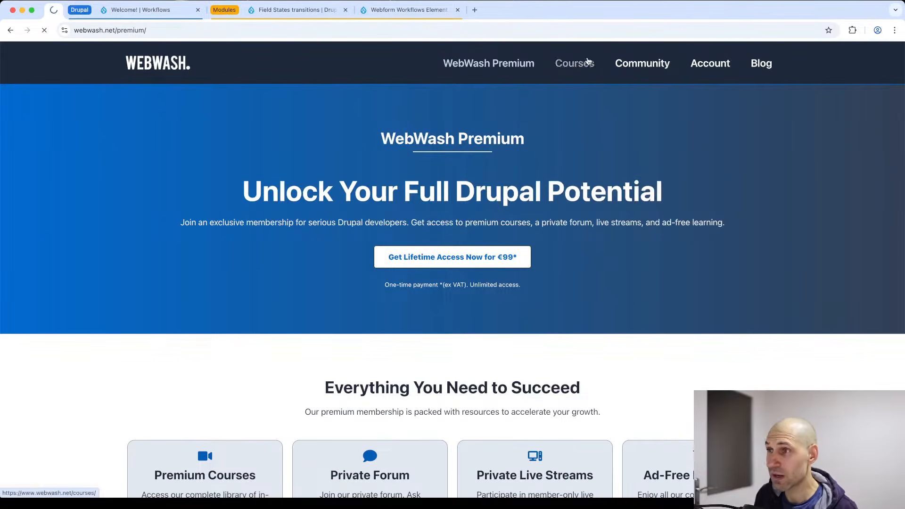
pyautogui.scroll(-3, 313, 213)
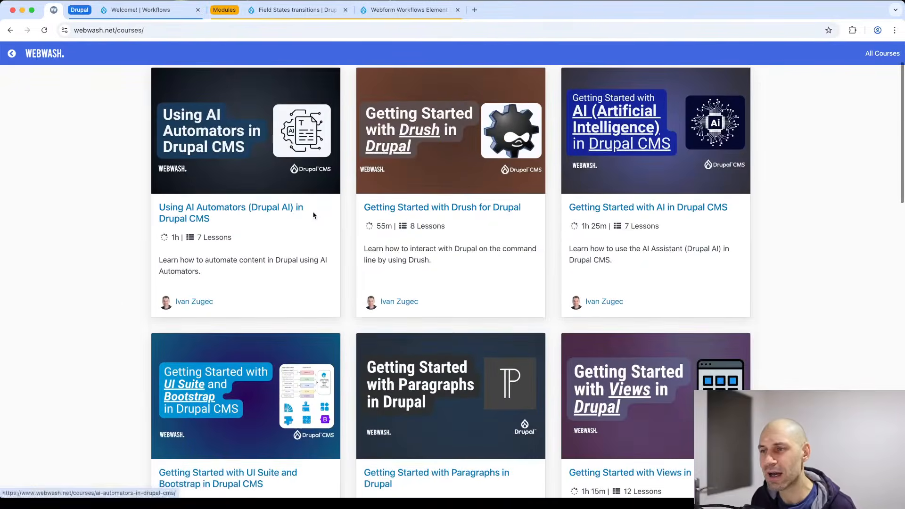
pyautogui.click(295, 186)
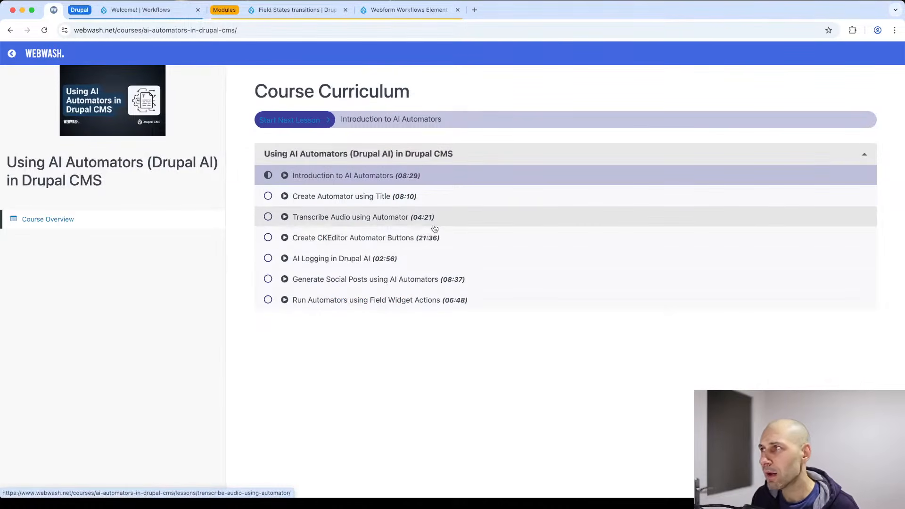
pyautogui.press('super+bracketleft')
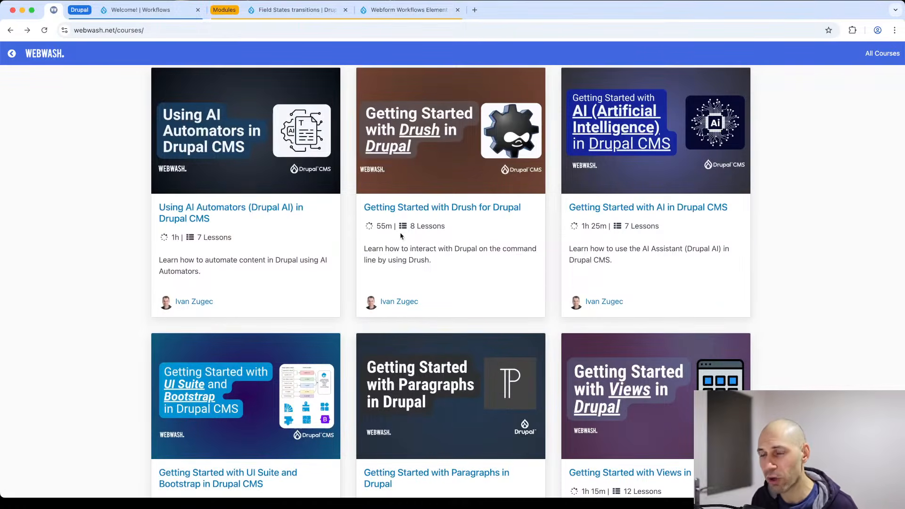
pyautogui.scroll(2, 400, 238)
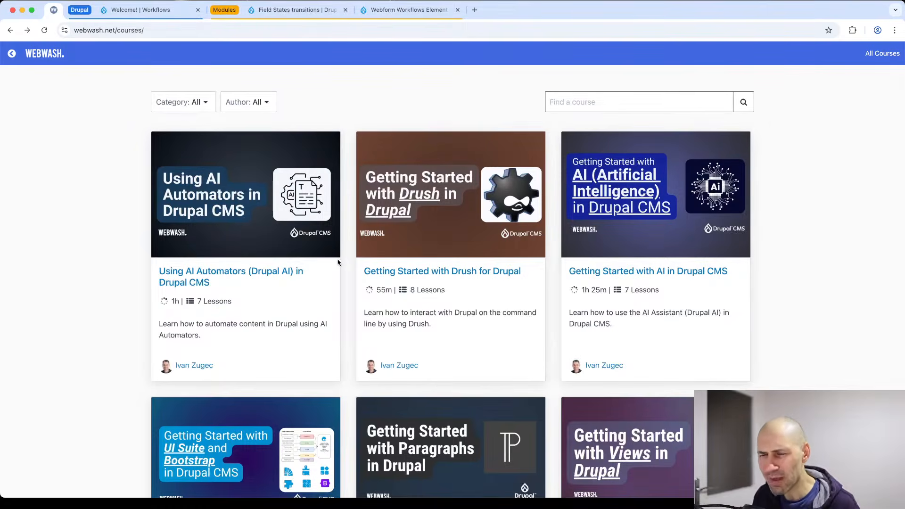
# Go back to the WebWash Premium page, then go to the WebWash home page.
pyautogui.press('super+Left')
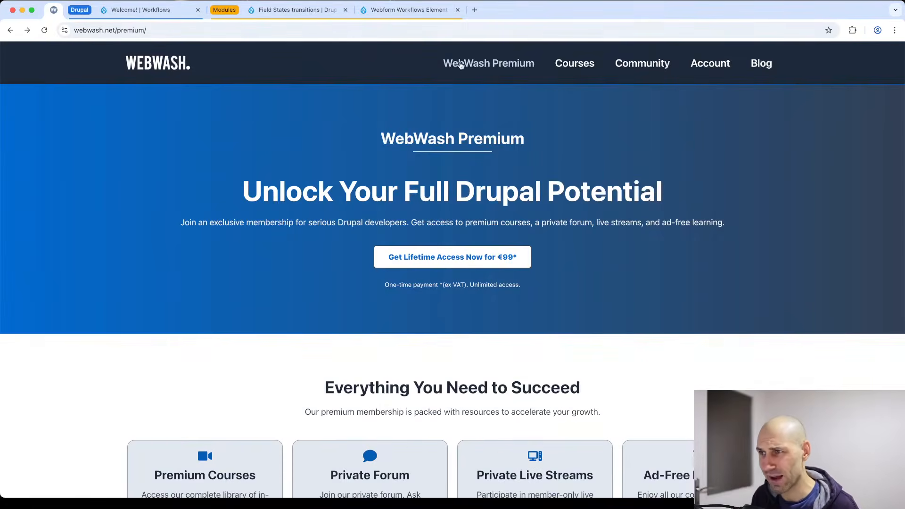
pyautogui.scroll(-4, 438, 276)
pyautogui.scroll(4, 440, 273)
pyautogui.scroll(-1, 377, 85)
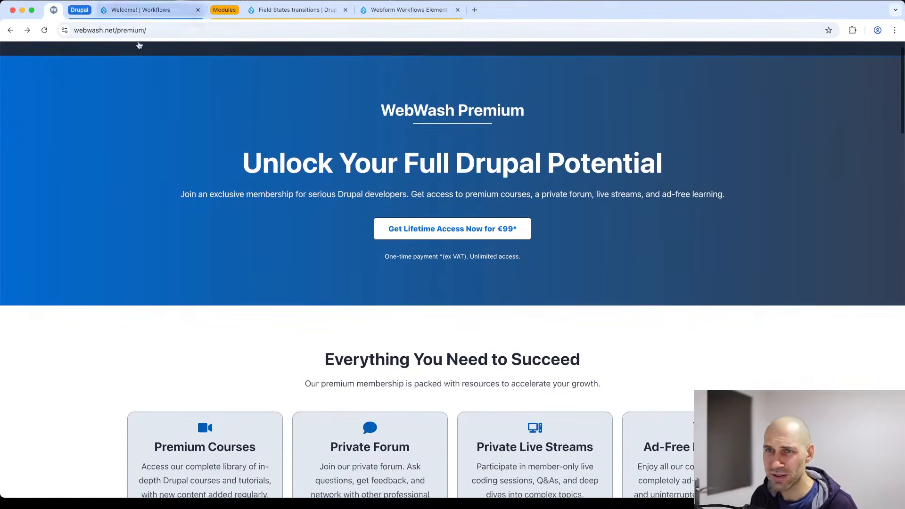
pyautogui.scroll(1, 283, 56)
pyautogui.click(163, 61)
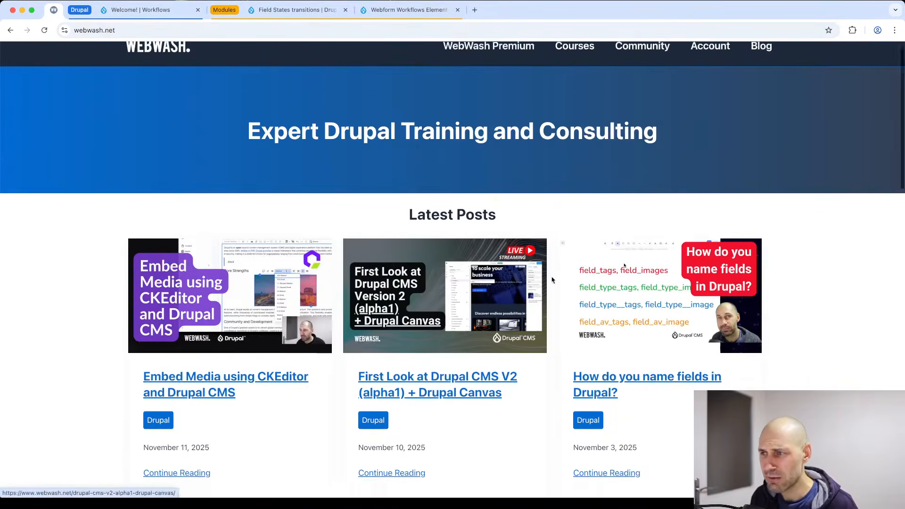
# Read through the 'First Look at Drupal CMS V2' article, then switch to the Field States transitions tab.
pyautogui.scroll(-1, 415, 311)
pyautogui.click(414, 316)
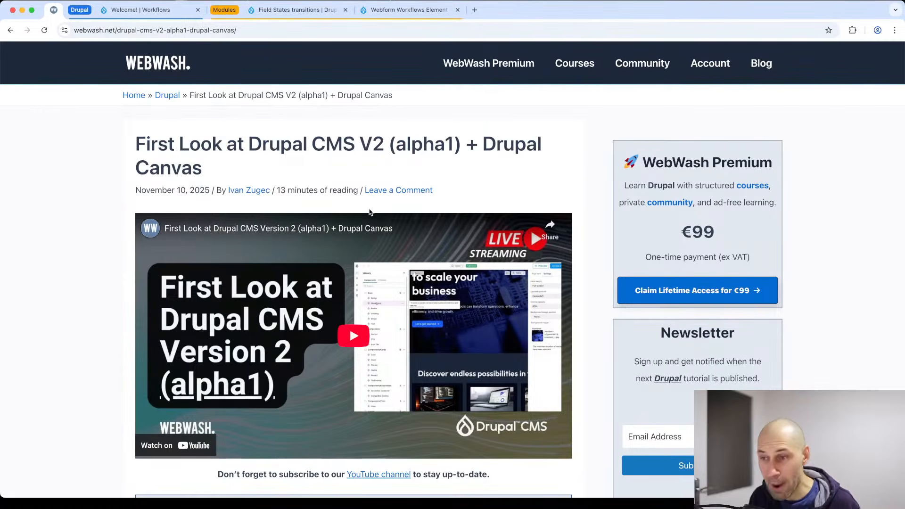
pyautogui.scroll(-1, 366, 230)
pyautogui.scroll(-3, 366, 231)
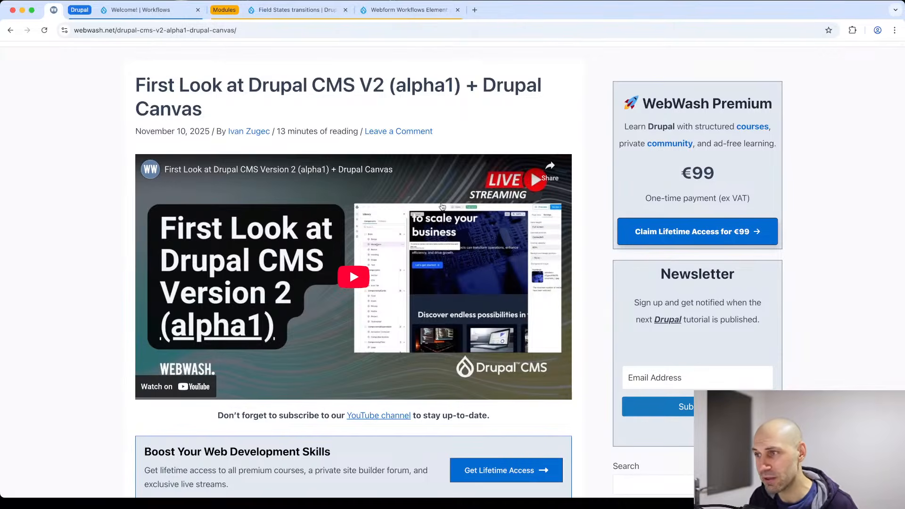
pyautogui.scroll(4, 442, 206)
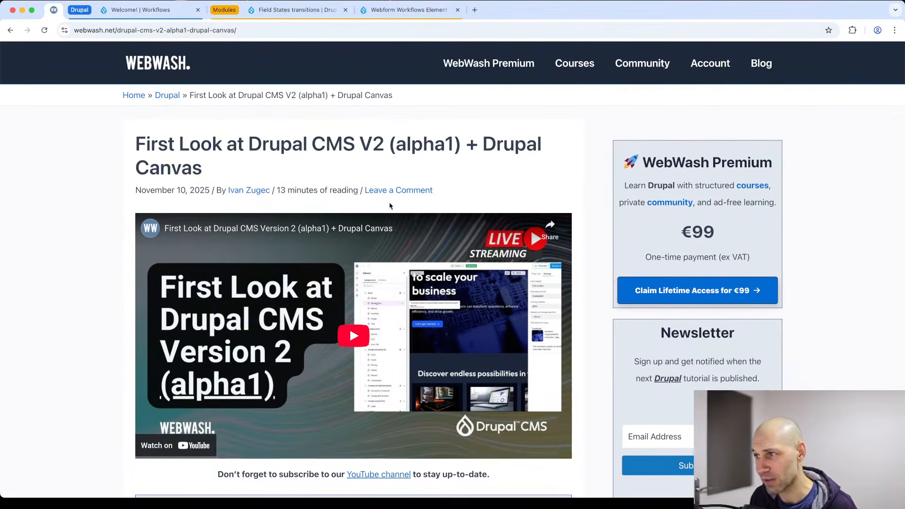
pyautogui.scroll(-15, 390, 204)
pyautogui.scroll(-20, 390, 203)
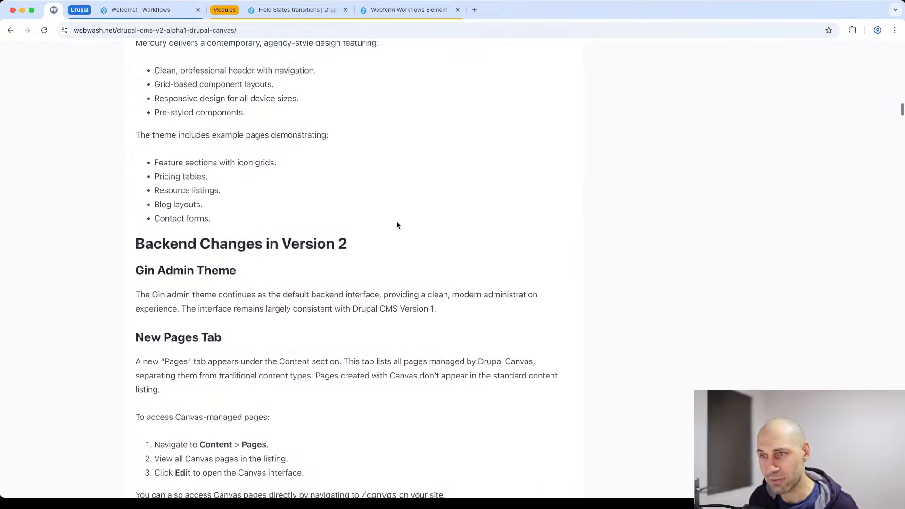
pyautogui.scroll(20, 395, 225)
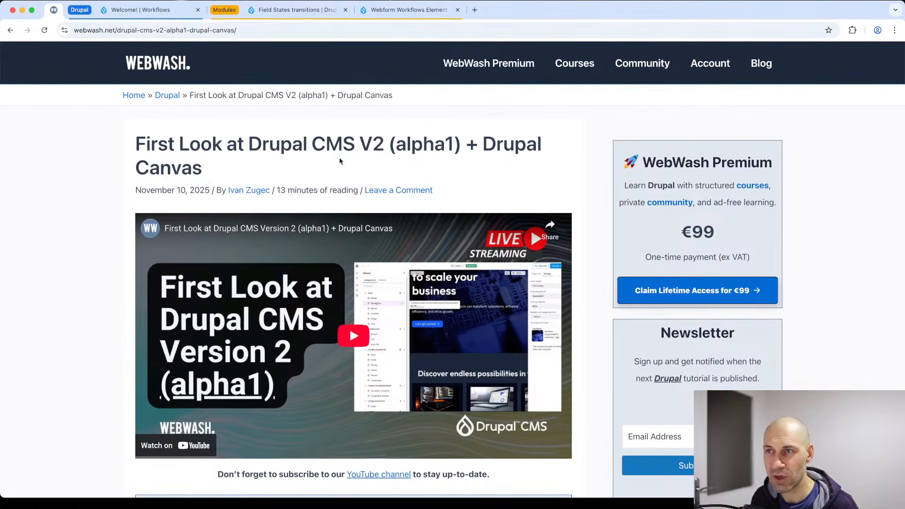
pyautogui.click(295, 9)
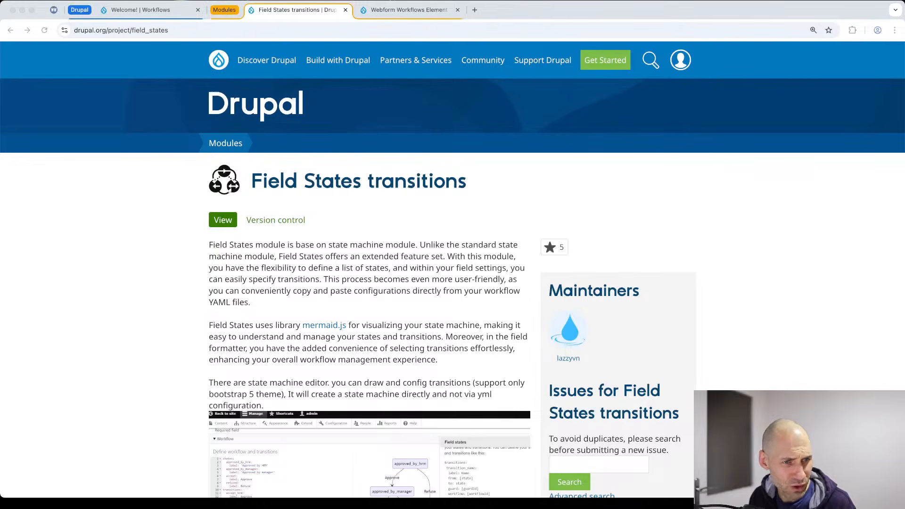
# Switch from the Field States transitions page to the 'Welcome! | Workflows' site tab.
pyautogui.click(341, 214)
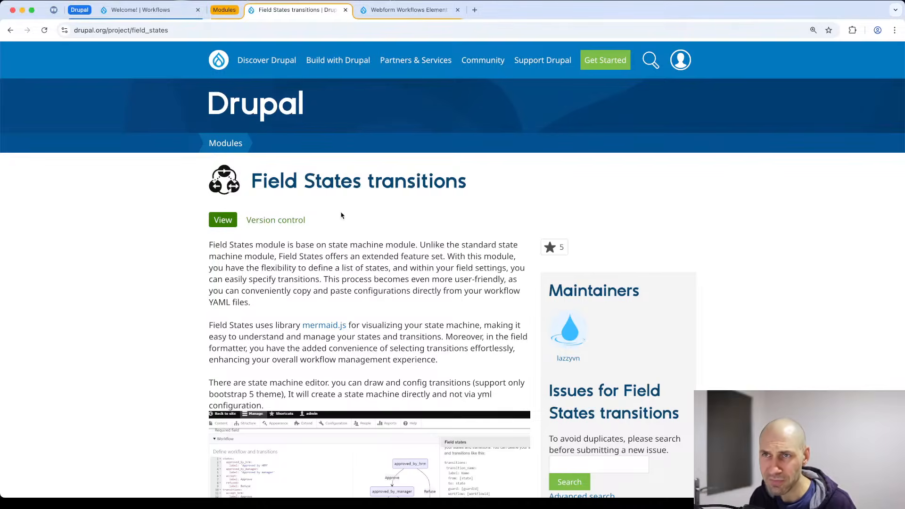
pyautogui.click(178, 14)
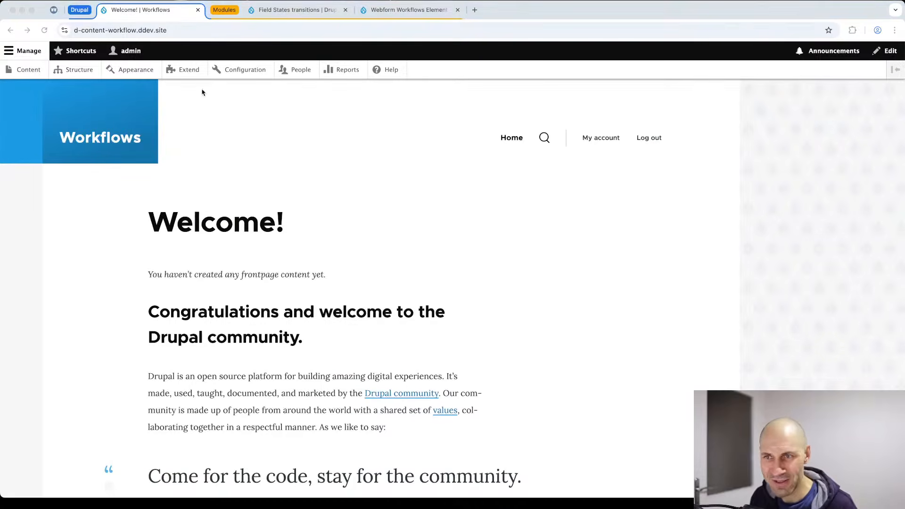
# Open the Extend module list on the Workflows site and focus its Filter box.
pyautogui.click(247, 122)
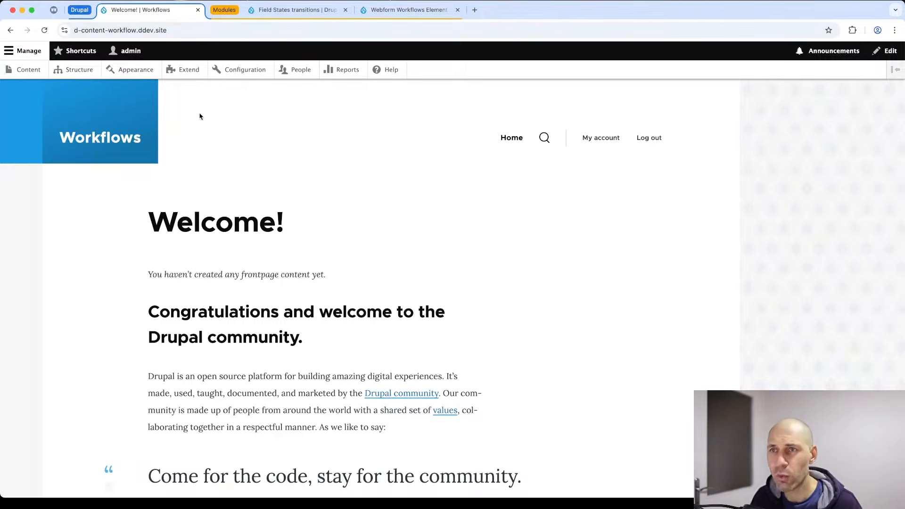
pyautogui.click(188, 69)
pyautogui.click(118, 233)
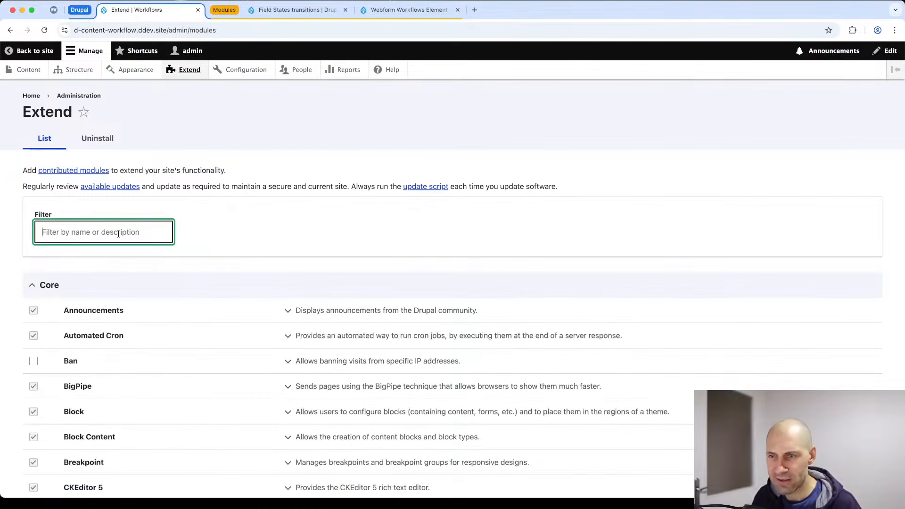
# Filter modules by 'content', check Content Moderation's Workflows requirement, then return to Field States transitions.
pyautogui.write('content')
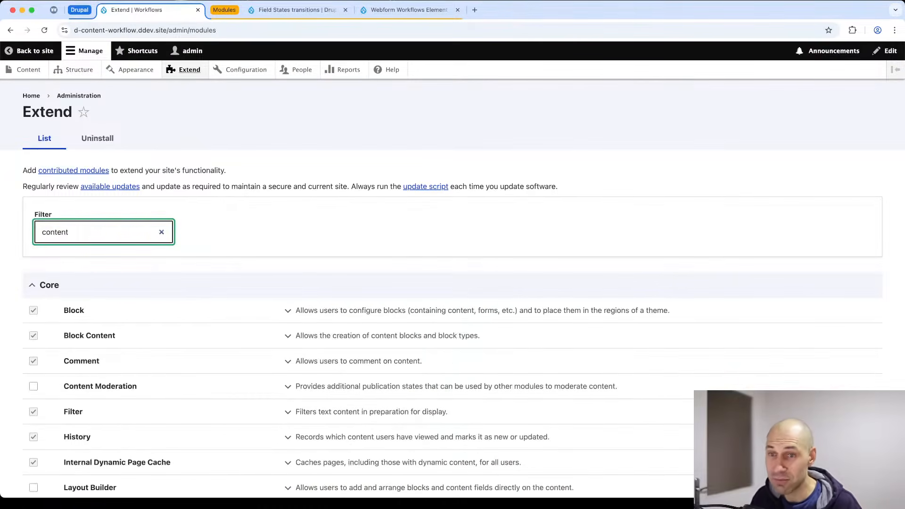
pyautogui.scroll(-3, 120, 235)
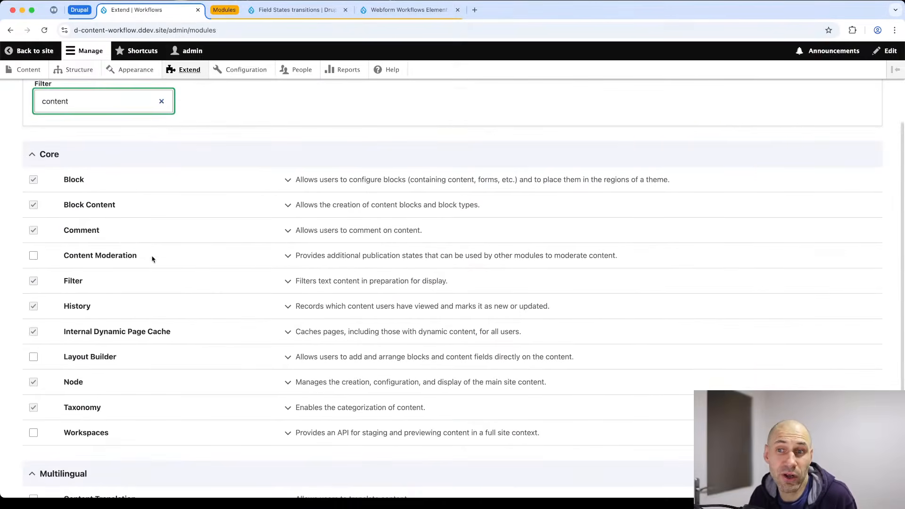
pyautogui.moveTo(139, 256); pyautogui.dragTo(59, 256)
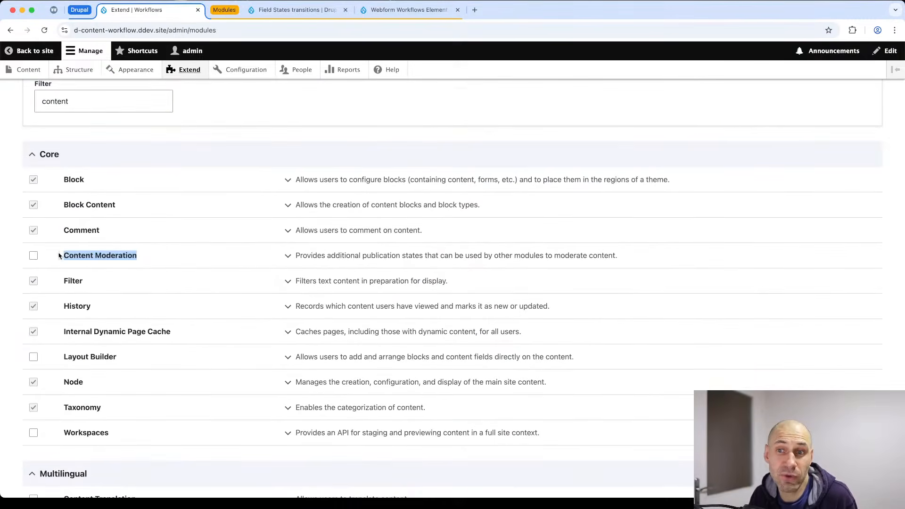
pyautogui.click(163, 256)
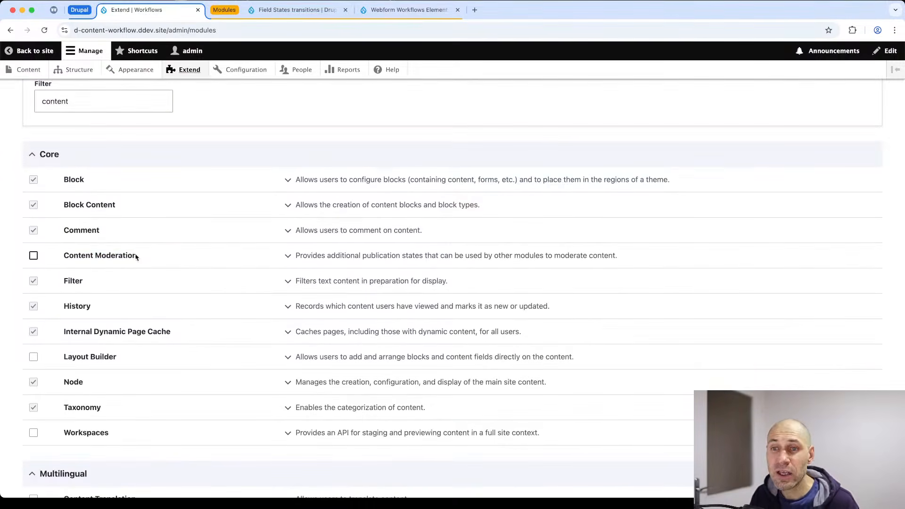
pyautogui.click(288, 256)
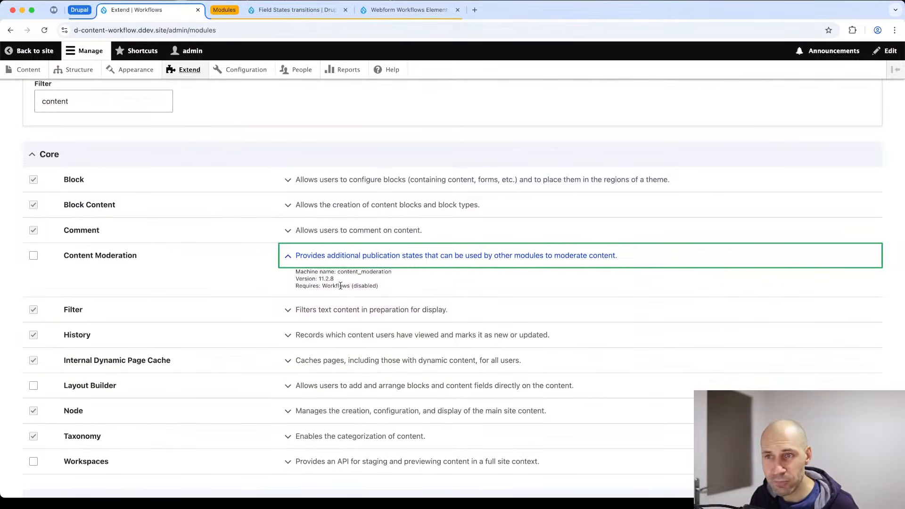
pyautogui.click(297, 10)
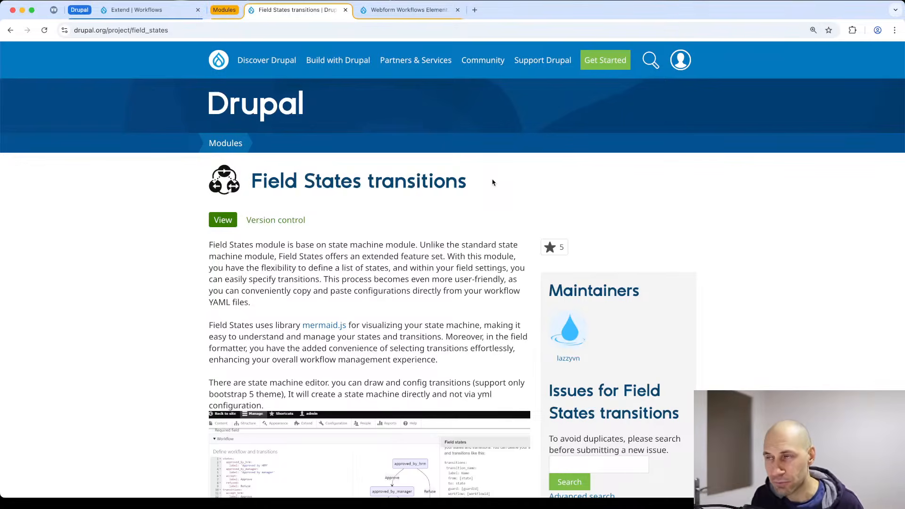
# Look over the Field States transitions and Webform Workflows Element pages, then return to the filtered Extend list.
pyautogui.scroll(-3, 492, 188)
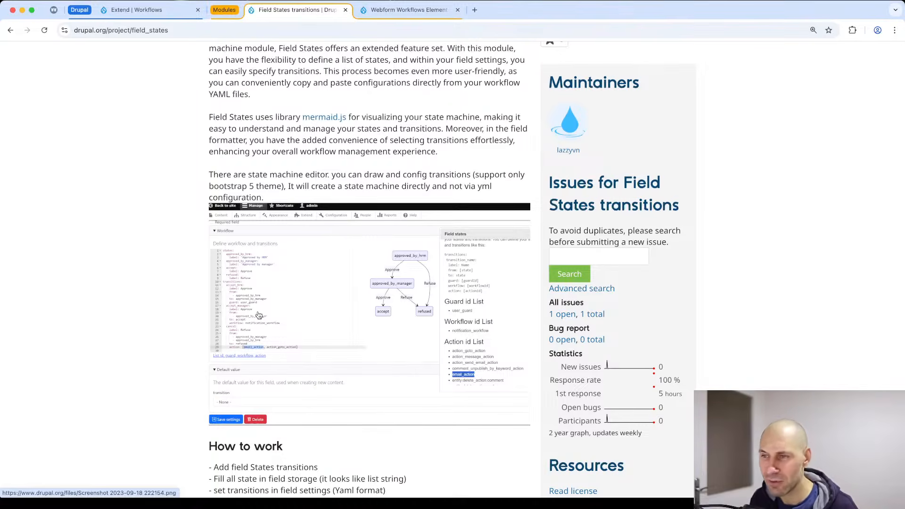
pyautogui.click(403, 10)
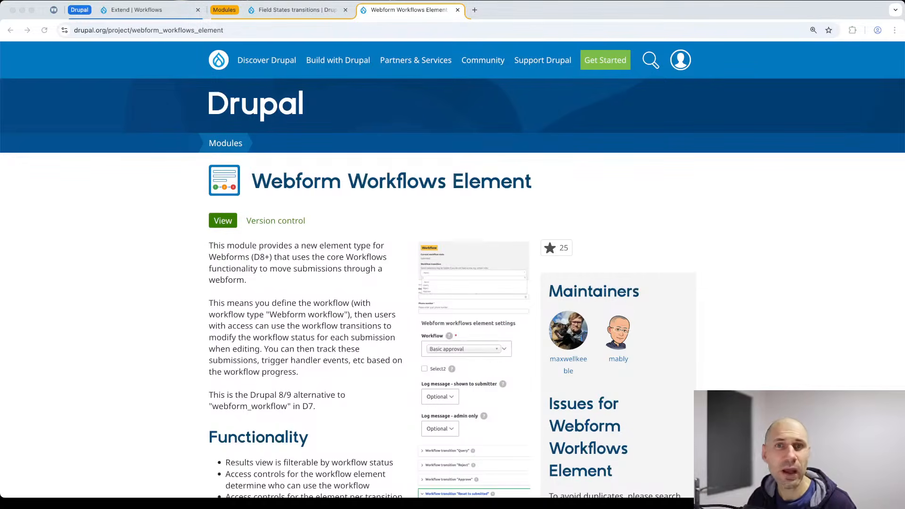
pyautogui.click(125, 10)
pyautogui.scroll(3, 192, 128)
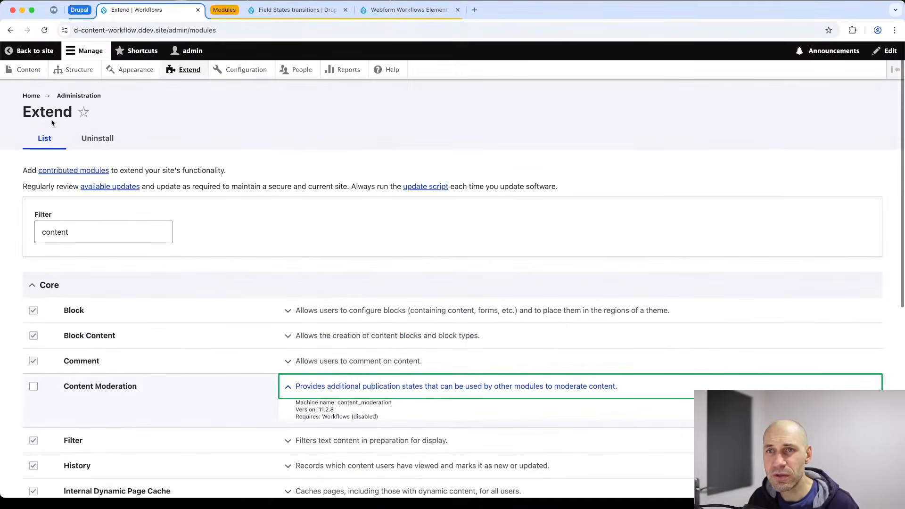
# Check the Content overview, then filter the Extend module list for 'content'.
pyautogui.click(28, 70)
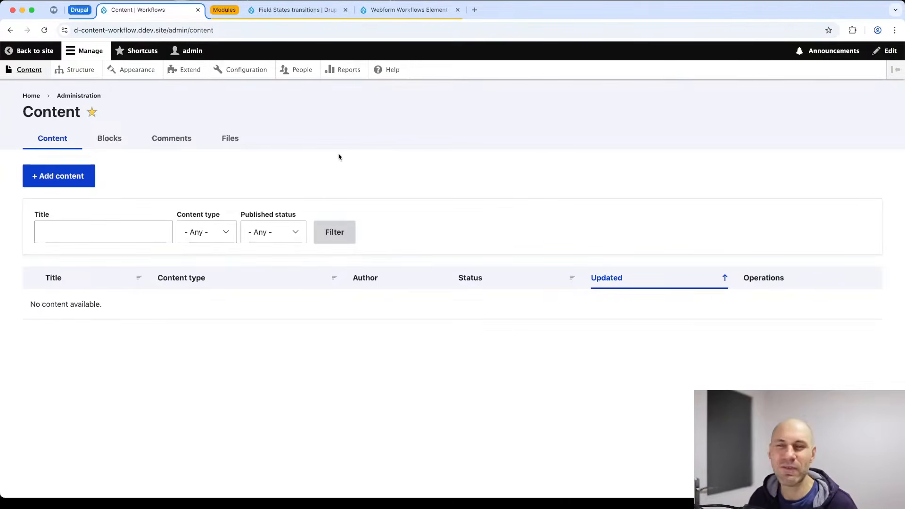
pyautogui.click(182, 70)
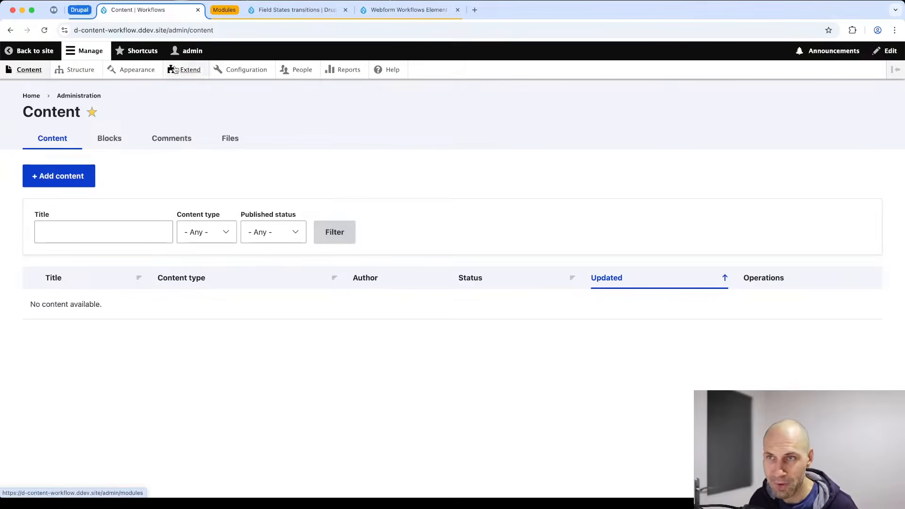
pyautogui.click(104, 231)
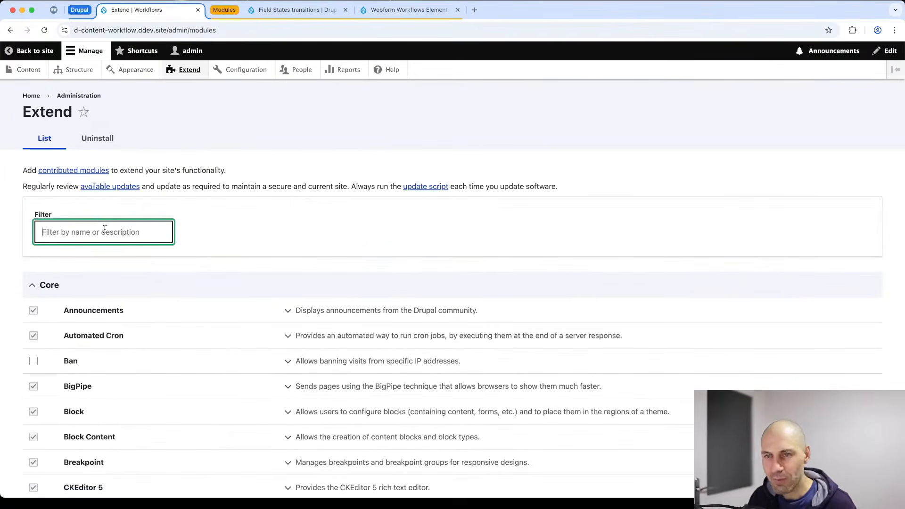
pyautogui.write('content')
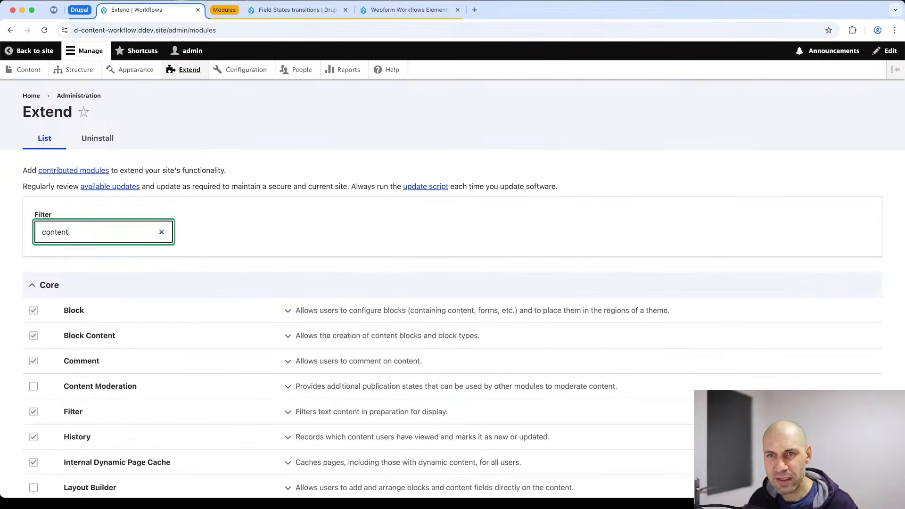
pyautogui.scroll(-3, 132, 235)
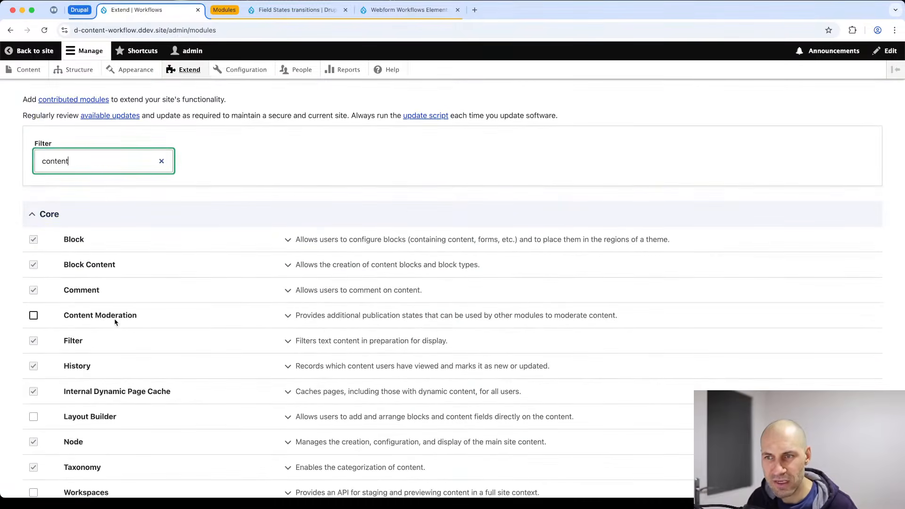
# Install Content Moderation with its required Workflows module, then view the Content overview.
pyautogui.click(115, 320)
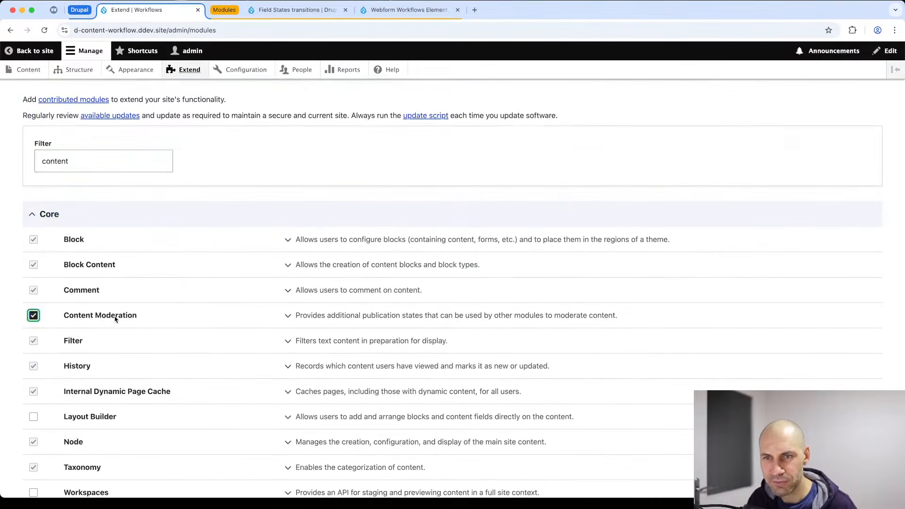
pyautogui.scroll(-5, 115, 325)
pyautogui.click(45, 441)
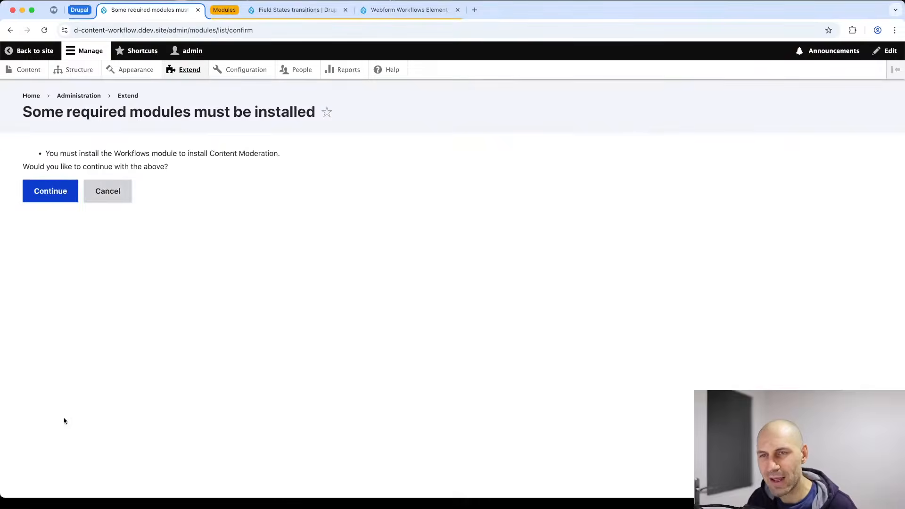
pyautogui.click(47, 187)
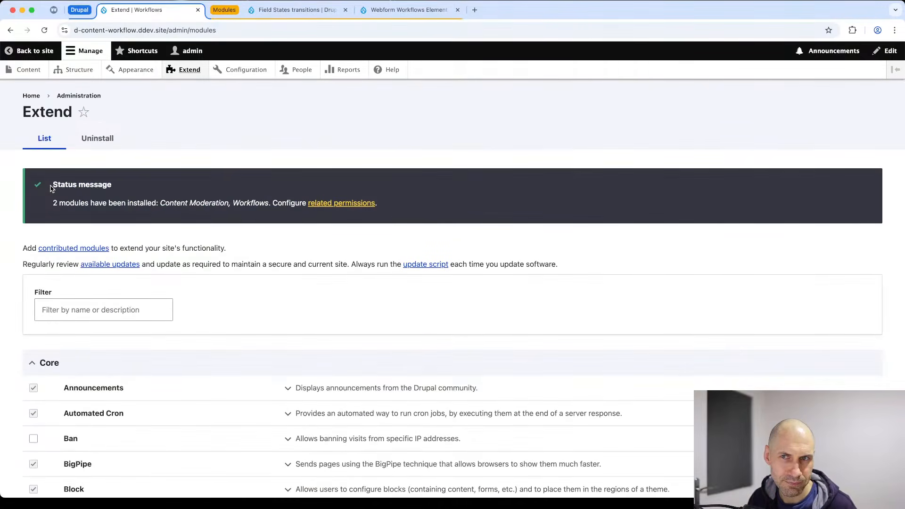
pyautogui.click(28, 69)
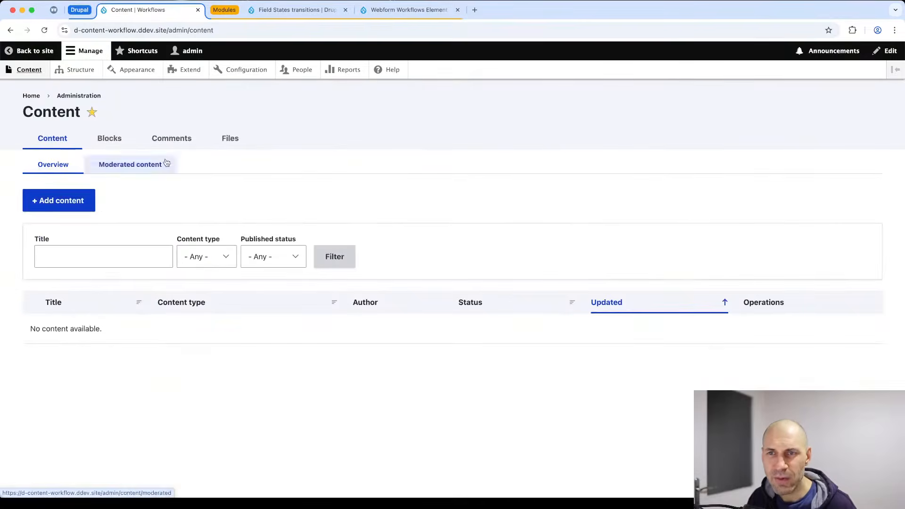
# Create and save a new Article titled 'Test article'.
pyautogui.click(59, 200)
pyautogui.click(56, 158)
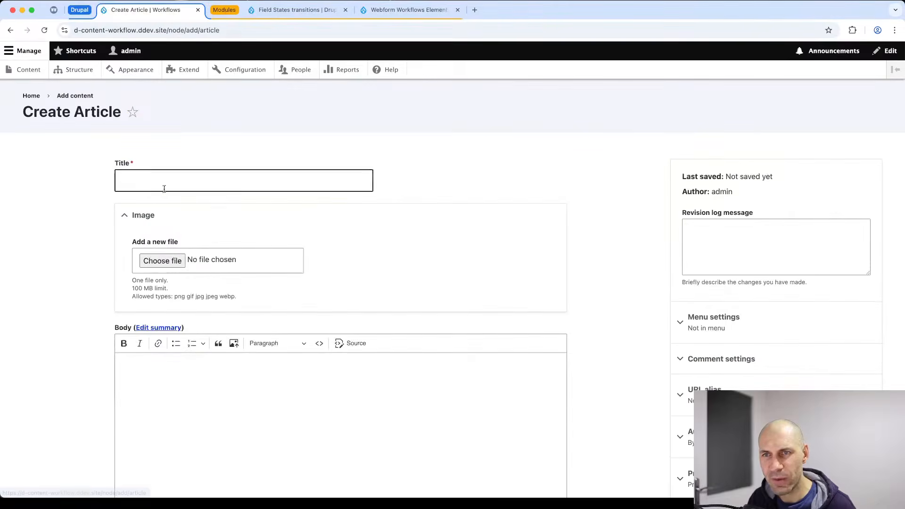
pyautogui.click(166, 188)
pyautogui.write('T')
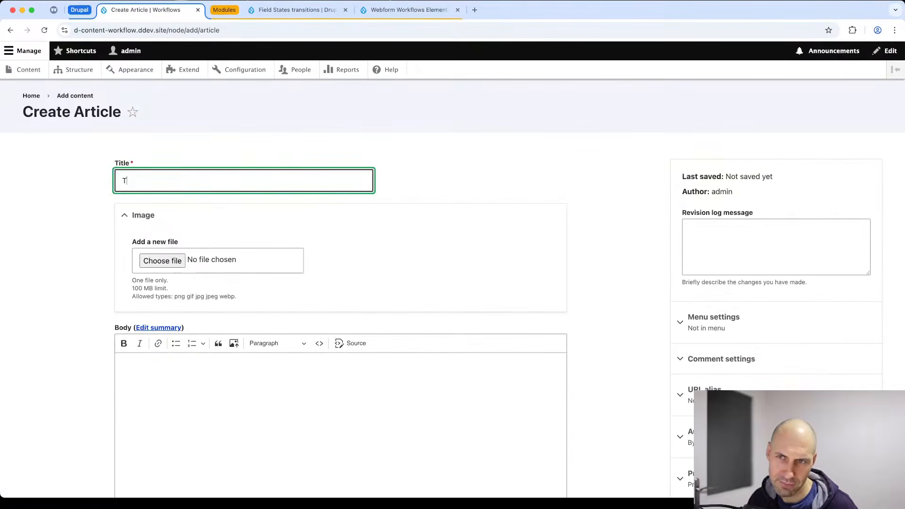
pyautogui.write('est article')
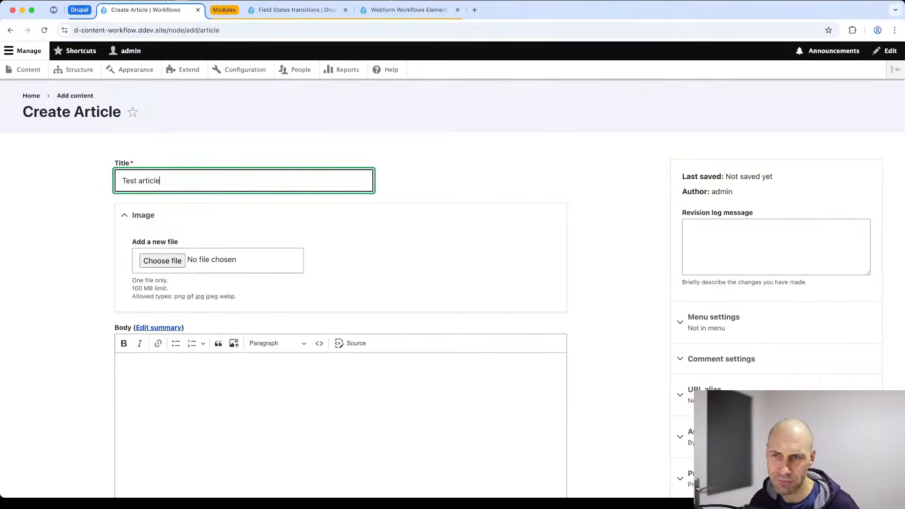
pyautogui.click(192, 232)
pyautogui.scroll(-5, 384, 309)
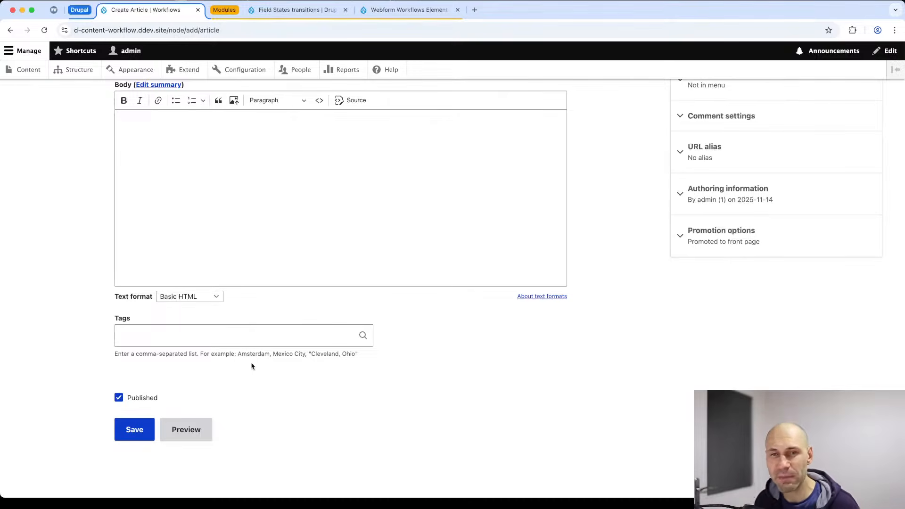
pyautogui.click(134, 430)
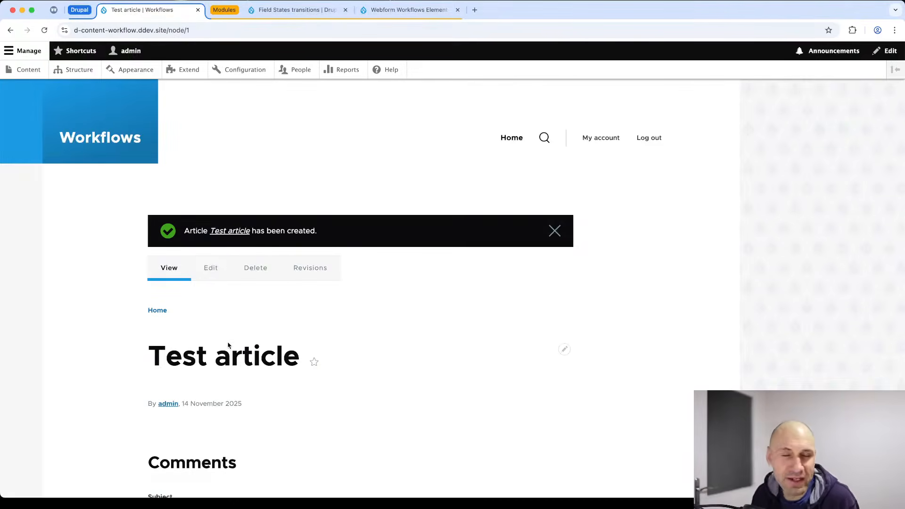
# Edit 'Test article', untick Published, and save it as unpublished.
pyautogui.click(210, 267)
pyautogui.scroll(-10, 211, 302)
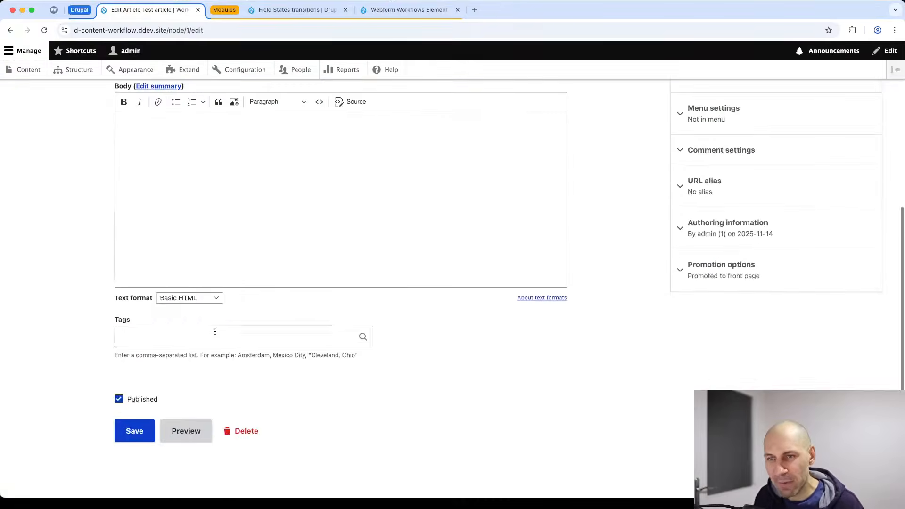
pyautogui.click(134, 395)
pyautogui.click(132, 427)
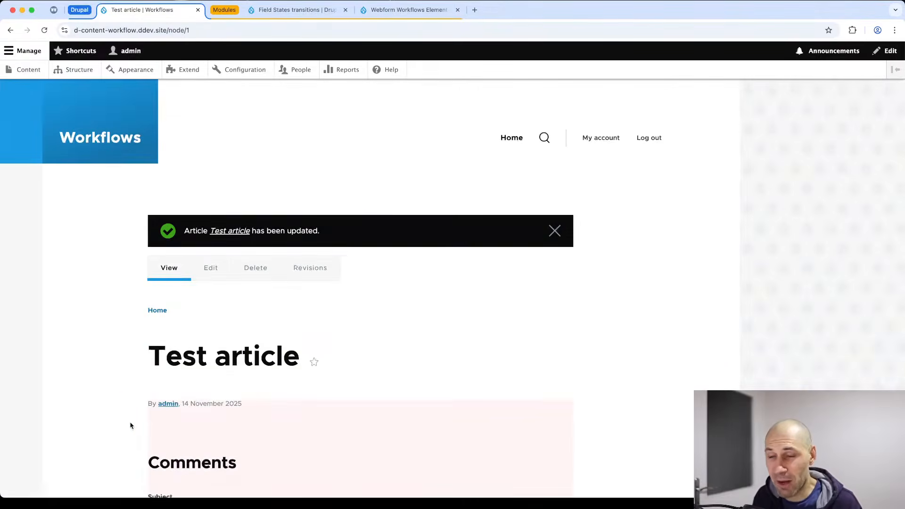
pyautogui.scroll(-5, 214, 401)
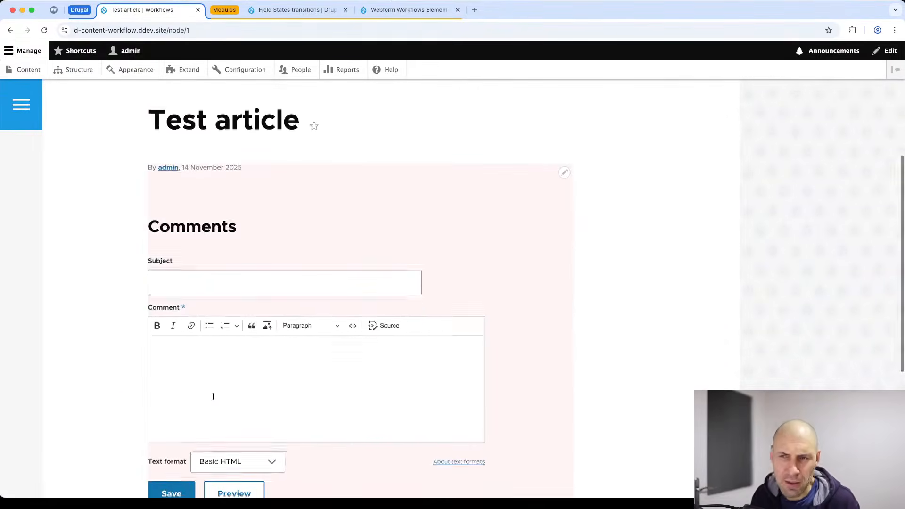
pyautogui.scroll(-2, 214, 399)
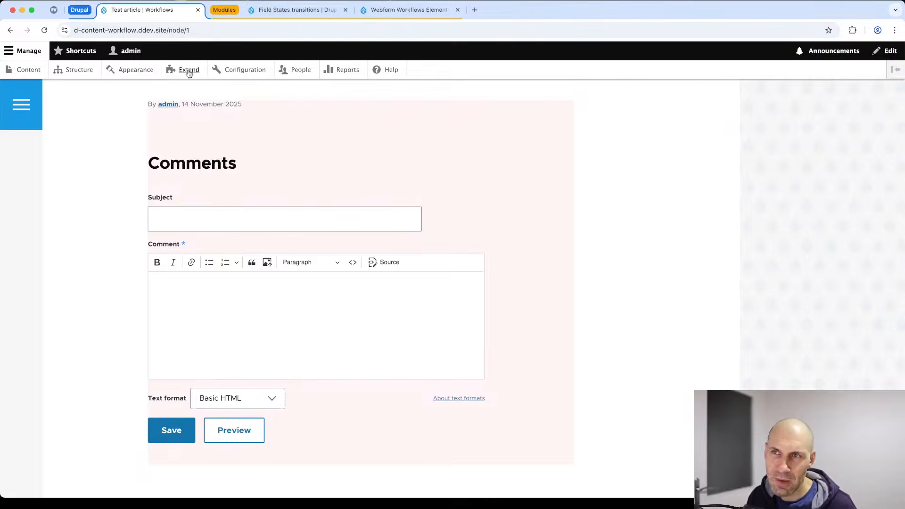
pyautogui.click(237, 71)
# Open Workflows, edit the Editorial workflow, and view its Create New Draft transition settings.
pyautogui.scroll(-8, 402, 148)
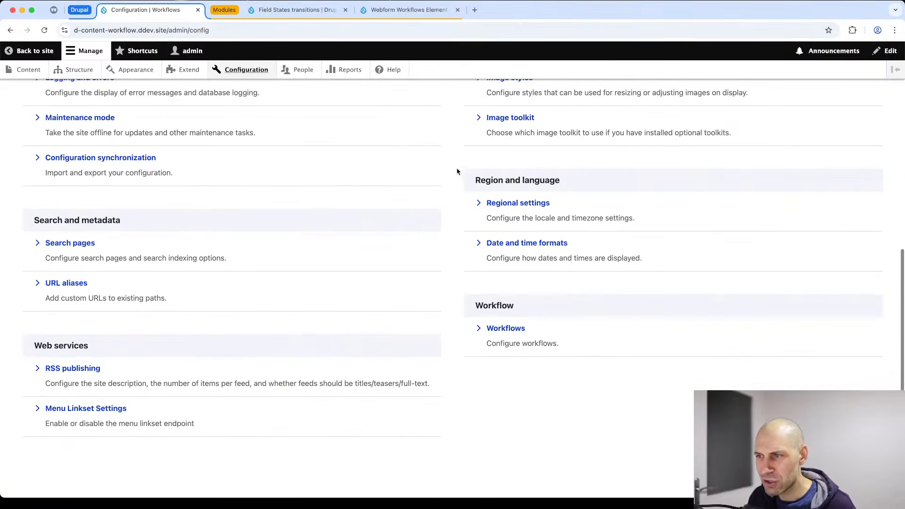
pyautogui.click(496, 330)
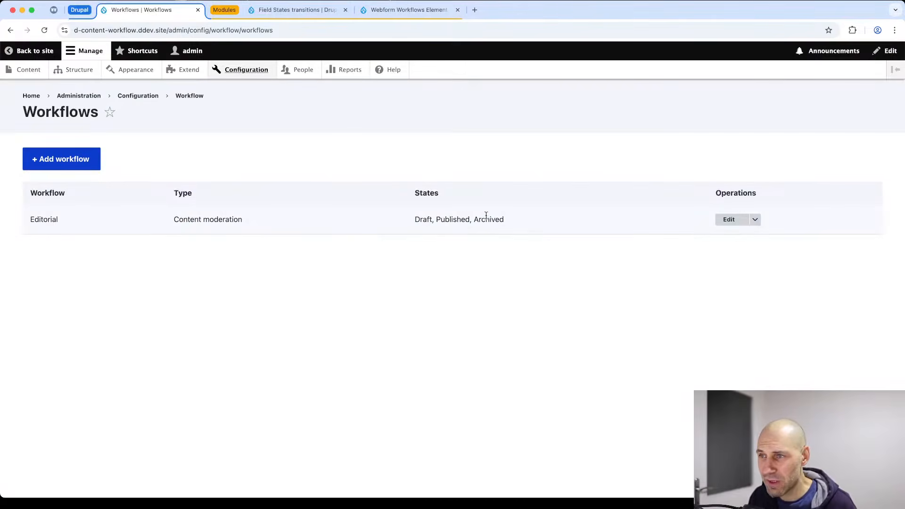
pyautogui.click(728, 220)
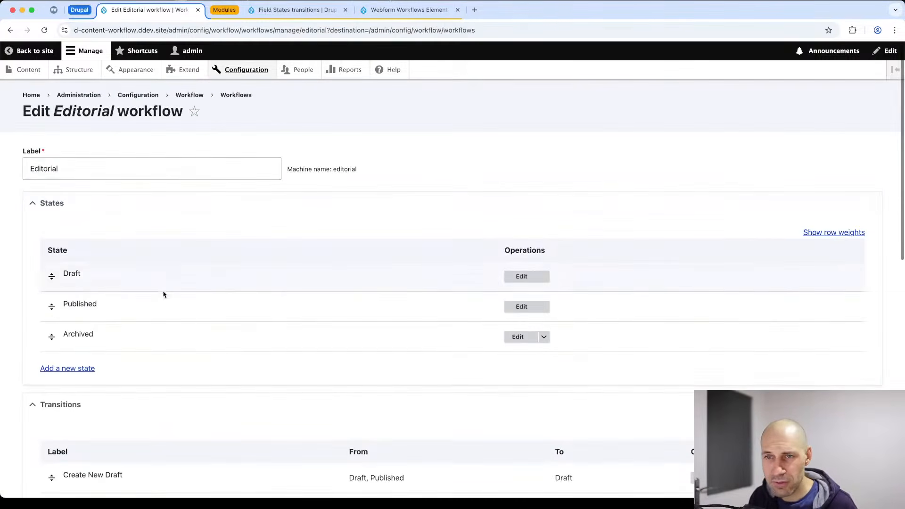
pyautogui.scroll(-1, 102, 225)
pyautogui.scroll(-3, 107, 277)
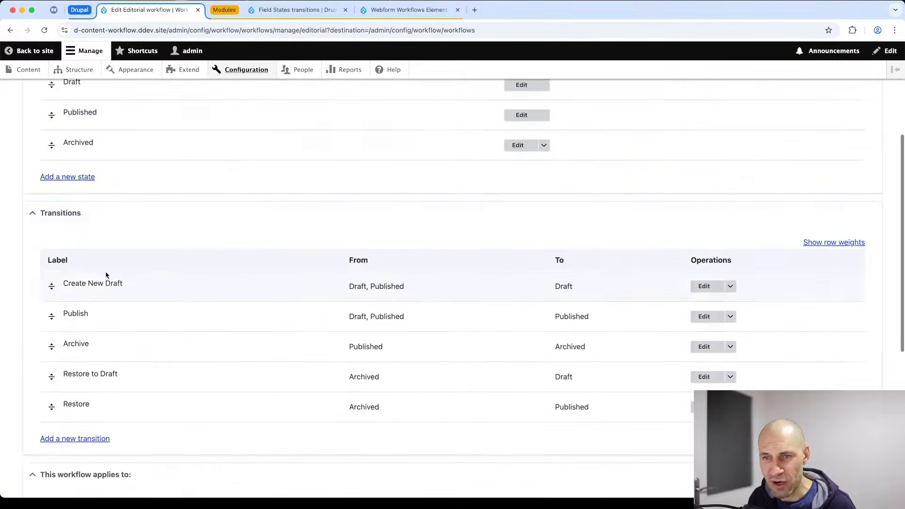
pyautogui.scroll(-2, 106, 275)
pyautogui.scroll(5, 111, 212)
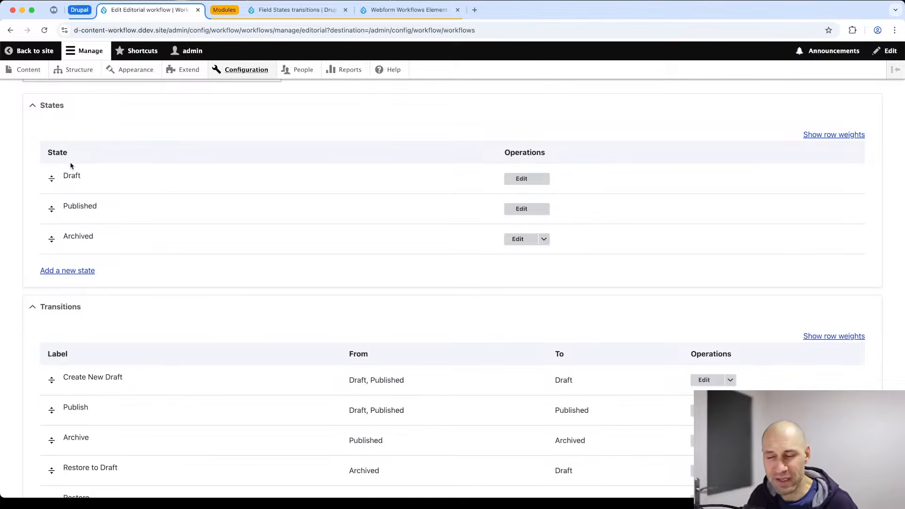
pyautogui.scroll(-4, 89, 187)
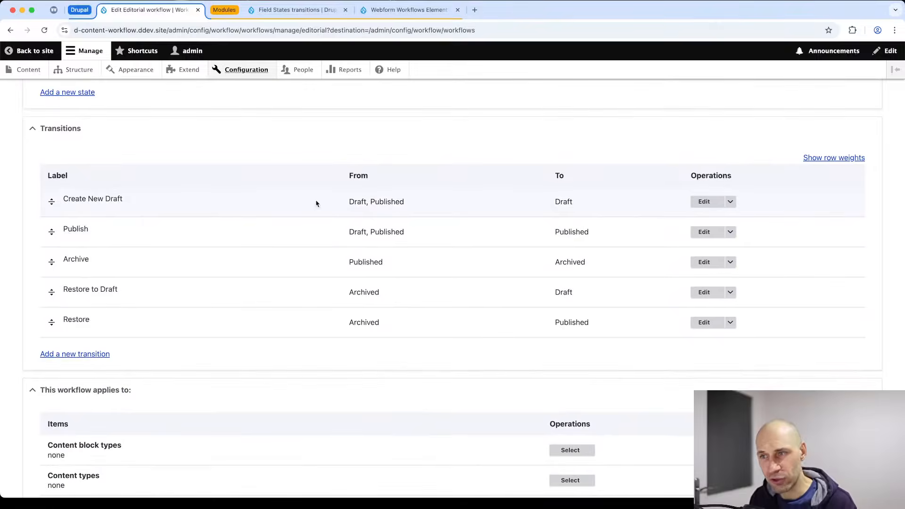
pyautogui.click(718, 208)
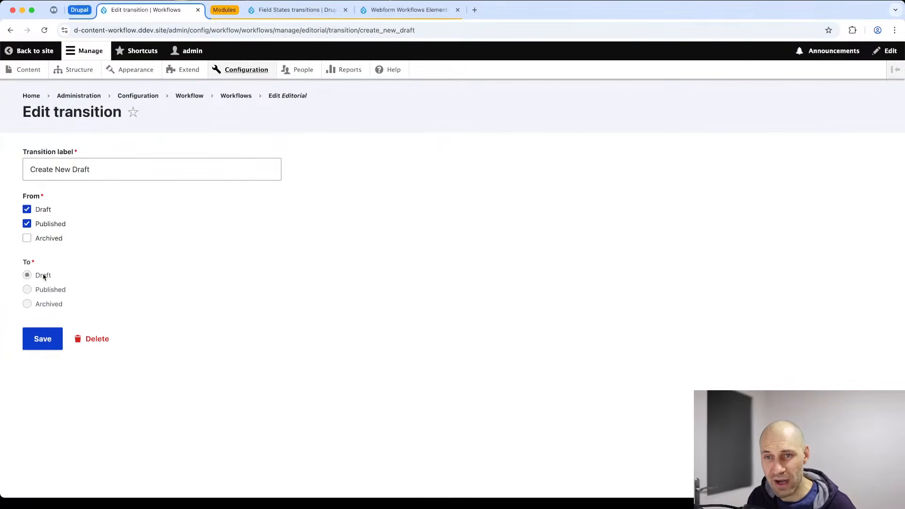
# Review the Publish and Restore transitions without changes, then scroll to 'This workflow applies to'.
pyautogui.press('super+bracketleft')
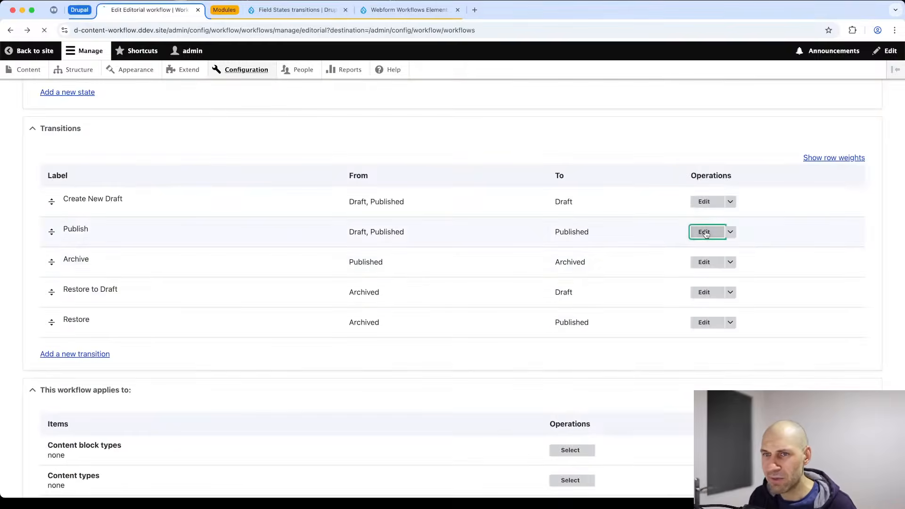
pyautogui.click(702, 231)
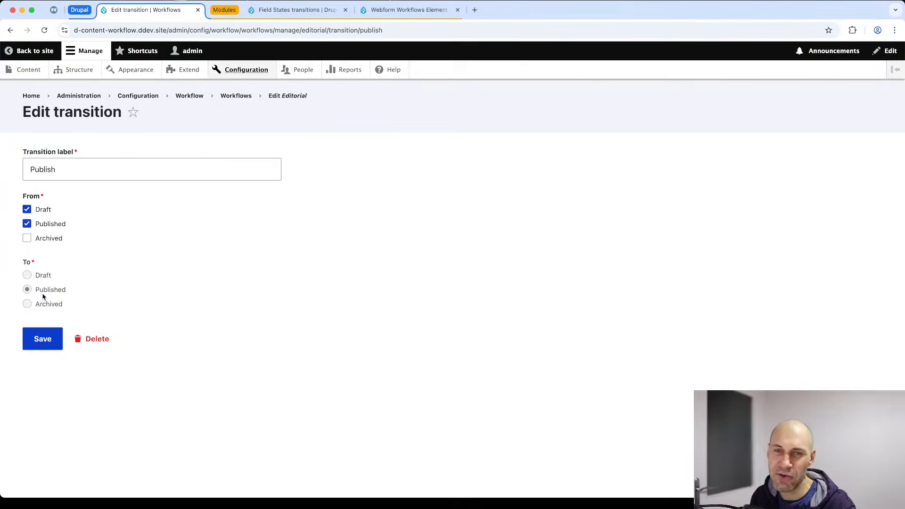
pyautogui.press('super+Left')
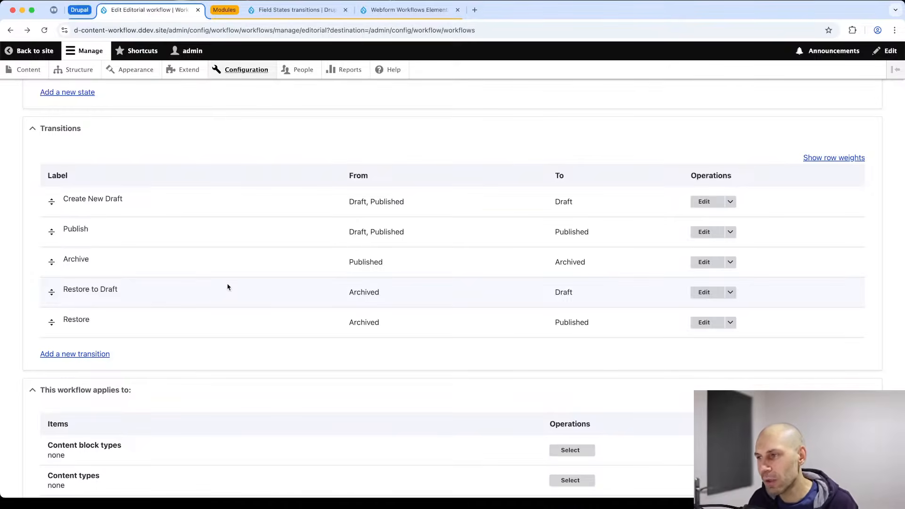
pyautogui.click(704, 322)
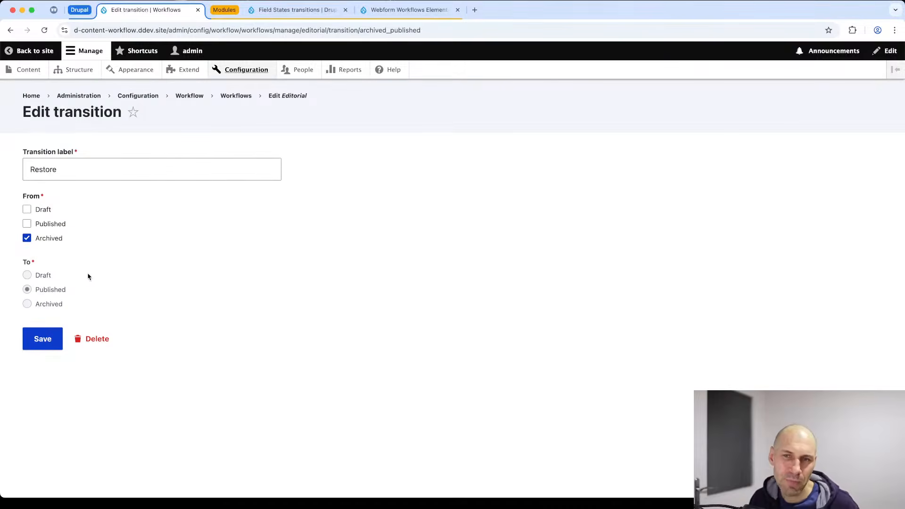
pyautogui.press('super+bracketleft')
pyautogui.scroll(-5, 133, 268)
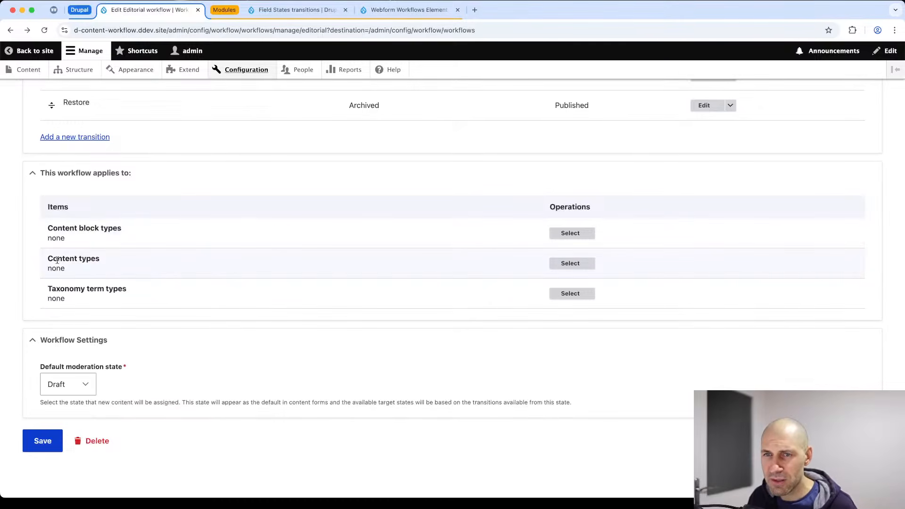
# Apply the Editorial workflow to Article content, save the workflow, and go to the Content overview.
pyautogui.click(582, 266)
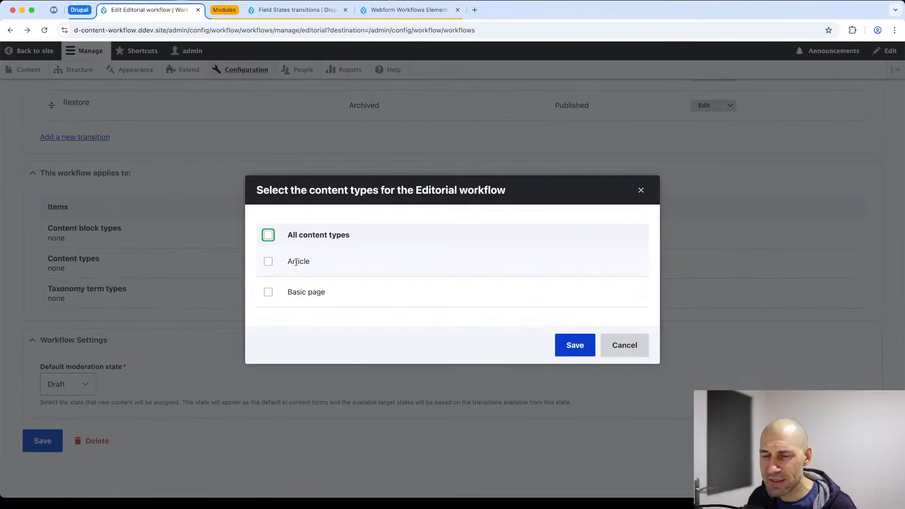
pyautogui.click(265, 261)
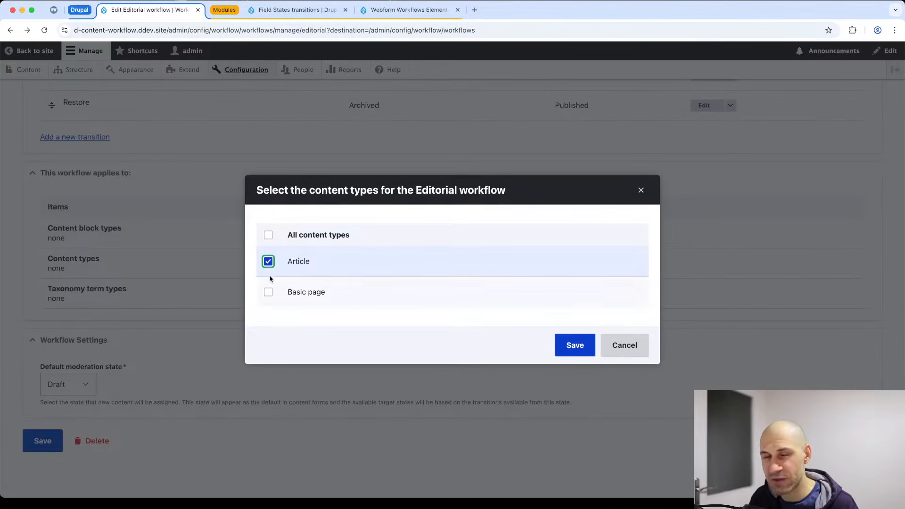
pyautogui.click(563, 350)
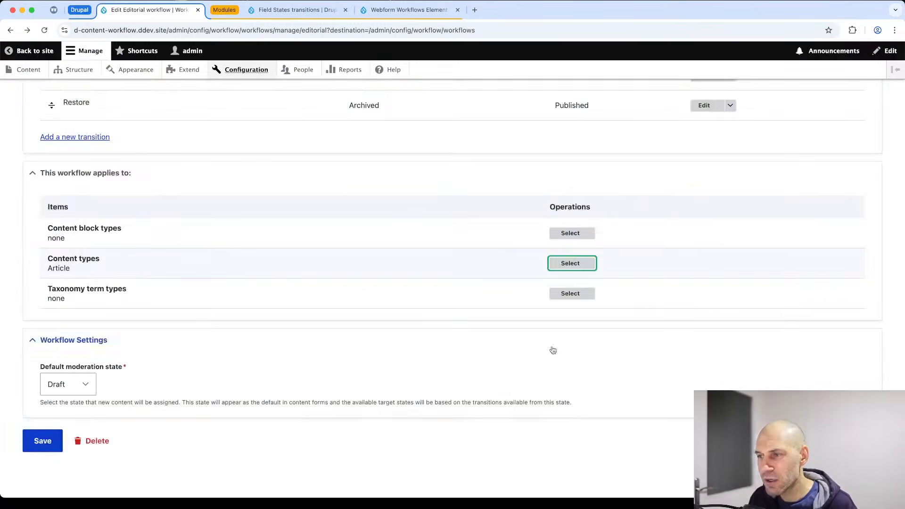
pyautogui.click(45, 440)
pyautogui.click(32, 96)
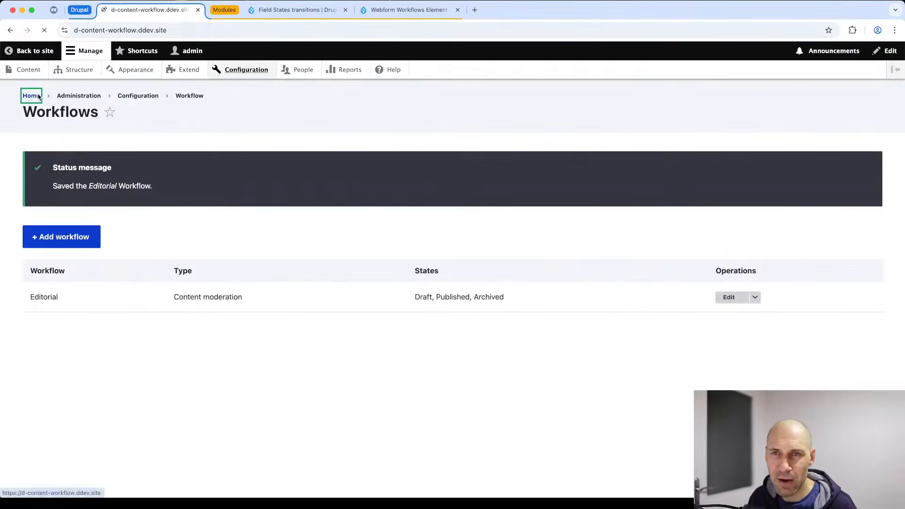
pyautogui.click(22, 70)
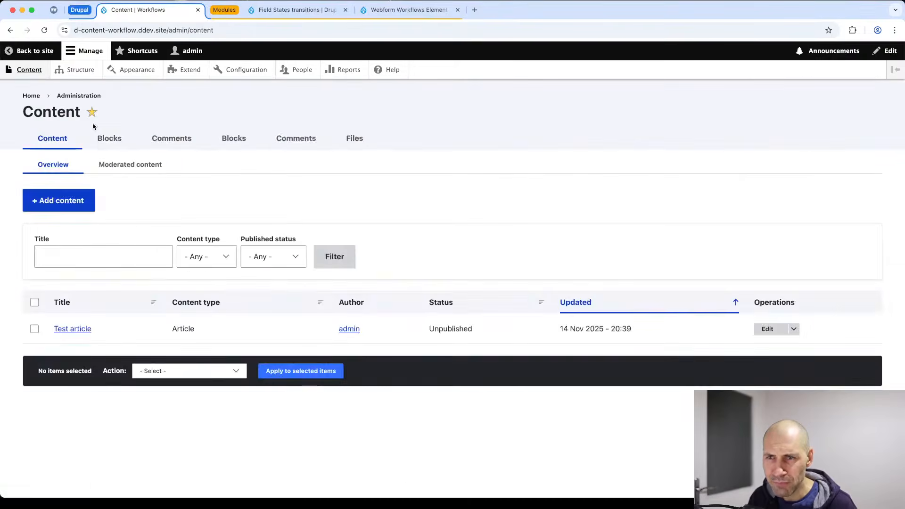
# Start a new Article titled 'My first article', correcting the typos.
pyautogui.click(63, 201)
pyautogui.click(67, 168)
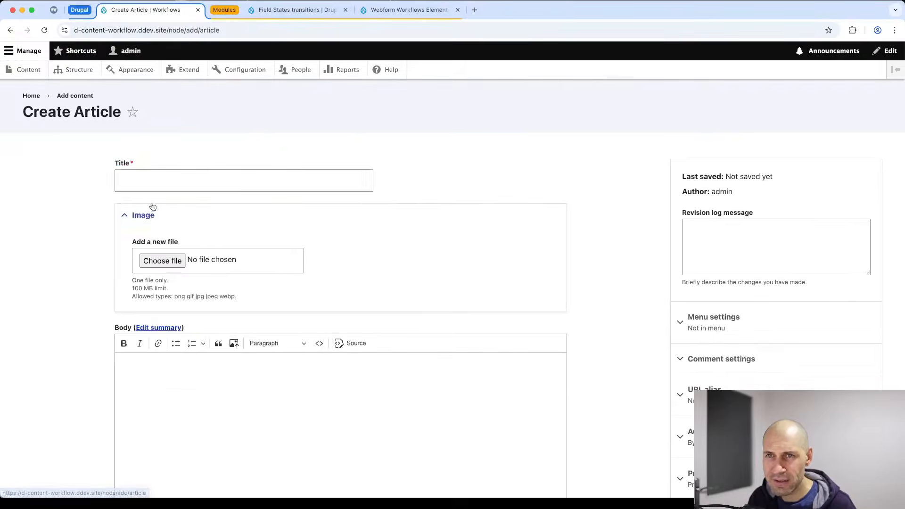
pyautogui.click(157, 183)
pyautogui.write('My first art')
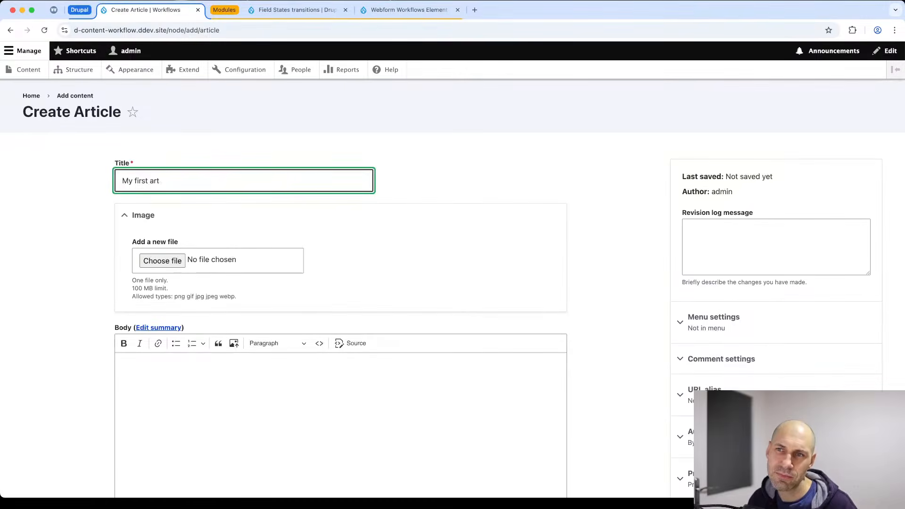
pyautogui.press('BackSpace')
pyautogui.press('BackSpace')
pyautogui.press('BackSpace')
pyautogui.write('aricl')
pyautogui.press('BackSpace')
pyautogui.press('BackSpace')
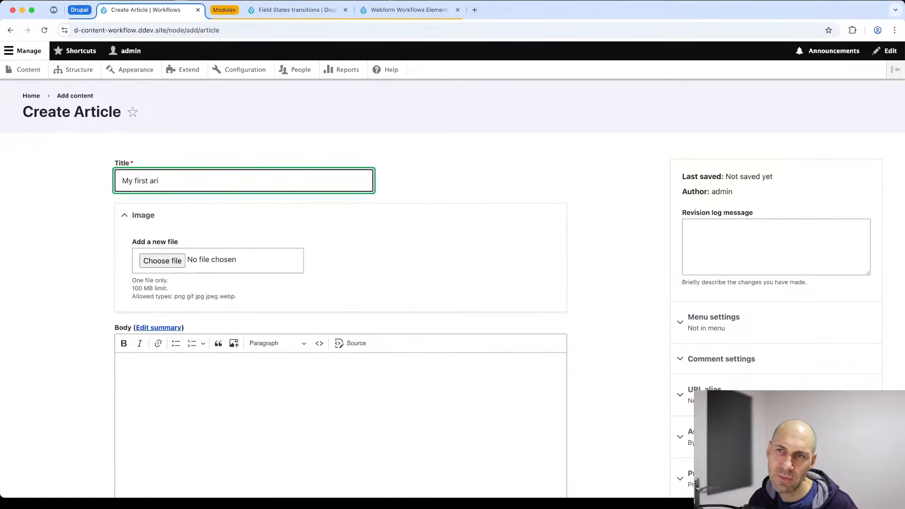
pyautogui.write('icle')
# Enter body text 'First article' and save the article as Draft.
pyautogui.click(194, 417)
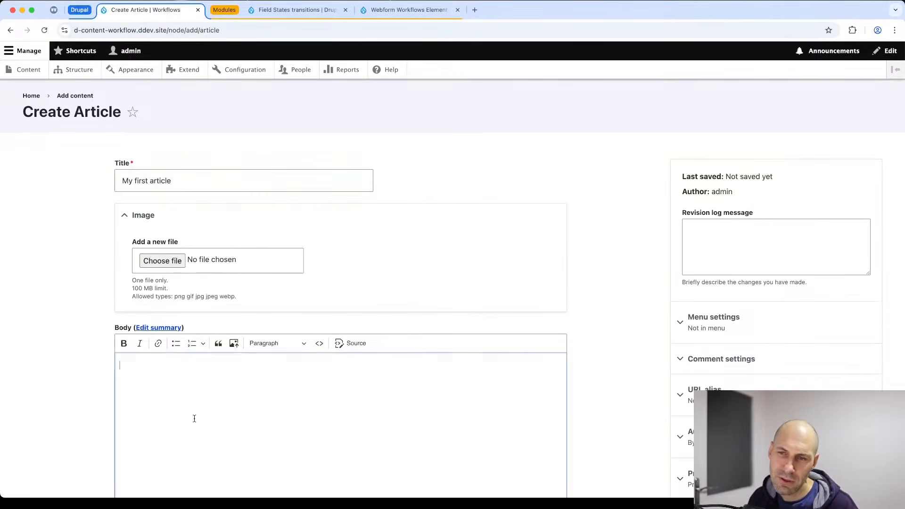
pyautogui.write('First ')
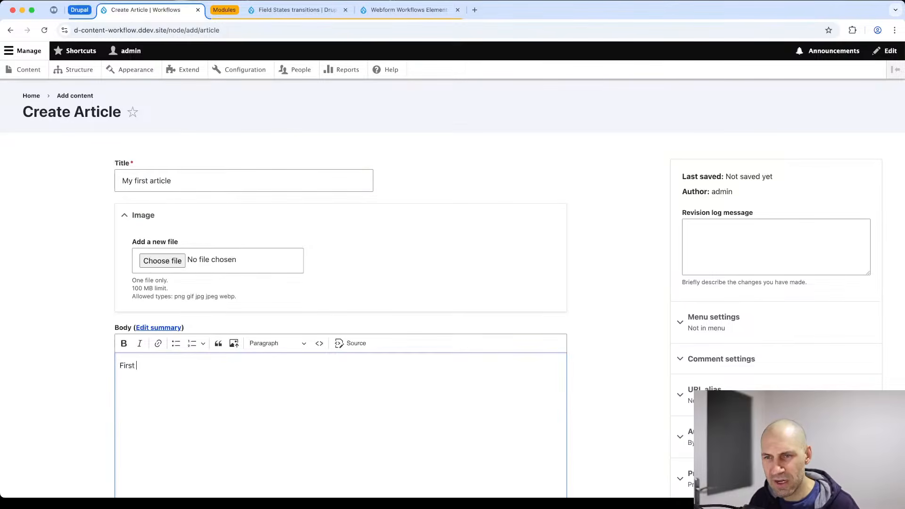
pyautogui.write('article')
pyautogui.scroll(-5, 198, 398)
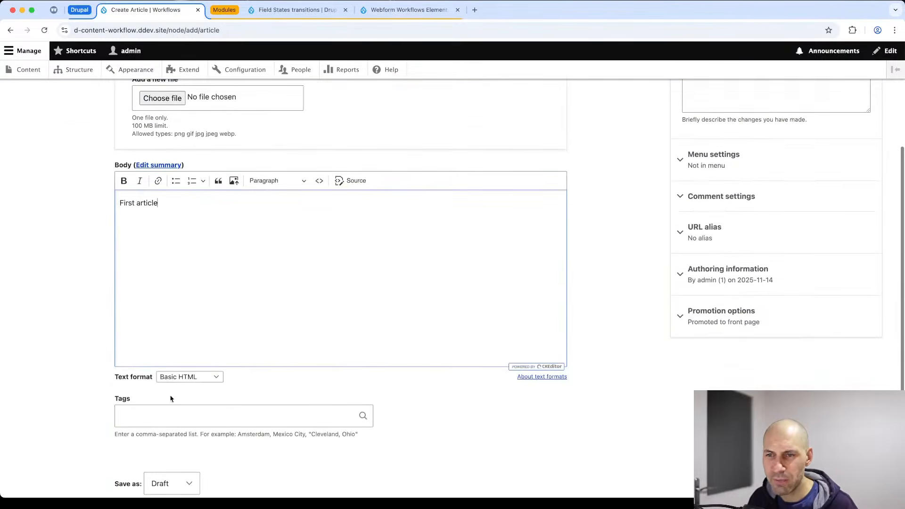
pyautogui.click(174, 391)
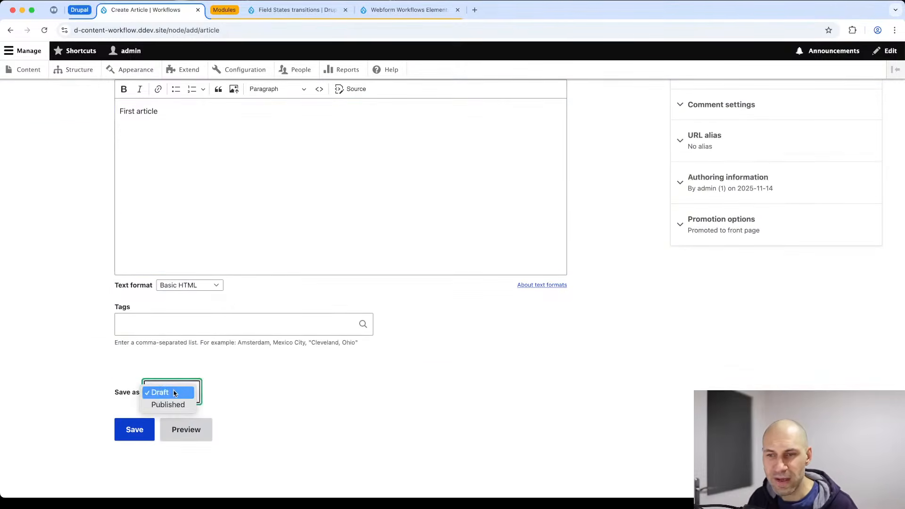
pyautogui.click(278, 396)
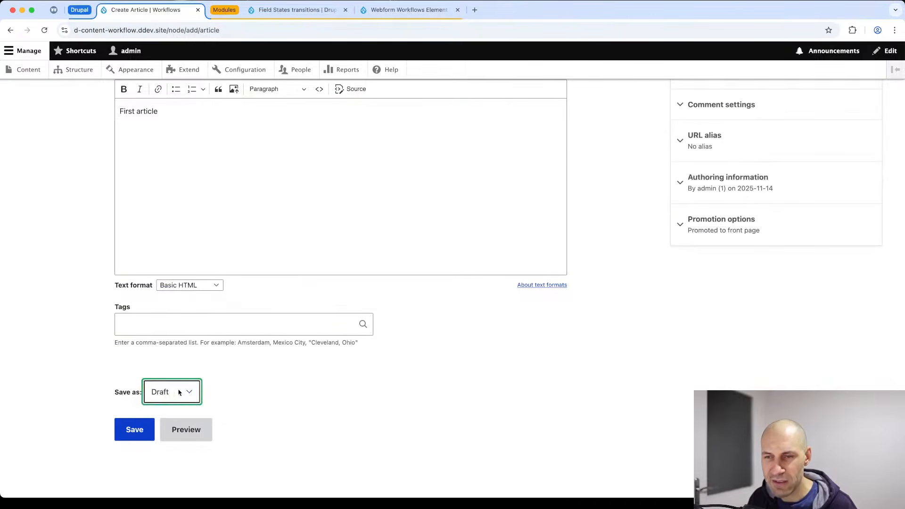
pyautogui.click(178, 392)
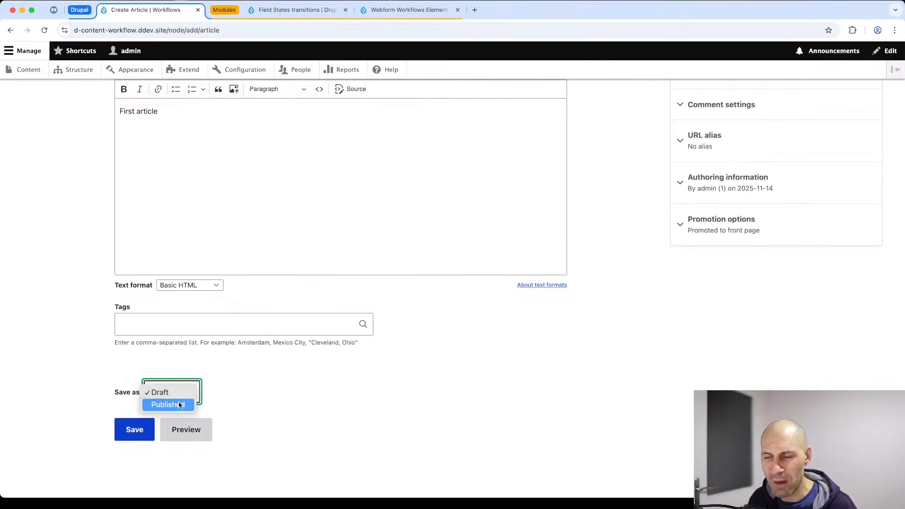
pyautogui.click(264, 390)
pyautogui.click(142, 432)
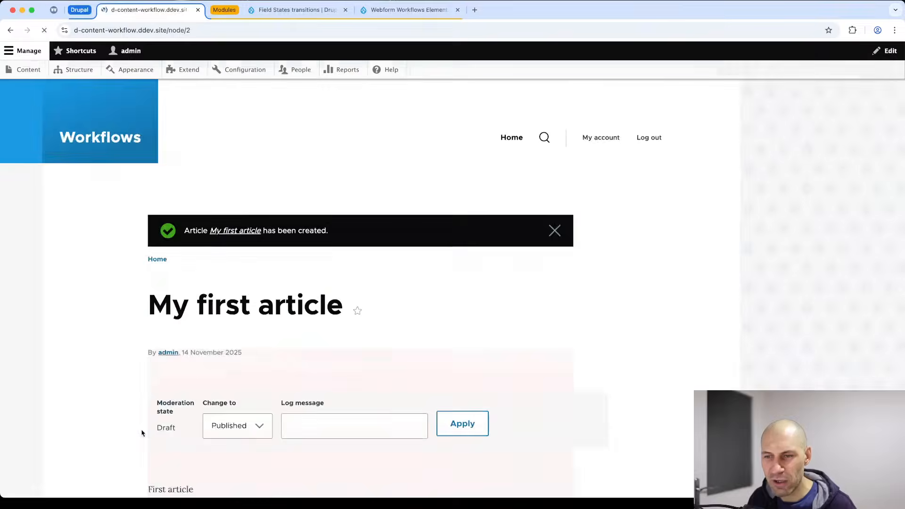
# Select Published in the article's moderation state control.
pyautogui.scroll(-6, 178, 425)
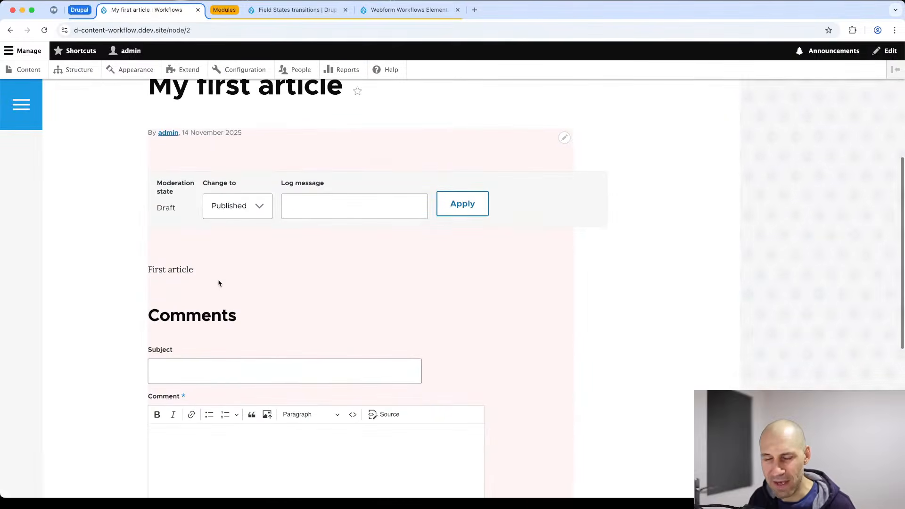
pyautogui.click(238, 214)
pyautogui.click(234, 213)
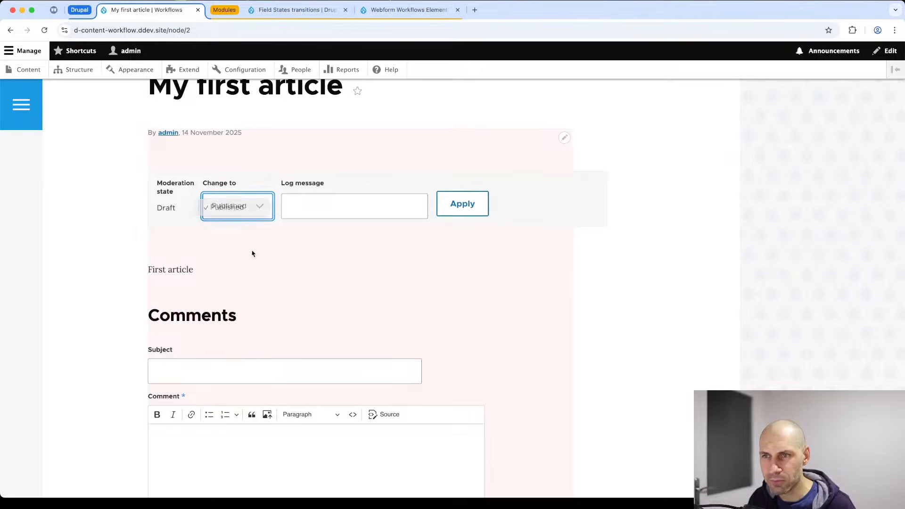
pyautogui.scroll(4, 248, 222)
# Re-save the article from its edit form, keeping it in Draft.
pyautogui.click(212, 160)
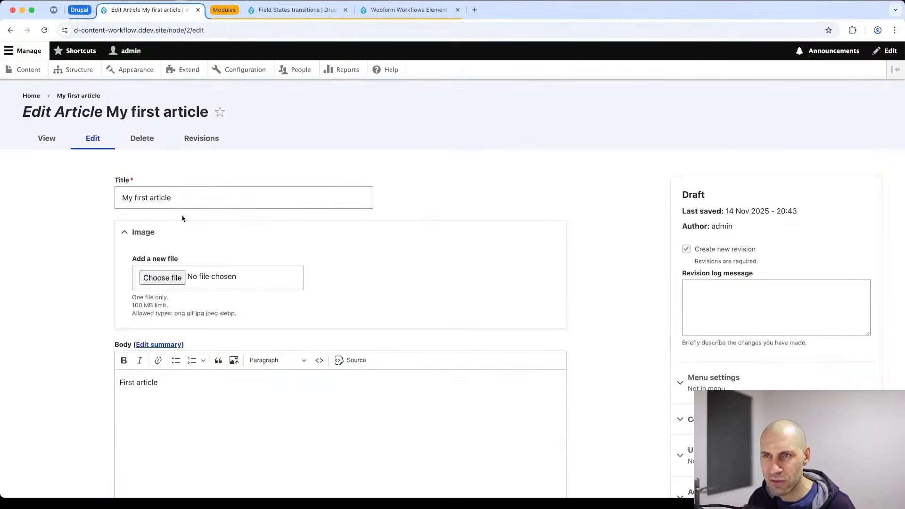
pyautogui.scroll(-6, 163, 278)
pyautogui.click(187, 395)
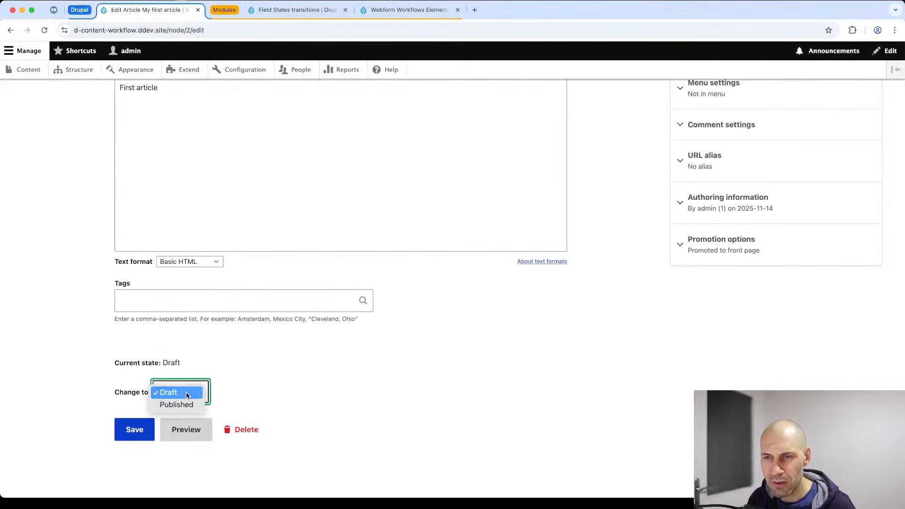
pyautogui.click(184, 396)
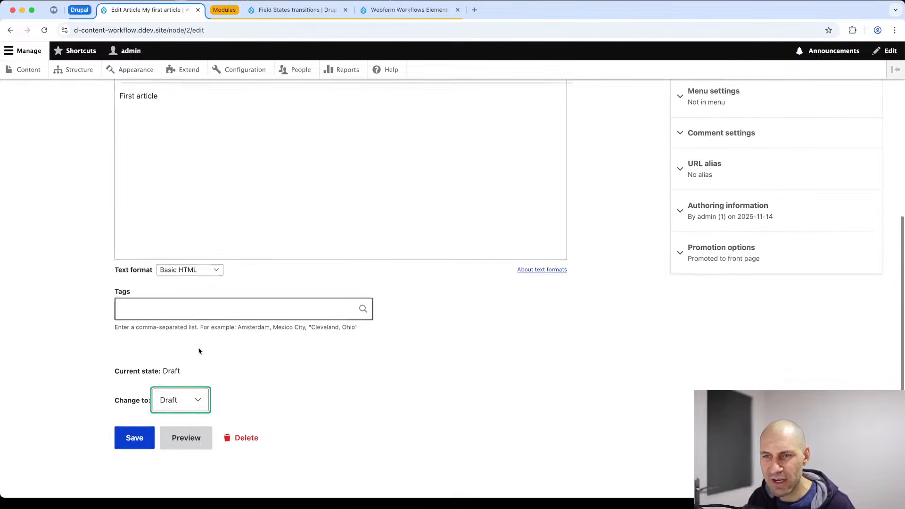
pyautogui.click(125, 428)
# Change the article's moderation state to Published and apply it.
pyautogui.scroll(-5, 177, 367)
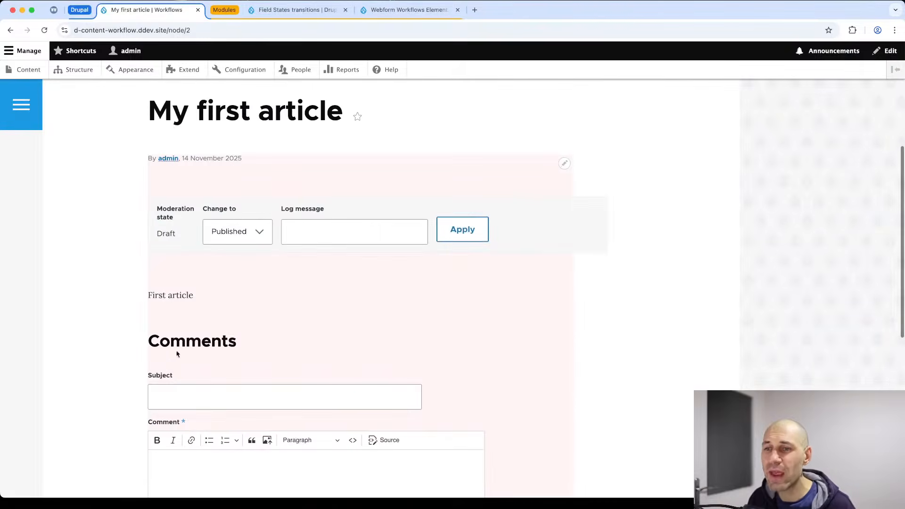
pyautogui.click(220, 237)
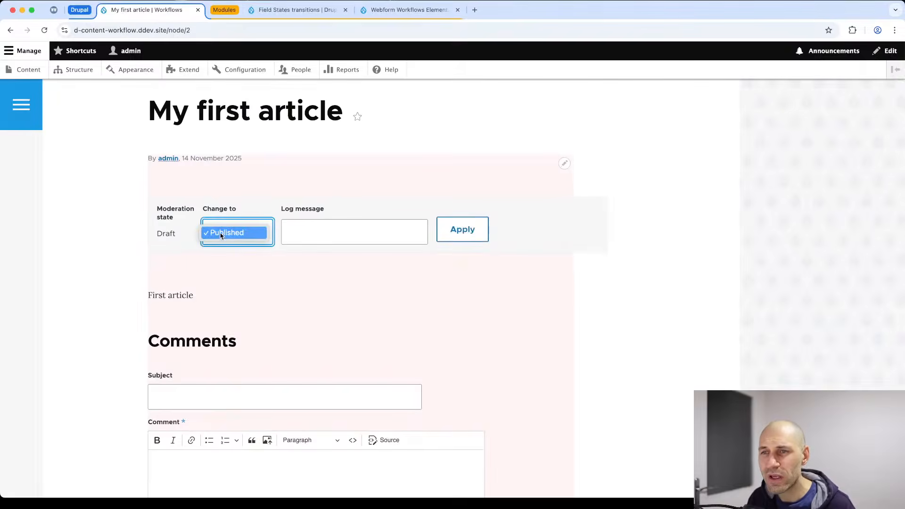
pyautogui.click(220, 233)
pyautogui.click(457, 229)
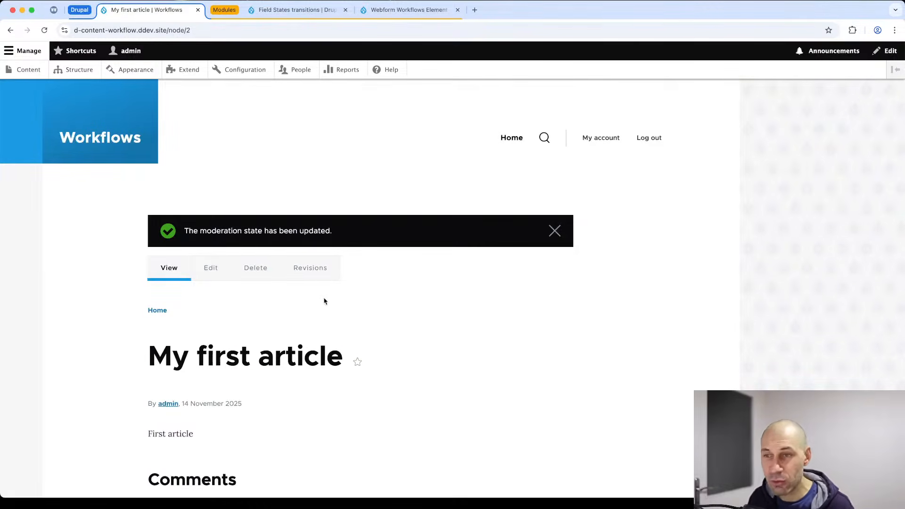
# Append '..' to the body so it reads 'First article...' and save it as Published.
pyautogui.click(212, 275)
pyautogui.scroll(-6, 190, 317)
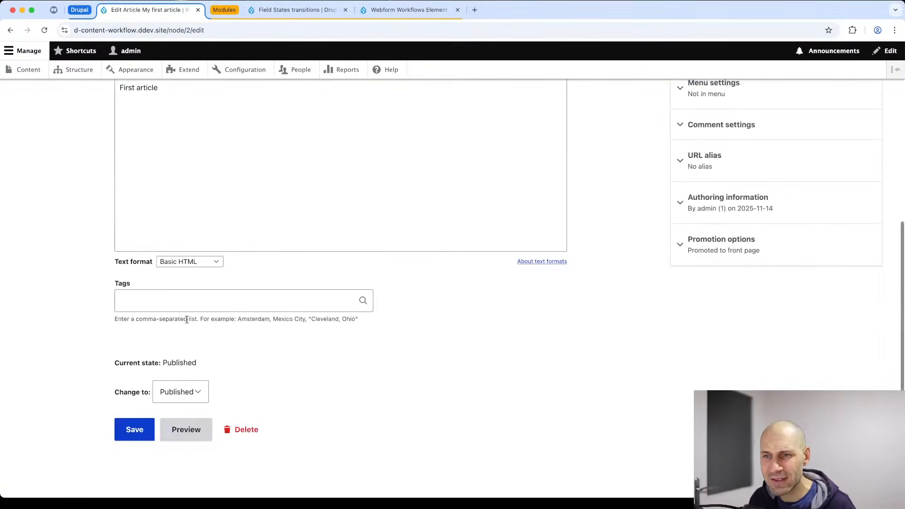
pyautogui.scroll(3, 187, 360)
pyautogui.click(179, 309)
pyautogui.scroll(-3, 168, 358)
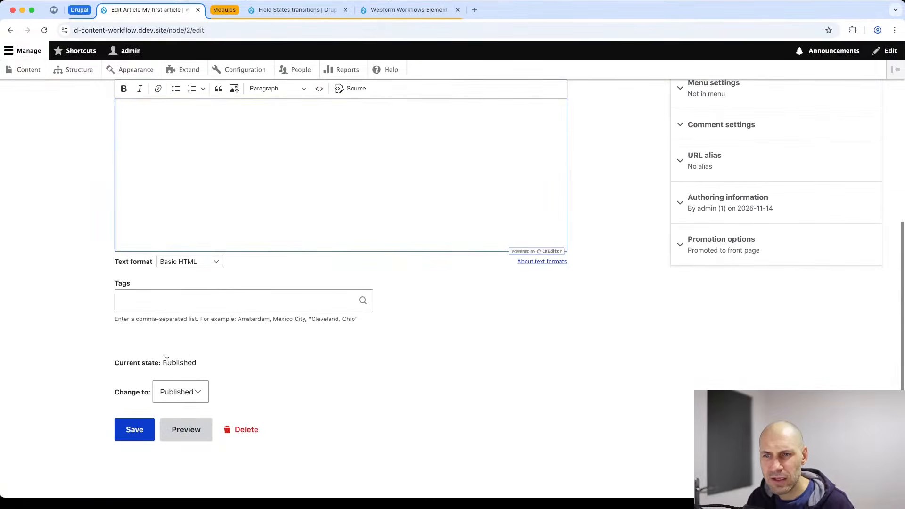
pyautogui.click(174, 393)
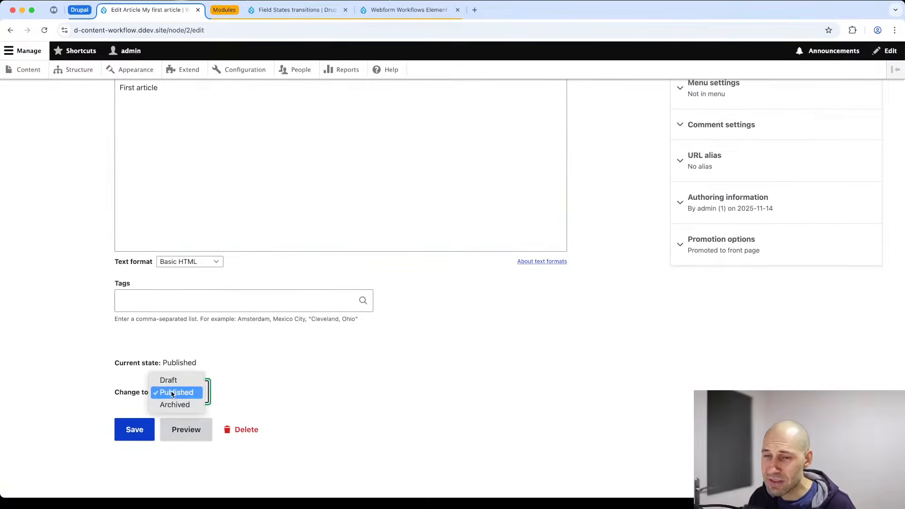
pyautogui.click(173, 393)
pyautogui.scroll(1, 229, 206)
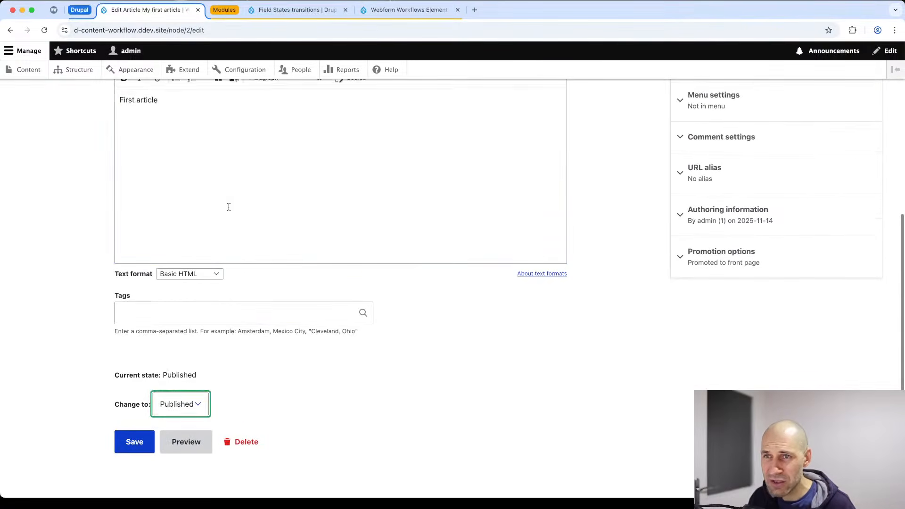
pyautogui.click(228, 206)
pyautogui.write('...')
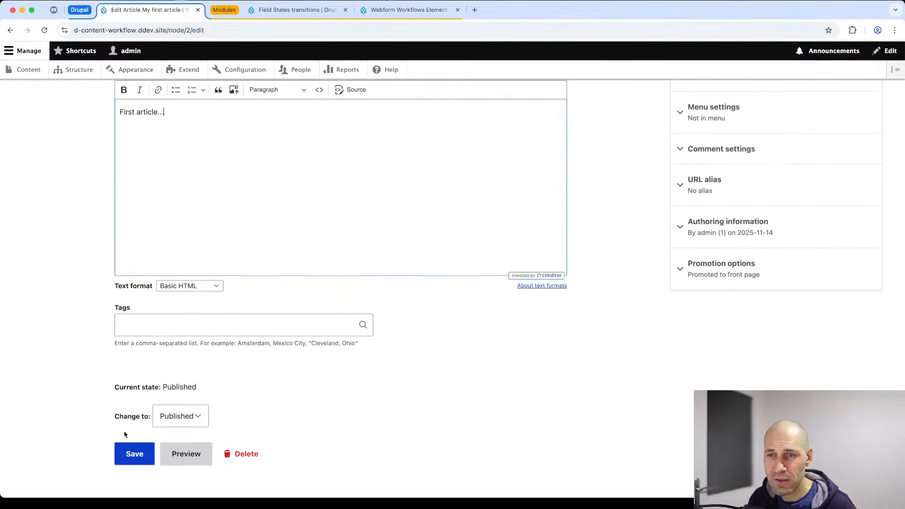
pyautogui.click(134, 459)
pyautogui.scroll(-1, 238, 384)
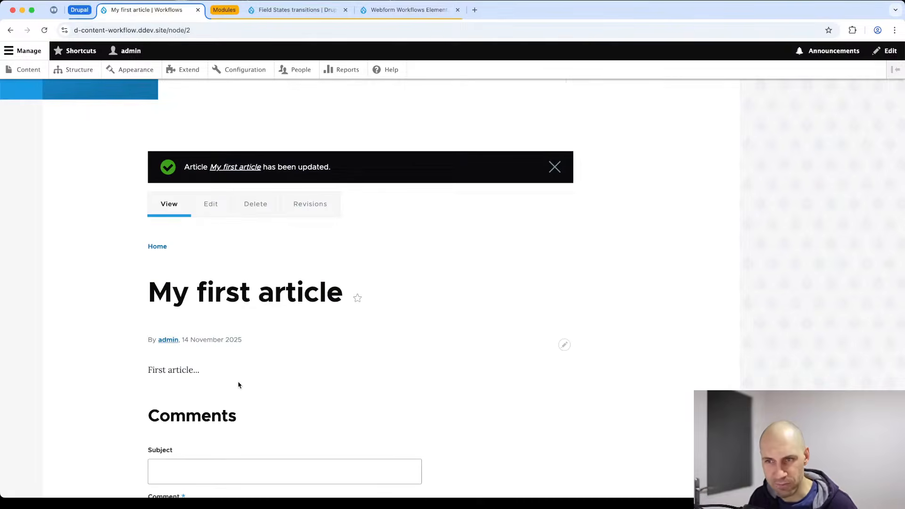
# Add a new body paragraph 'DRAFT' and make it bold.
pyautogui.click(215, 206)
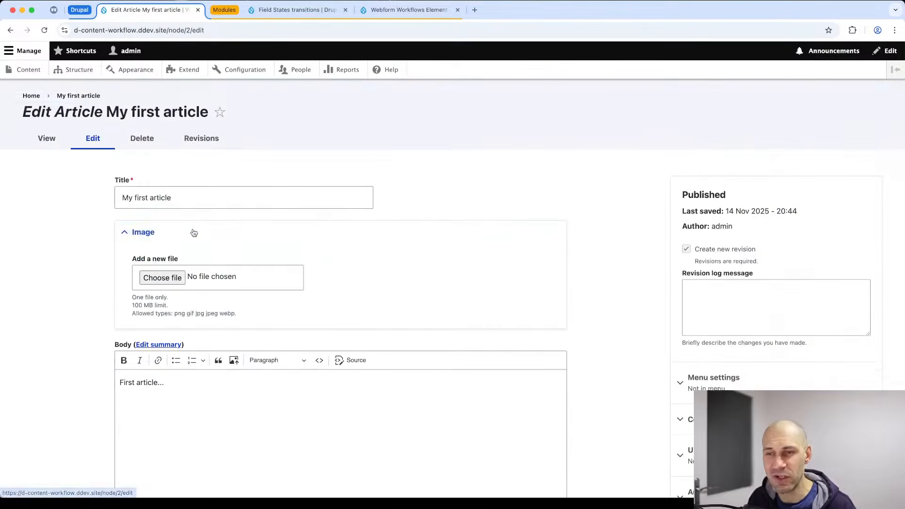
pyautogui.scroll(-2, 172, 330)
pyautogui.click(181, 317)
pyautogui.press('Return')
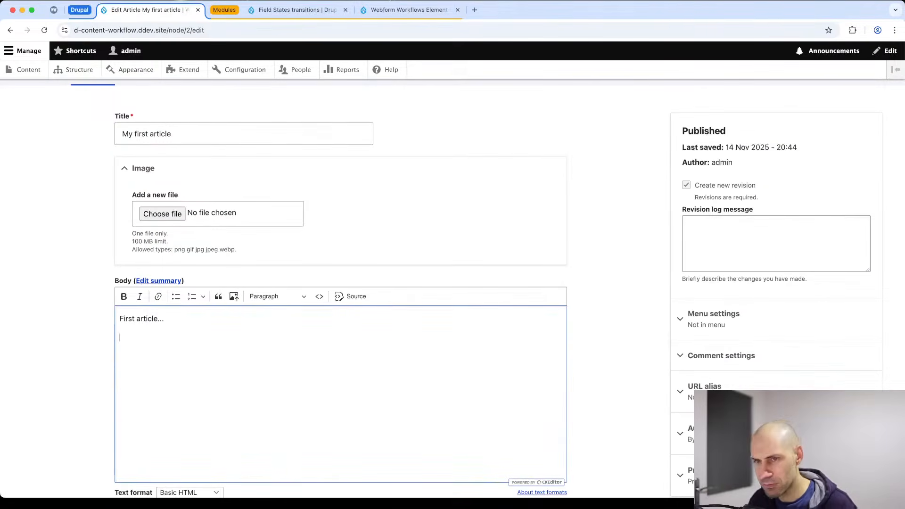
pyautogui.write('DRAFT')
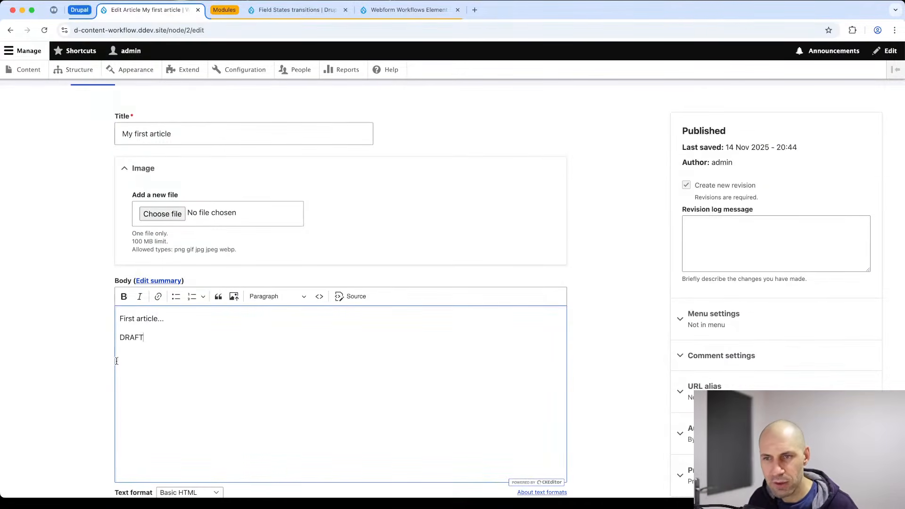
pyautogui.doubleClick(126, 336)
pyautogui.press('super+b')
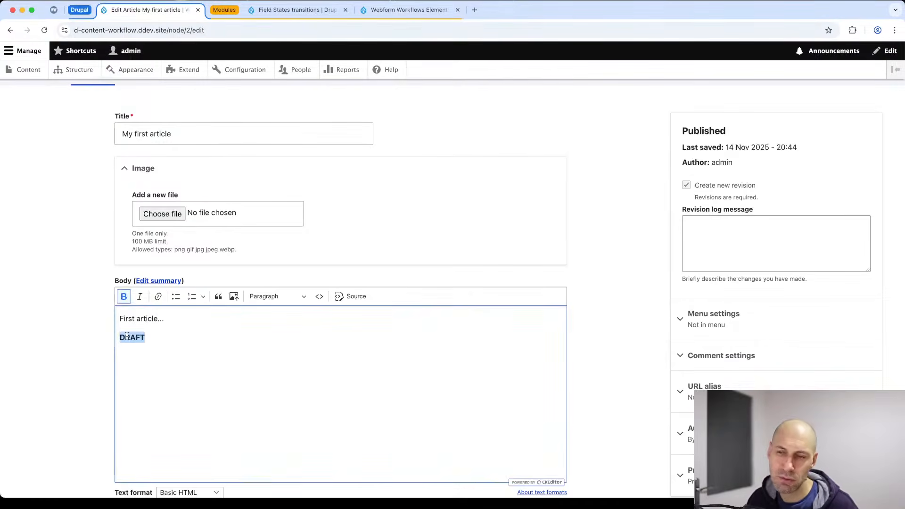
# Save the edit as a new Draft revision.
pyautogui.scroll(-1, 128, 336)
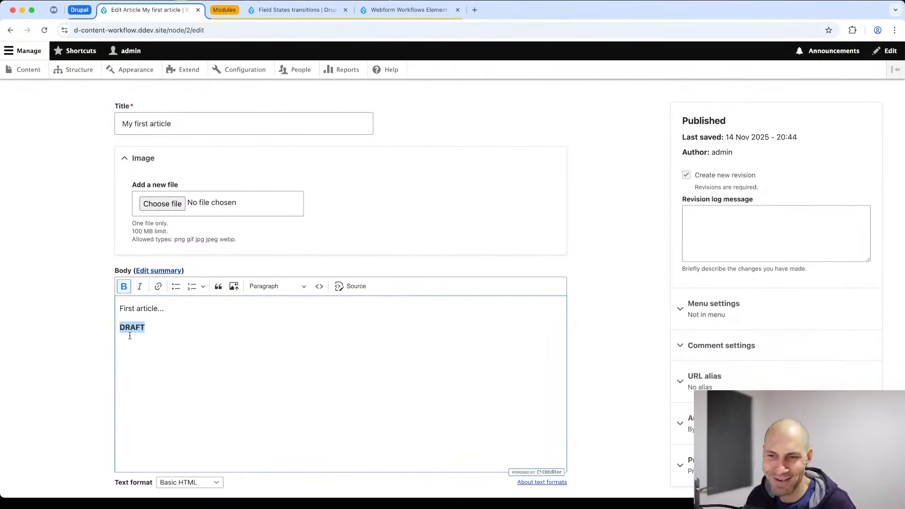
pyautogui.scroll(-5, 145, 339)
pyautogui.click(182, 446)
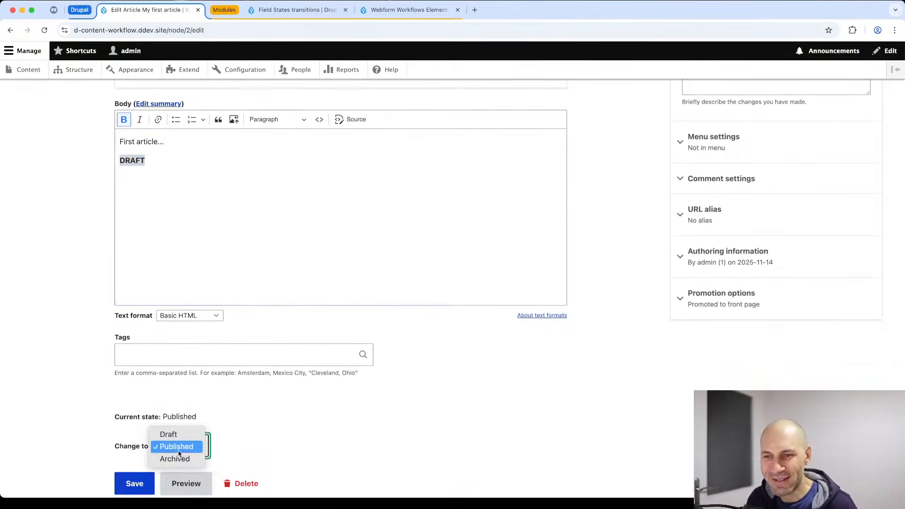
pyautogui.click(187, 435)
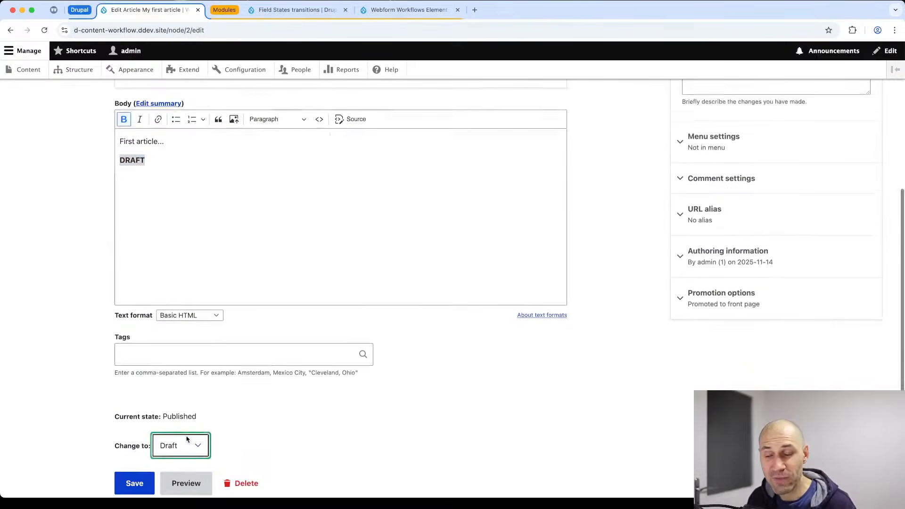
pyautogui.scroll(-2, 188, 437)
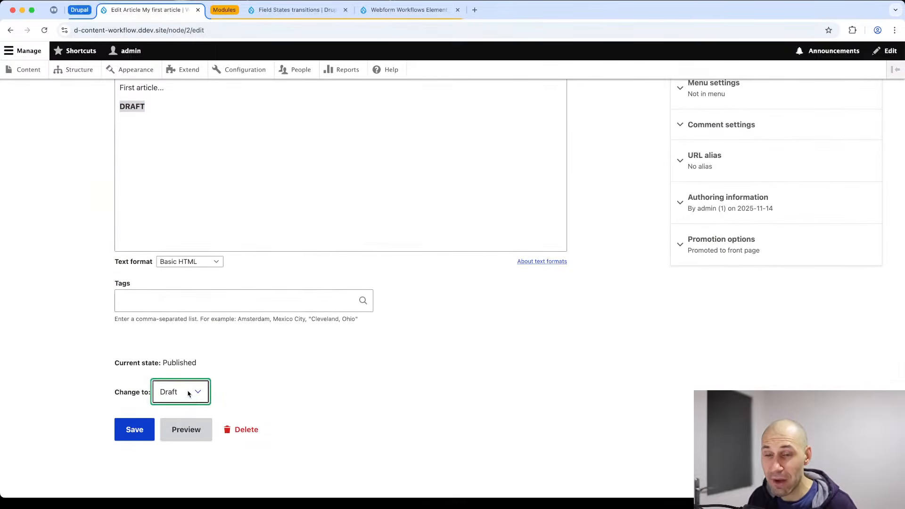
pyautogui.click(188, 394)
pyautogui.click(176, 392)
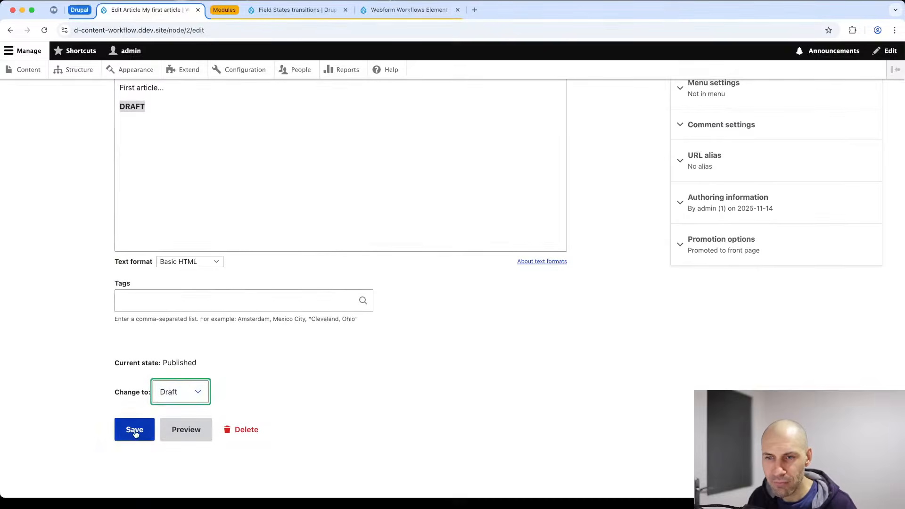
pyautogui.click(134, 430)
pyautogui.scroll(-3, 135, 431)
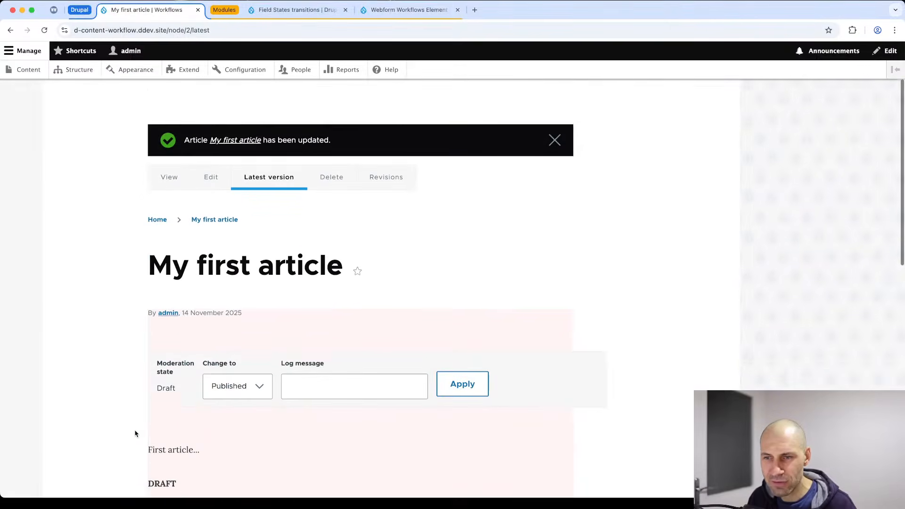
pyautogui.scroll(3, 136, 431)
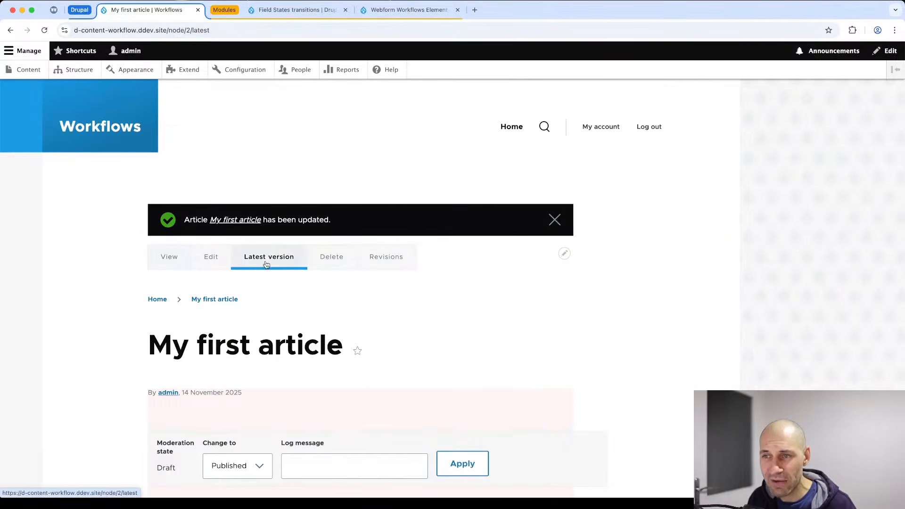
pyautogui.click(175, 268)
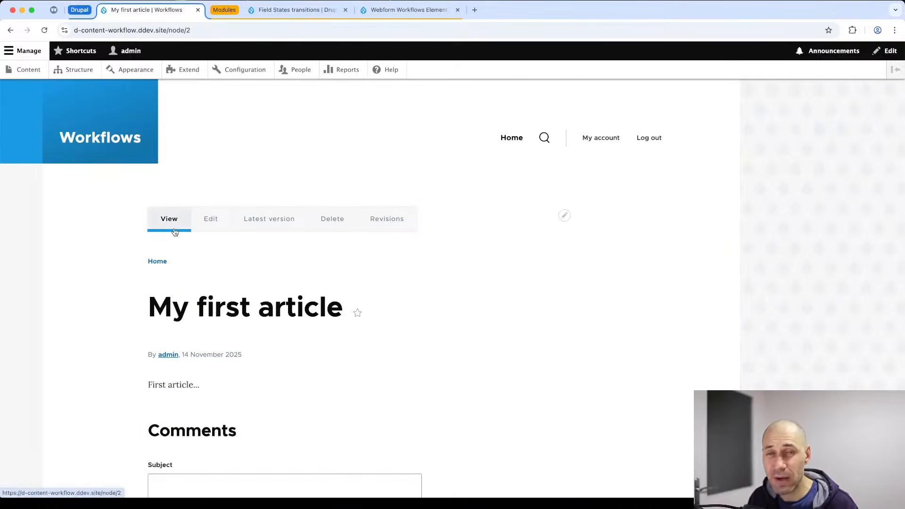
pyautogui.click(273, 224)
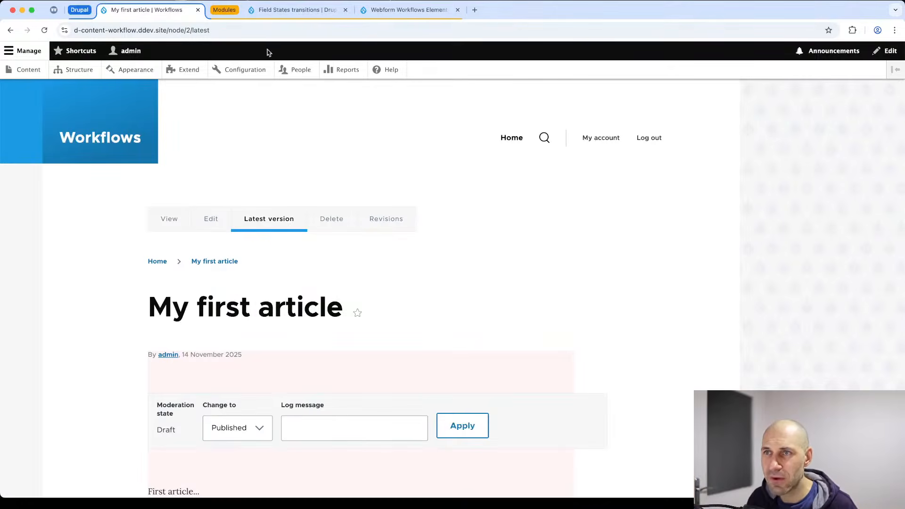
# In a new Configuration tab, go to Workflows > Editorial and edit its Published state.
pyautogui.keyDown('super'); pyautogui.click(245, 69); pyautogui.keyUp('super')
pyautogui.click(250, 14)
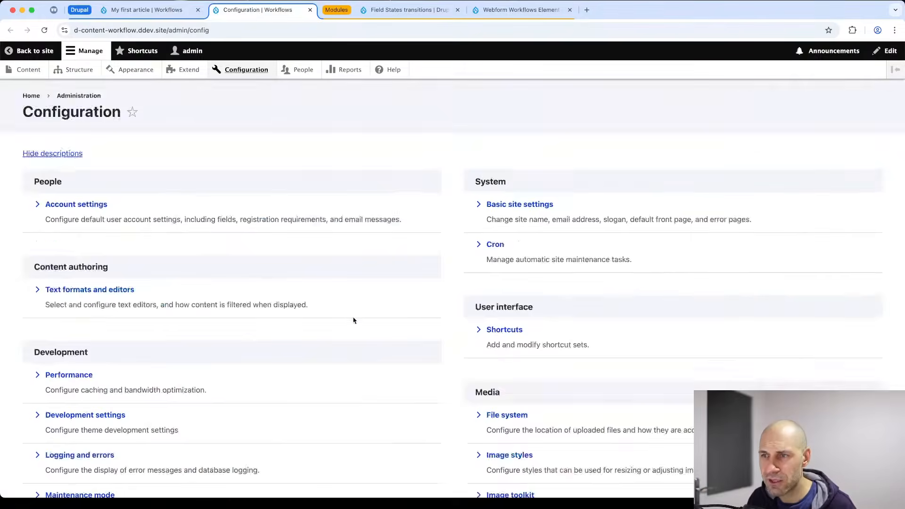
pyautogui.scroll(-10, 354, 320)
pyautogui.click(505, 327)
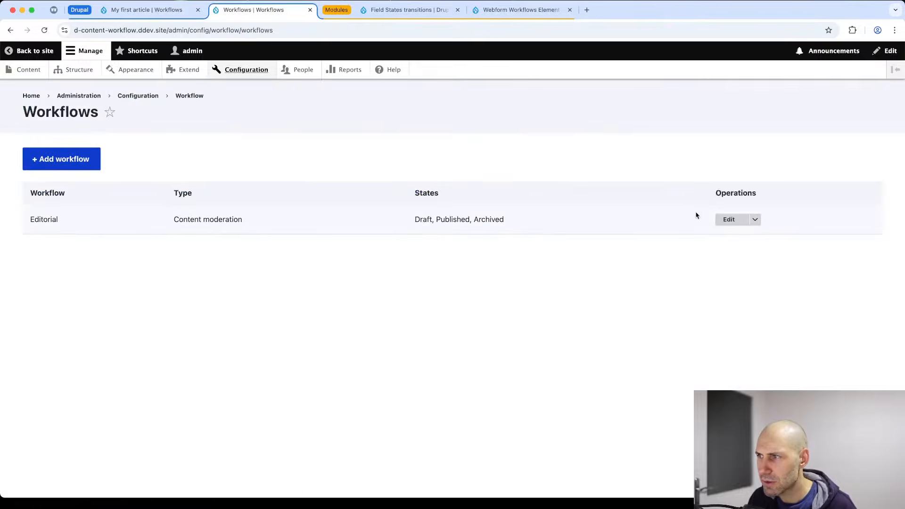
pyautogui.click(729, 219)
pyautogui.scroll(-4, 566, 219)
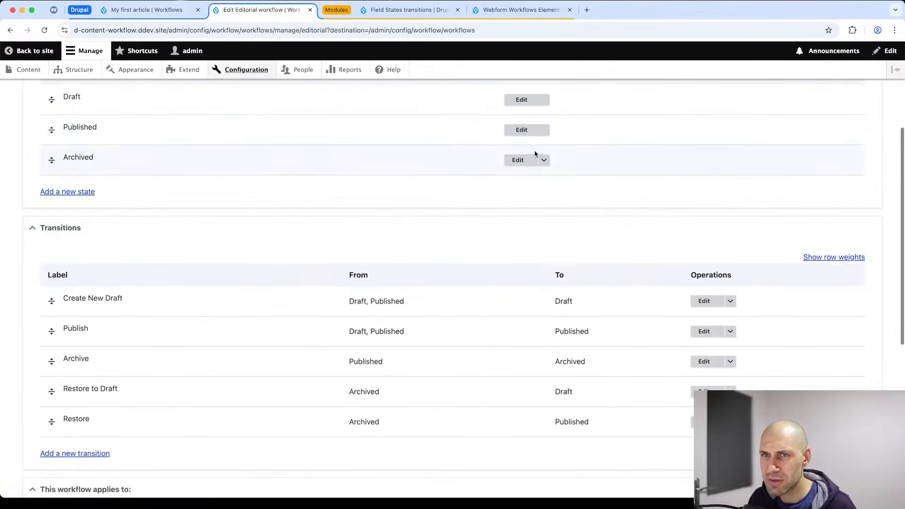
pyautogui.scroll(1, 535, 154)
pyautogui.click(531, 148)
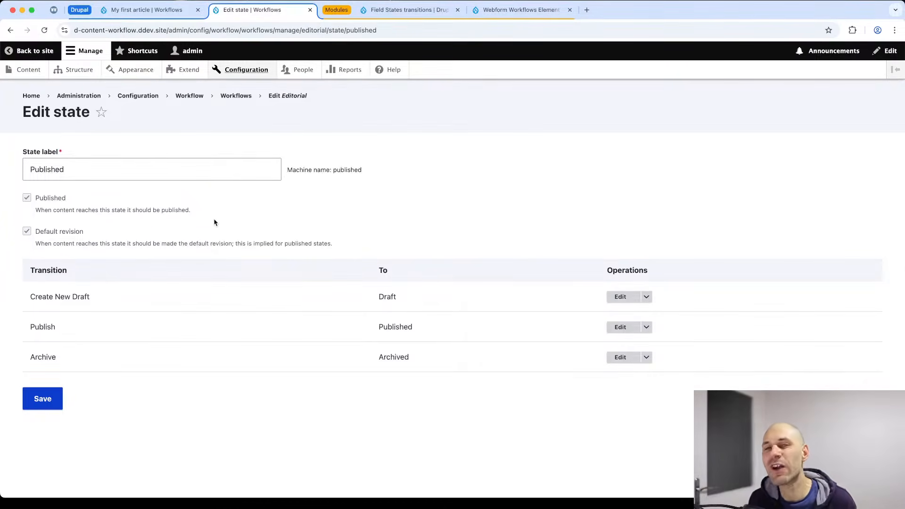
# Return to My first article and view its published version.
pyautogui.click(151, 9)
pyautogui.scroll(-3, 257, 314)
pyautogui.scroll(-2, 257, 314)
pyautogui.moveTo(196, 254); pyautogui.dragTo(147, 226)
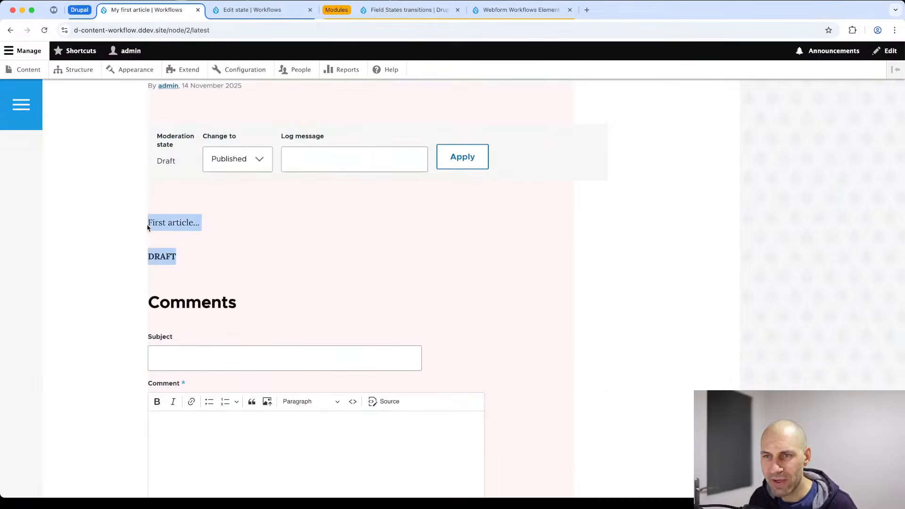
pyautogui.scroll(4, 170, 207)
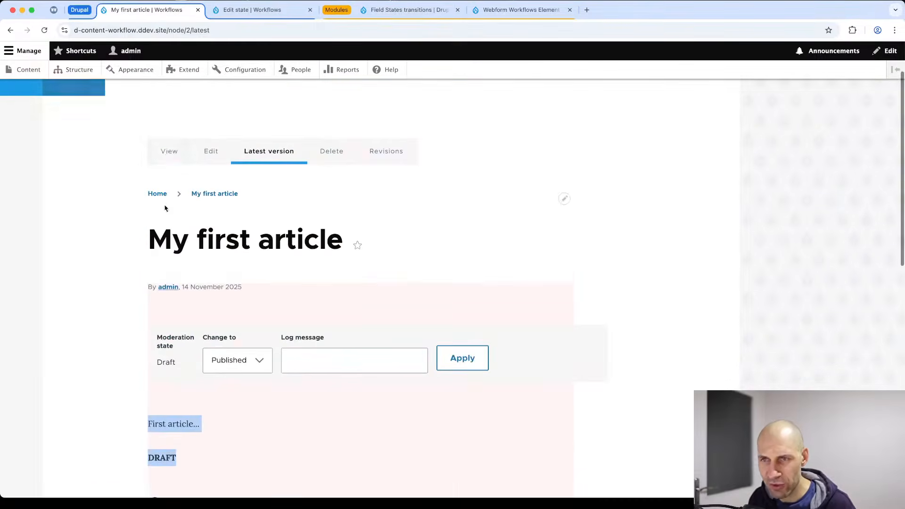
pyautogui.click(168, 150)
pyautogui.scroll(-2, 188, 202)
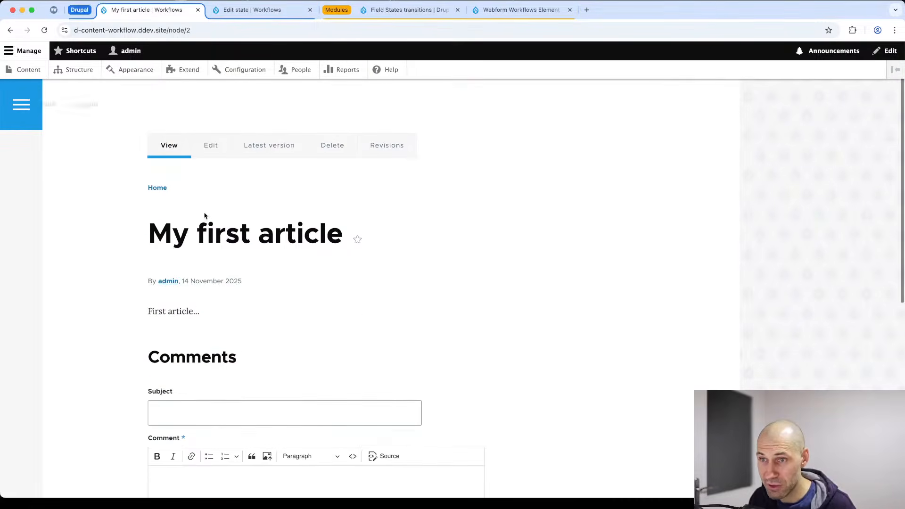
# Load the article's URL in a new Incognito window, which shows only 'First article...'.
pyautogui.click(193, 29)
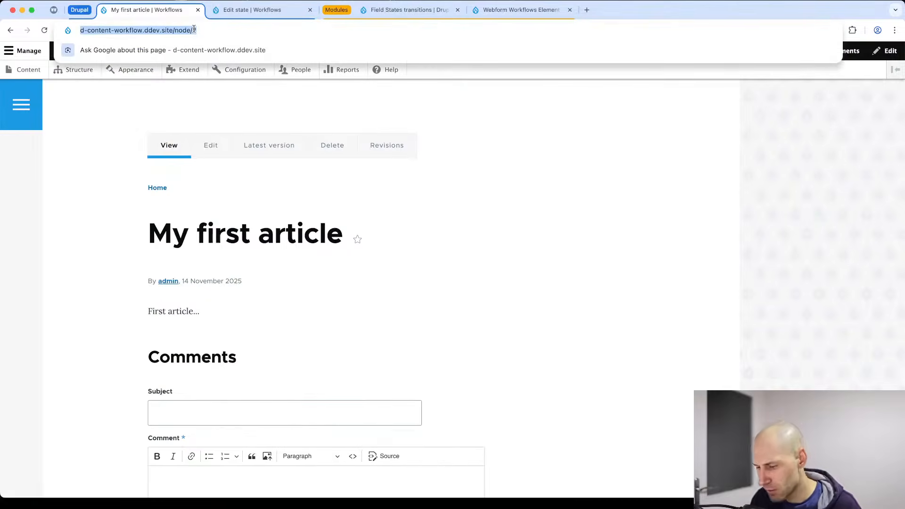
pyautogui.press('super+c')
pyautogui.press('super+shift+n')
pyautogui.press('super+v')
pyautogui.press('Return')
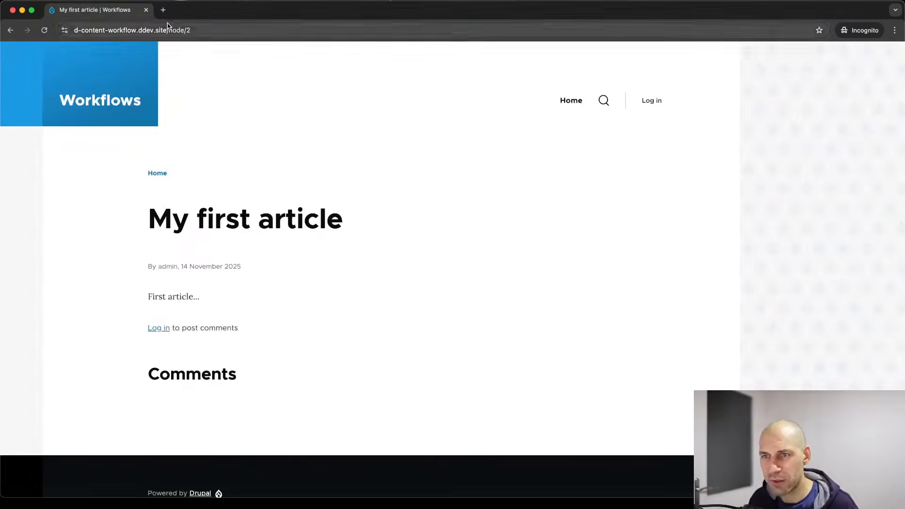
pyautogui.moveTo(210, 301); pyautogui.dragTo(148, 295)
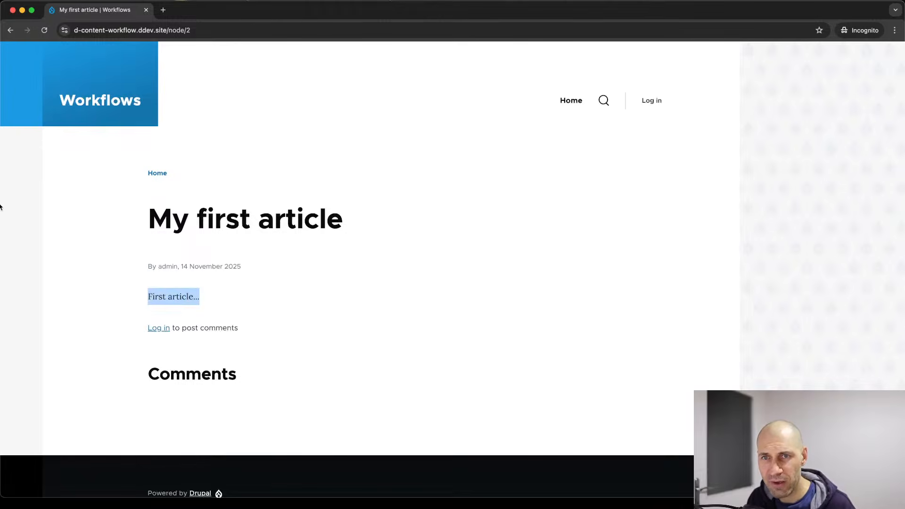
# Snap the Incognito window to the right half and the admin window to the left.
pyautogui.hotkey('ctrl', 'Left')
pyautogui.hotkey('ctrl', 'Right')
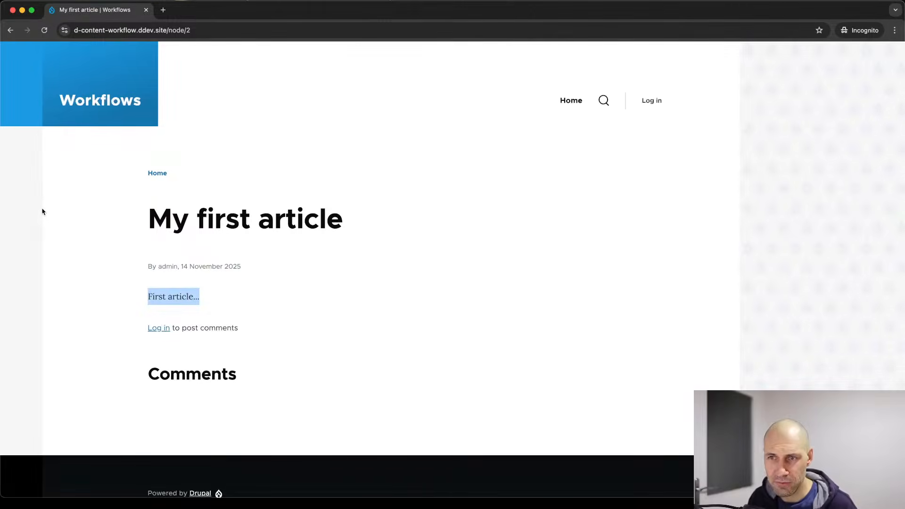
pyautogui.hotkey('ctrl', 'alt', 'Right')
pyautogui.click(83, 220)
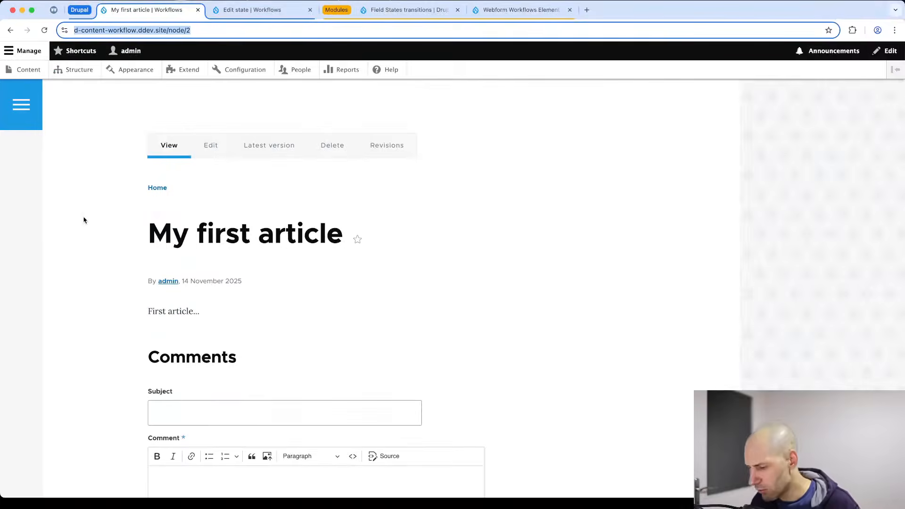
pyautogui.hotkey('ctrl', 'alt', 'Left')
pyautogui.click(27, 51)
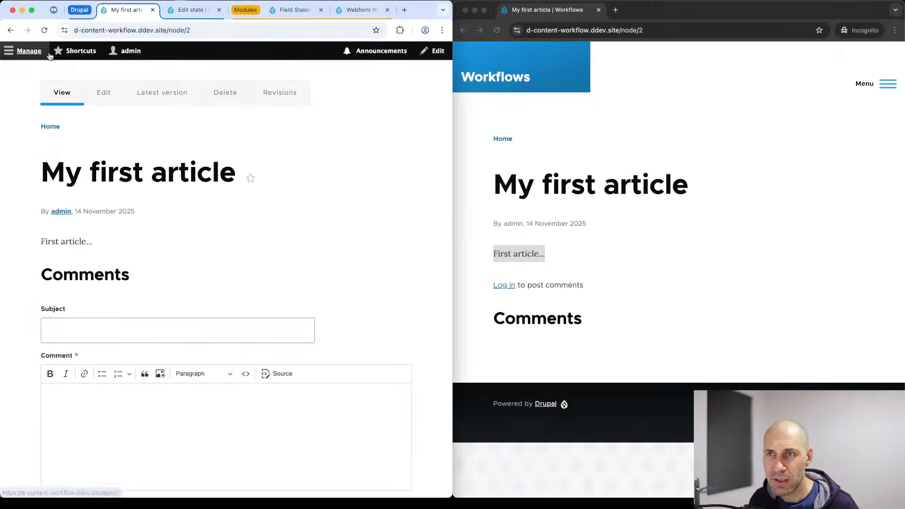
# Append /latest to the Incognito URL, which returns Access denied.
pyautogui.click(184, 97)
pyautogui.moveTo(210, 32); pyautogui.dragTo(194, 32)
pyautogui.click(676, 28)
pyautogui.click(678, 27)
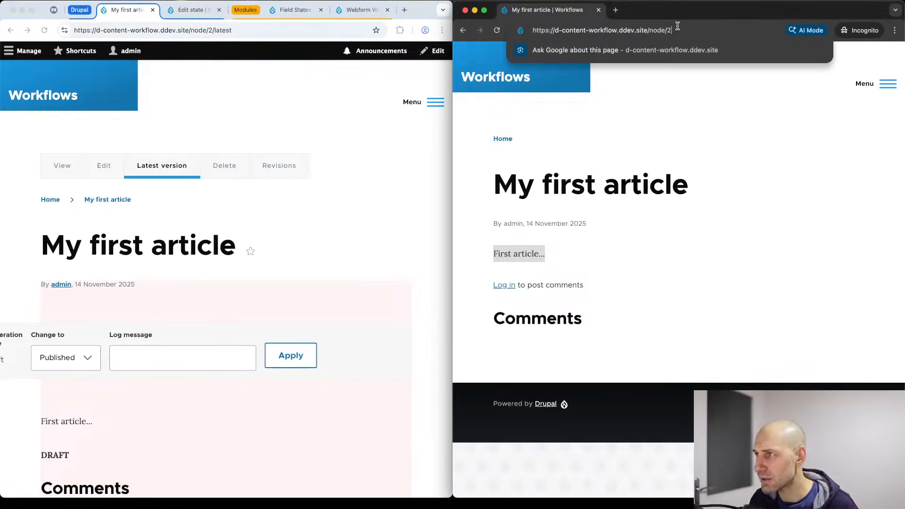
pyautogui.write('/latest')
pyautogui.press('Return')
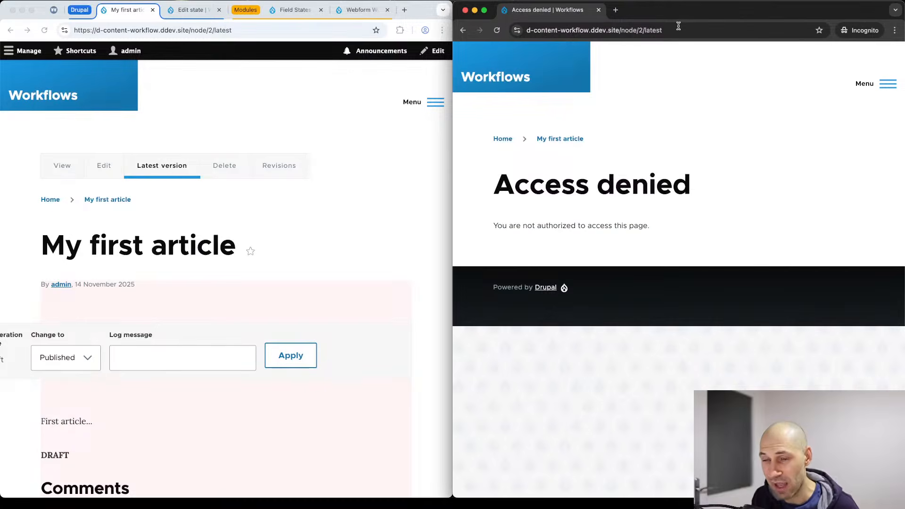
# Widen the admin window and open the article's moderation state choices.
pyautogui.click(446, 229)
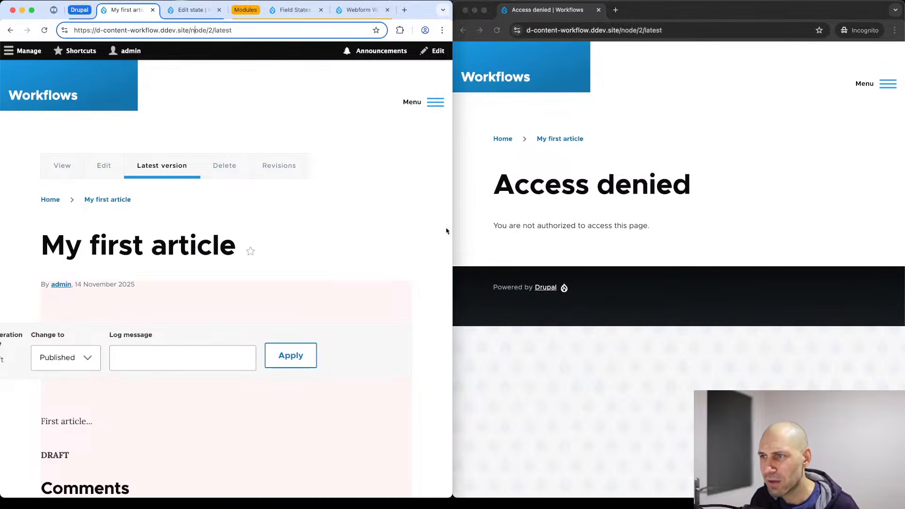
pyautogui.moveTo(451, 227); pyautogui.dragTo(677, 215)
pyautogui.click(215, 409)
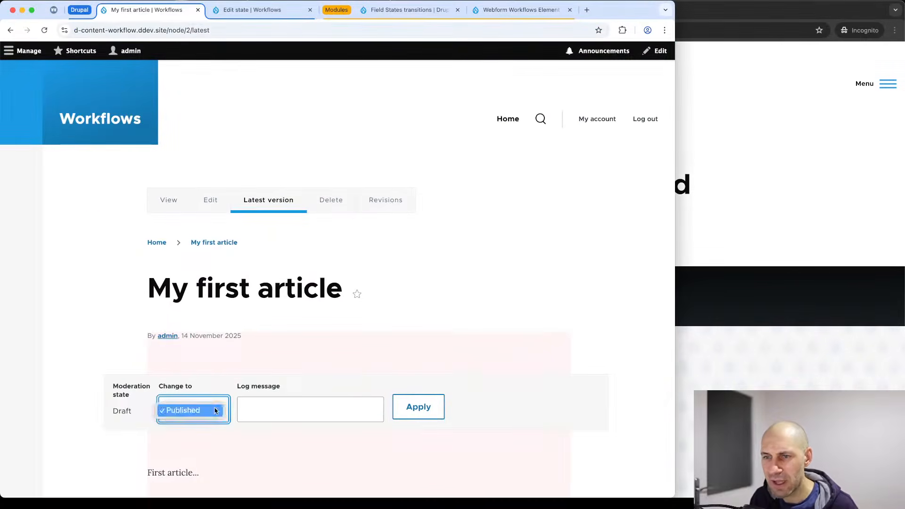
# Publish the DRAFT revision, confirm Incognito now shows the DRAFT line, and maximise the admin window.
pyautogui.click(213, 409)
pyautogui.click(413, 408)
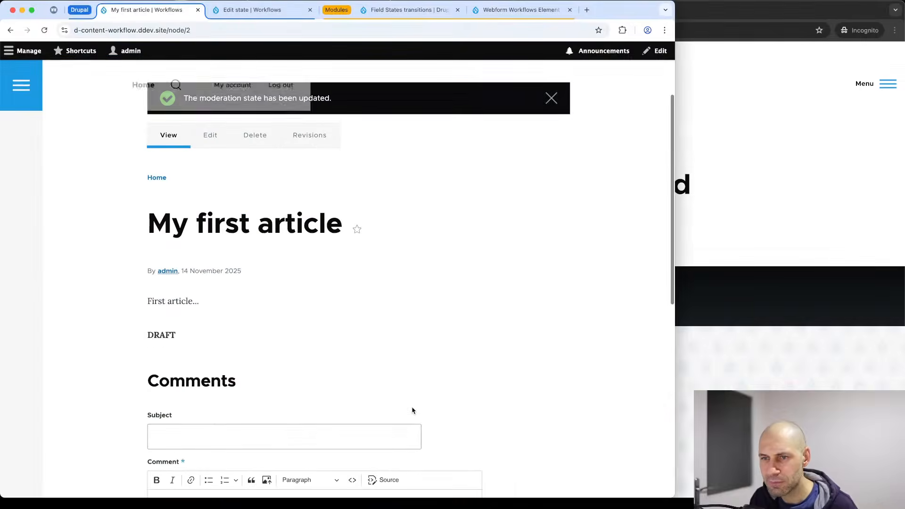
pyautogui.click(786, 212)
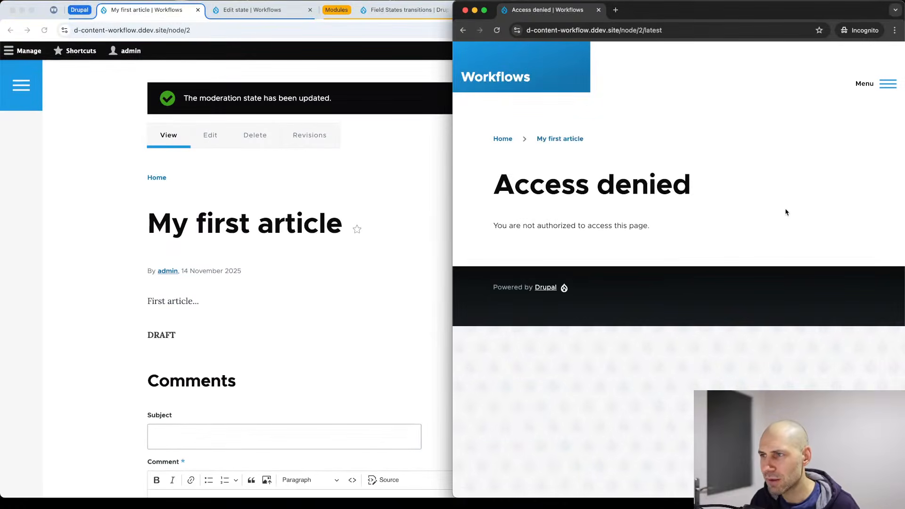
pyautogui.click(661, 31)
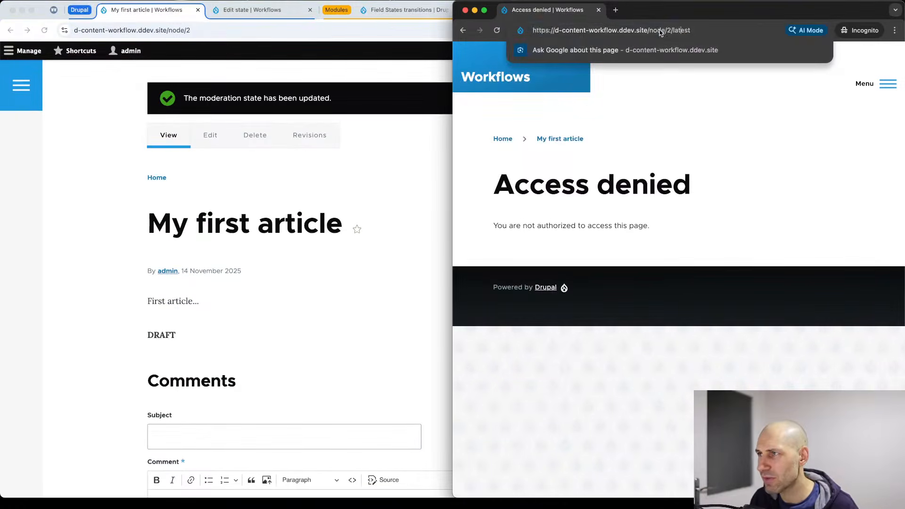
pyautogui.click(570, 138)
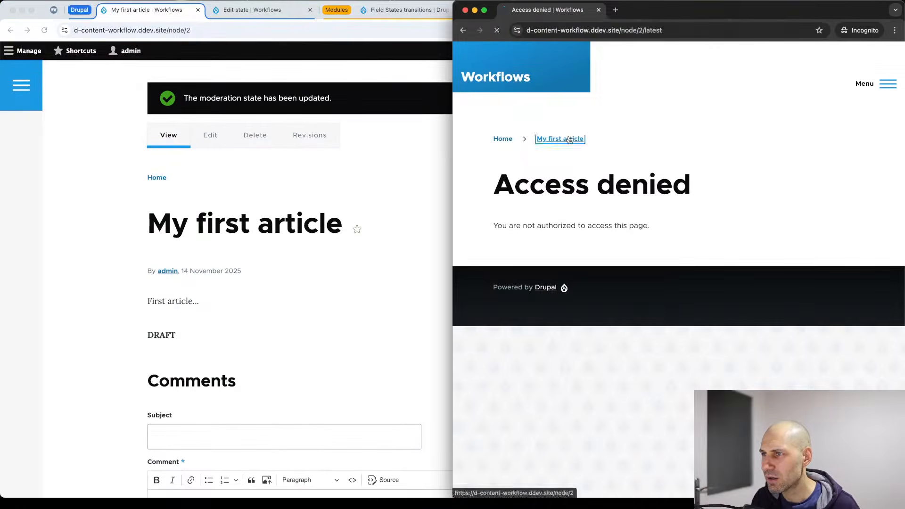
pyautogui.moveTo(533, 289); pyautogui.dragTo(491, 256)
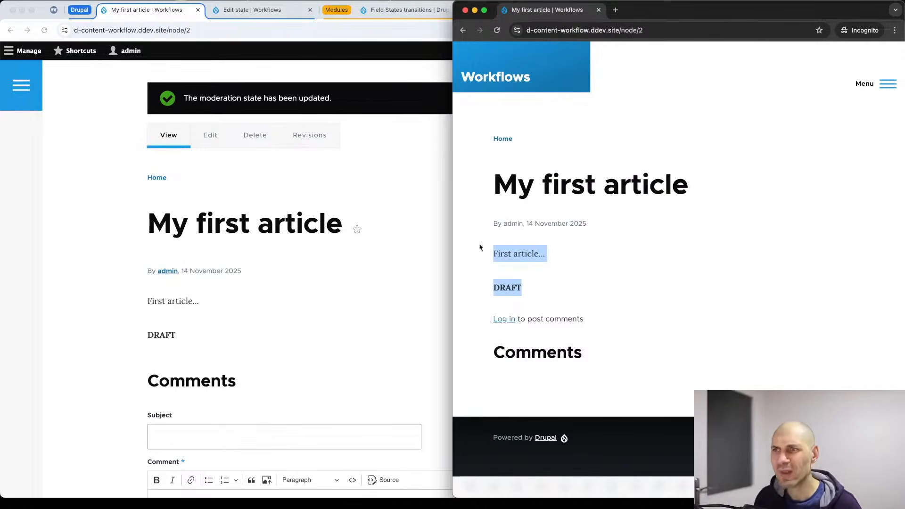
pyautogui.click(375, 248)
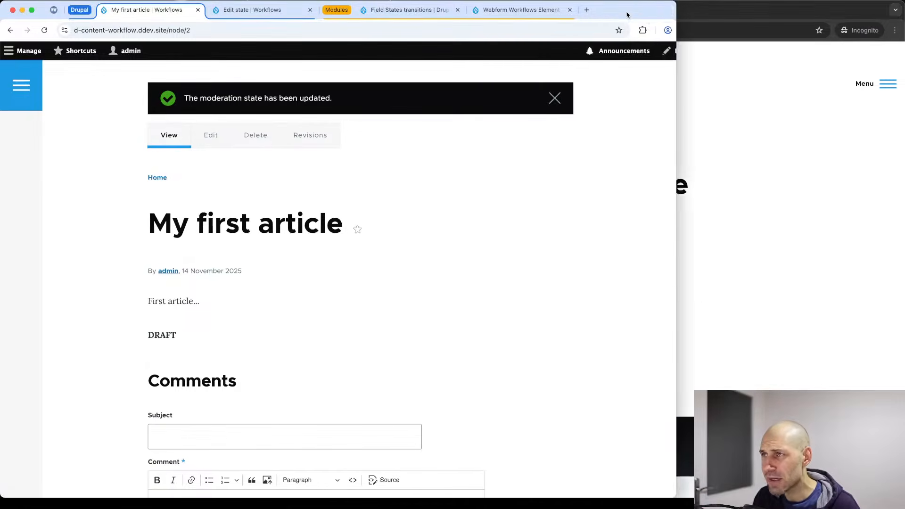
pyautogui.doubleClick(627, 15)
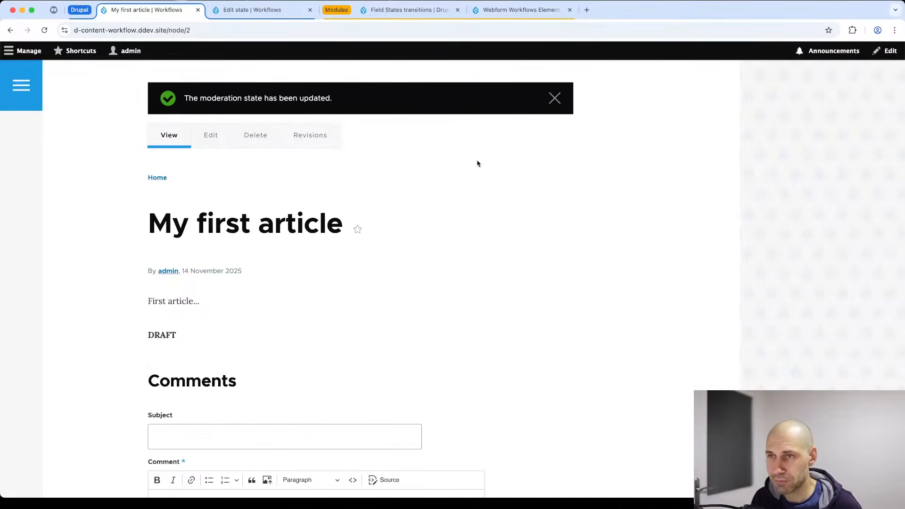
# Check the revision history, then save My first article as a new Draft.
pyautogui.click(312, 136)
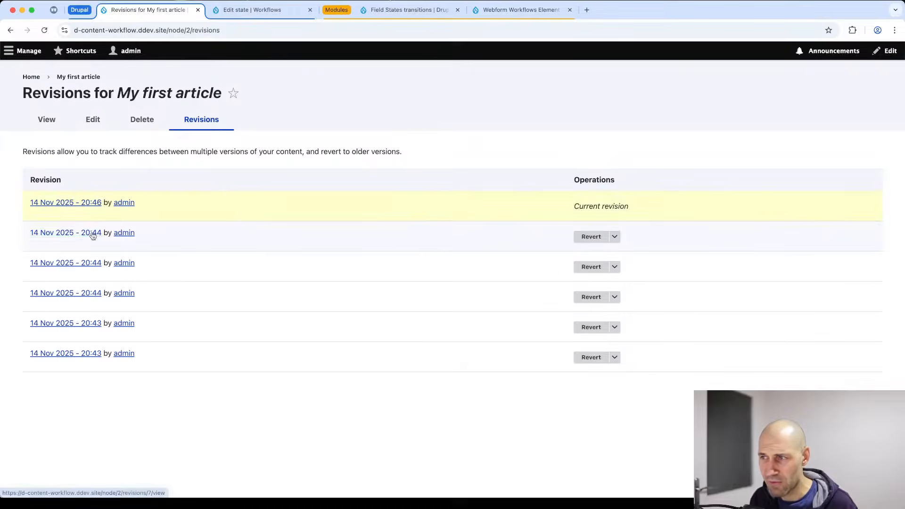
pyautogui.click(93, 119)
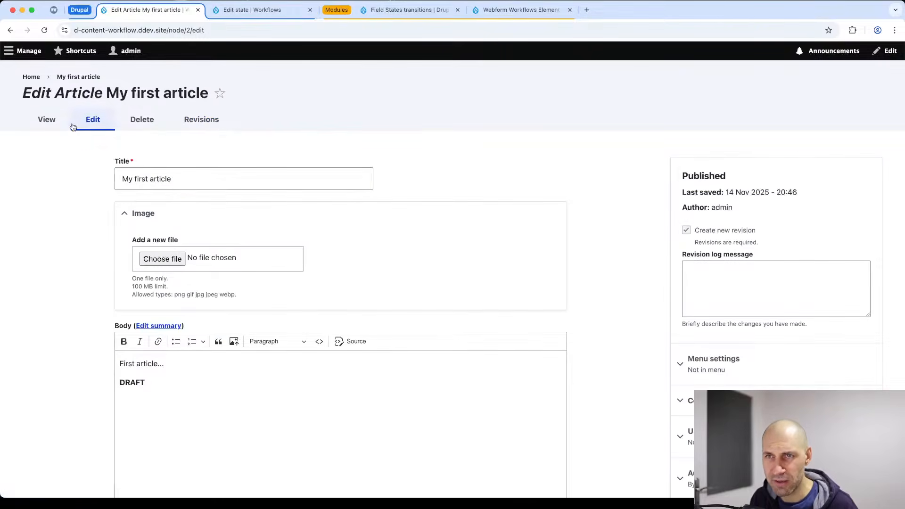
pyautogui.scroll(-6, 170, 269)
pyautogui.click(177, 396)
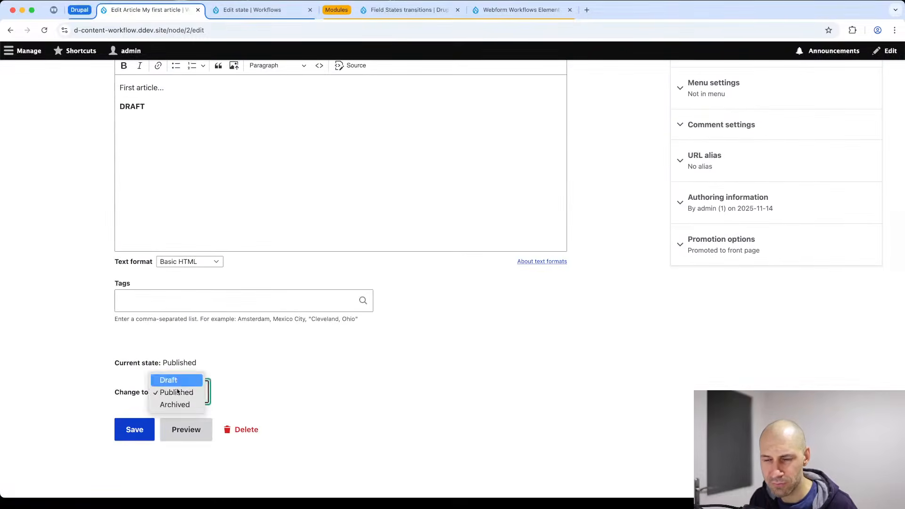
pyautogui.click(168, 380)
pyautogui.click(134, 429)
pyautogui.scroll(-4, 273, 378)
# Go to the admin Content overview via Manage > Content.
pyautogui.click(350, 281)
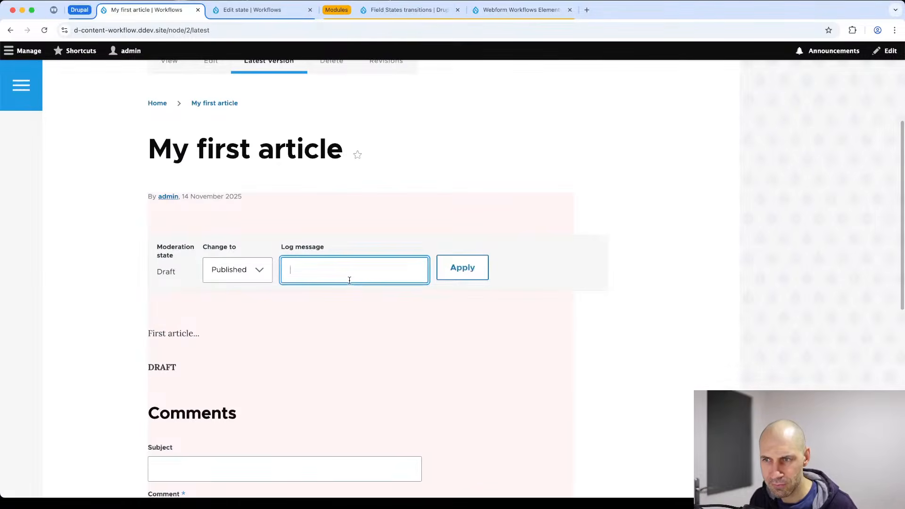
pyautogui.scroll(-2, 350, 280)
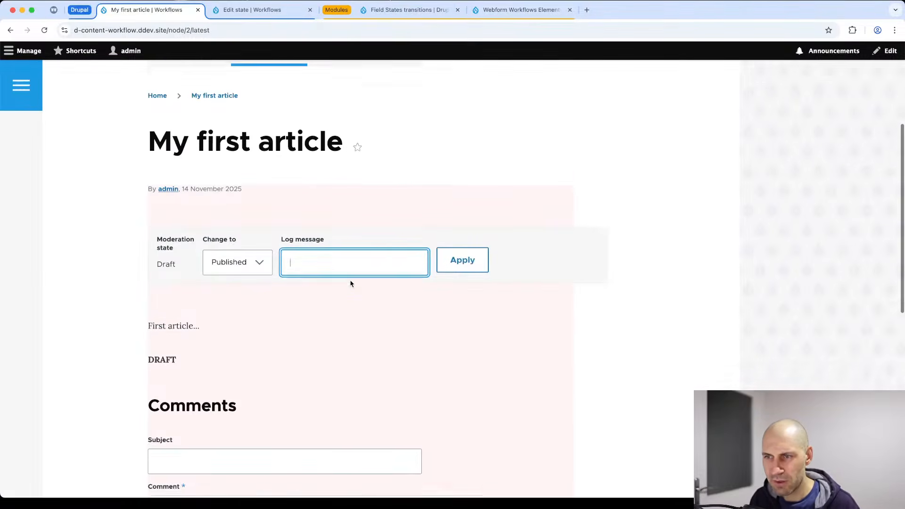
pyautogui.scroll(4, 350, 281)
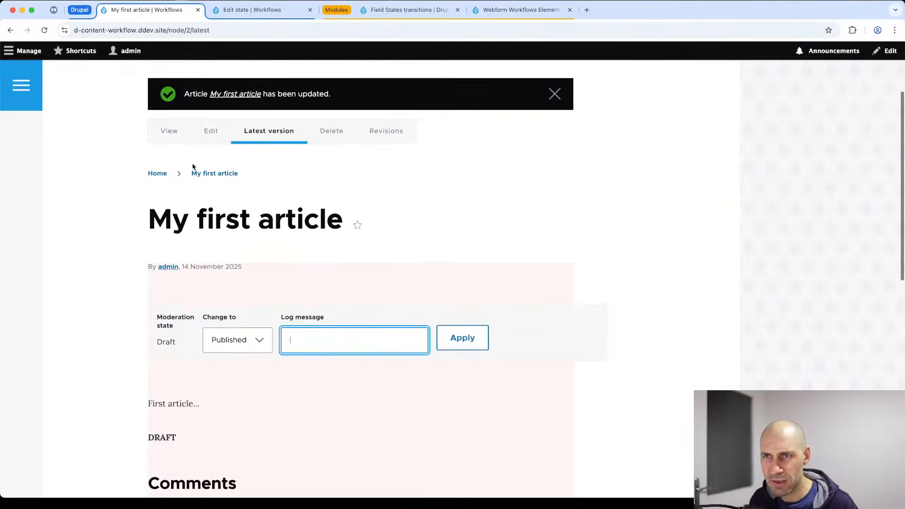
pyautogui.scroll(3, 192, 171)
pyautogui.click(29, 51)
pyautogui.click(28, 69)
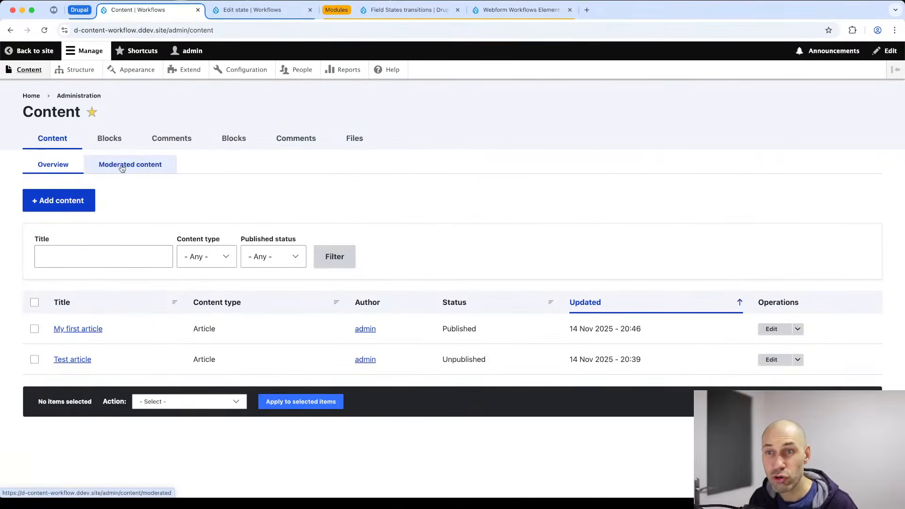
# Inspect the Moderated content tab listing My first article.
pyautogui.click(121, 168)
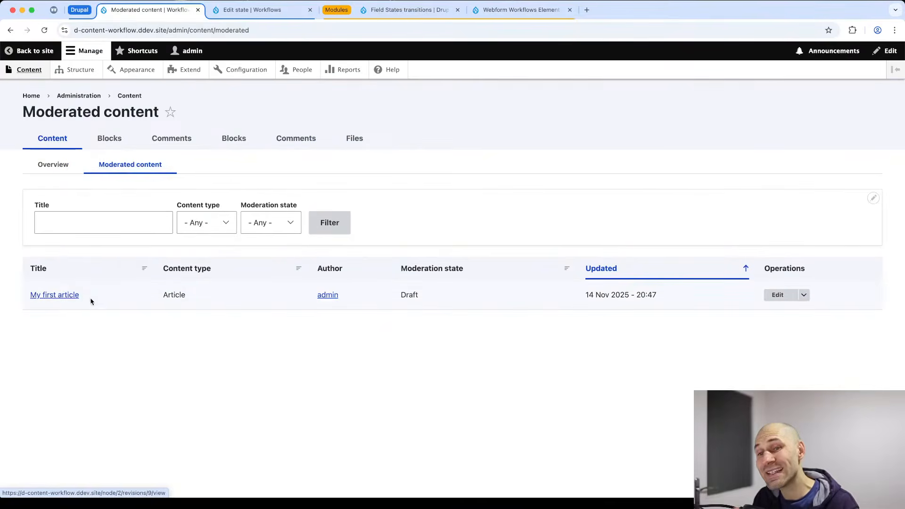
pyautogui.moveTo(92, 298); pyautogui.dragTo(25, 298)
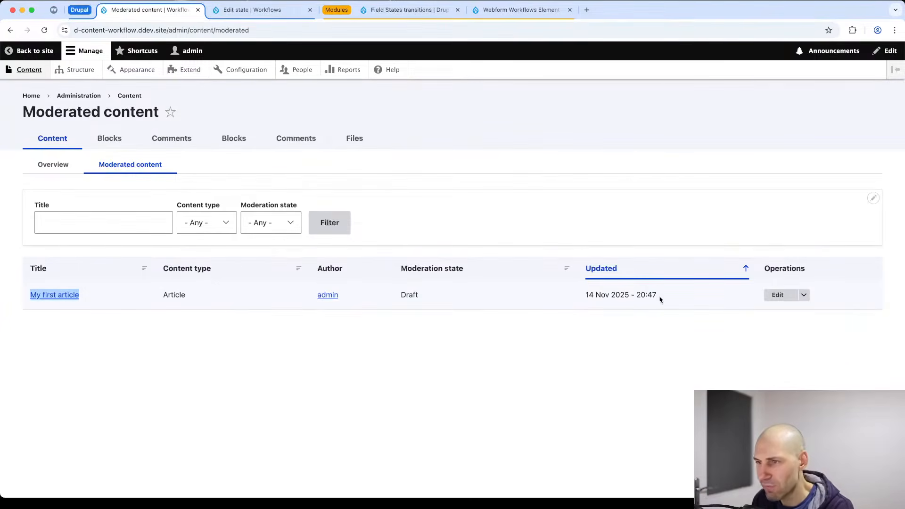
pyautogui.moveTo(660, 300); pyautogui.dragTo(25, 164)
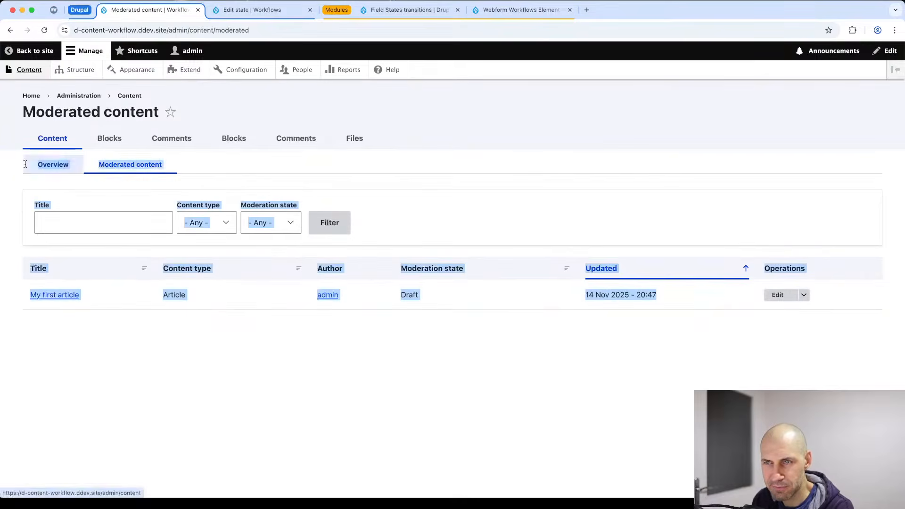
pyautogui.click(477, 194)
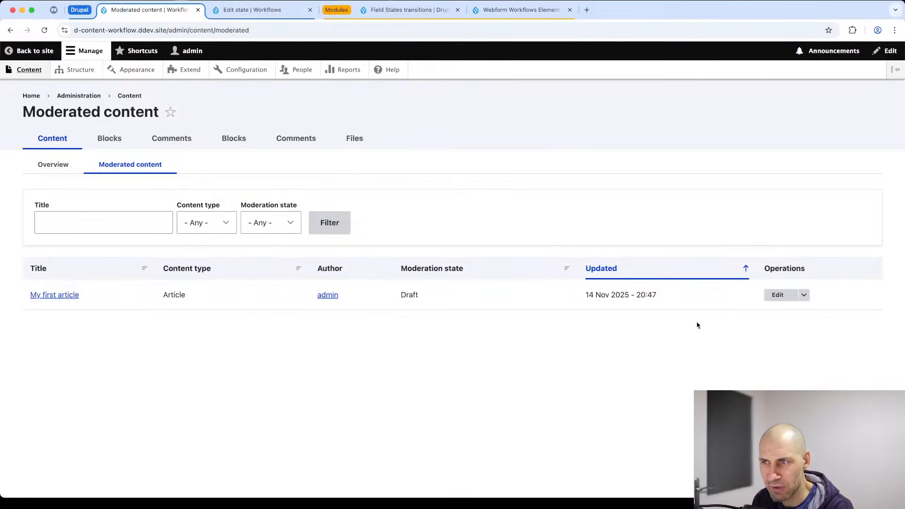
# Save My first article as Published, then recheck the Moderated content list.
pyautogui.click(57, 173)
pyautogui.click(775, 329)
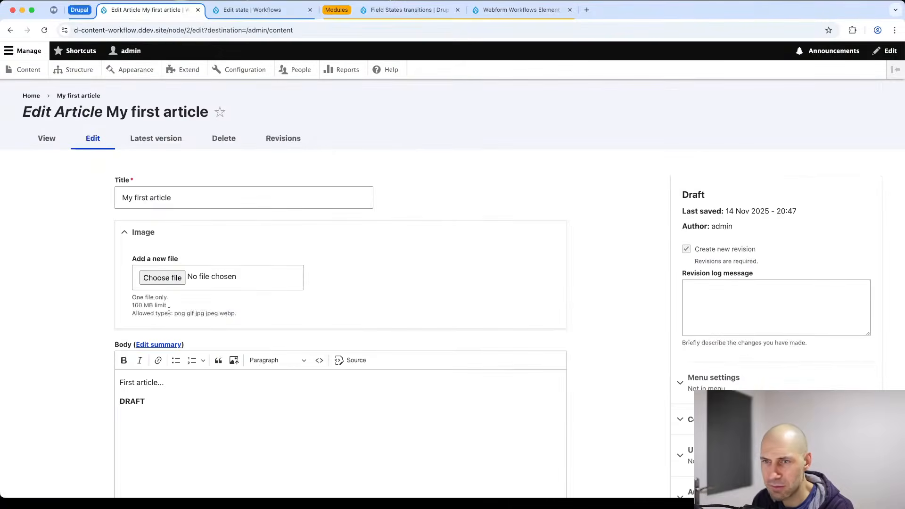
pyautogui.scroll(-6, 187, 298)
pyautogui.click(176, 393)
pyautogui.click(183, 406)
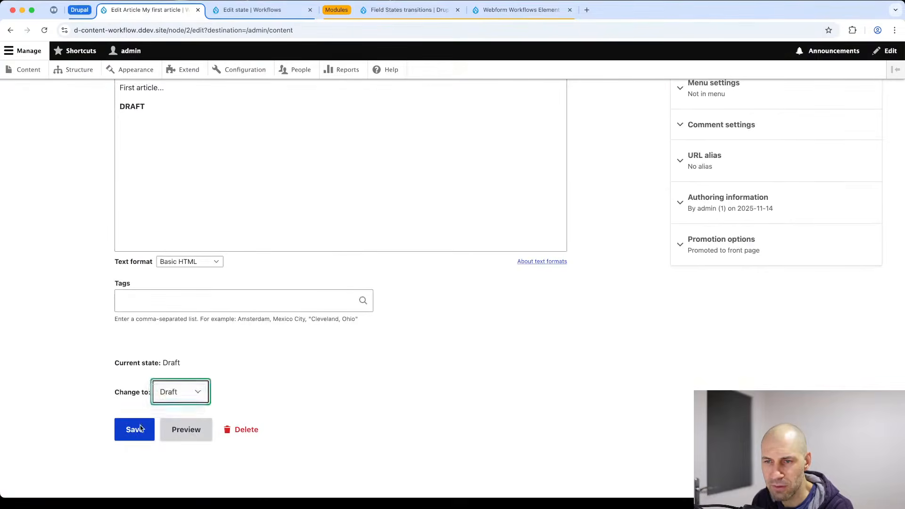
pyautogui.click(136, 429)
pyautogui.click(143, 166)
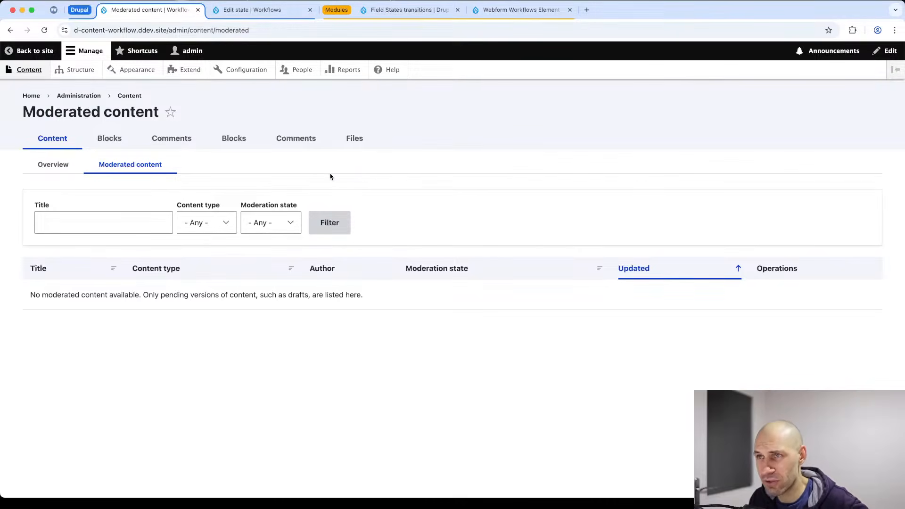
# Go to the Workflows page under Configuration.
pyautogui.click(257, 72)
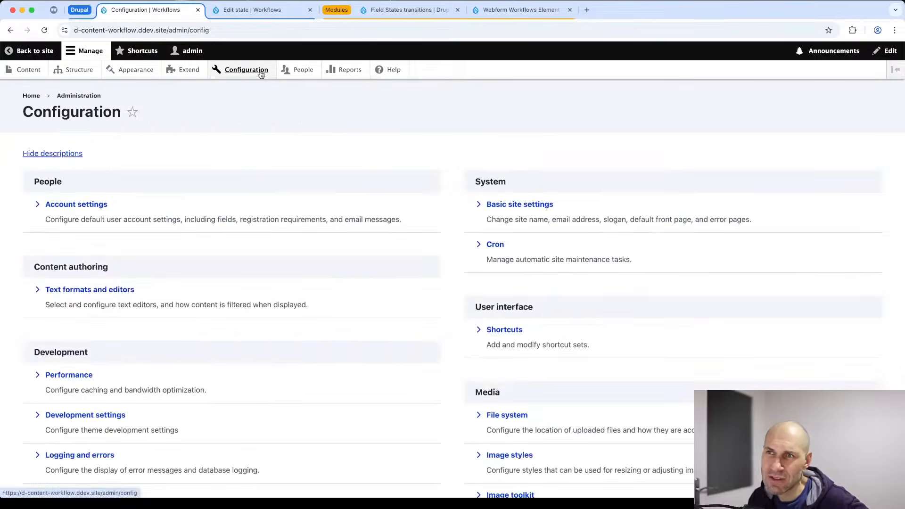
pyautogui.scroll(-5, 374, 261)
pyautogui.scroll(-3, 533, 377)
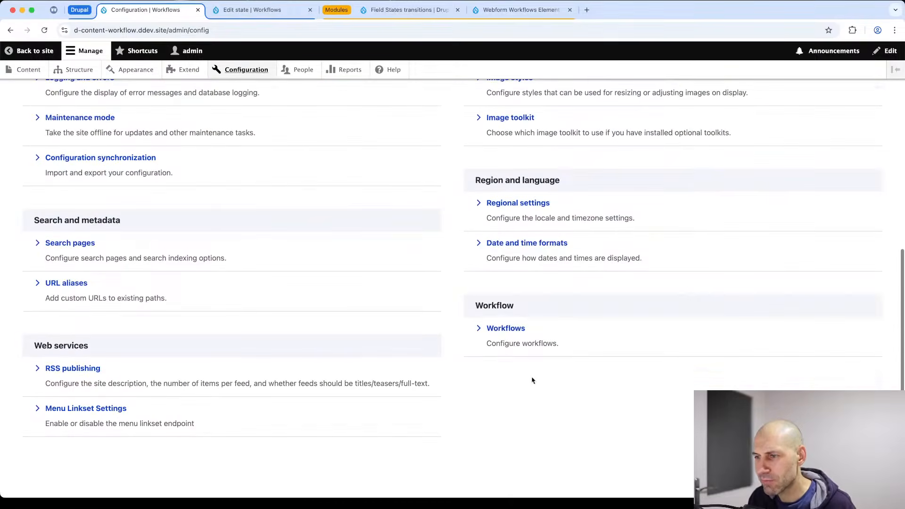
pyautogui.click(507, 329)
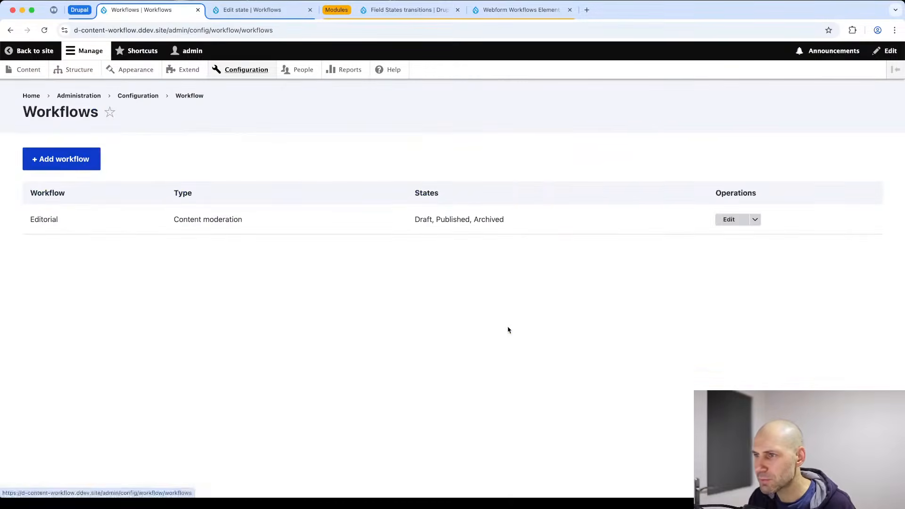
# Add a Content moderation workflow labelled 'Documentation' and save it.
pyautogui.click(83, 168)
pyautogui.click(85, 166)
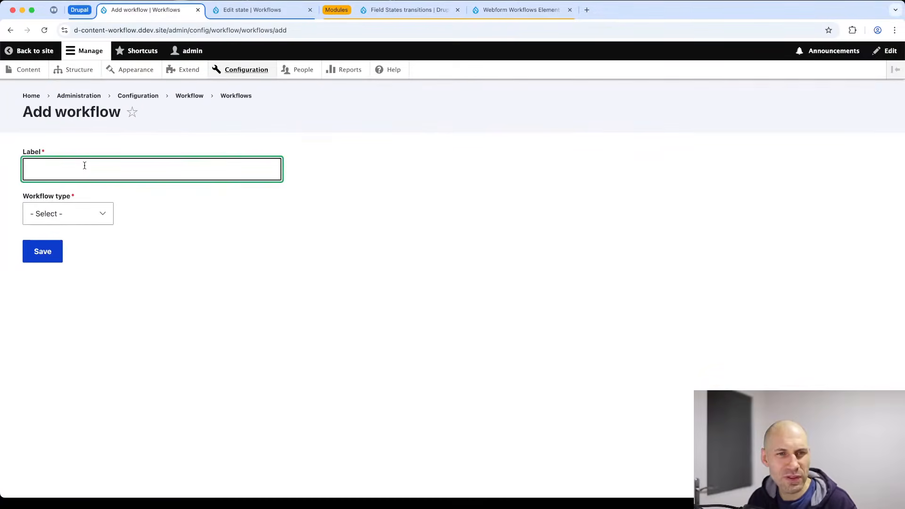
pyautogui.write('Documenta')
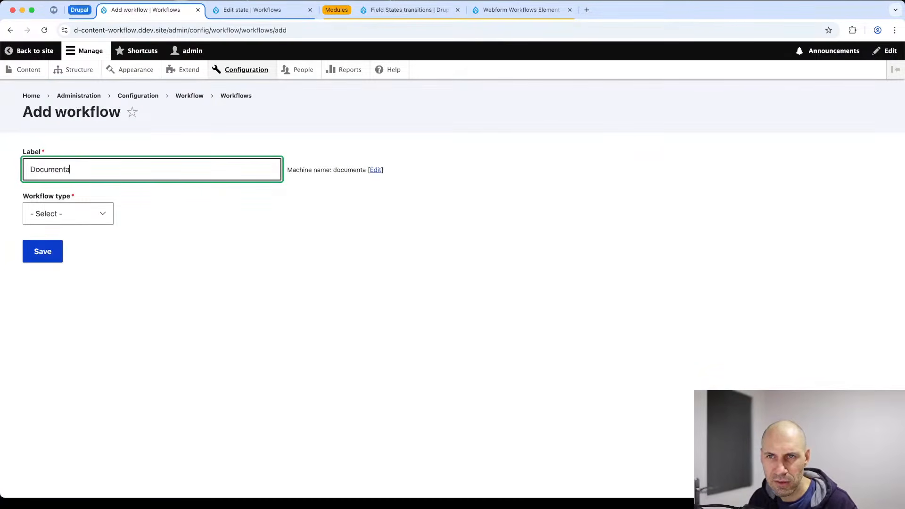
pyautogui.write('tion')
pyautogui.click(70, 215)
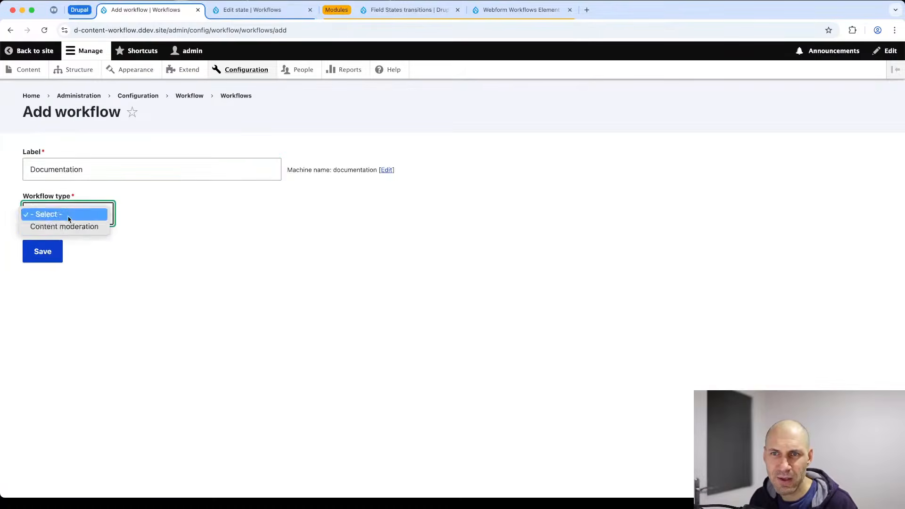
pyautogui.click(64, 225)
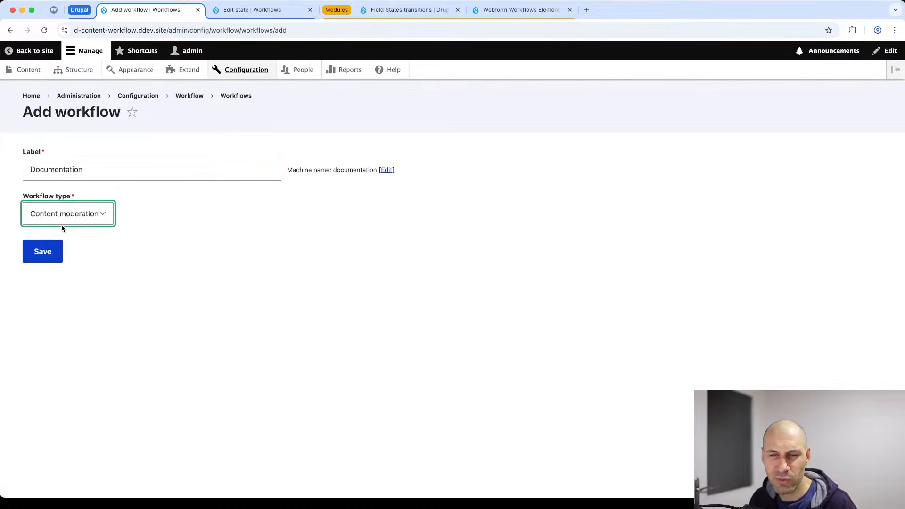
pyautogui.click(37, 250)
pyautogui.scroll(-4, 111, 256)
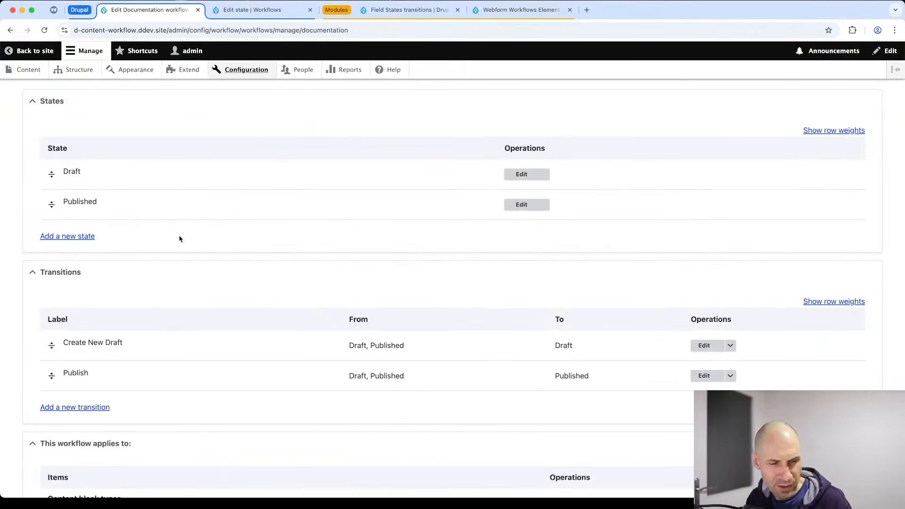
pyautogui.scroll(2, 86, 168)
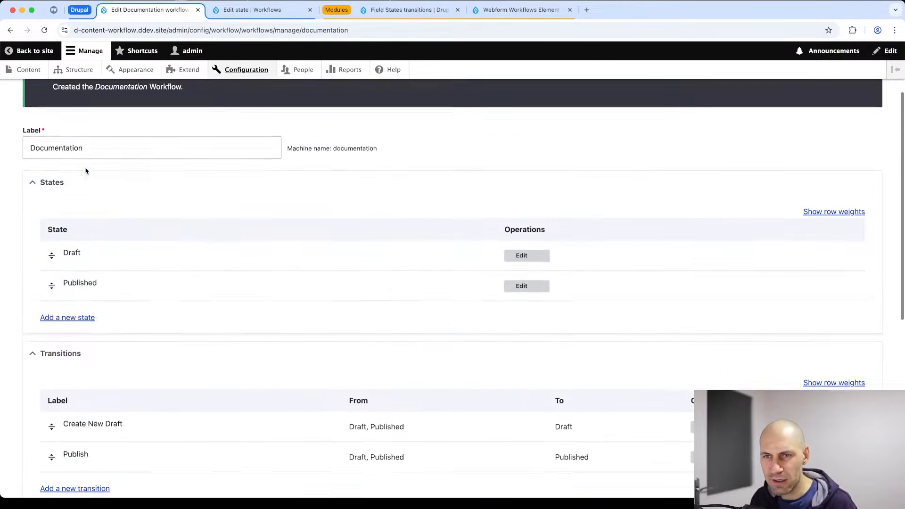
pyautogui.scroll(-1, 87, 179)
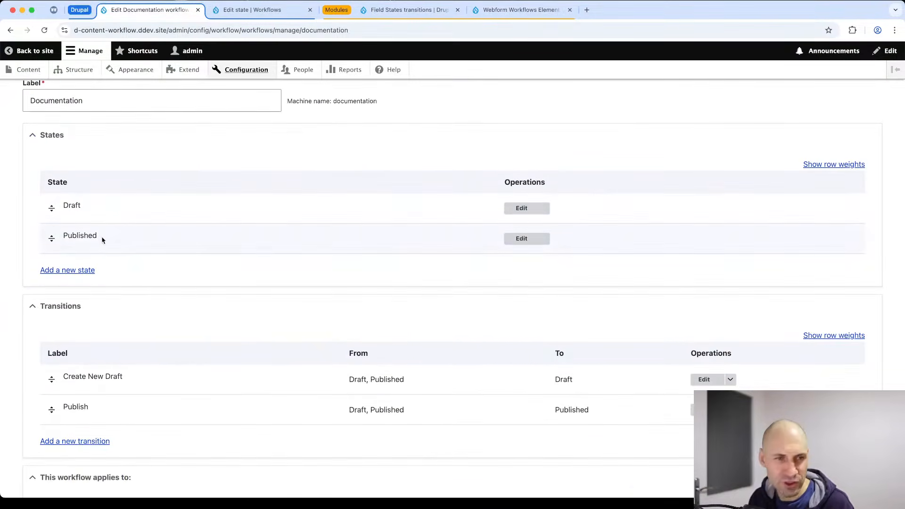
# Add a new workflow state named 'Needs review'.
pyautogui.click(81, 270)
pyautogui.click(58, 170)
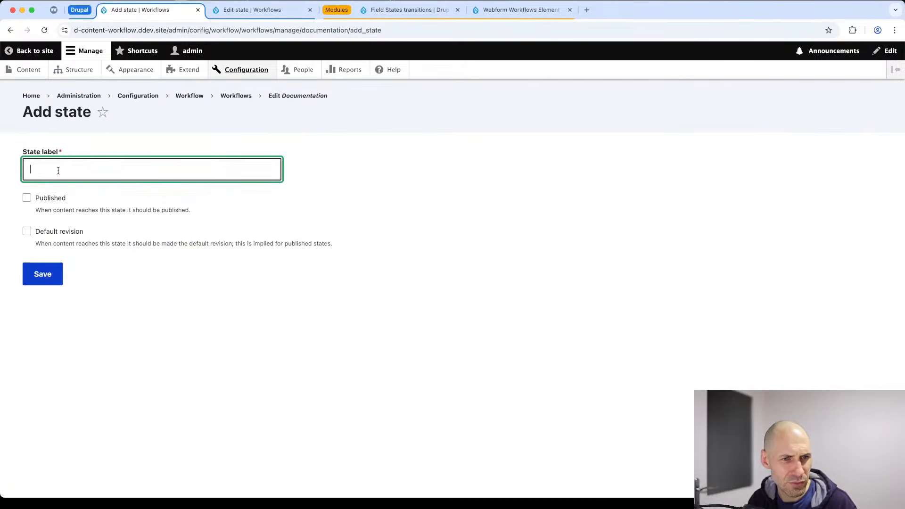
pyautogui.write('Needs')
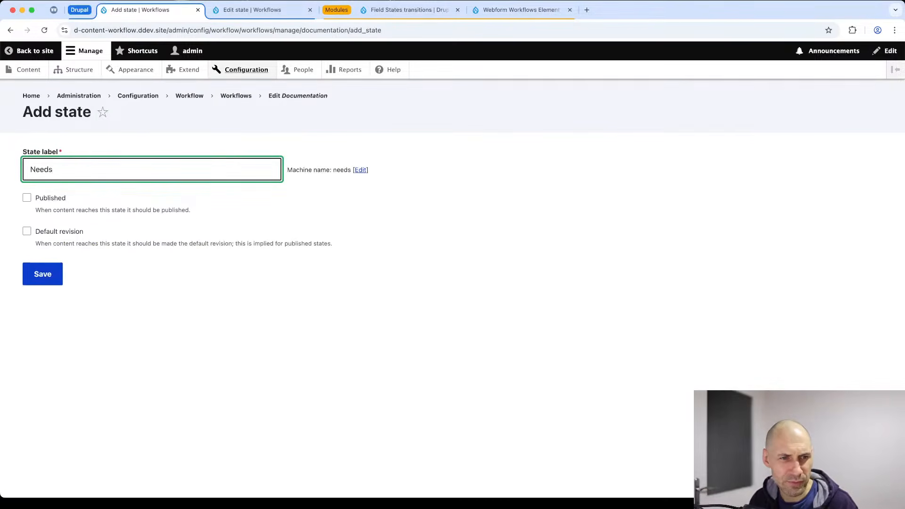
pyautogui.write(' review')
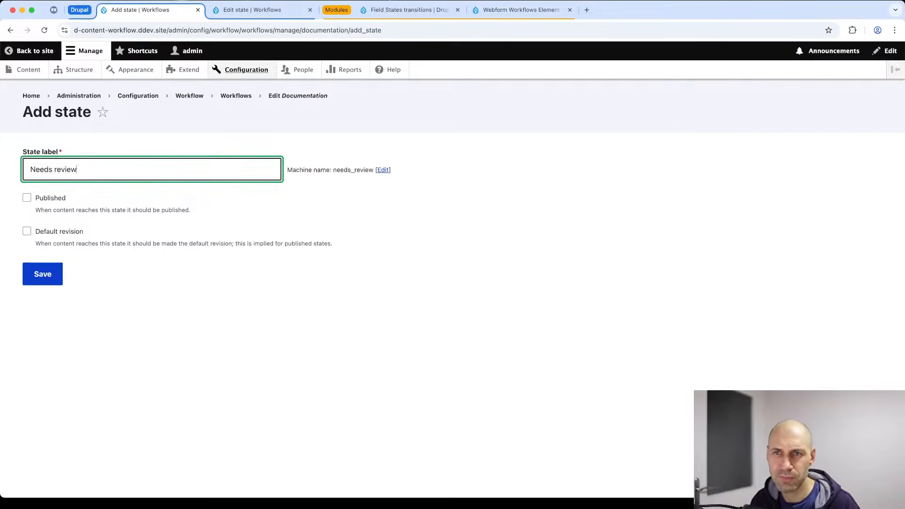
pyautogui.click(47, 276)
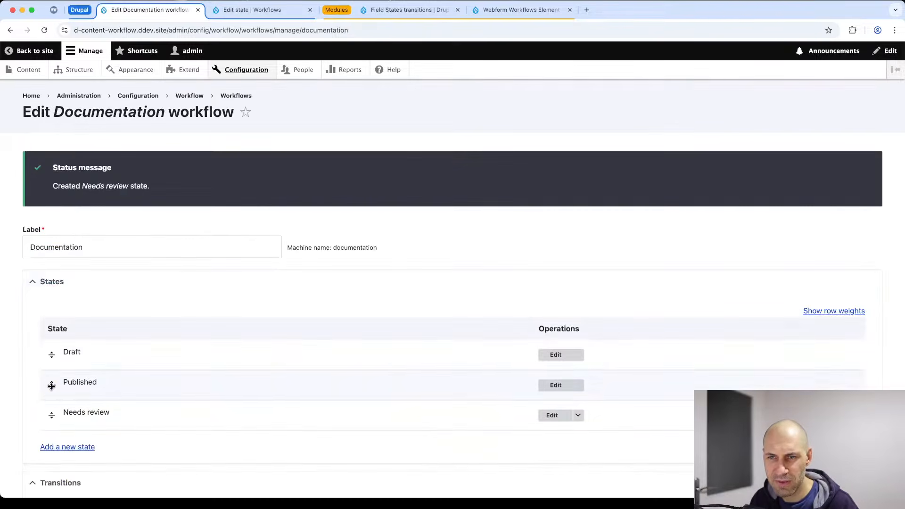
# Move Published below Needs review and save the workflow.
pyautogui.moveTo(51, 386); pyautogui.dragTo(71, 405)
pyautogui.scroll(-3, 87, 396)
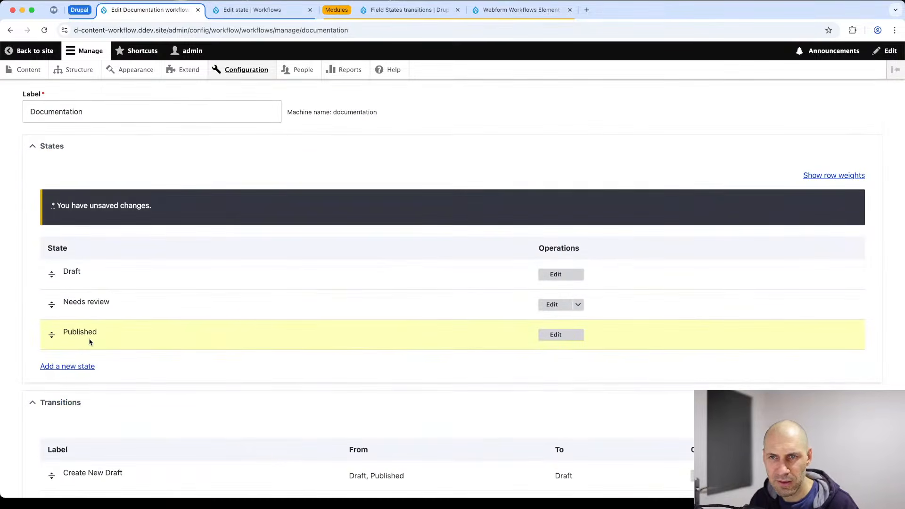
pyautogui.scroll(-10, 71, 400)
pyautogui.click(42, 461)
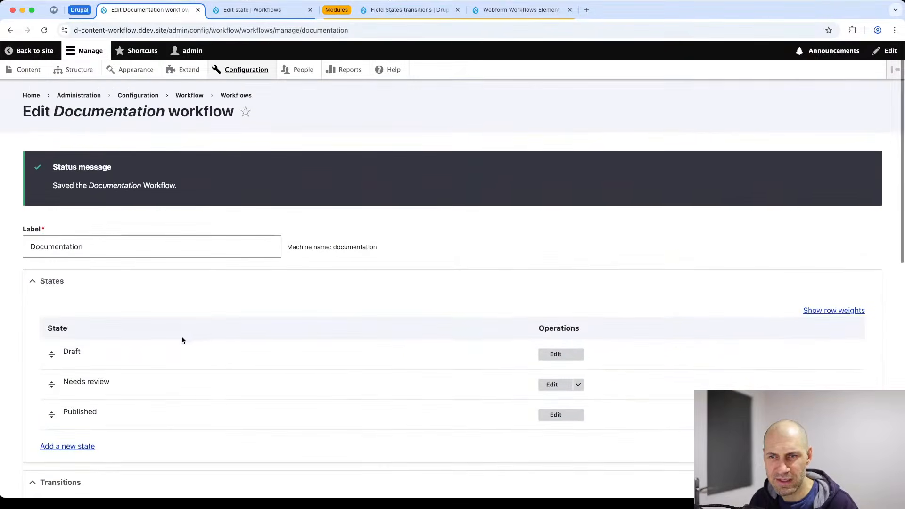
pyautogui.scroll(-4, 182, 340)
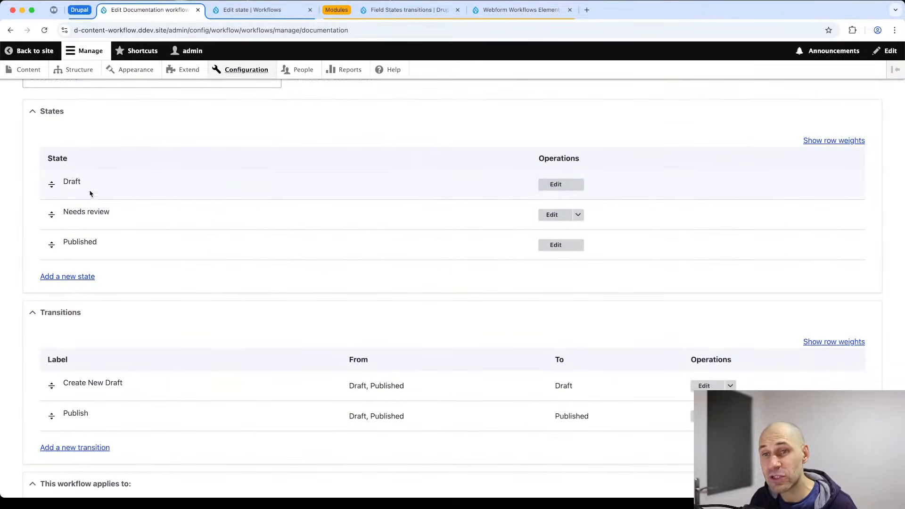
pyautogui.scroll(-5, 90, 257)
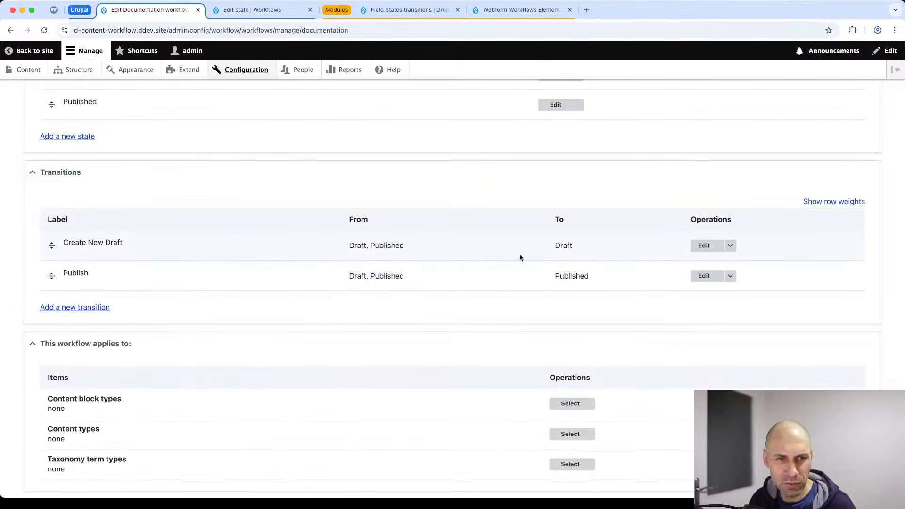
# Let the Create New Draft transition also start from Needs review, and save it.
pyautogui.click(693, 246)
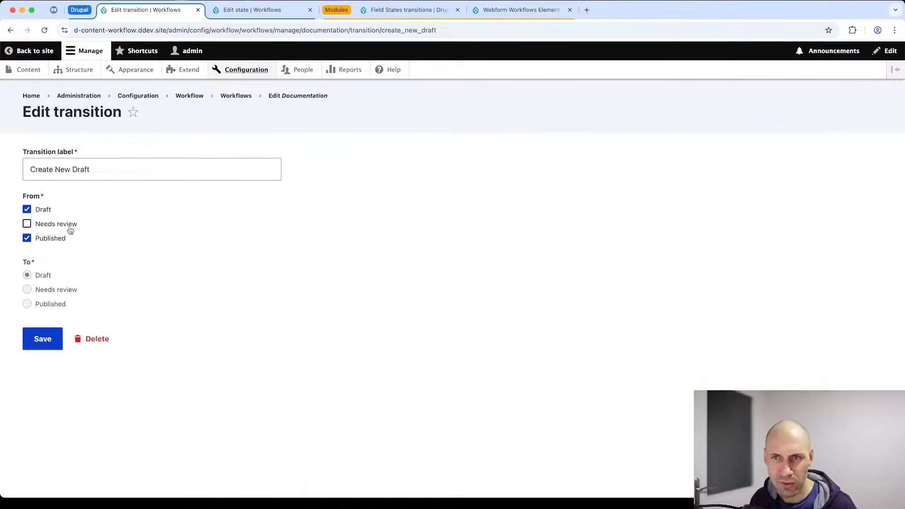
pyautogui.press('super+bracketleft')
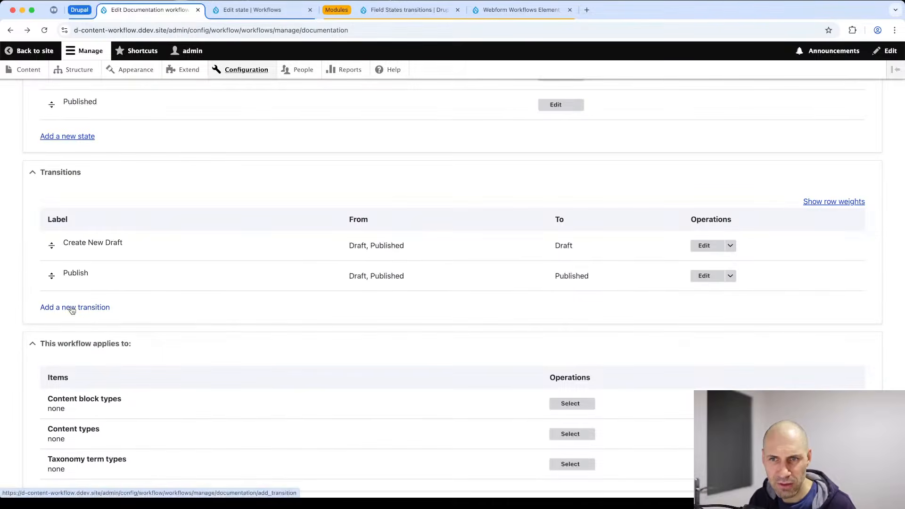
pyautogui.click(702, 246)
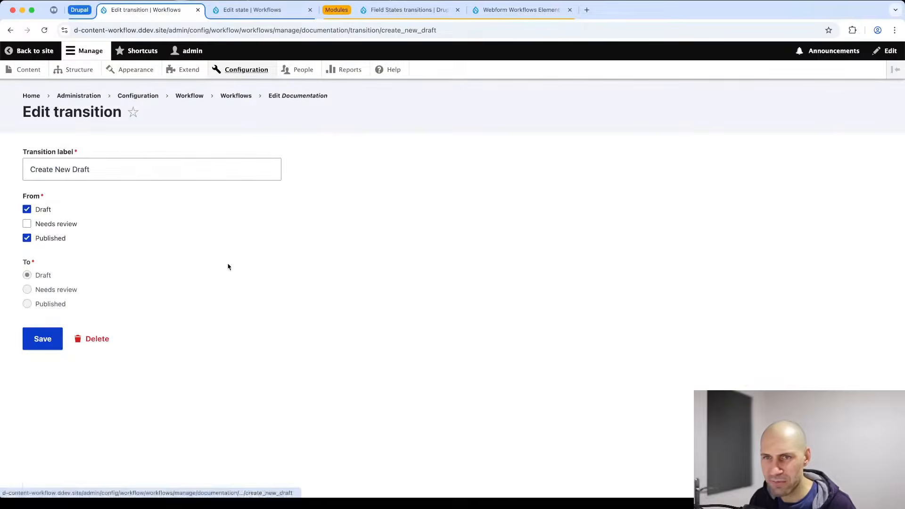
pyautogui.click(39, 224)
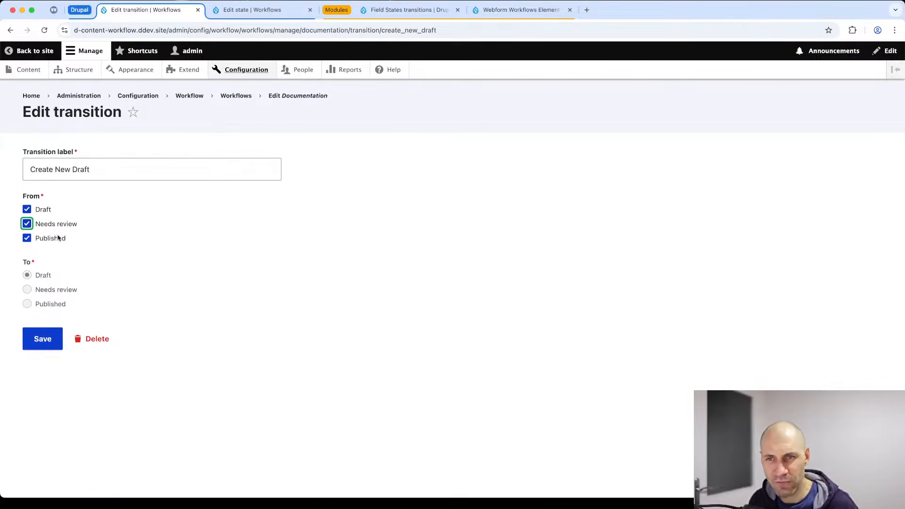
pyautogui.click(49, 348)
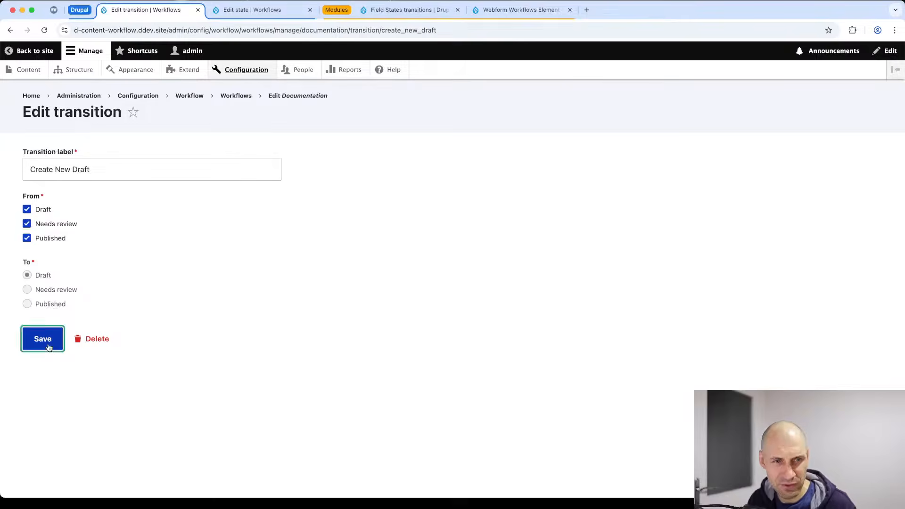
pyautogui.scroll(-7, 64, 309)
# Add a 'Needs review' transition from Draft and Needs review to Needs review.
pyautogui.click(64, 308)
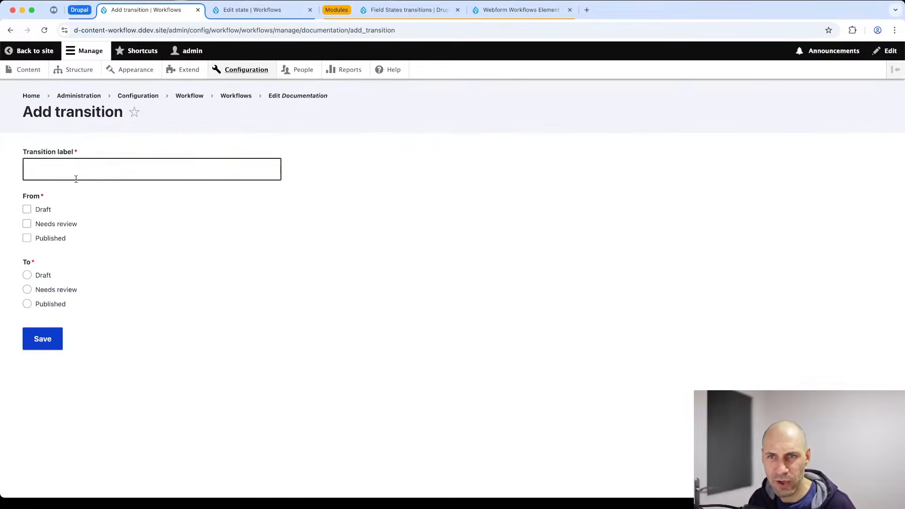
pyautogui.click(74, 164)
pyautogui.write('Needs review')
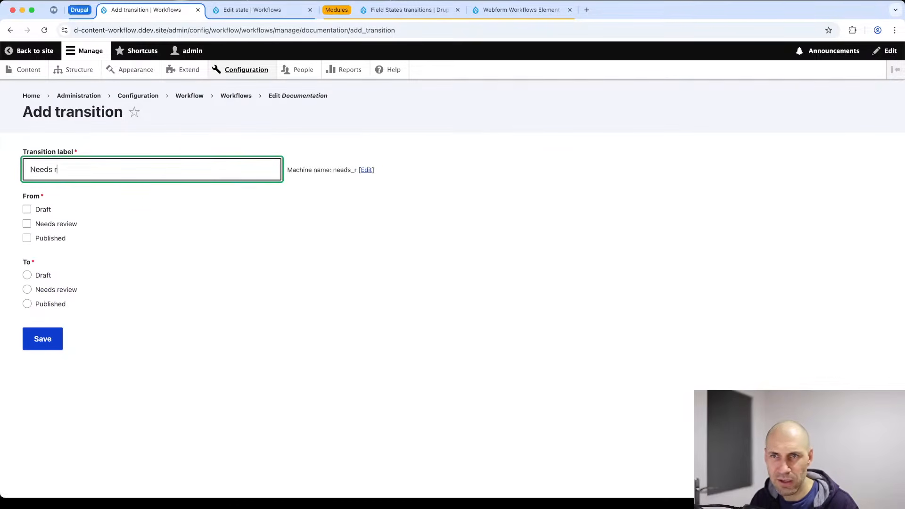
pyautogui.click(46, 215)
pyautogui.click(45, 228)
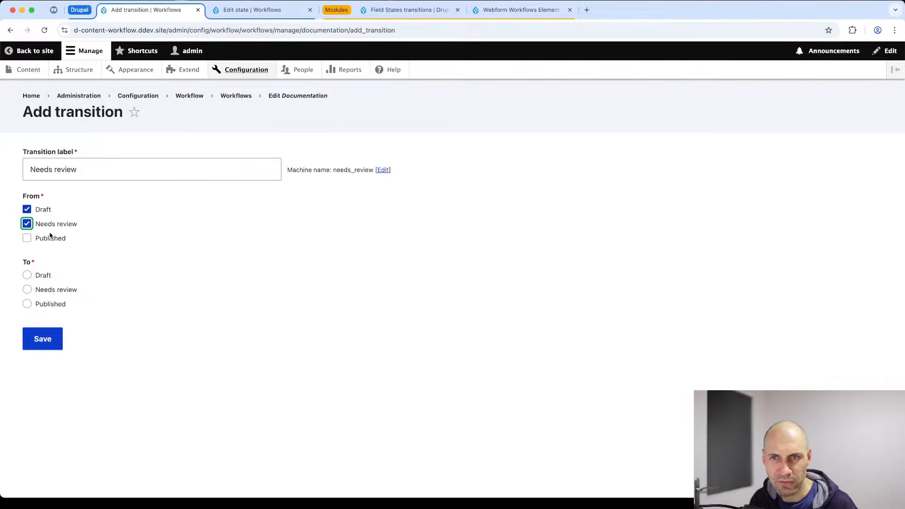
pyautogui.click(44, 290)
pyautogui.click(44, 338)
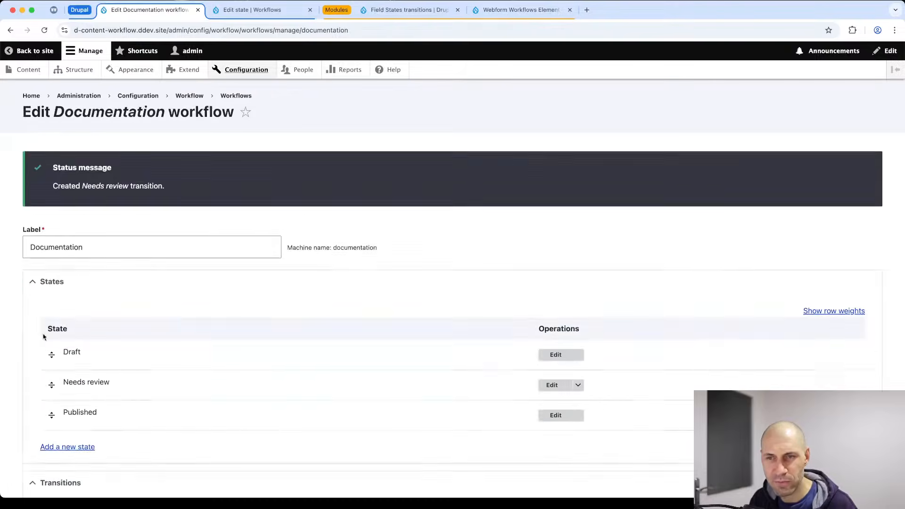
# Move the Publish transition below Needs review and save the order.
pyautogui.scroll(-4, 608, 254)
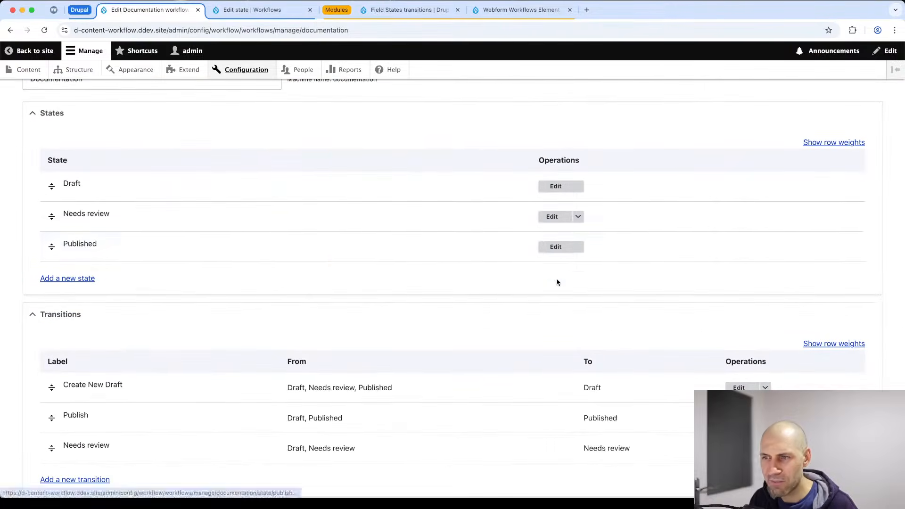
pyautogui.scroll(-4, 557, 281)
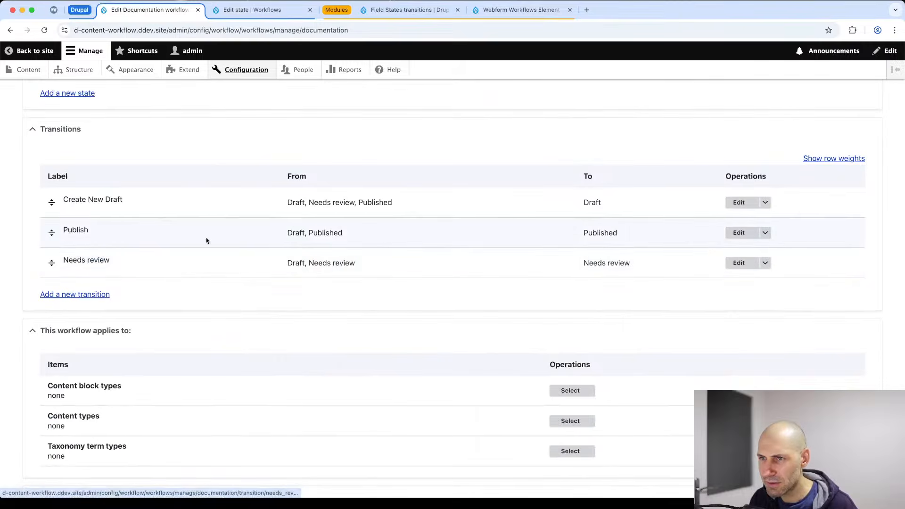
pyautogui.moveTo(52, 233); pyautogui.dragTo(51, 257)
pyautogui.scroll(-3, 59, 276)
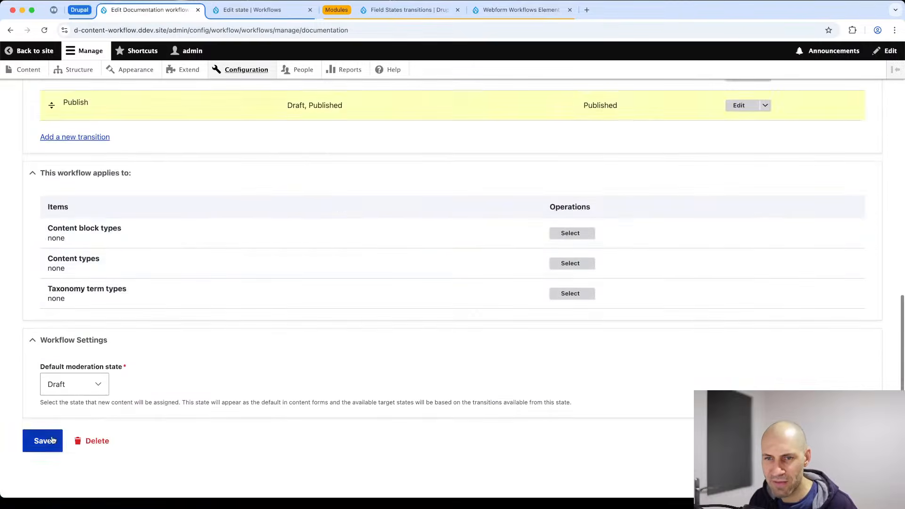
pyautogui.click(42, 443)
pyautogui.scroll(-8, 155, 283)
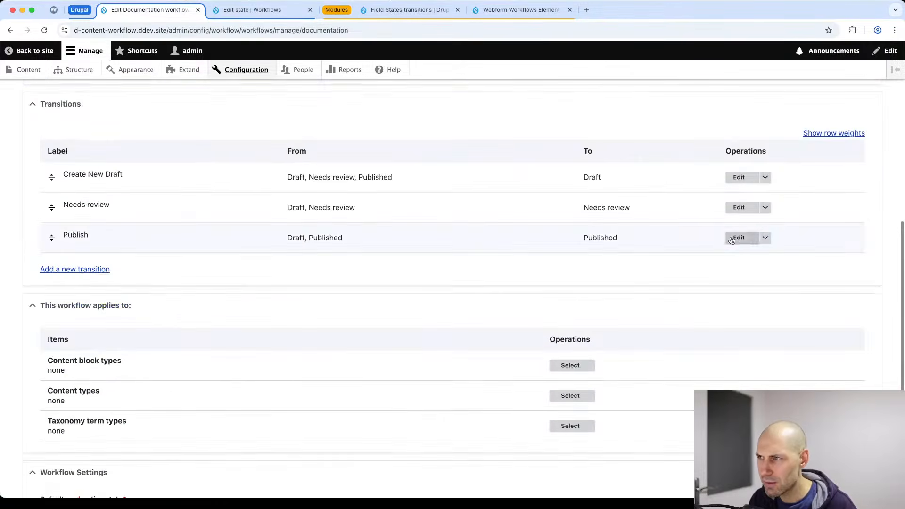
# Make Publish start from Needs review instead of Draft, and save the transition.
pyautogui.click(739, 234)
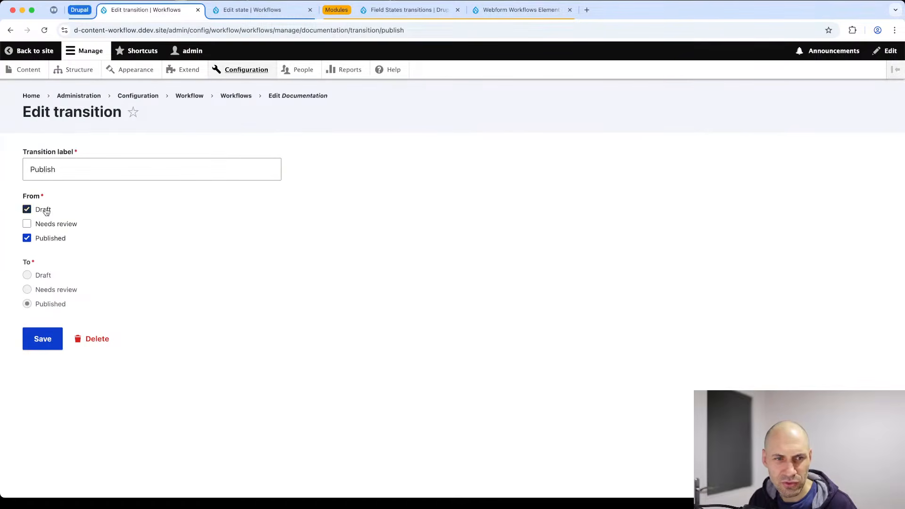
pyautogui.click(43, 211)
pyautogui.click(41, 224)
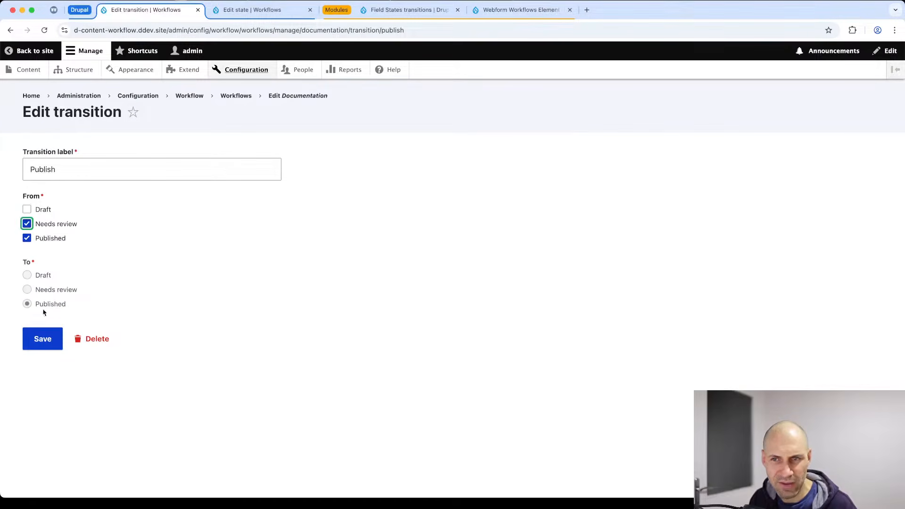
pyautogui.click(48, 333)
pyautogui.scroll(-10, 52, 317)
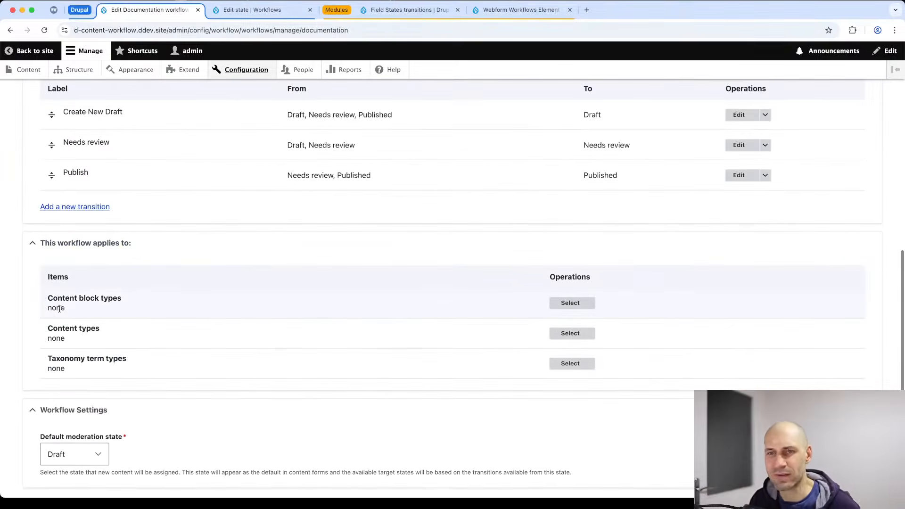
pyautogui.click(562, 338)
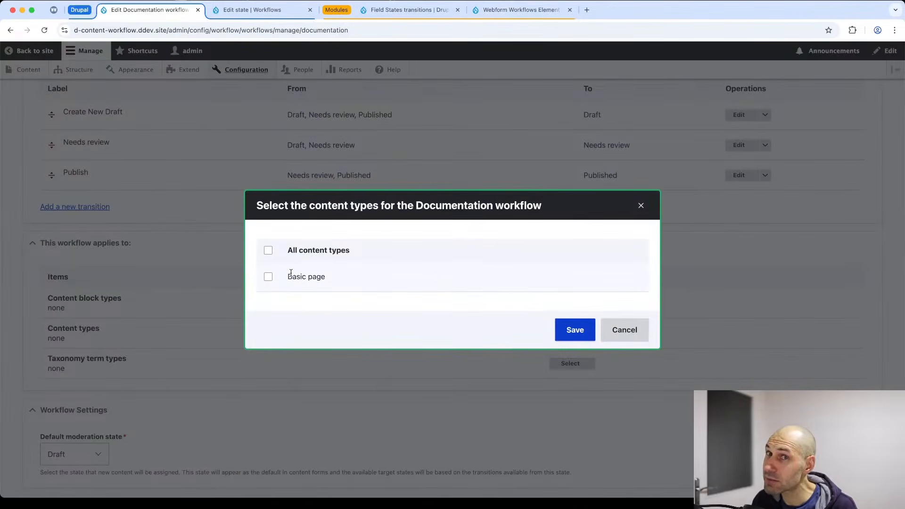
# Apply the Documentation workflow to the Basic page content type and save the workflow.
pyautogui.click(268, 277)
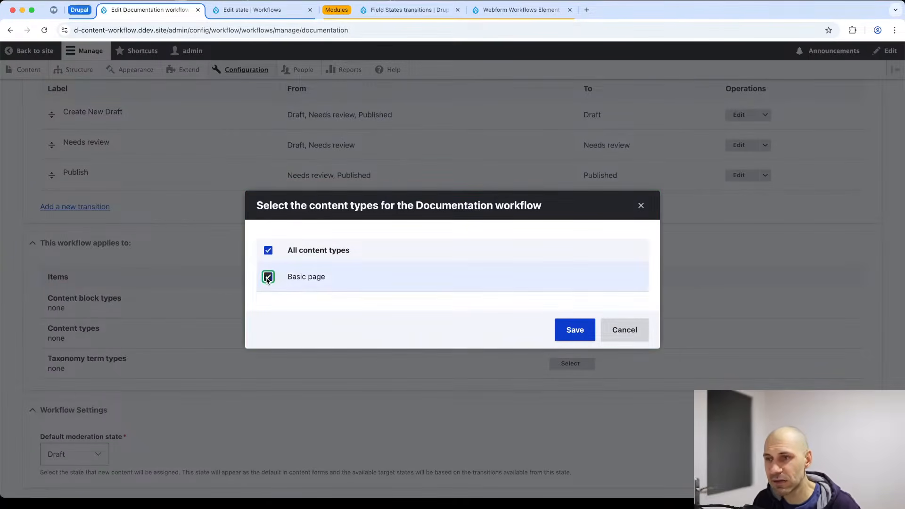
pyautogui.click(575, 336)
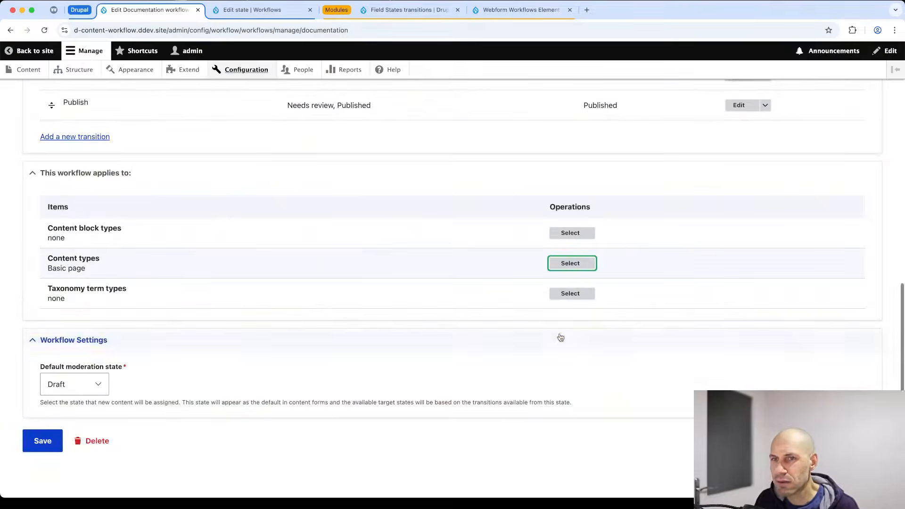
pyautogui.click(42, 441)
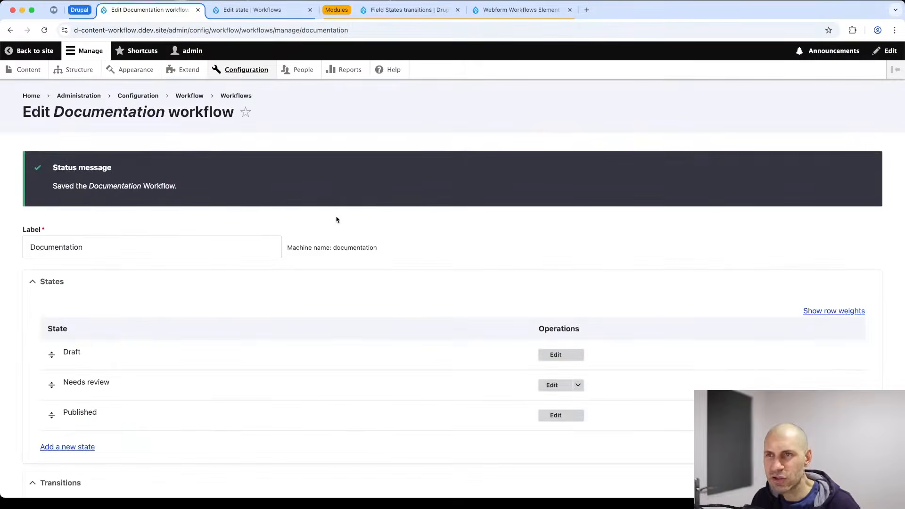
# Start a new user account, entering an e-mail address, username and confirmed password.
pyautogui.click(303, 70)
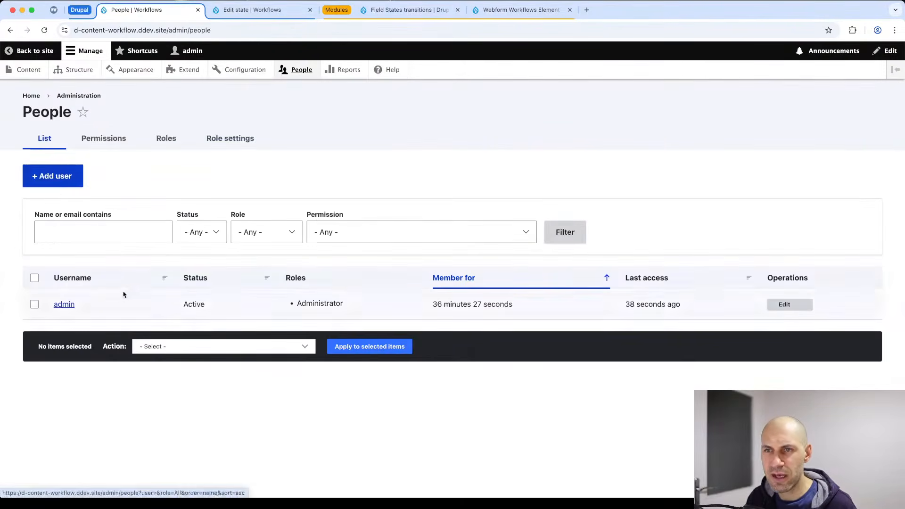
pyautogui.click(64, 180)
pyautogui.click(72, 191)
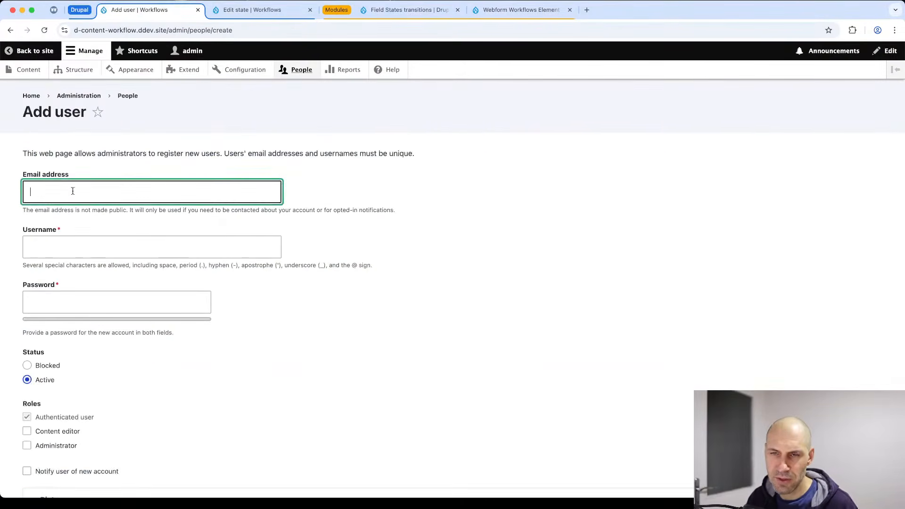
pyautogui.write('test@test.com')
pyautogui.press('Tab')
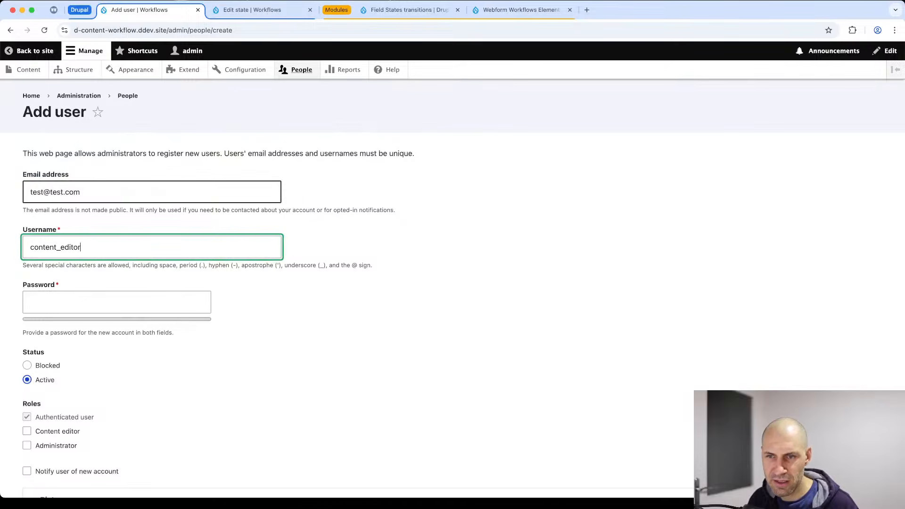
pyautogui.press('super+a')
pyautogui.press('super+c')
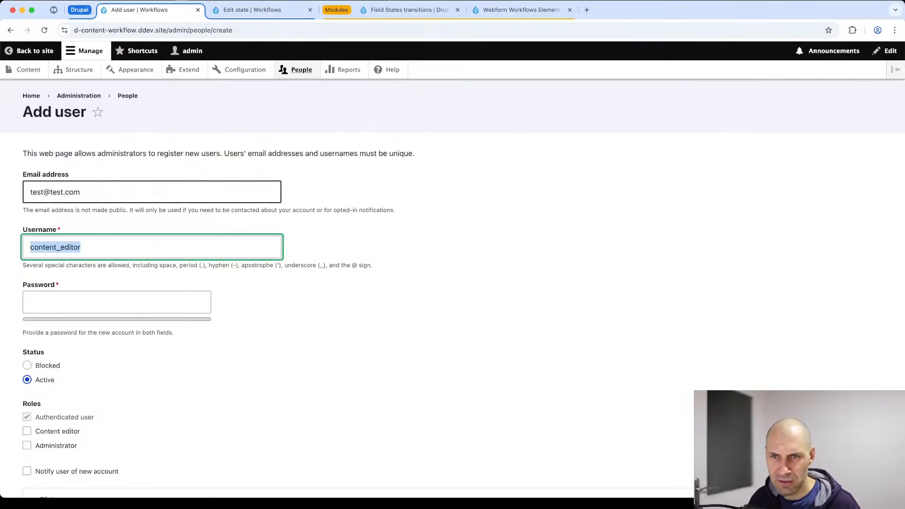
pyautogui.press('Tab')
pyautogui.press('super+v')
pyautogui.press('Tab')
pyautogui.press('super+v')
# Give the account the Content editor role, create it, and return to People.
pyautogui.scroll(-5, 98, 188)
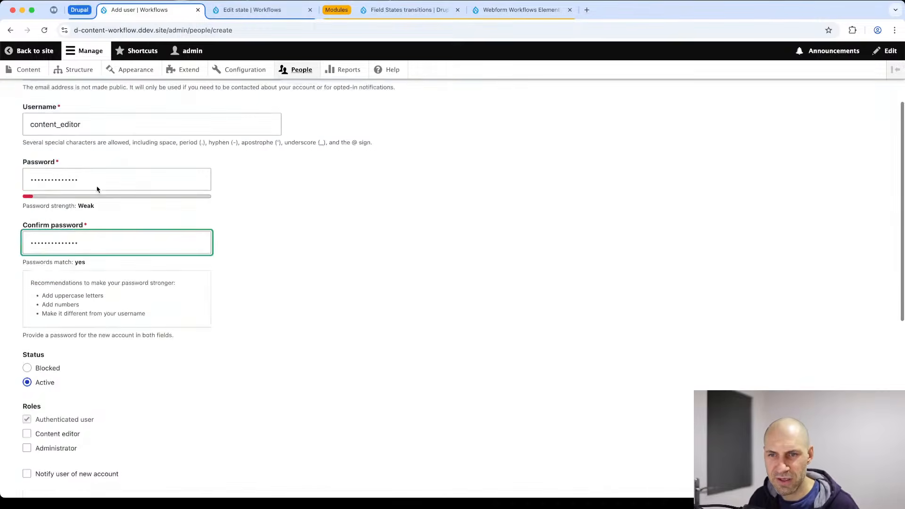
pyautogui.click(60, 385)
pyautogui.scroll(-8, 60, 385)
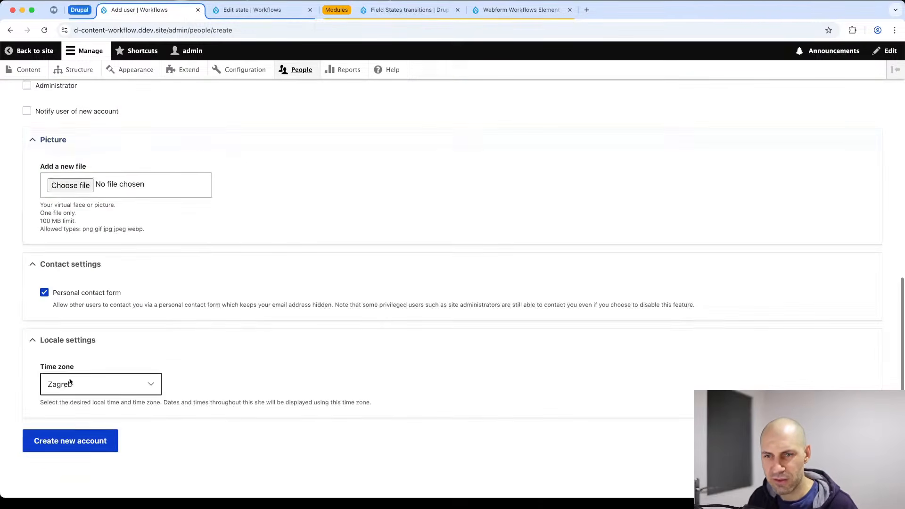
pyautogui.click(71, 442)
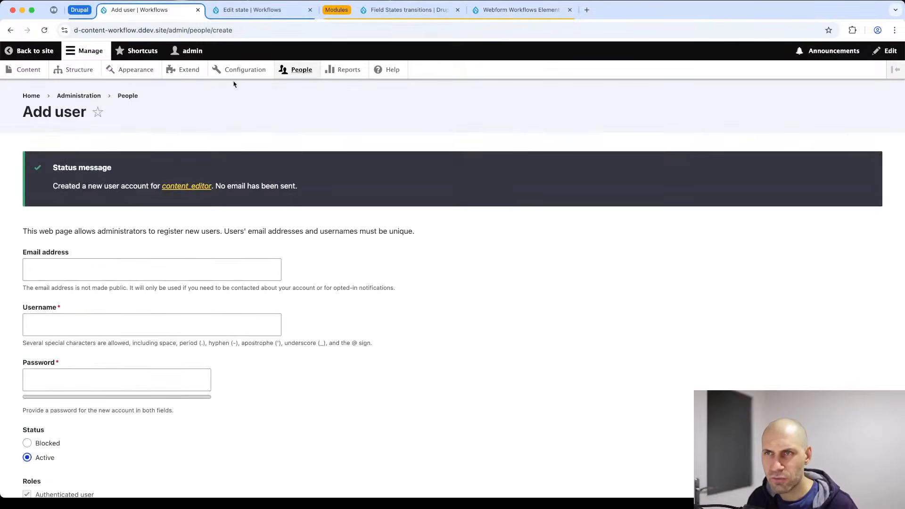
pyautogui.click(299, 71)
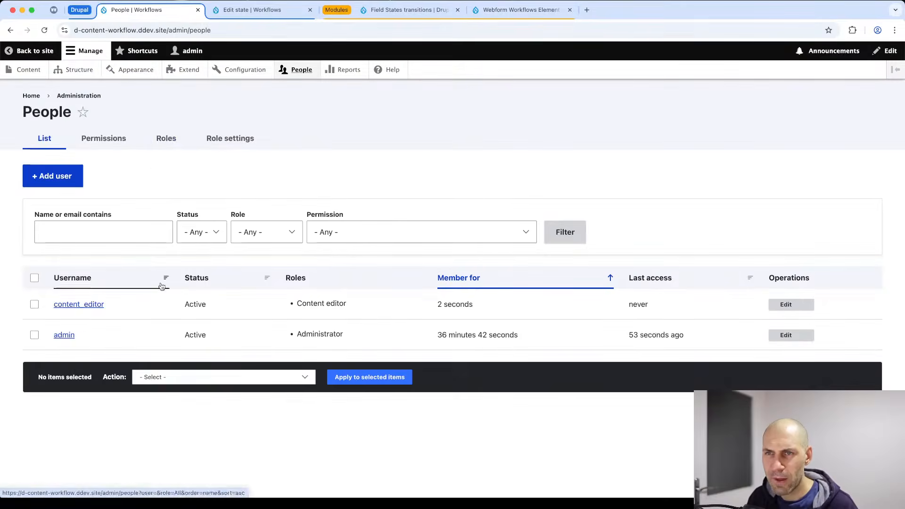
# Filter the Permissions page to the 'Documentation workflow' permissions.
pyautogui.click(117, 143)
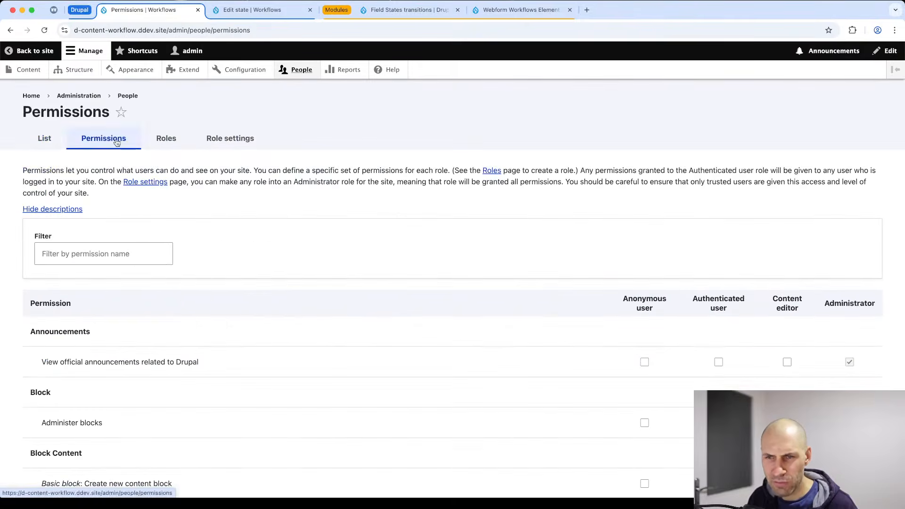
pyautogui.click(126, 247)
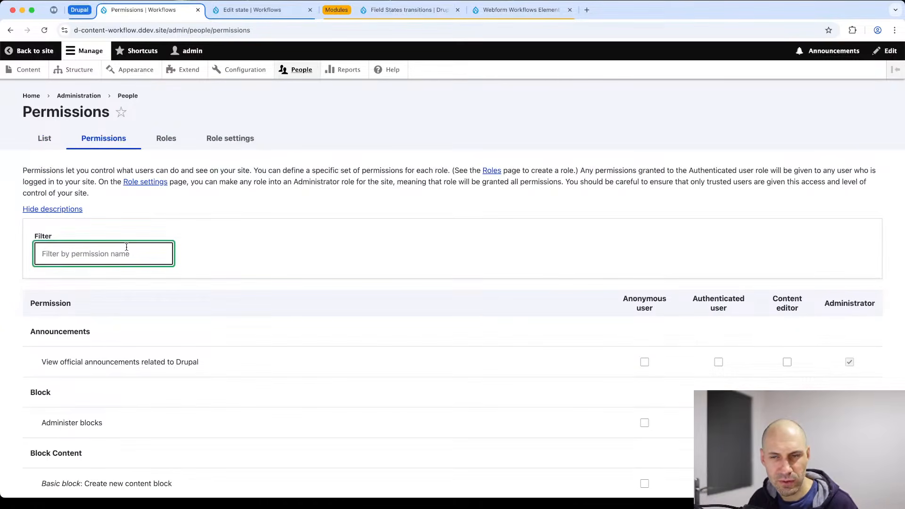
pyautogui.scroll(-20, 202, 280)
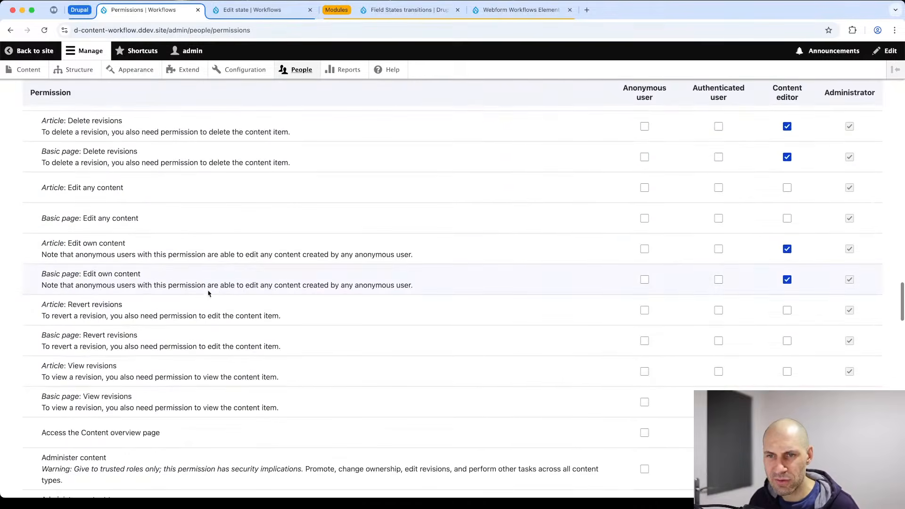
pyautogui.scroll(-20, 209, 297)
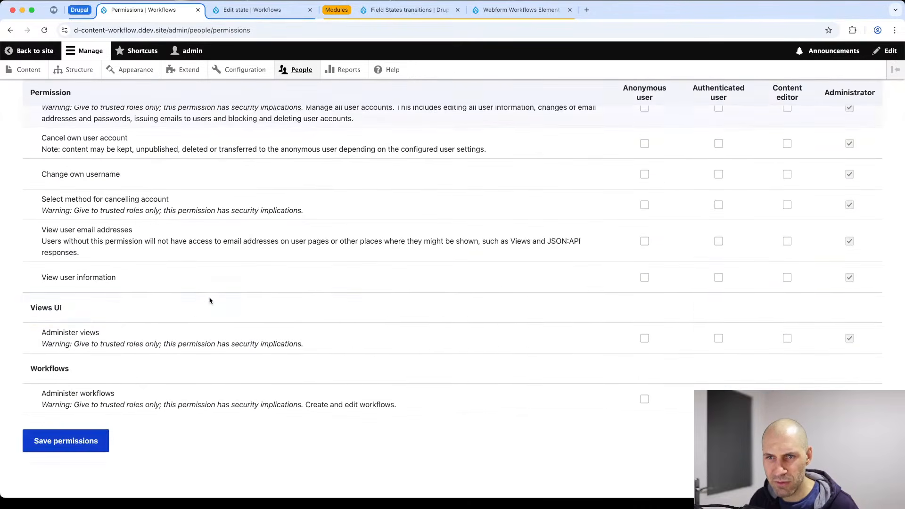
pyautogui.hotkey('ctrl', 'f')
pyautogui.write('content ')
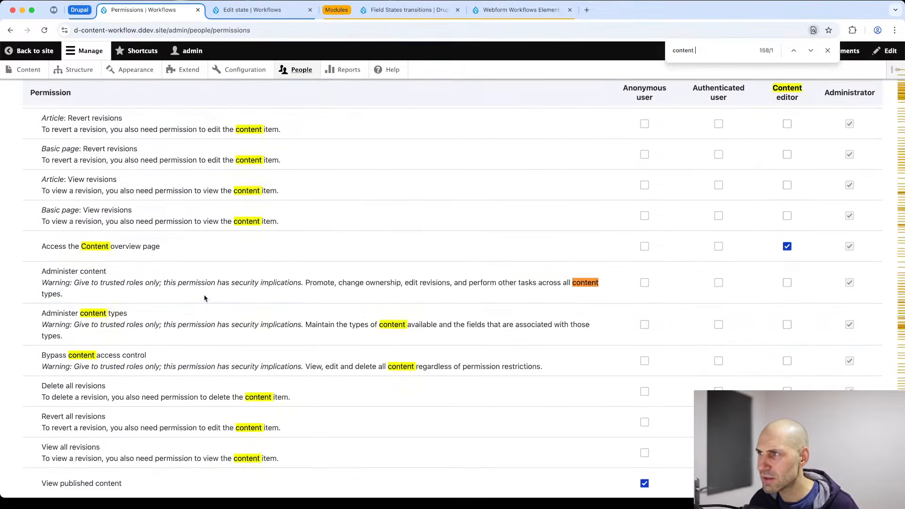
pyautogui.write('mod')
pyautogui.scroll(-4, 215, 298)
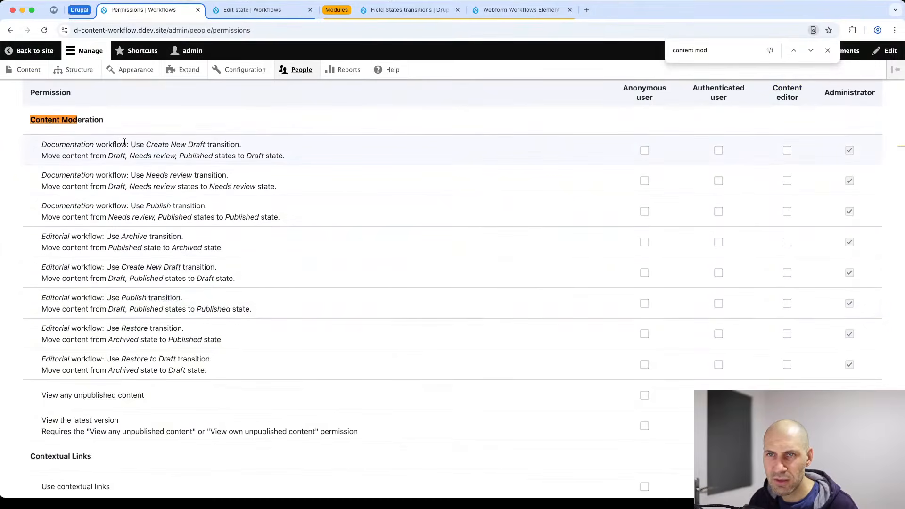
pyautogui.moveTo(128, 144); pyautogui.dragTo(48, 142)
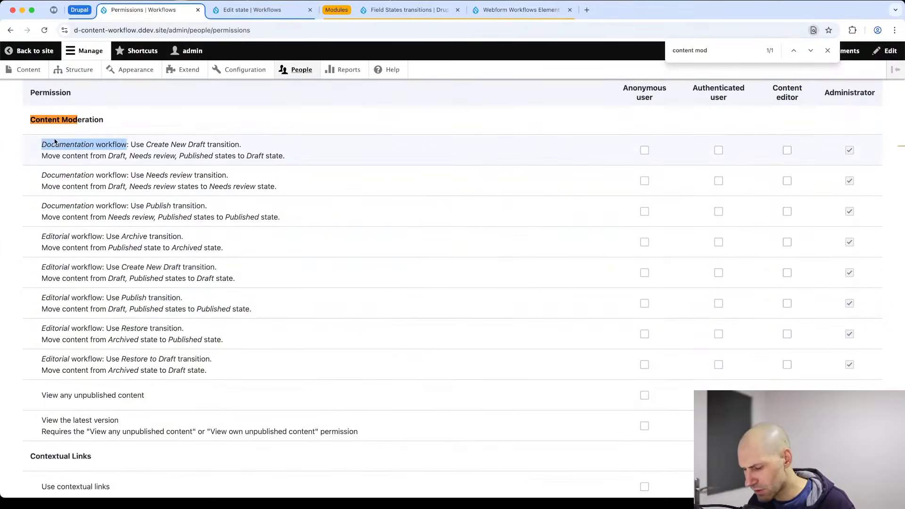
pyautogui.scroll(15, 70, 188)
pyautogui.click(79, 249)
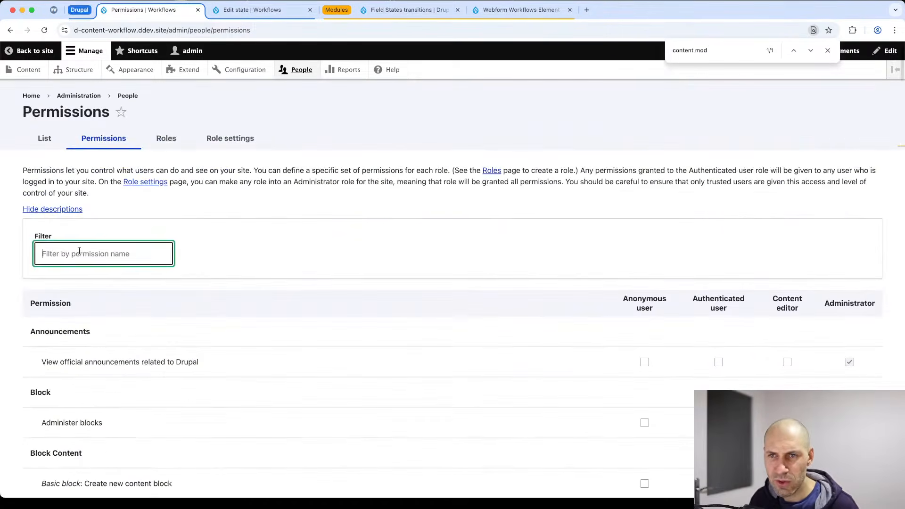
pyautogui.press('super+v')
# Tick Content editor for the Create New Draft and Needs review transitions, then clear the filter.
pyautogui.scroll(-1, 754, 330)
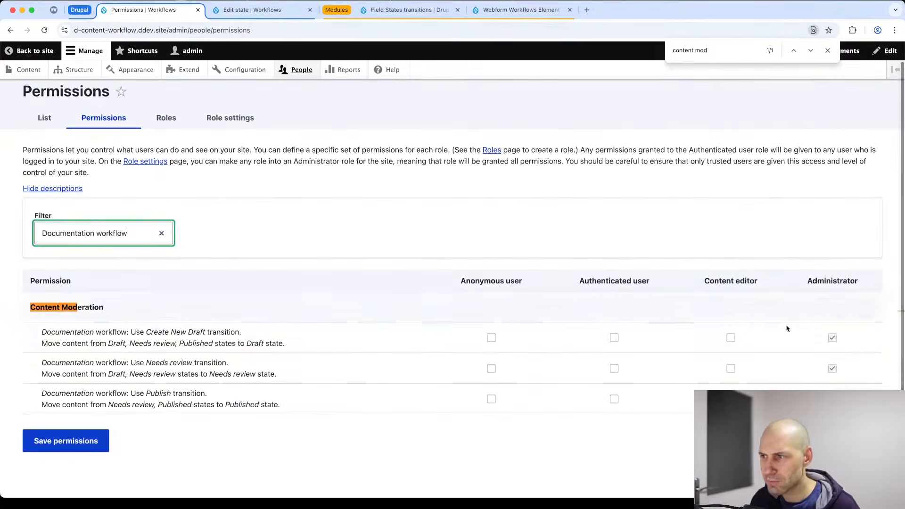
pyautogui.click(731, 338)
pyautogui.click(731, 369)
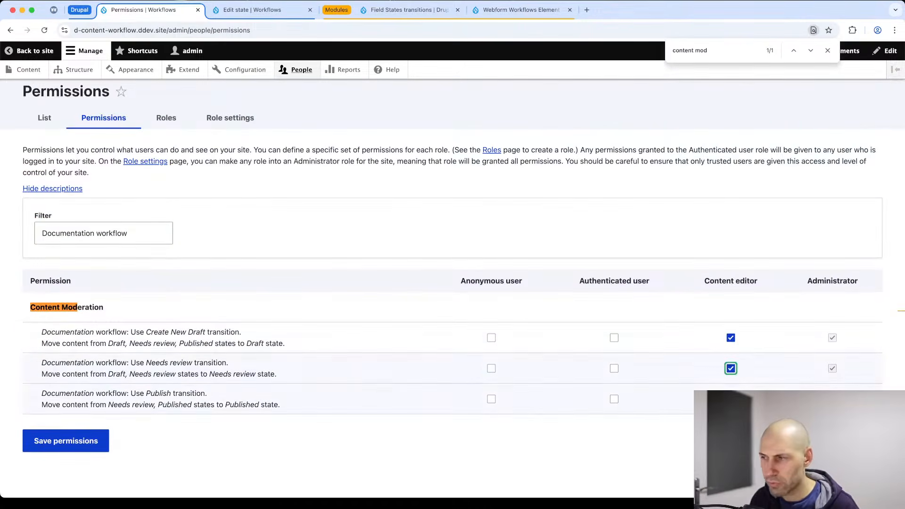
pyautogui.tripleClick(112, 232)
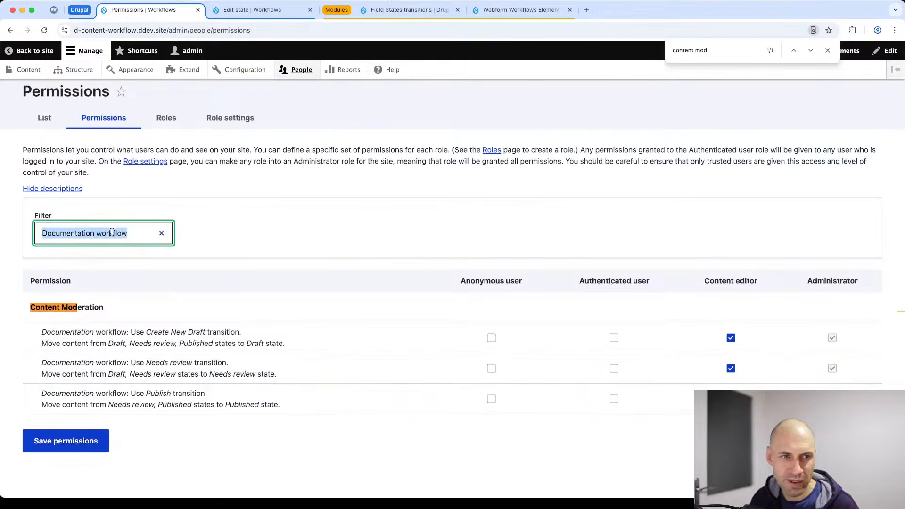
pyautogui.press('BackSpace')
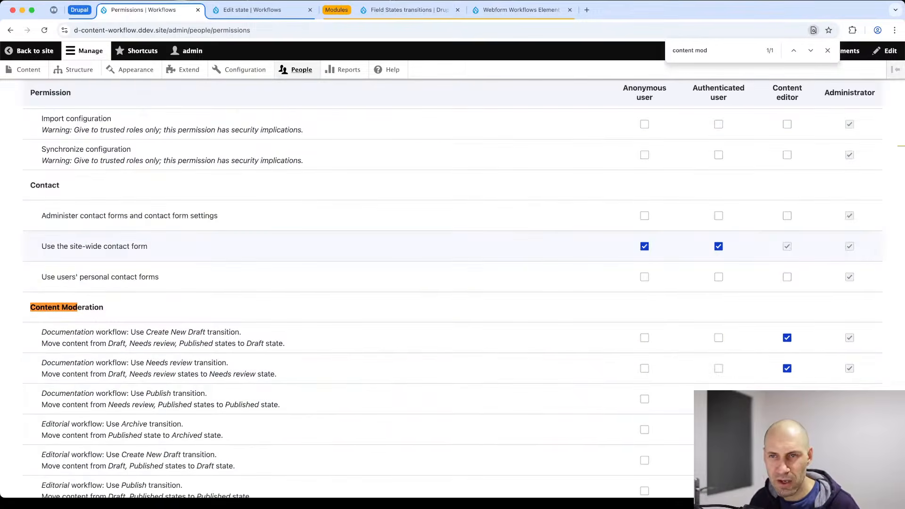
pyautogui.scroll(20, 112, 235)
# Grant Content editor 'View any unpublished content' and adjust a Basic page permission.
pyautogui.write('un')
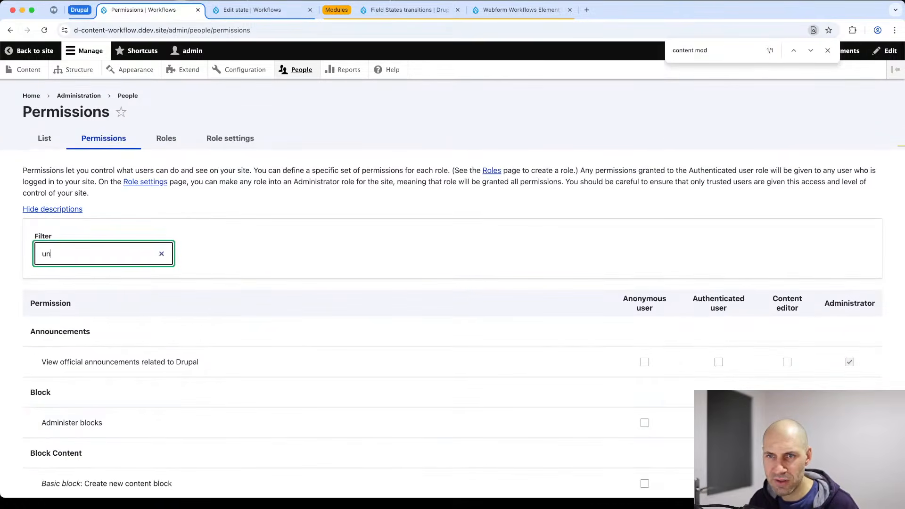
pyautogui.write('published')
pyautogui.scroll(-1, 590, 319)
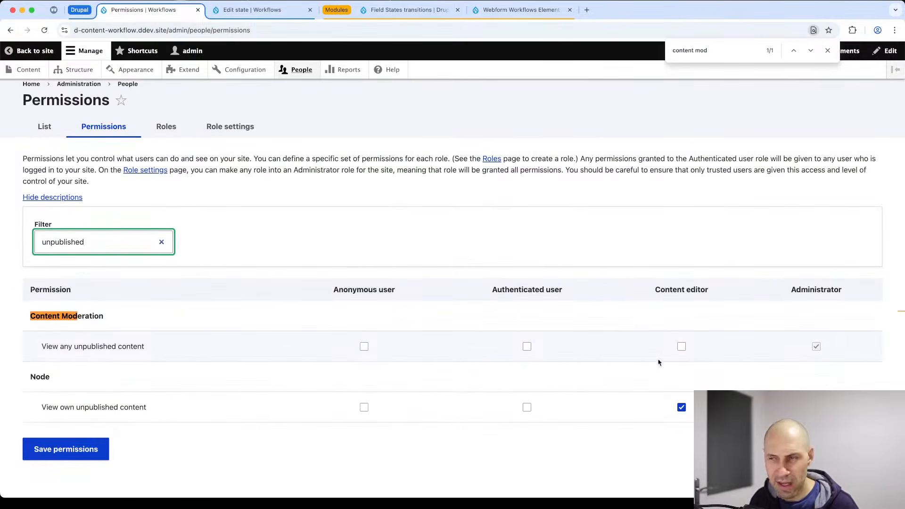
pyautogui.click(681, 346)
pyautogui.click(107, 239)
pyautogui.doubleClick(108, 240)
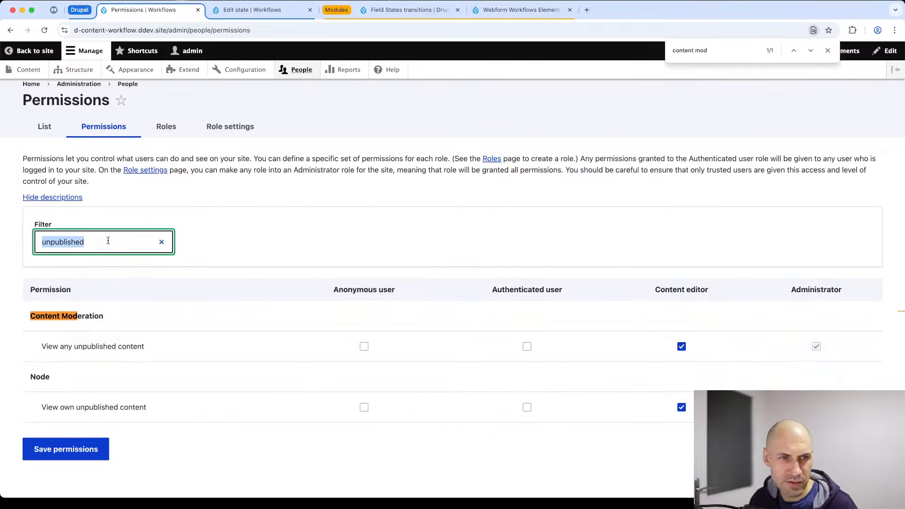
pyautogui.click(108, 240)
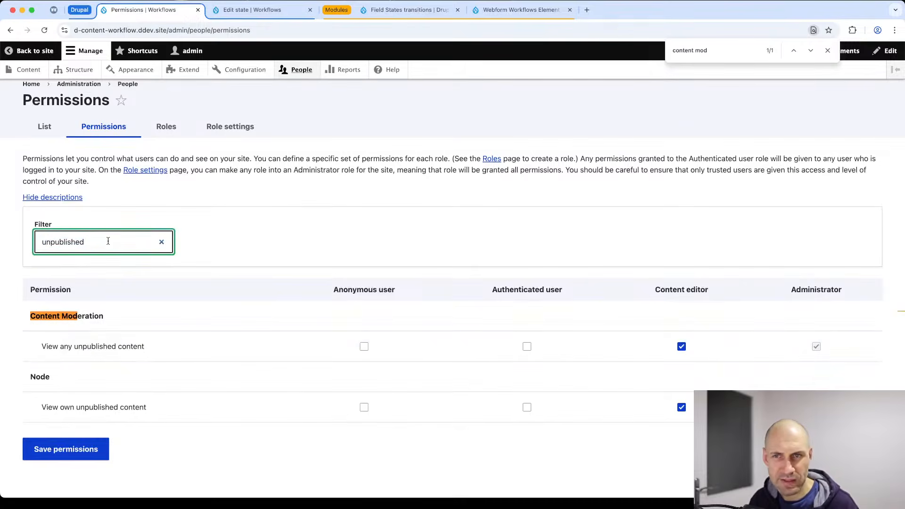
pyautogui.doubleClick(108, 240)
pyautogui.write('basic page')
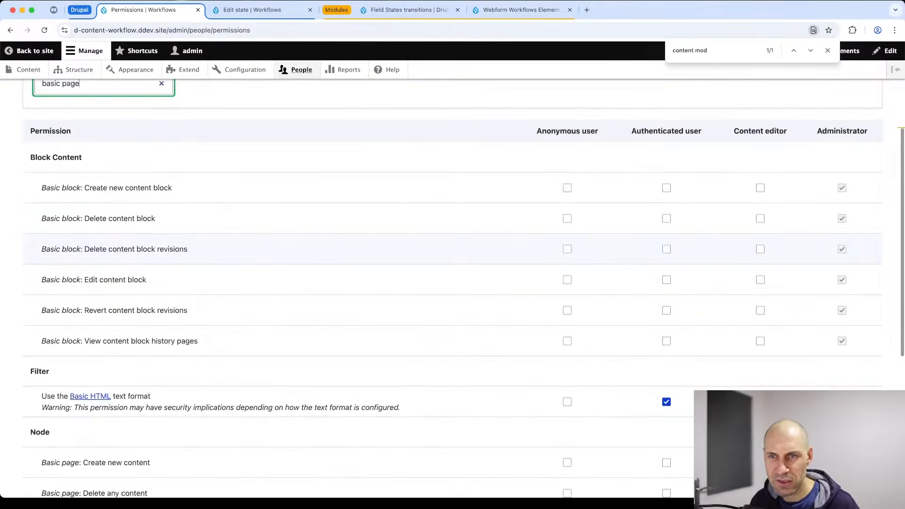
pyautogui.scroll(-4, 352, 382)
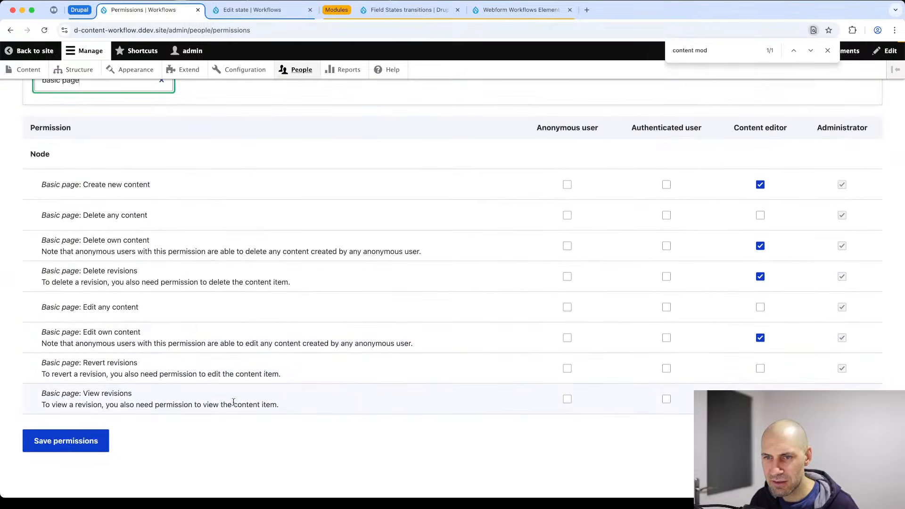
pyautogui.click(760, 399)
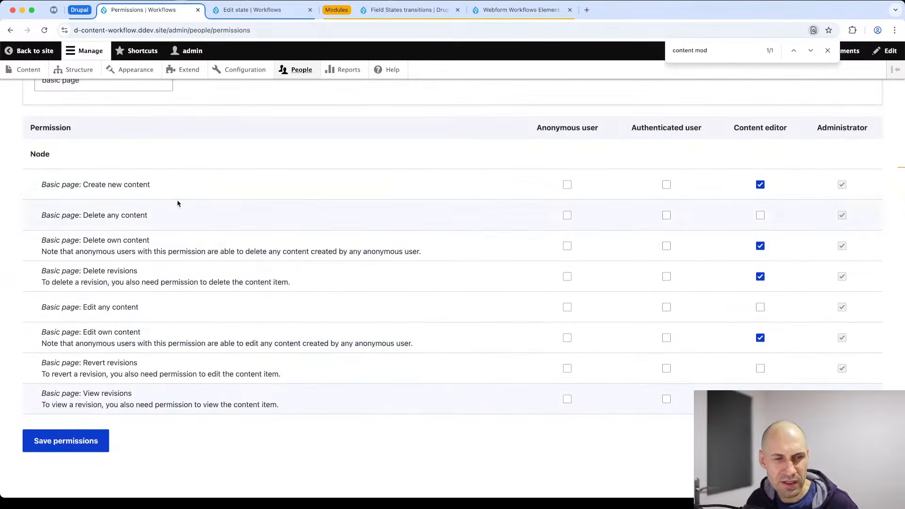
# Review the access, toolbar and administration permissions, then save the permissions.
pyautogui.click(118, 89)
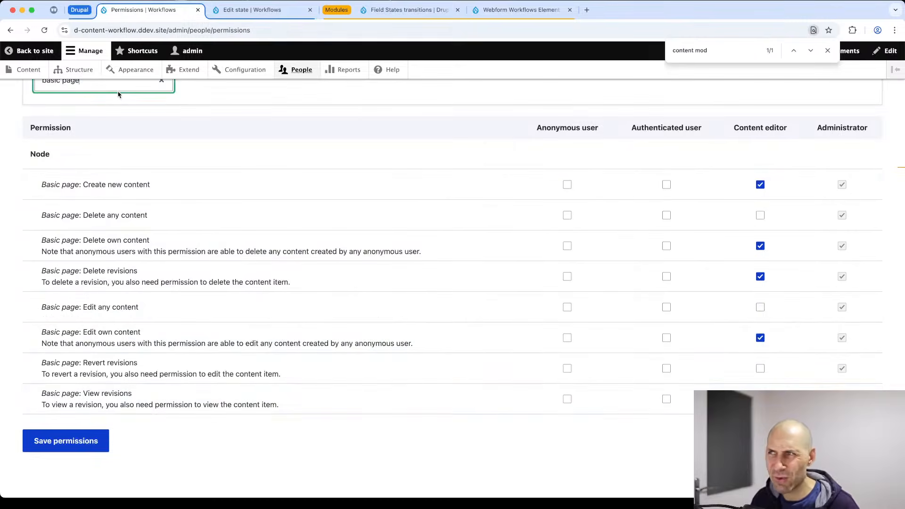
pyautogui.tripleClick(116, 87)
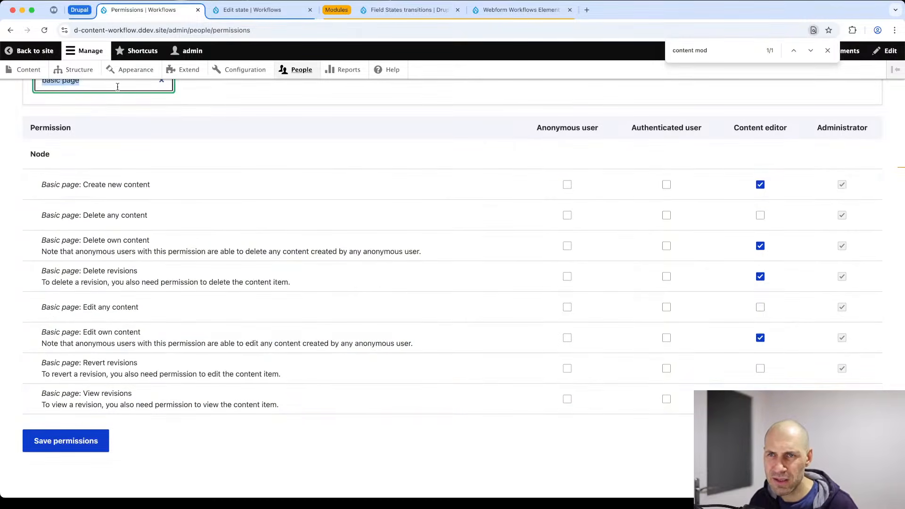
pyautogui.write('acces')
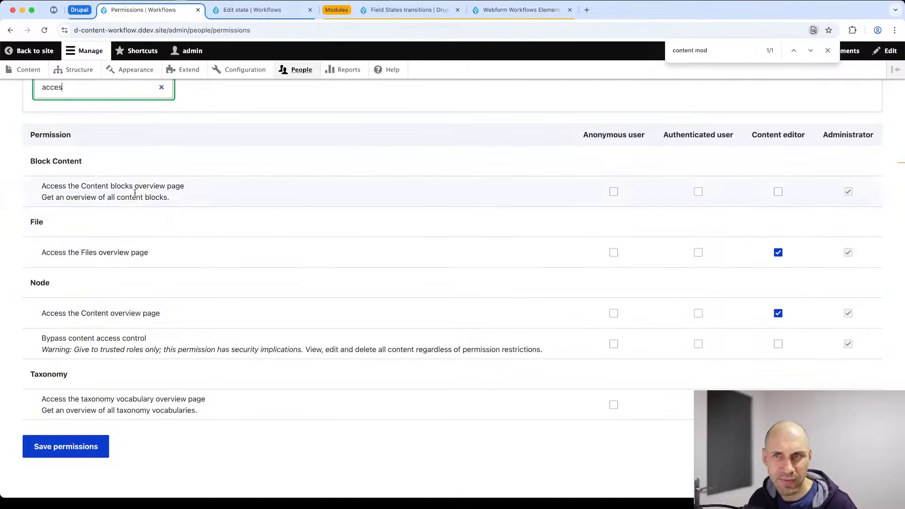
pyautogui.scroll(1, 112, 134)
pyautogui.tripleClick(99, 107)
pyautogui.write('use')
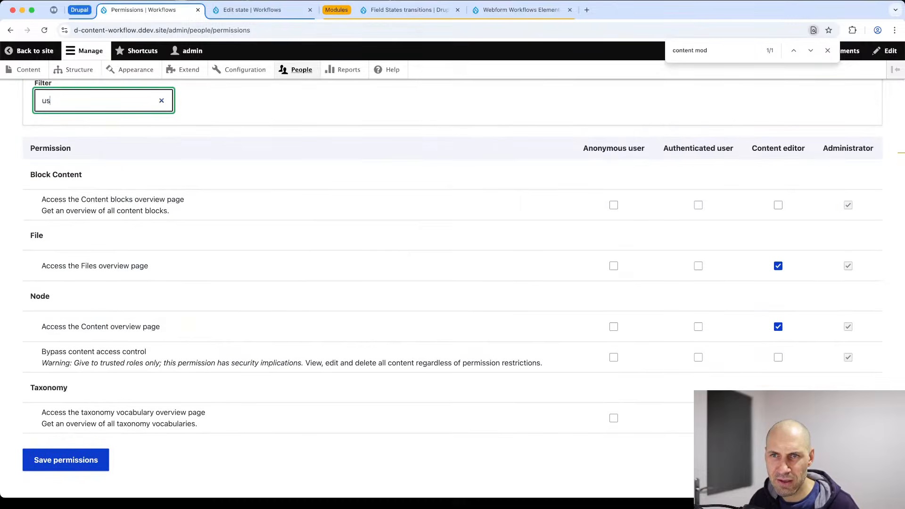
pyautogui.press('BackSpace')
pyautogui.press('BackSpace')
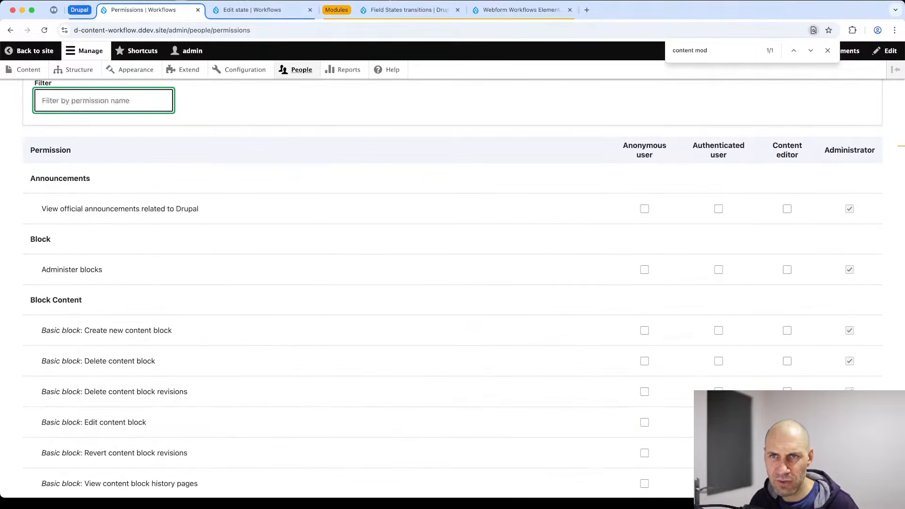
pyautogui.write('toolbar')
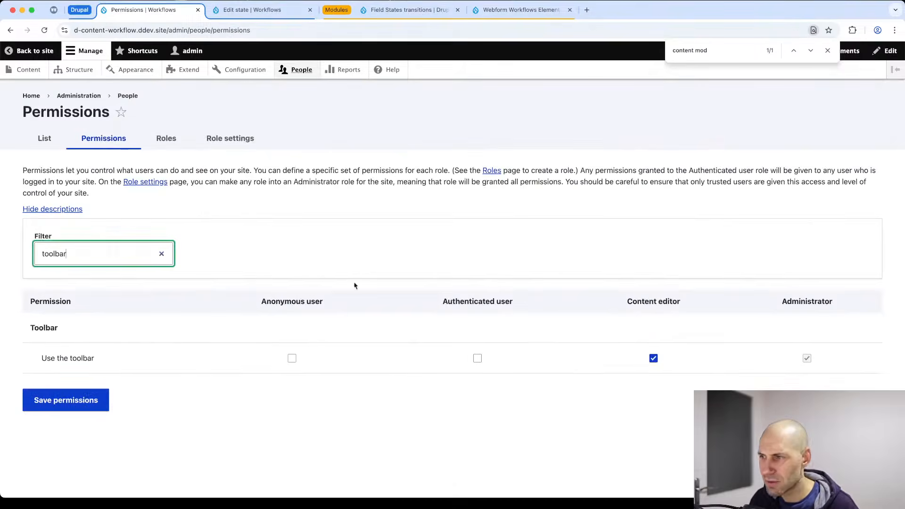
pyautogui.tripleClick(77, 245)
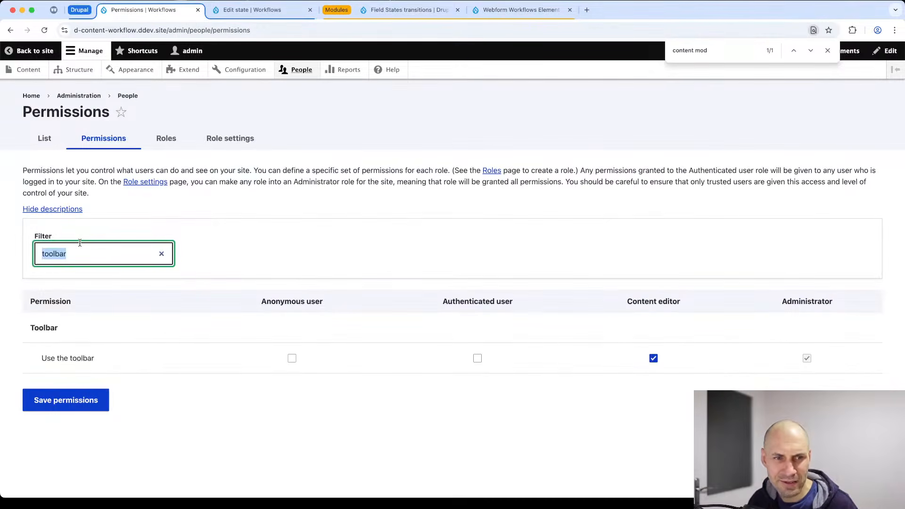
pyautogui.write('administration')
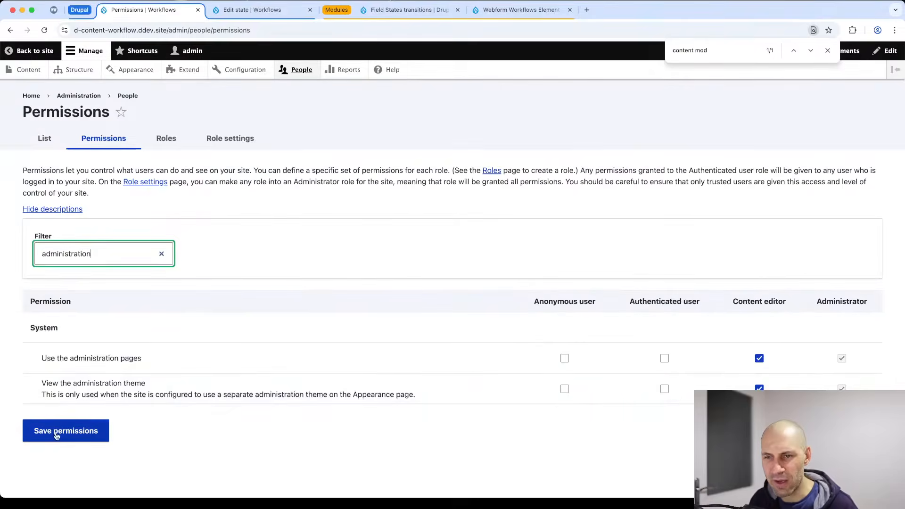
pyautogui.click(55, 434)
pyautogui.moveTo(899, 145); pyautogui.dragTo(760, 152)
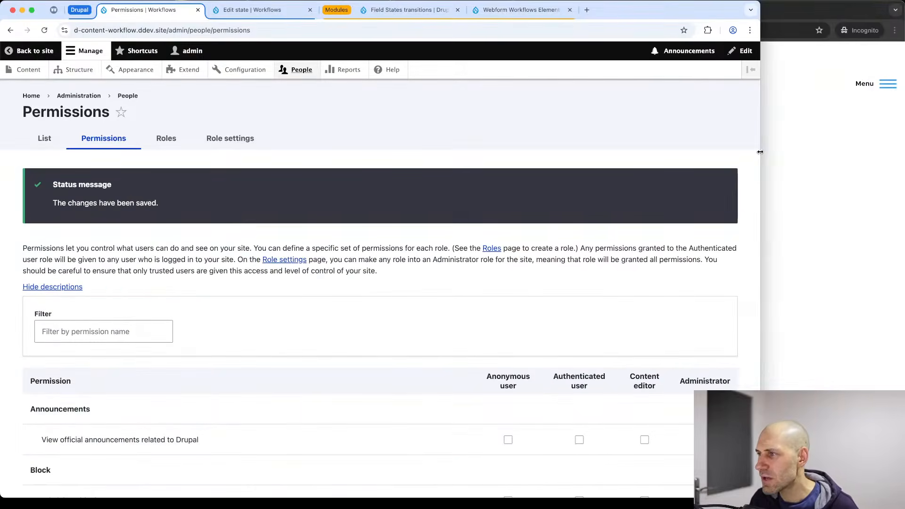
# Log in as the content editor account in the private browsing window.
pyautogui.click(798, 157)
pyautogui.click(503, 138)
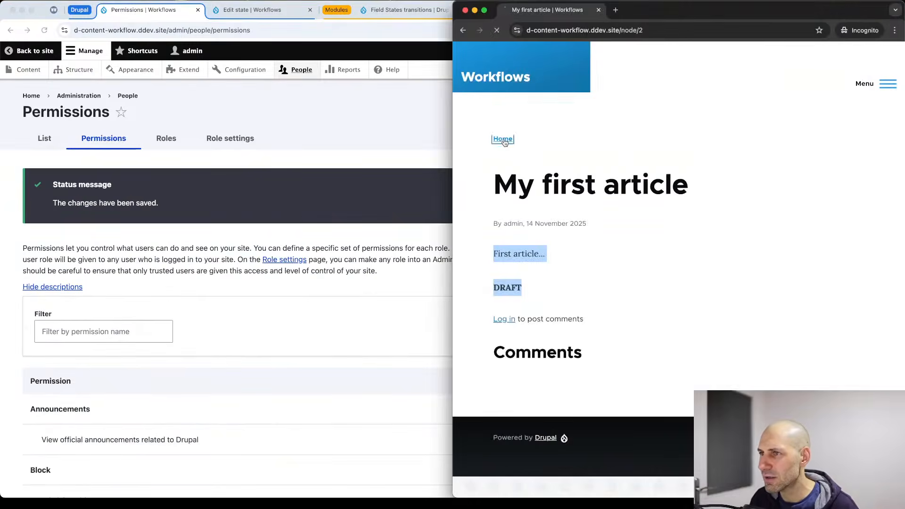
pyautogui.moveTo(451, 186); pyautogui.dragTo(296, 186)
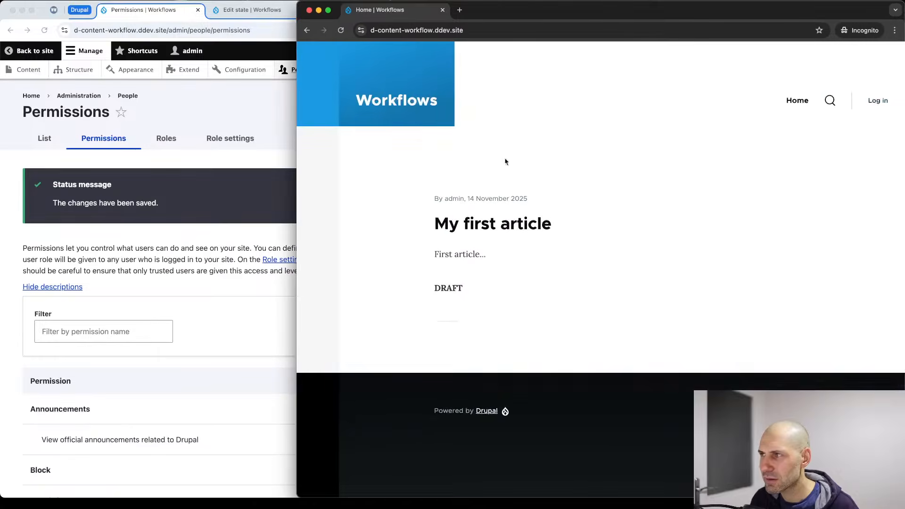
pyautogui.click(877, 100)
pyautogui.write('co')
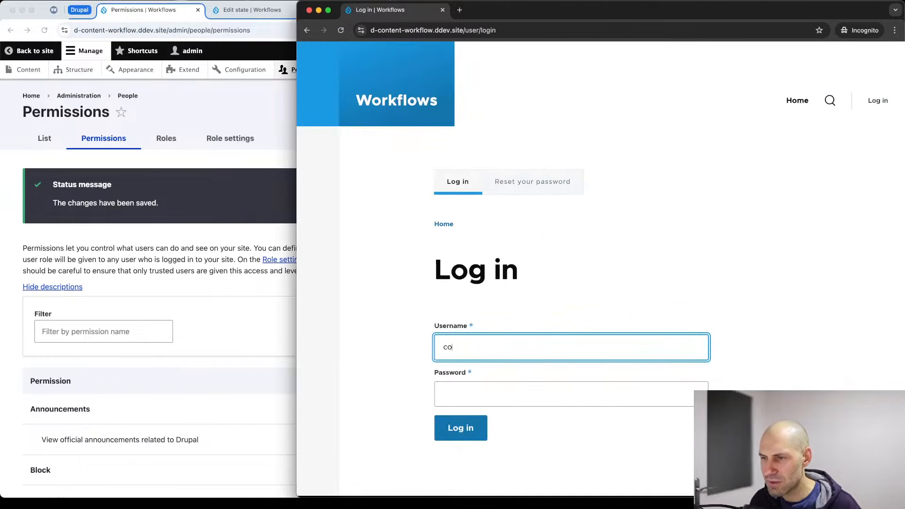
pyautogui.write('ntent_editor')
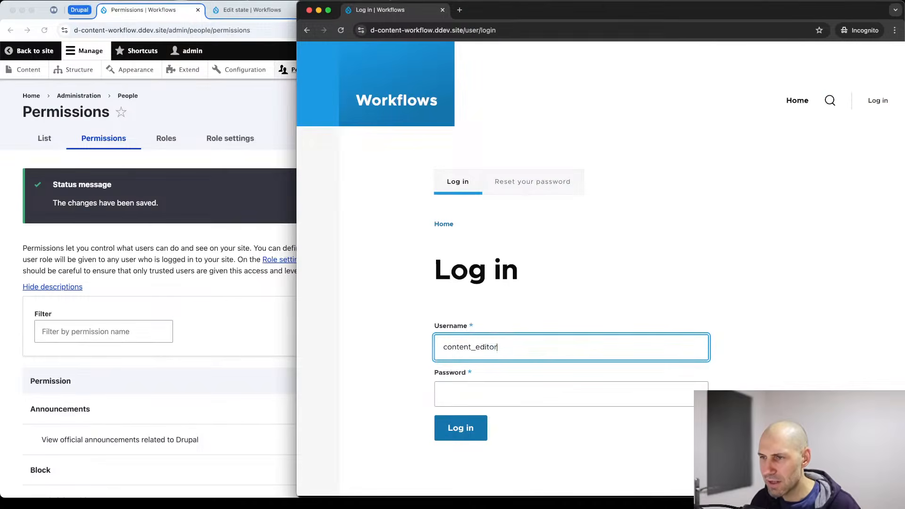
pyautogui.press('super+a')
pyautogui.press('Tab')
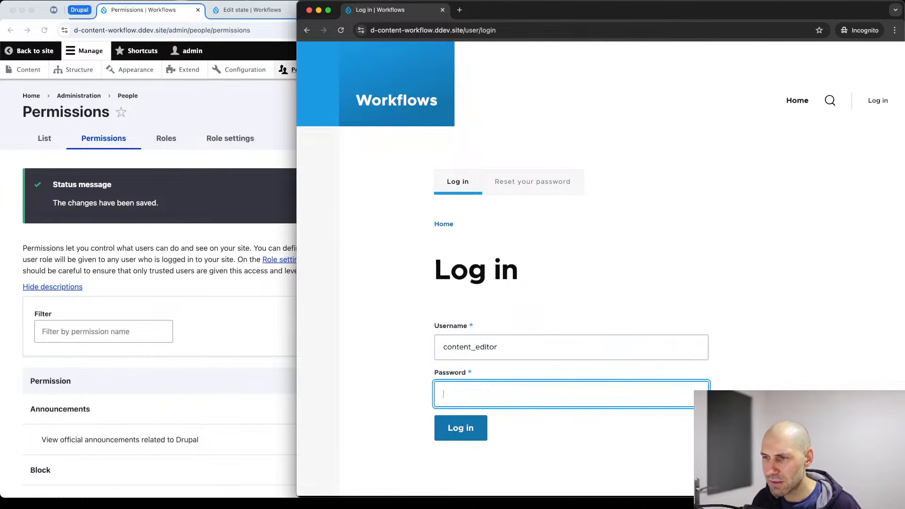
pyautogui.press('super+v')
pyautogui.press('Return')
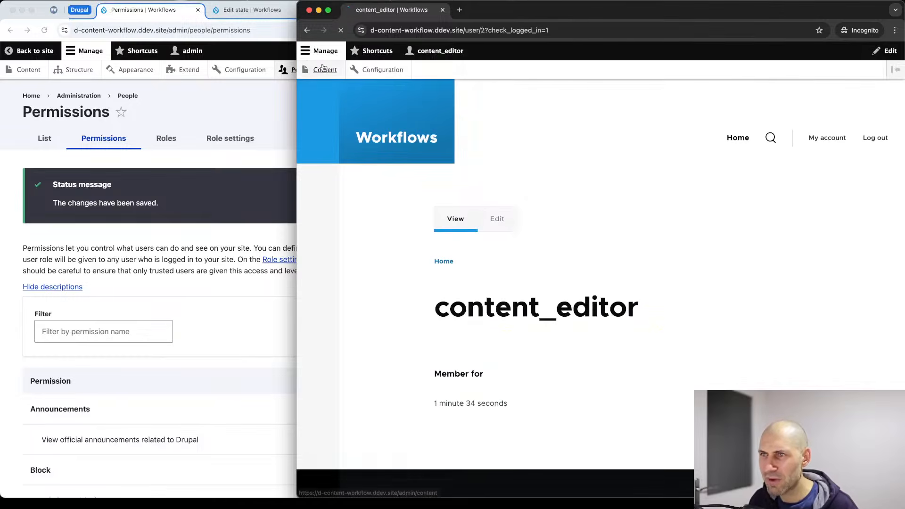
pyautogui.click(322, 69)
# Start a new Basic page and keep its moderation state at Draft.
pyautogui.click(366, 205)
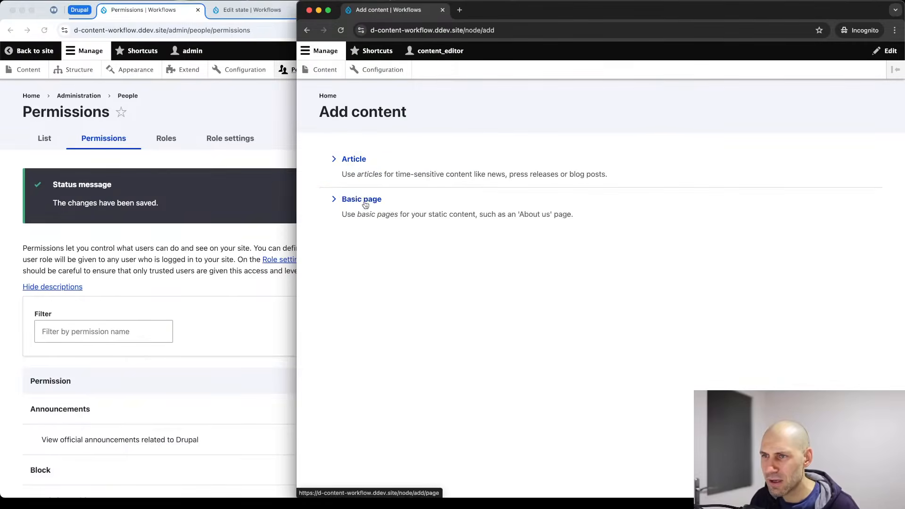
pyautogui.click(357, 200)
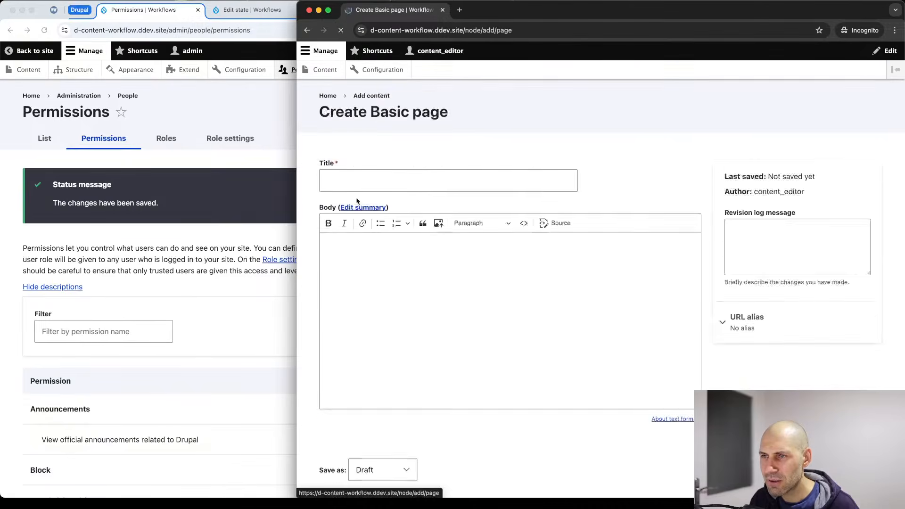
pyautogui.scroll(-2, 390, 240)
pyautogui.click(389, 394)
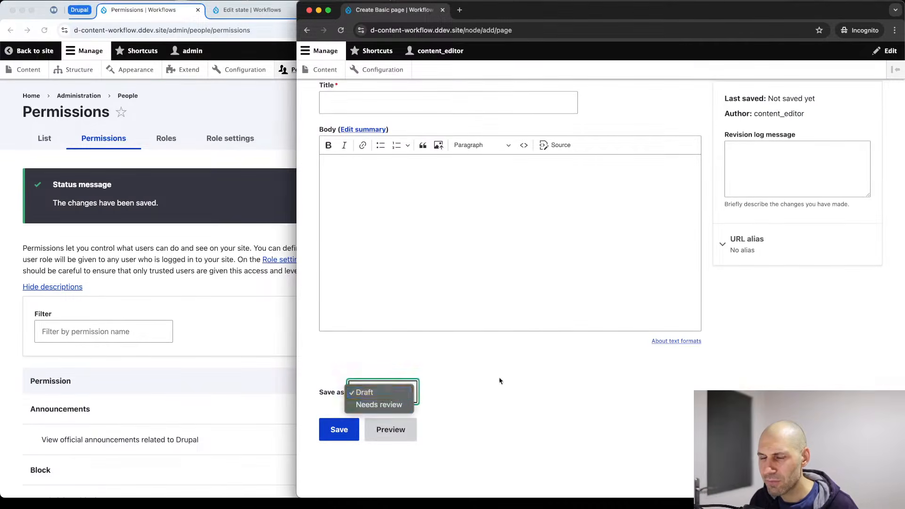
pyautogui.click(477, 382)
pyautogui.click(388, 394)
pyautogui.click(487, 382)
# Save 'Test page' with body 'test test' as a draft, then view the content list.
pyautogui.click(430, 210)
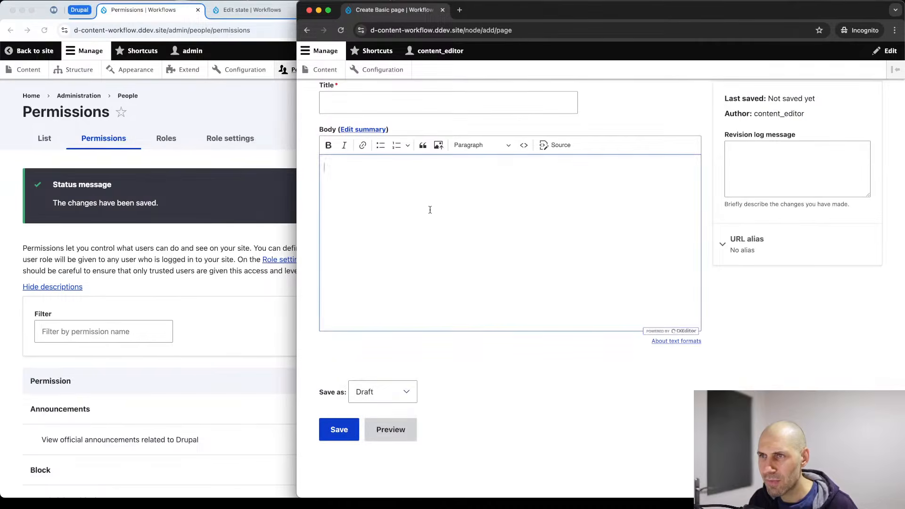
pyautogui.click(384, 108)
pyautogui.write('Test ')
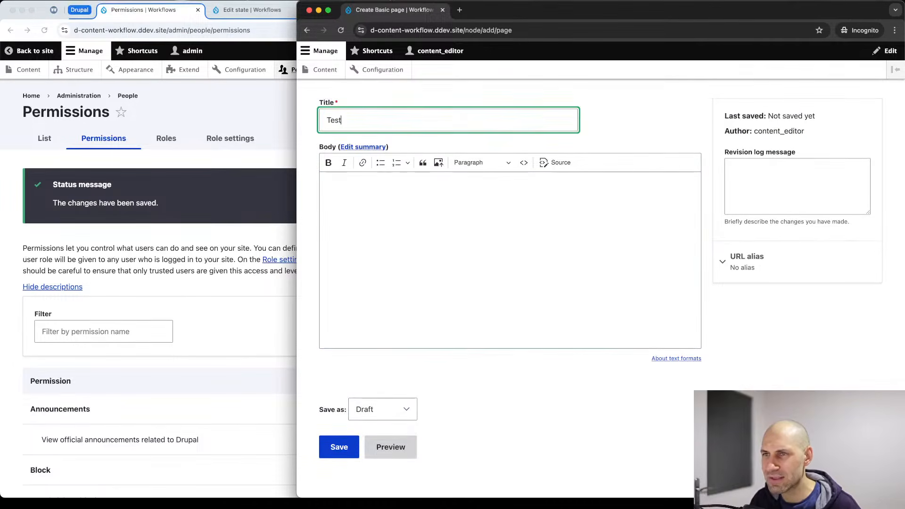
pyautogui.write('page')
pyautogui.press('Tab')
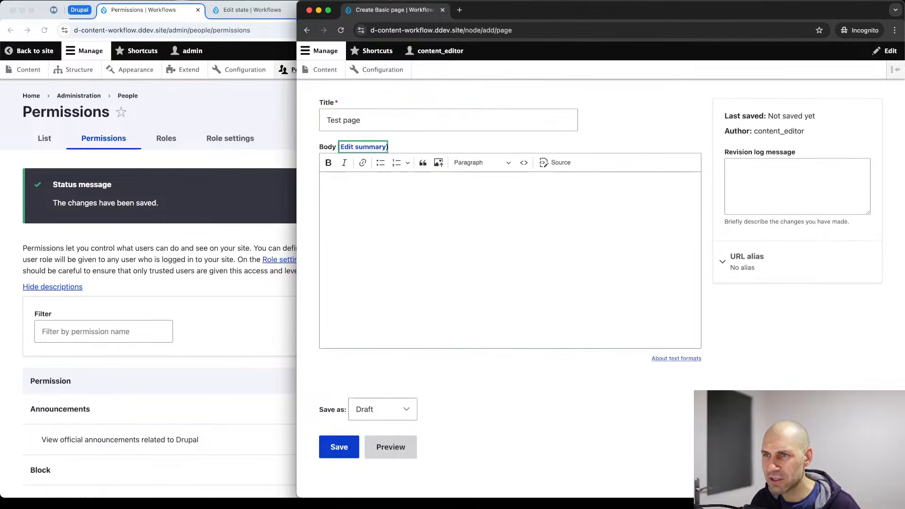
pyautogui.press('Tab')
pyautogui.write('test test')
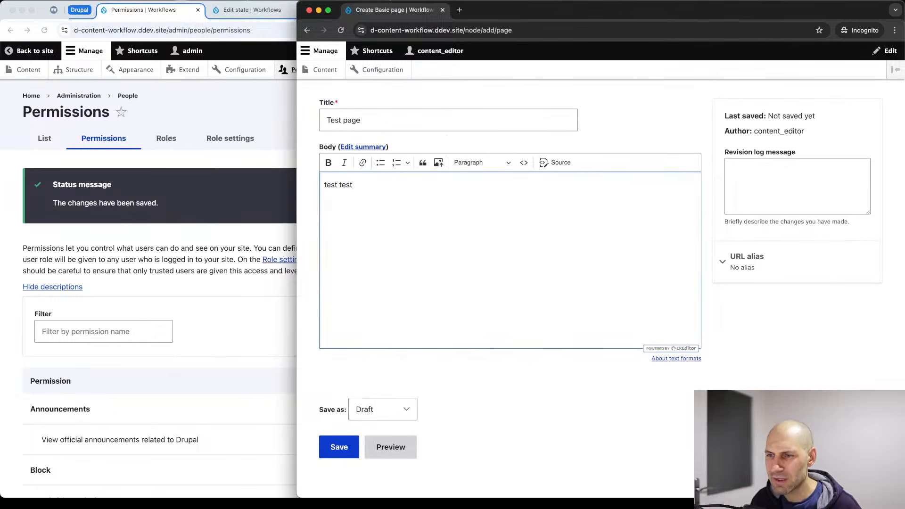
pyautogui.click(332, 449)
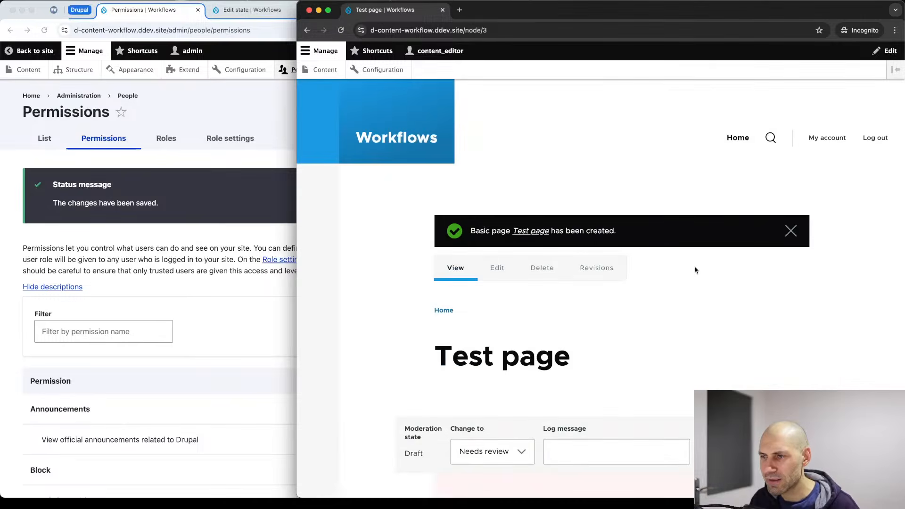
pyautogui.scroll(-5, 516, 196)
pyautogui.scroll(5, 496, 194)
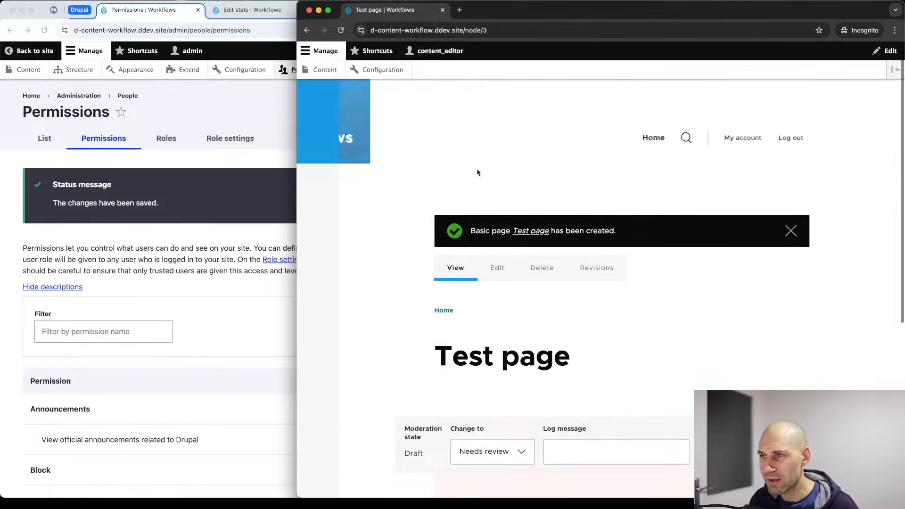
pyautogui.click(326, 71)
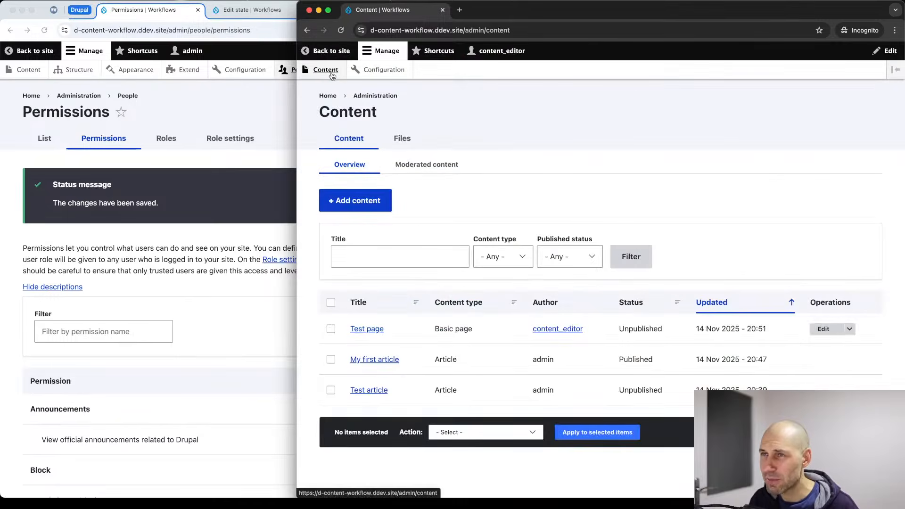
# Confirm Moderated content is empty, then open Content > Moderated content in the widened admin window.
pyautogui.click(416, 172)
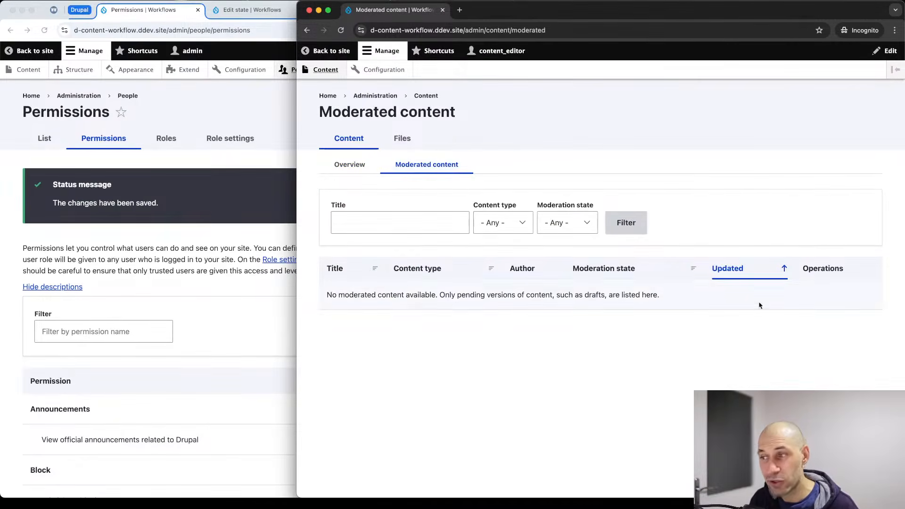
pyautogui.moveTo(759, 305); pyautogui.dragTo(418, 286)
pyautogui.click(293, 290)
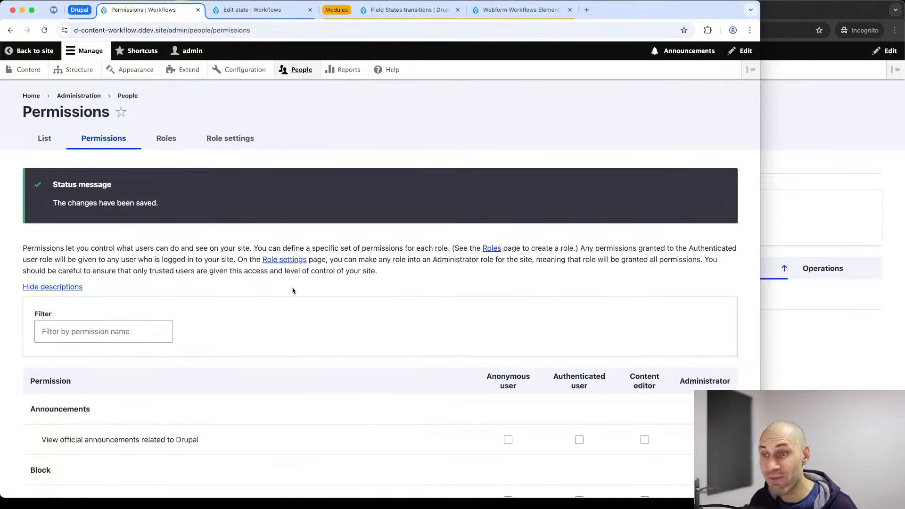
pyautogui.moveTo(762, 159); pyautogui.dragTo(812, 156)
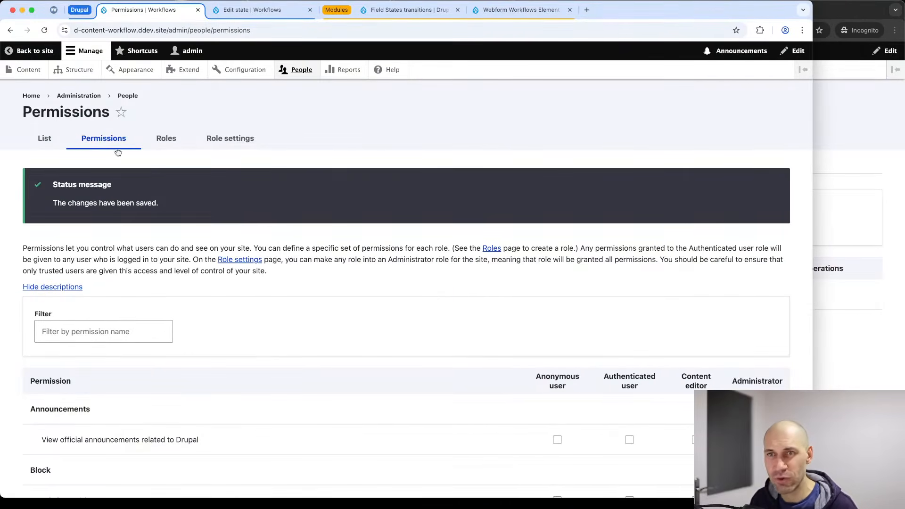
pyautogui.click(26, 69)
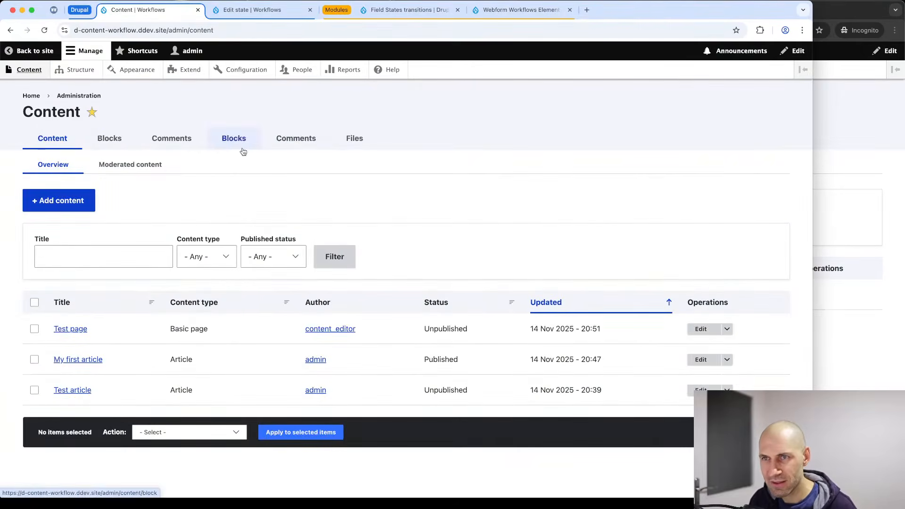
pyautogui.click(148, 162)
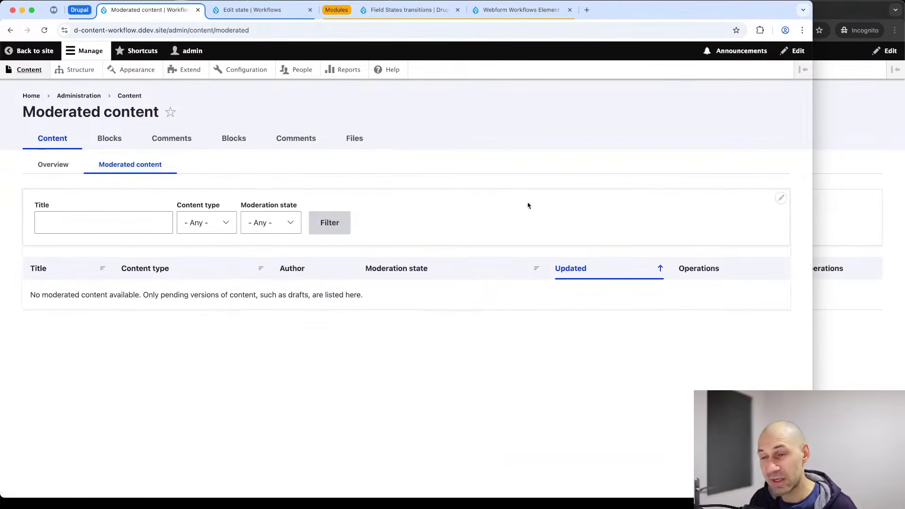
# Edit the Moderated content view and also exclude Documentation Published in its moderation state filter.
pyautogui.click(781, 199)
pyautogui.click(771, 213)
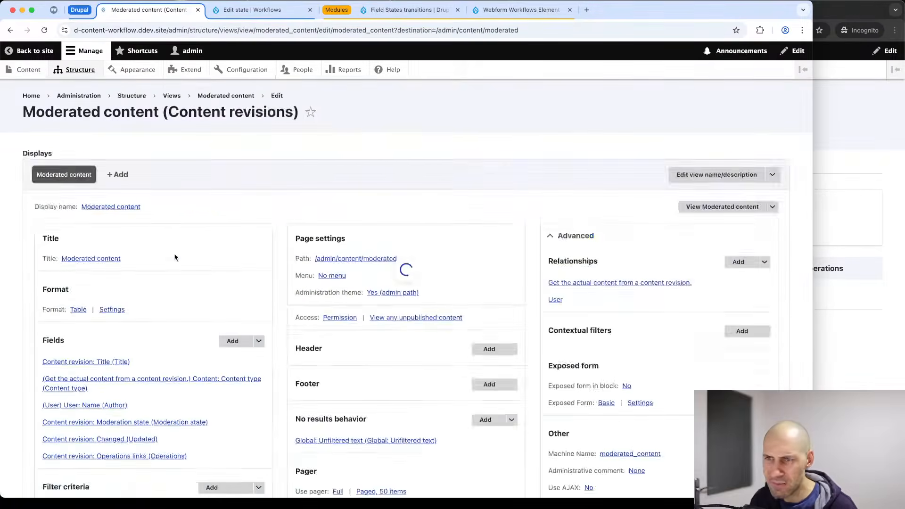
pyautogui.scroll(-6, 179, 287)
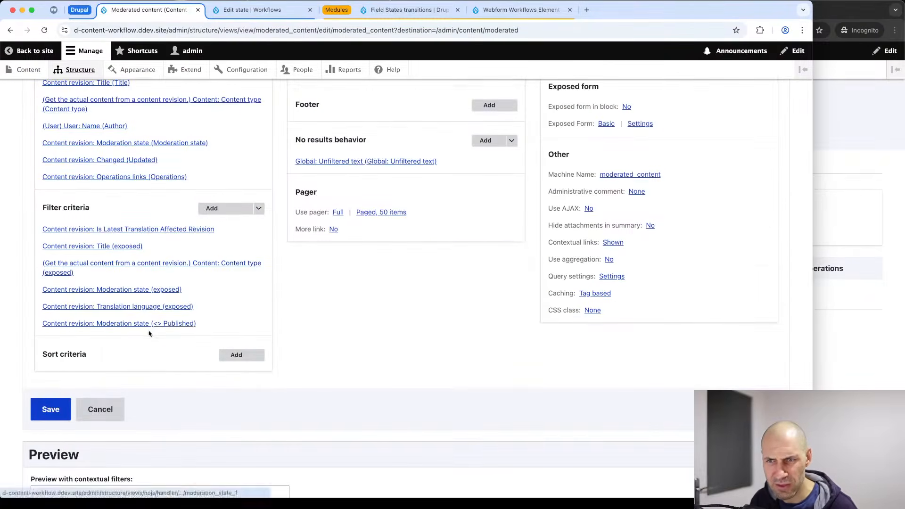
pyautogui.click(146, 323)
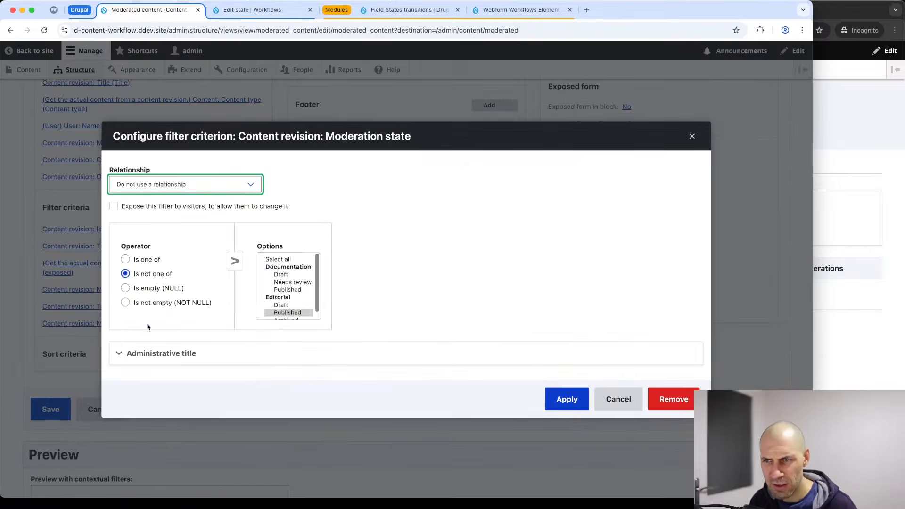
pyautogui.keyDown('super'); pyautogui.click(292, 289); pyautogui.keyUp('super')
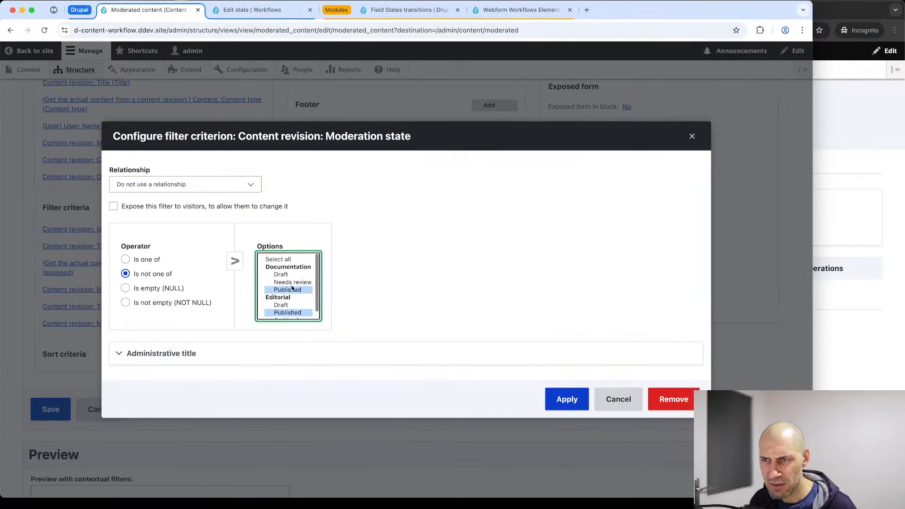
pyautogui.scroll(-1, 288, 287)
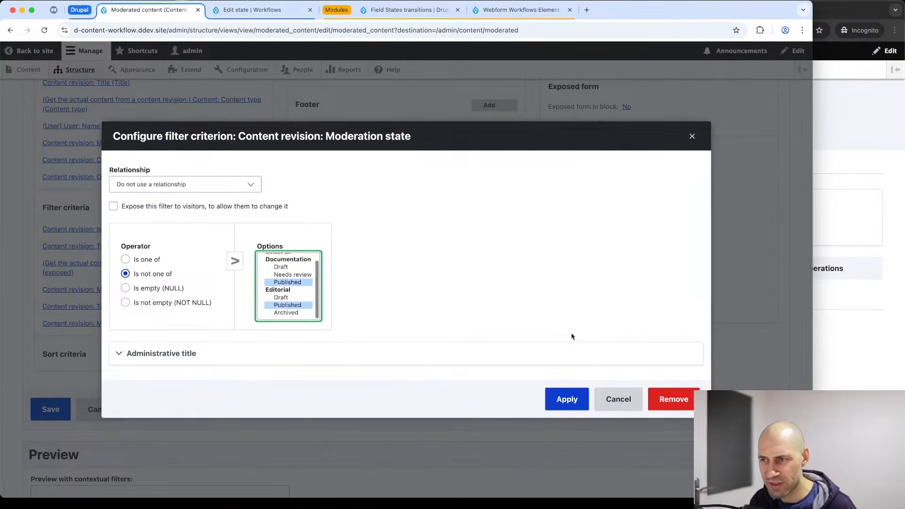
pyautogui.click(567, 399)
pyautogui.scroll(-10, 269, 359)
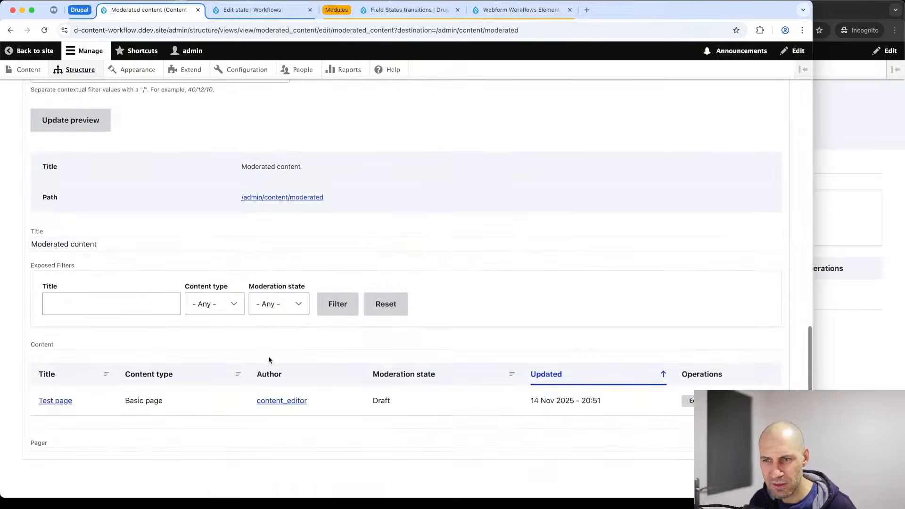
pyautogui.scroll(10, 268, 359)
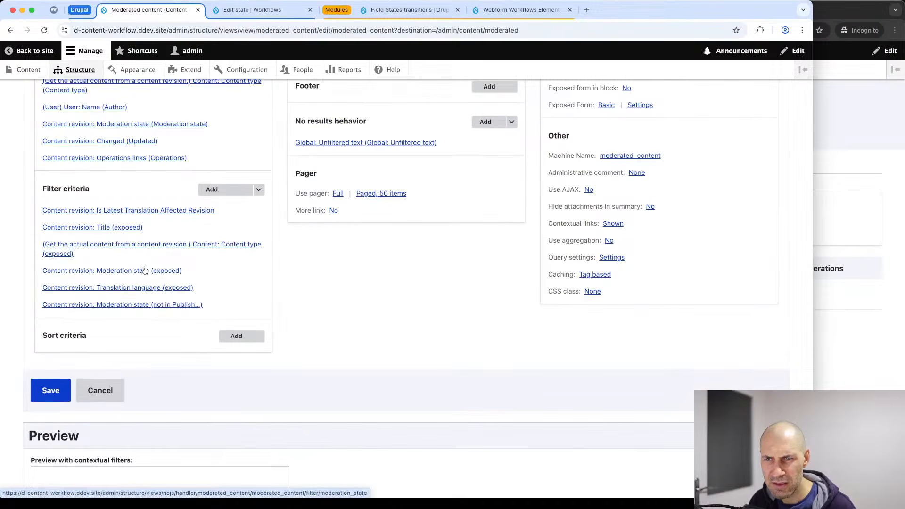
# Add Documentation Draft and Needs review to the exposed moderation state filter and save the view.
pyautogui.click(144, 272)
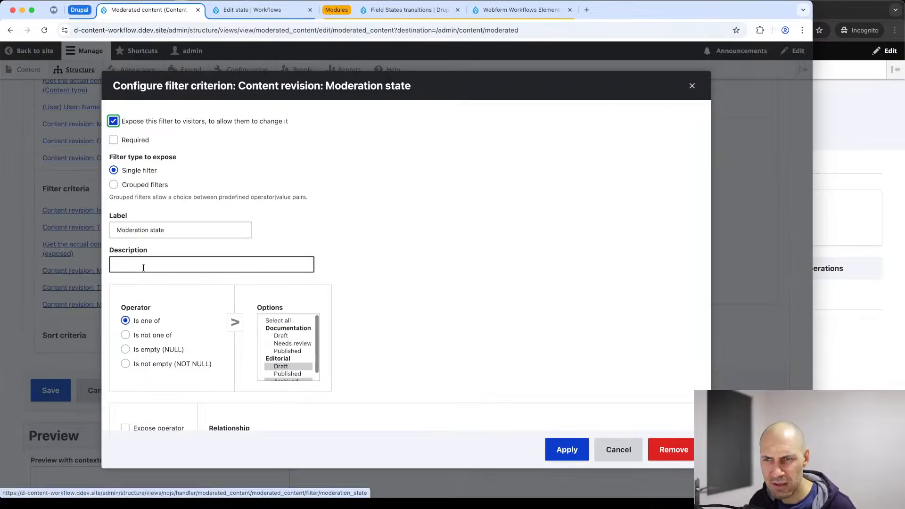
pyautogui.keyDown('super'); pyautogui.click(293, 335); pyautogui.keyUp('super')
pyautogui.keyDown('super'); pyautogui.click(293, 343); pyautogui.keyUp('super')
pyautogui.scroll(-1, 294, 344)
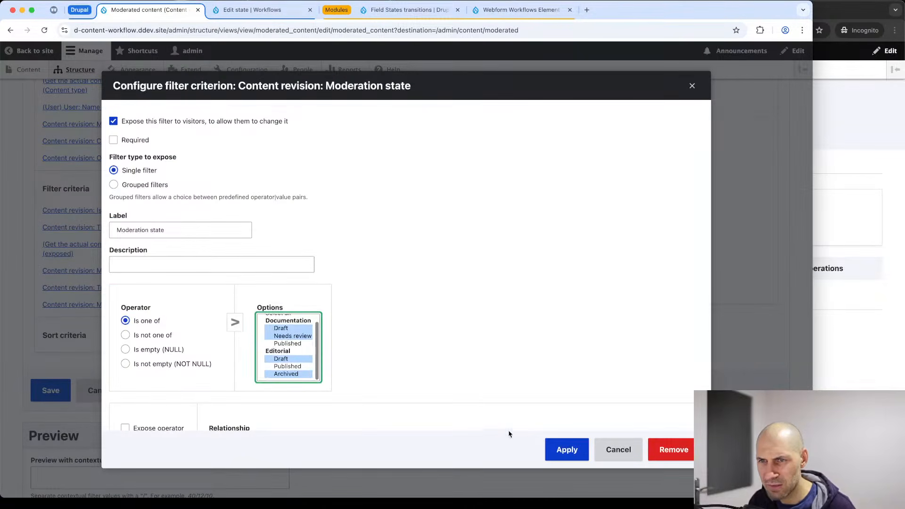
pyautogui.click(553, 457)
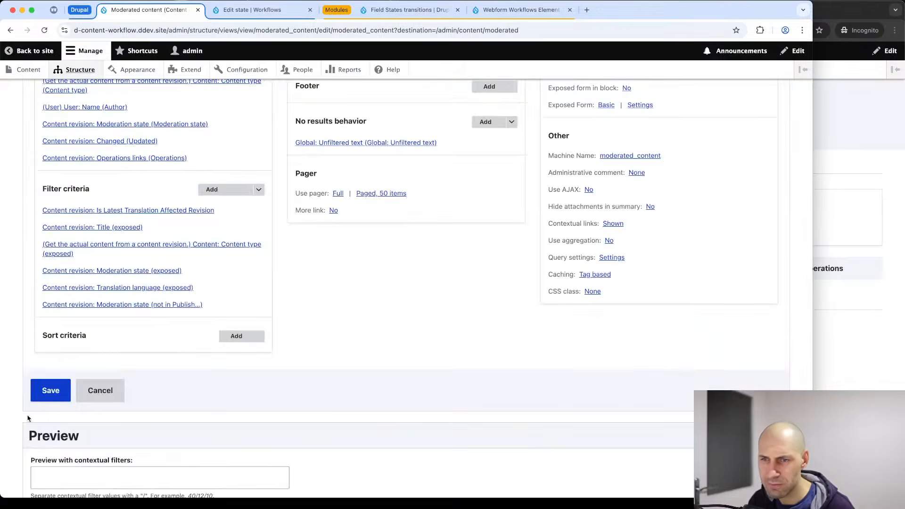
pyautogui.click(47, 392)
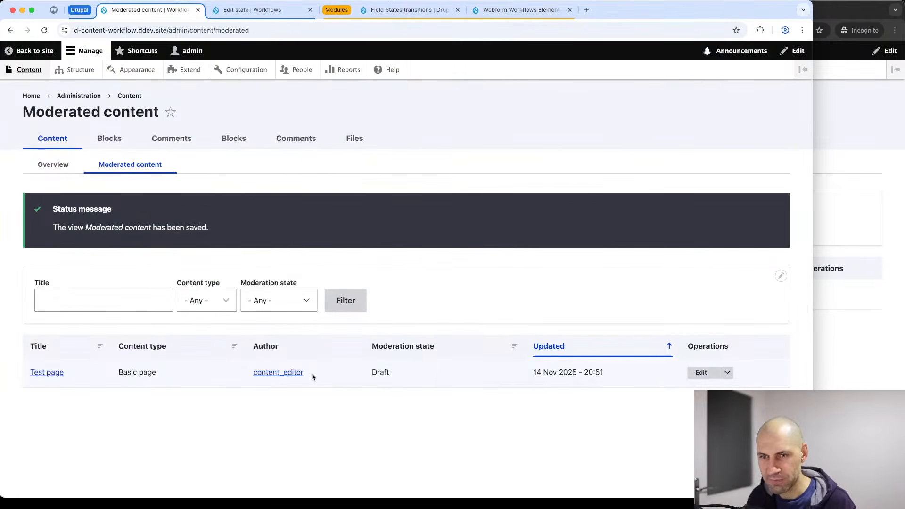
# Reload the editor's moderated list, open Test page and move it to Needs review.
pyautogui.click(844, 319)
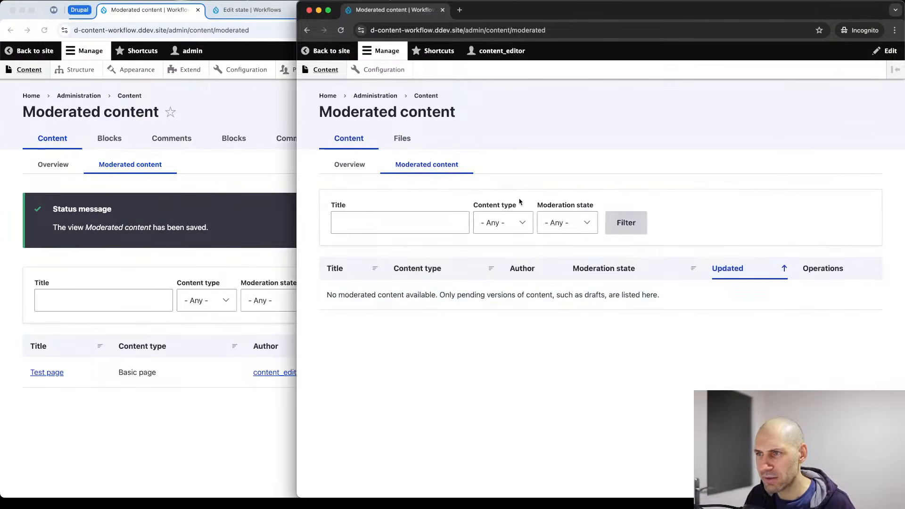
pyautogui.press('super+r')
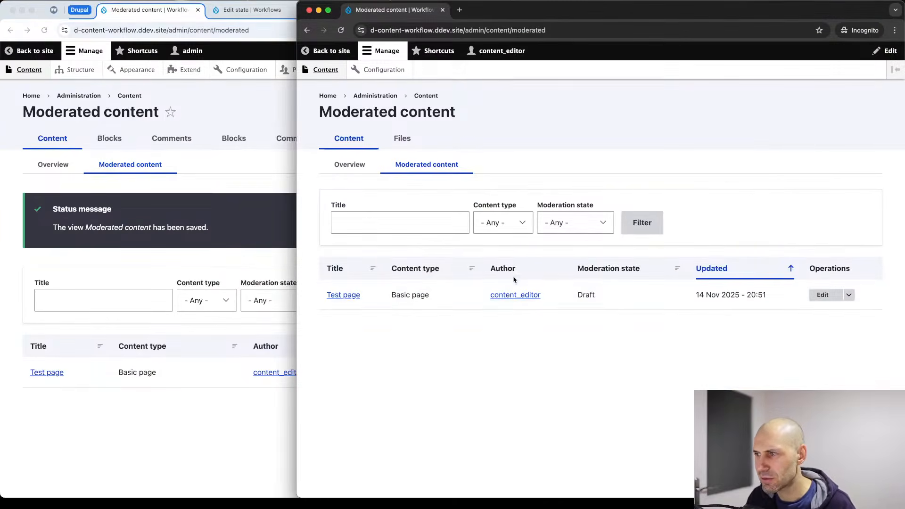
pyautogui.click(343, 294)
pyautogui.click(484, 405)
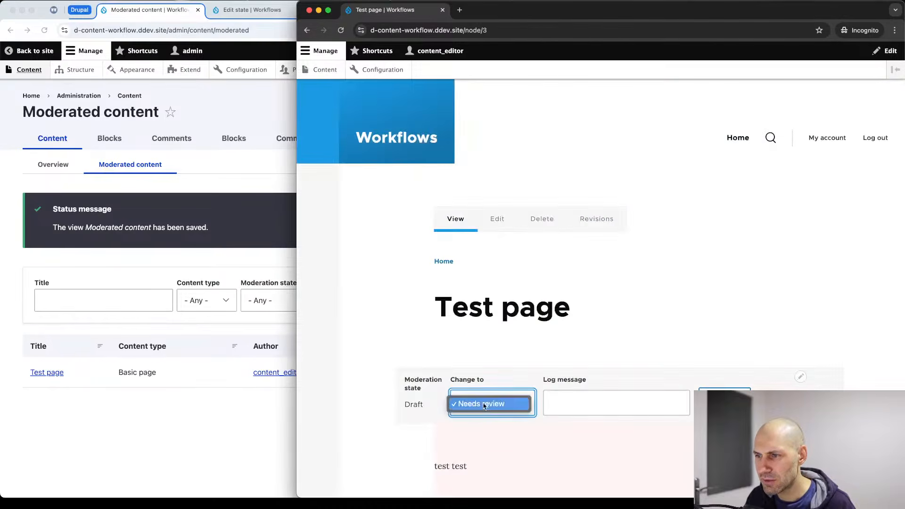
pyautogui.click(485, 405)
pyautogui.scroll(-2, 711, 344)
pyautogui.click(722, 318)
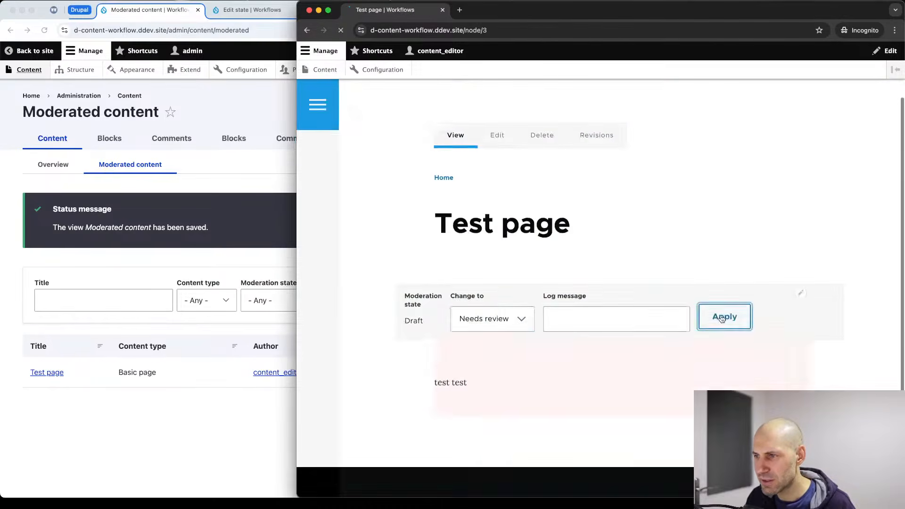
# Change Test page's moderation state to Published.
pyautogui.scroll(-4, 513, 333)
pyautogui.click(485, 264)
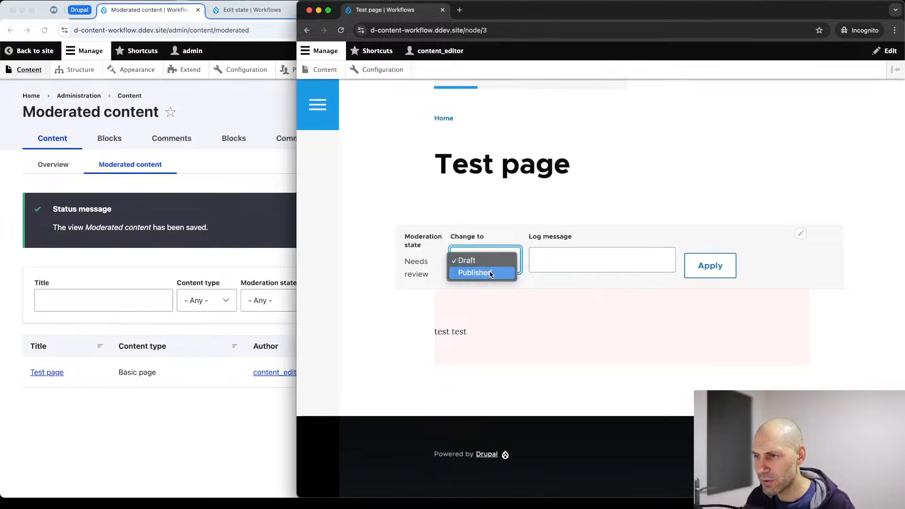
pyautogui.click(490, 274)
pyautogui.click(706, 268)
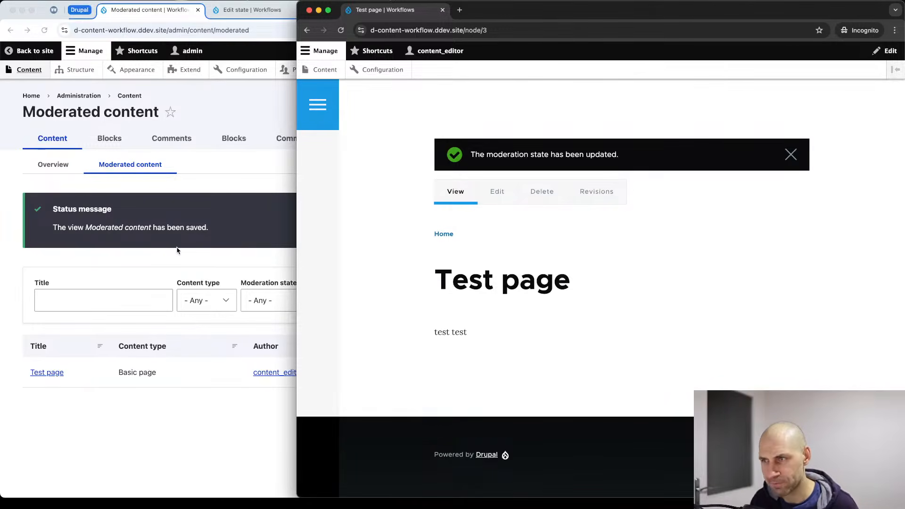
# Maximize the admin window and switch to the Field States transitions module page.
pyautogui.click(205, 216)
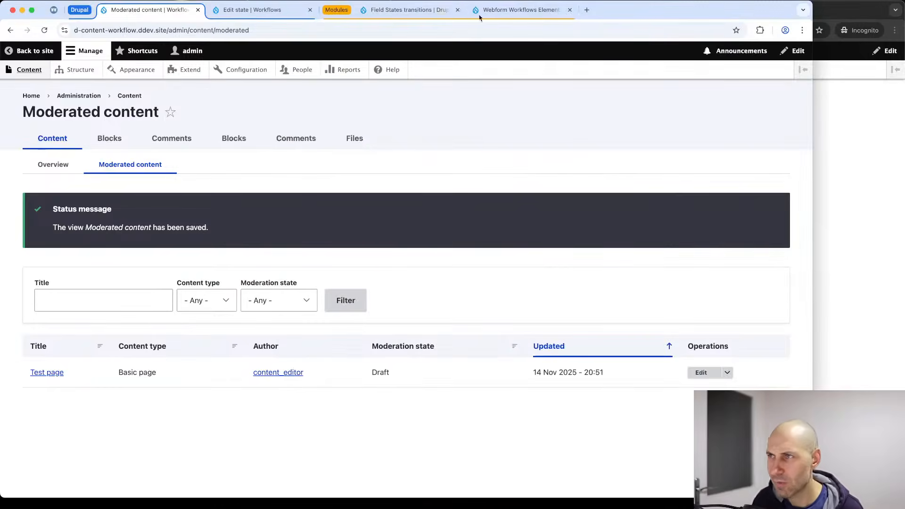
pyautogui.doubleClick(644, 13)
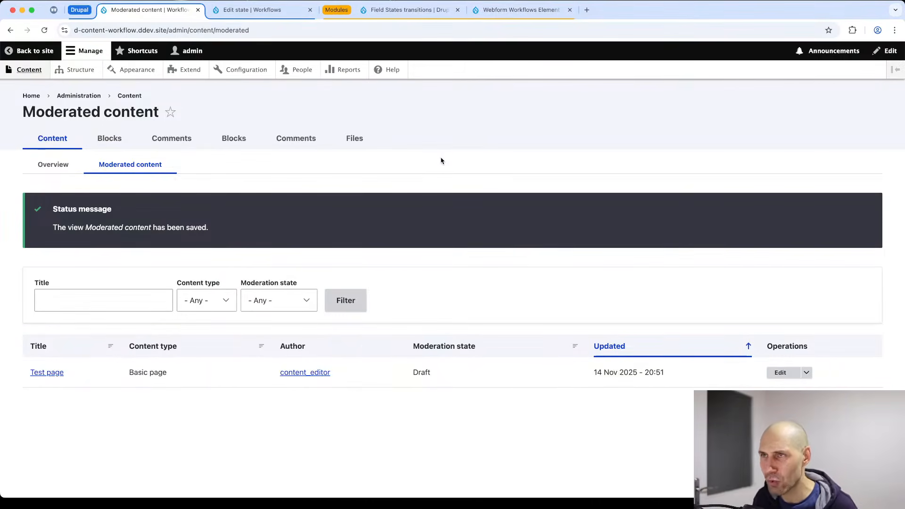
pyautogui.click(399, 14)
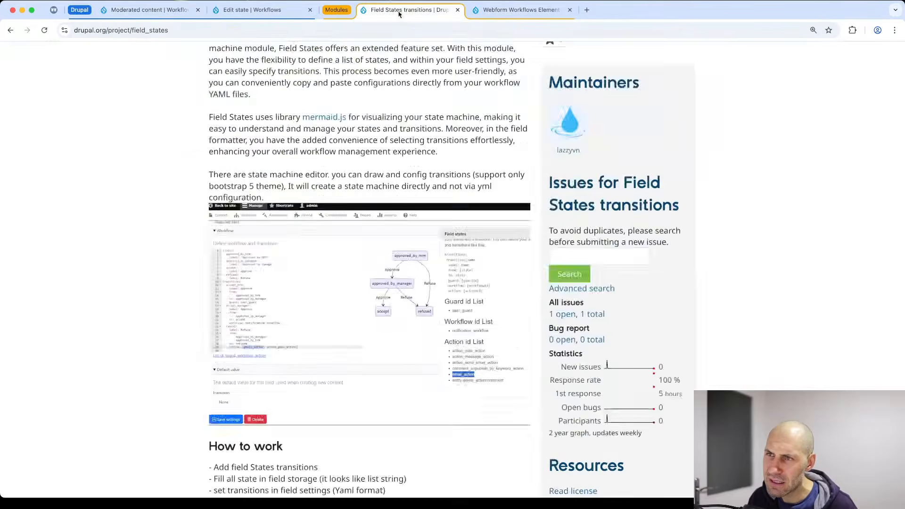
pyautogui.scroll(5, 376, 202)
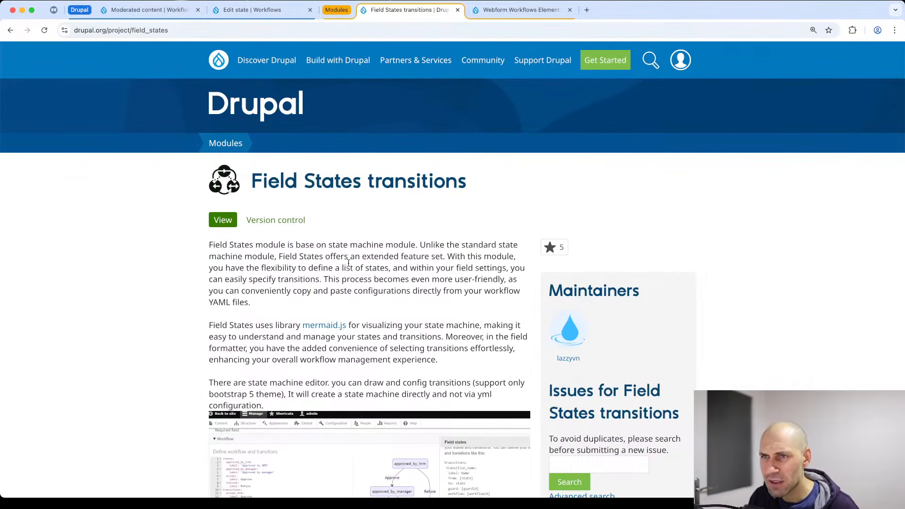
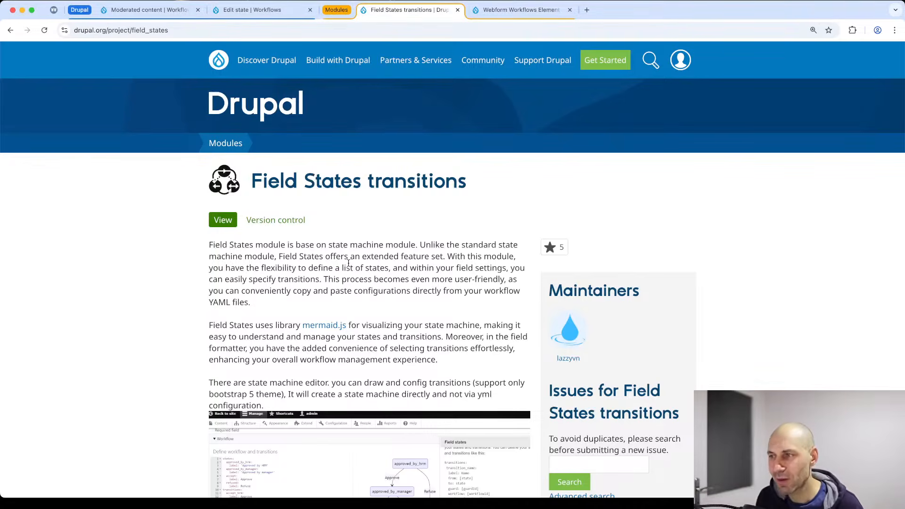
# Review the Field States transitions releases and the Drupal versions 2.0.3 supports, then return to the Moderated content list.
pyautogui.scroll(-7, 330, 255)
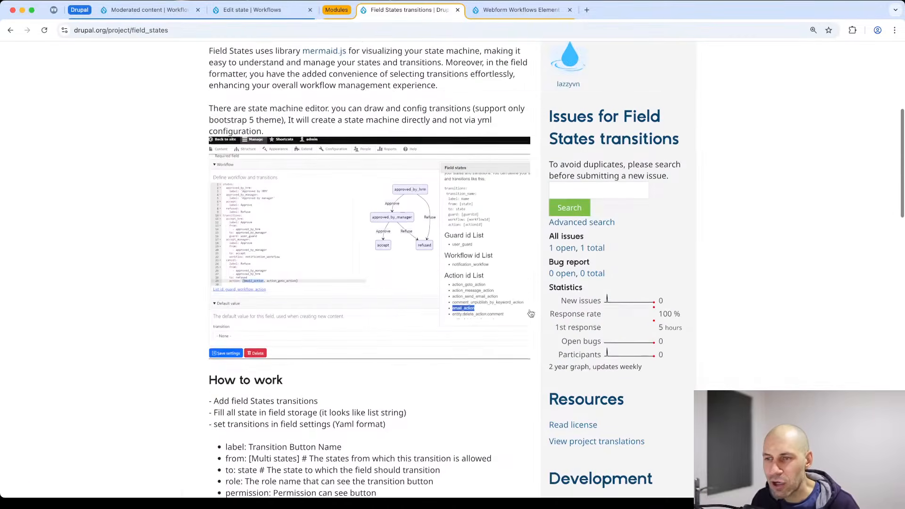
pyautogui.scroll(-18, 304, 250)
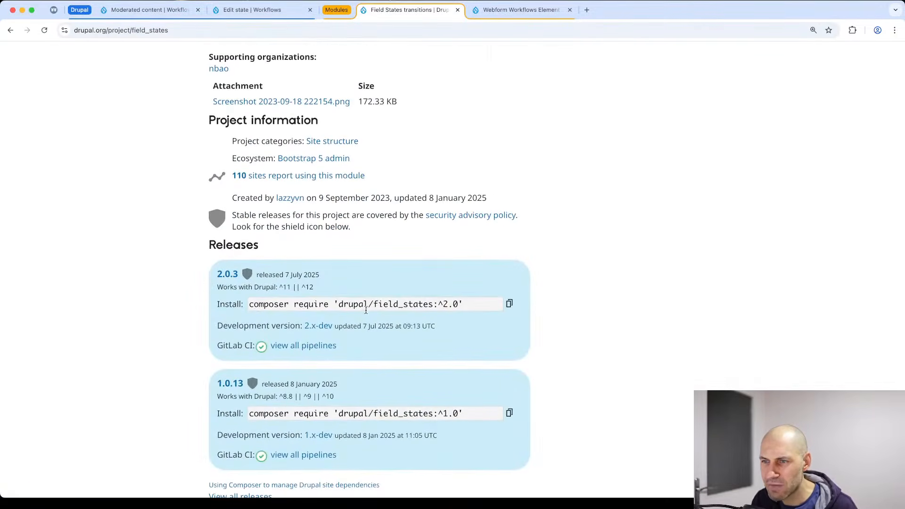
pyautogui.moveTo(329, 288)
pyautogui.mouseDown()
pyautogui.moveTo(277, 288)
pyautogui.moveTo(315, 291)
pyautogui.mouseUp()
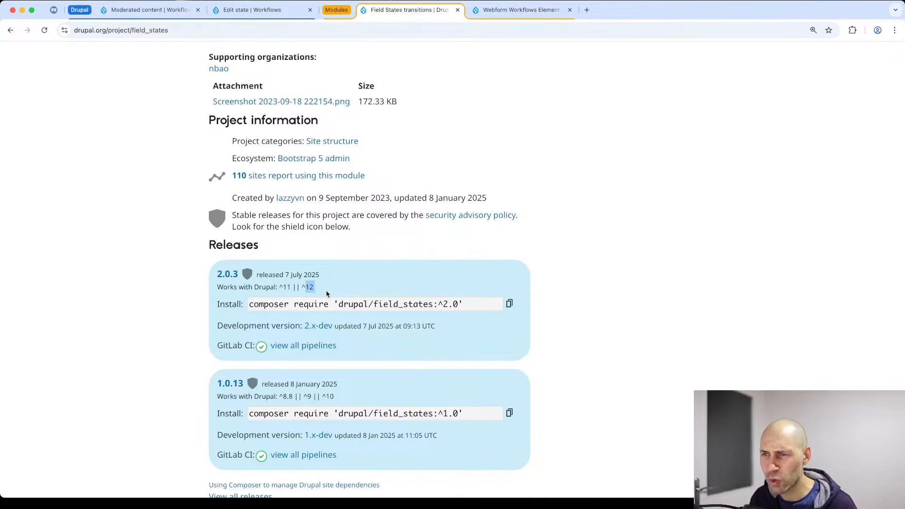
pyautogui.click(327, 293)
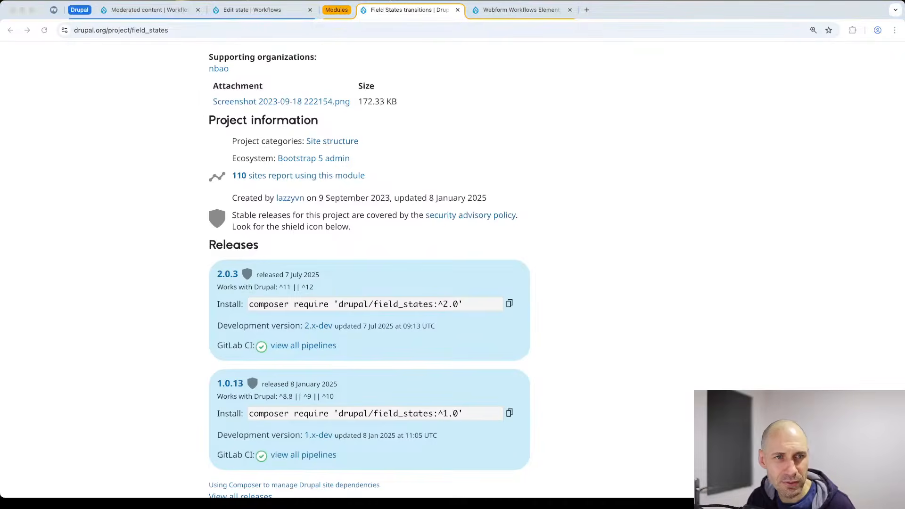
pyautogui.click(151, 9)
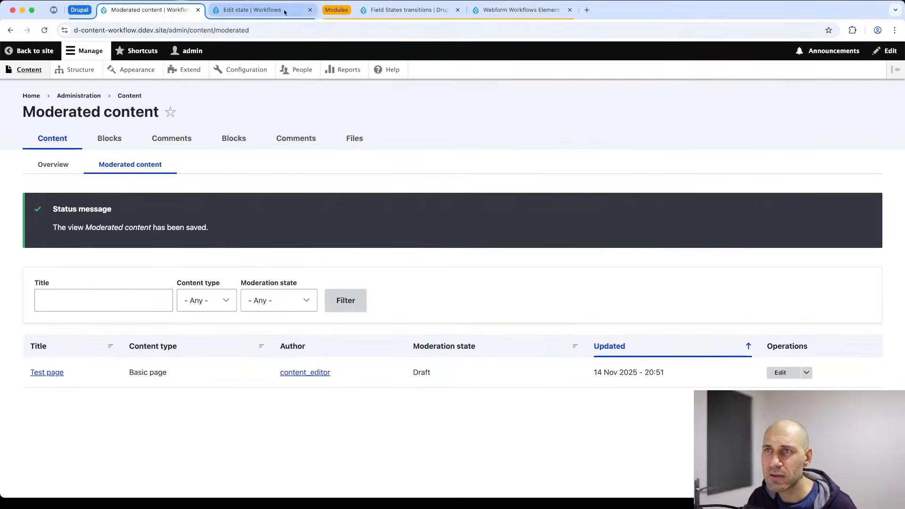
# Collapse the module reference tabs and close the Edit state tab.
pyautogui.click(329, 10)
pyautogui.click(252, 11)
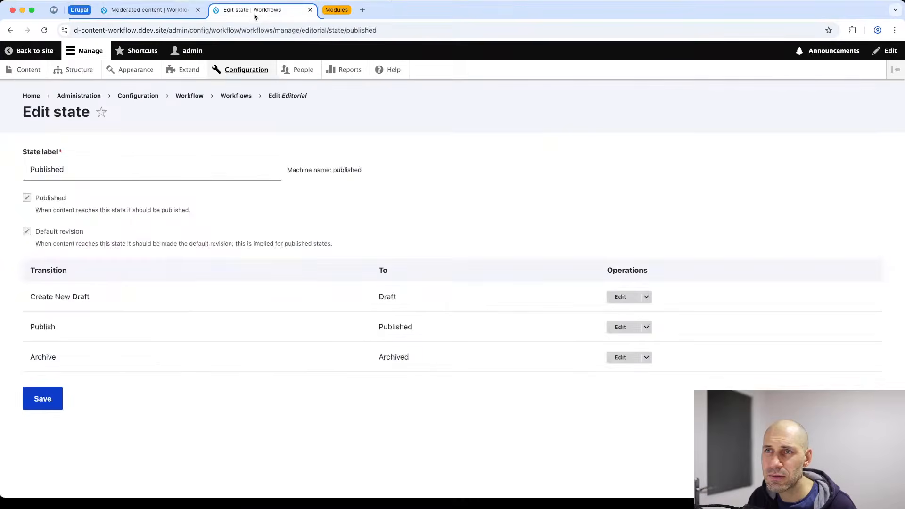
pyautogui.click(308, 10)
# Install the Field states module from Extend by filtering for 'field stat'.
pyautogui.click(186, 70)
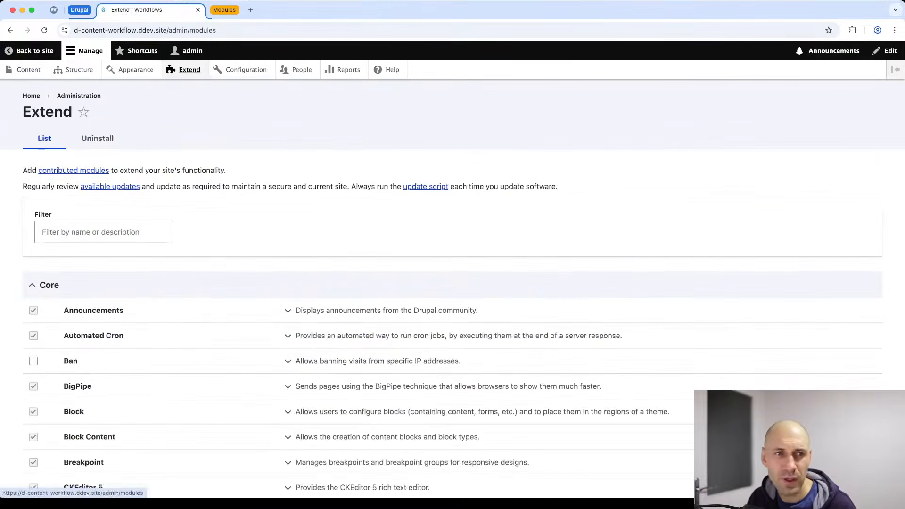
pyautogui.press('super+Tab')
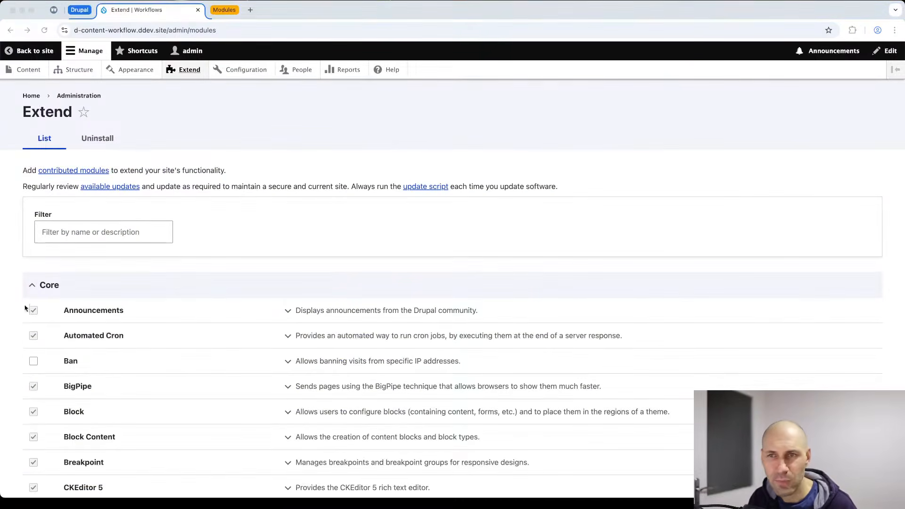
pyautogui.click(93, 233)
pyautogui.write('field stat')
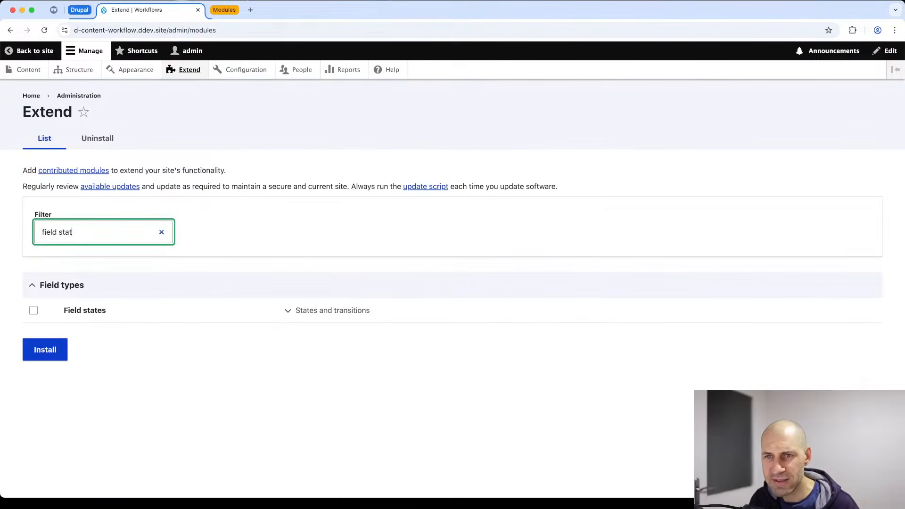
pyautogui.click(84, 310)
pyautogui.click(48, 350)
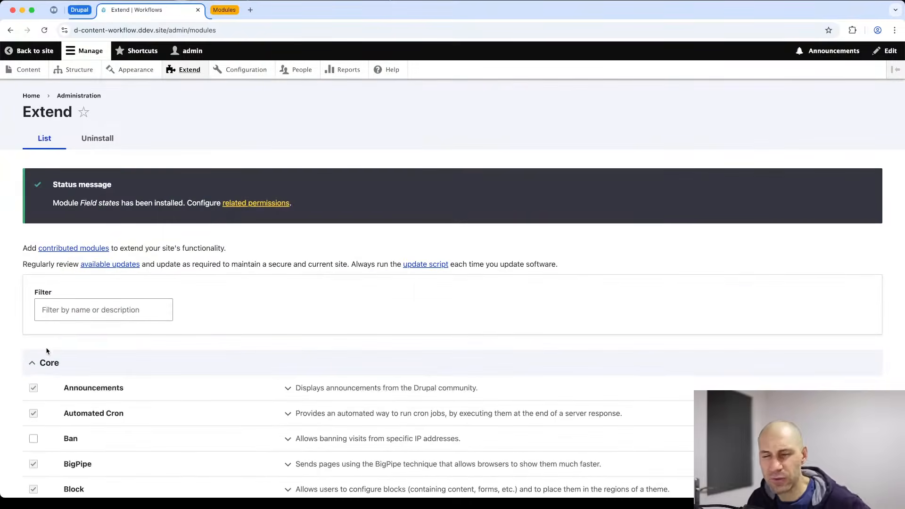
pyautogui.click(70, 71)
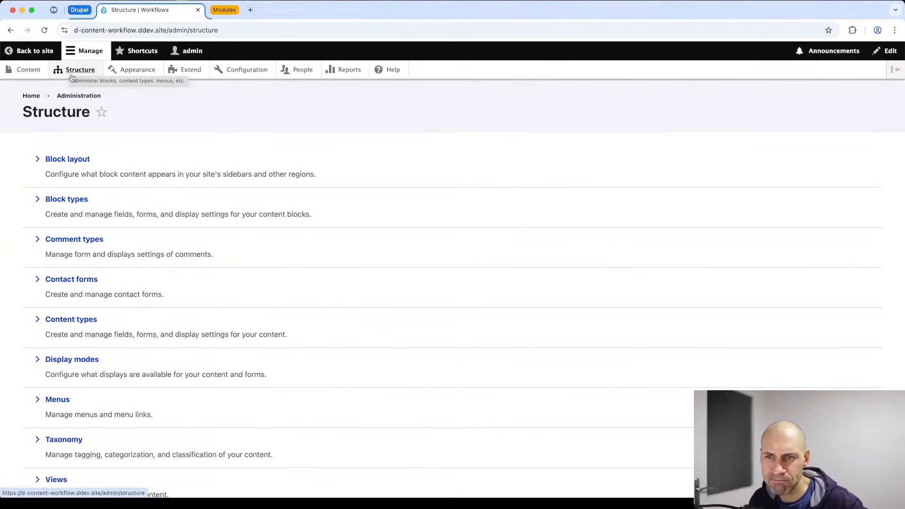
# Create a new content type named Event and go to manage its fields.
pyautogui.scroll(-1, 89, 297)
pyautogui.click(75, 304)
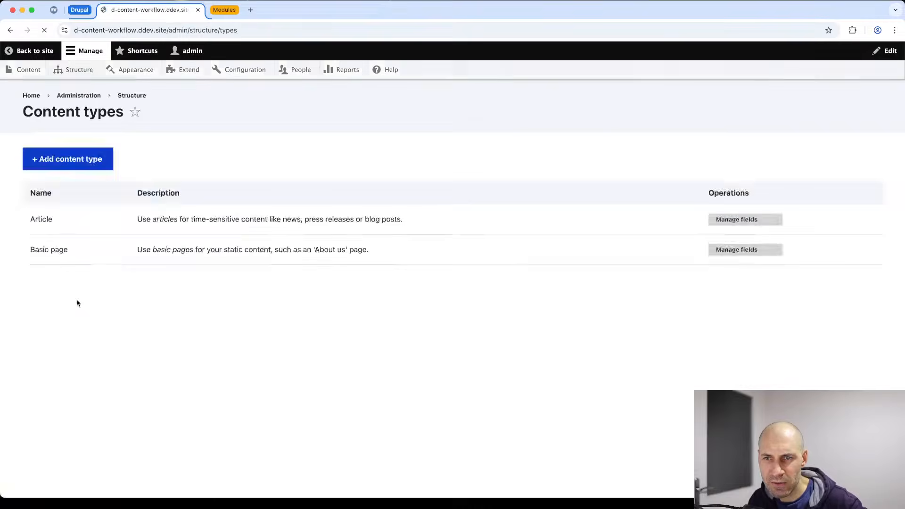
pyautogui.click(76, 159)
pyautogui.click(82, 195)
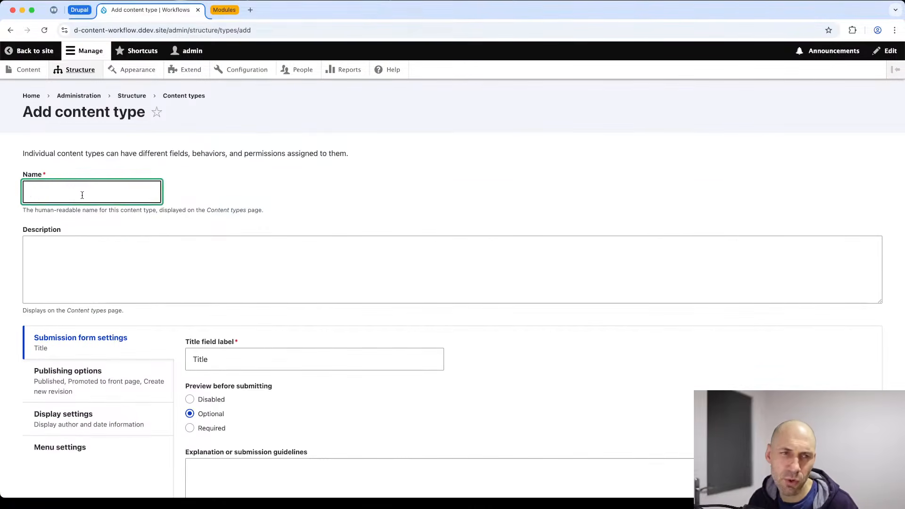
pyautogui.write('Event')
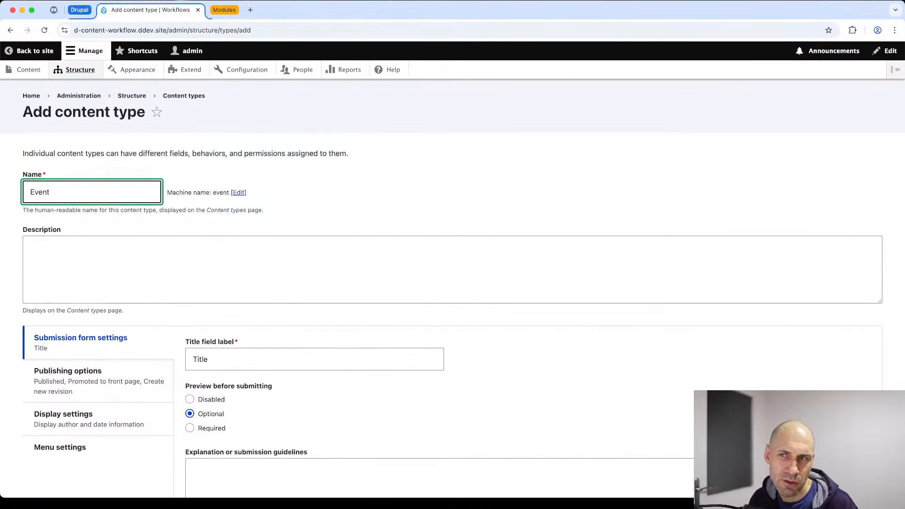
pyautogui.scroll(-5, 111, 317)
pyautogui.click(68, 448)
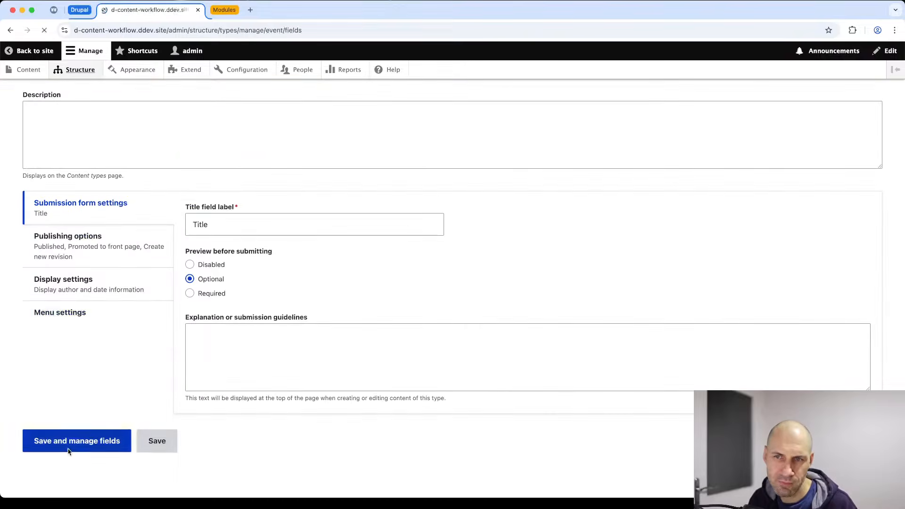
# Add a States transitions field to Event labelled 'Stream Status'.
pyautogui.click(61, 255)
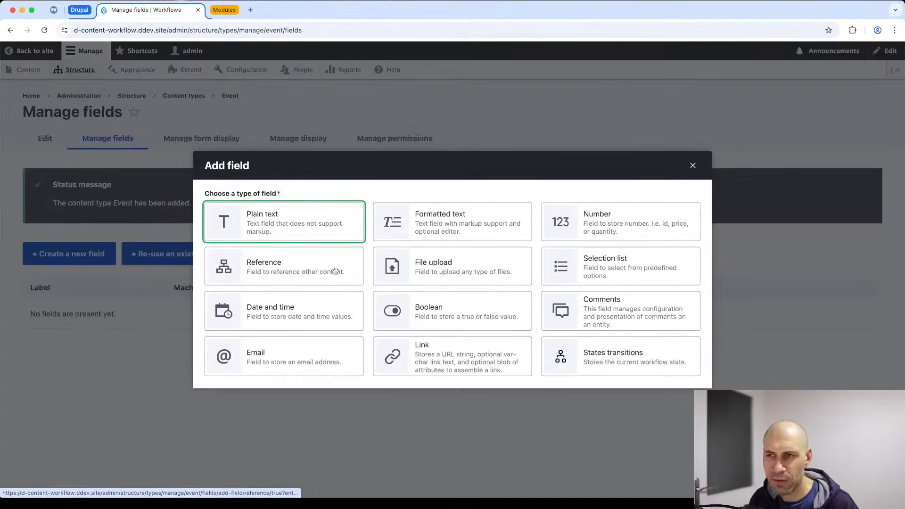
pyautogui.click(635, 357)
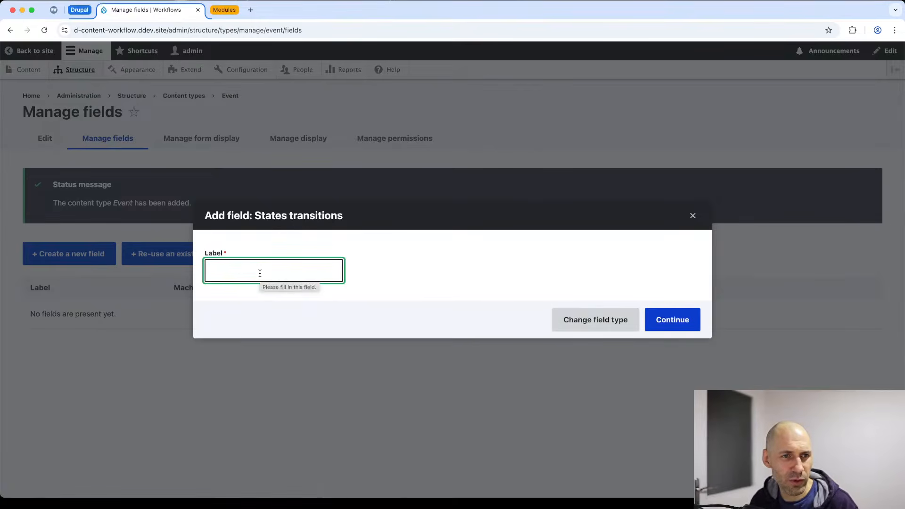
pyautogui.write('Stream')
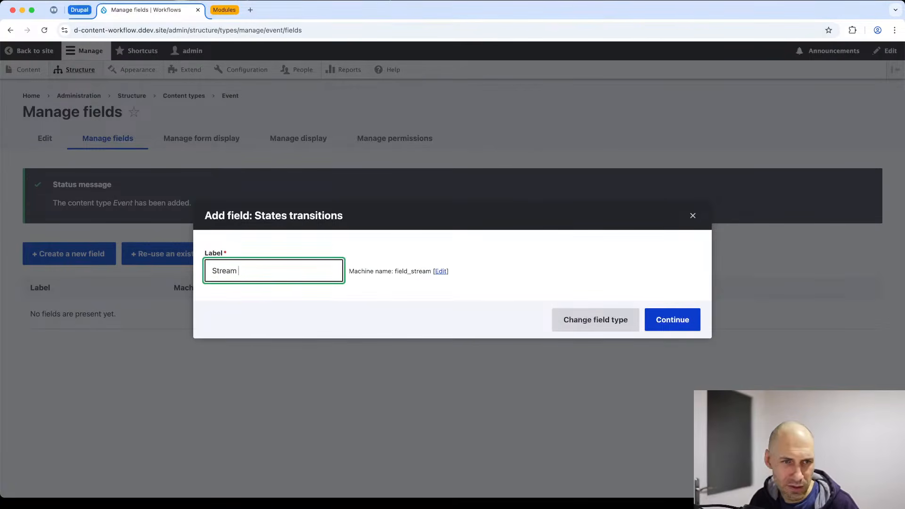
pyautogui.write(' s')
pyautogui.press('BackSpace')
pyautogui.write('S')
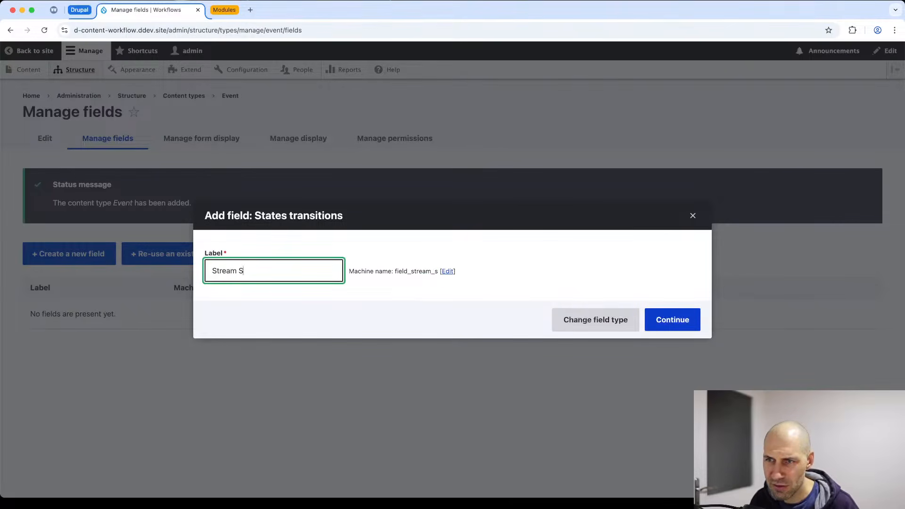
pyautogui.write('tatus')
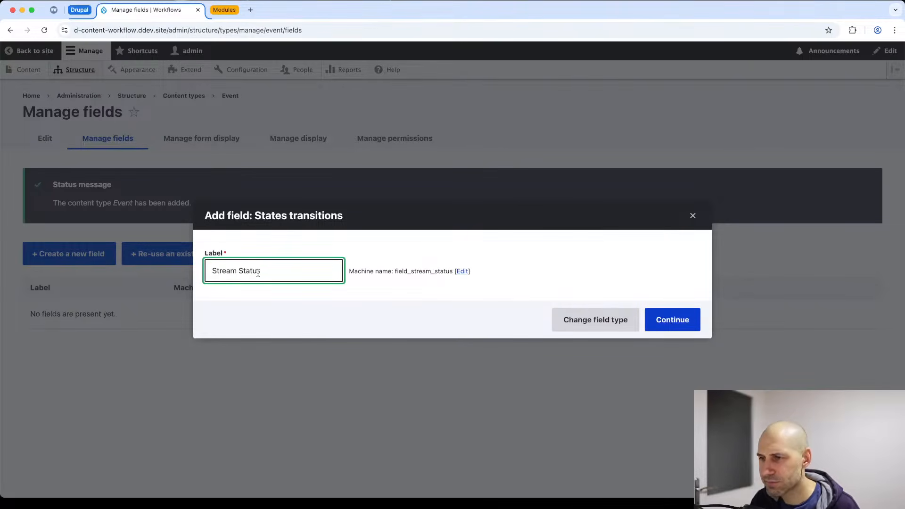
pyautogui.click(664, 321)
# Enter Scheduled, Live and Ended as the first three allowed states.
pyautogui.scroll(-3, 309, 301)
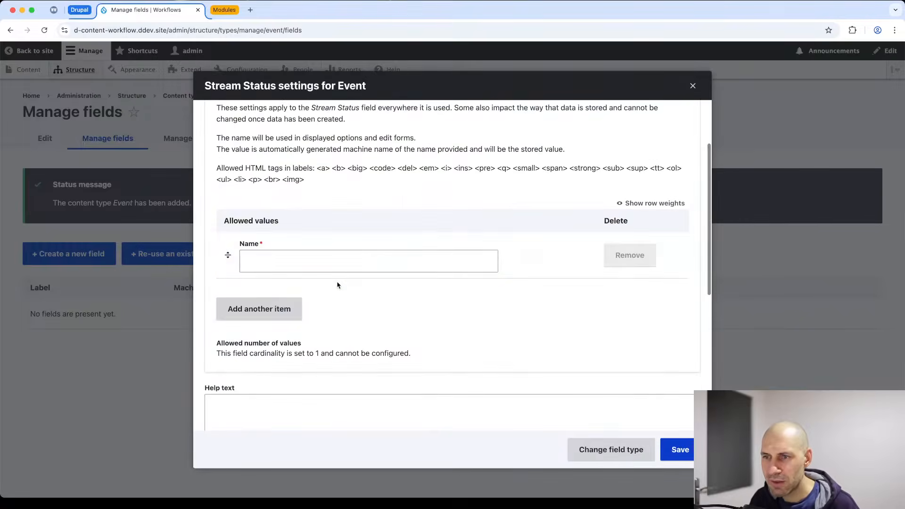
pyautogui.click(268, 257)
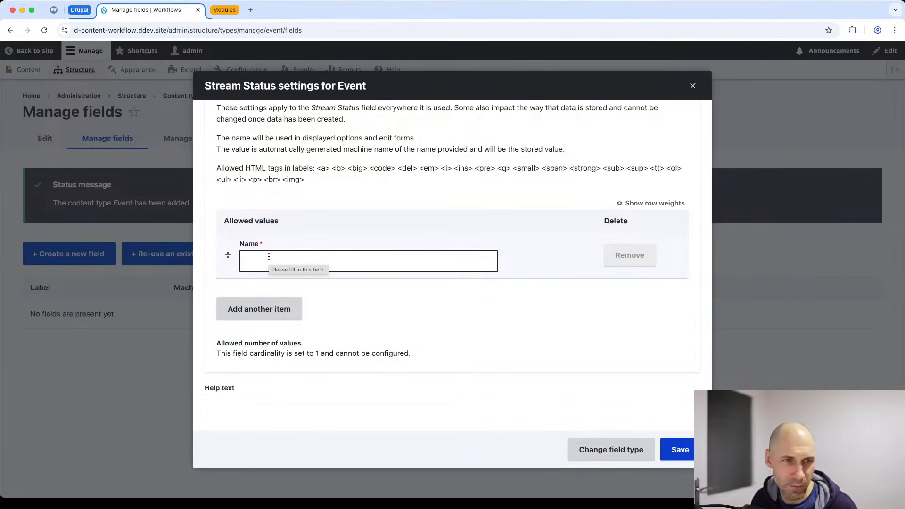
pyautogui.click(268, 256)
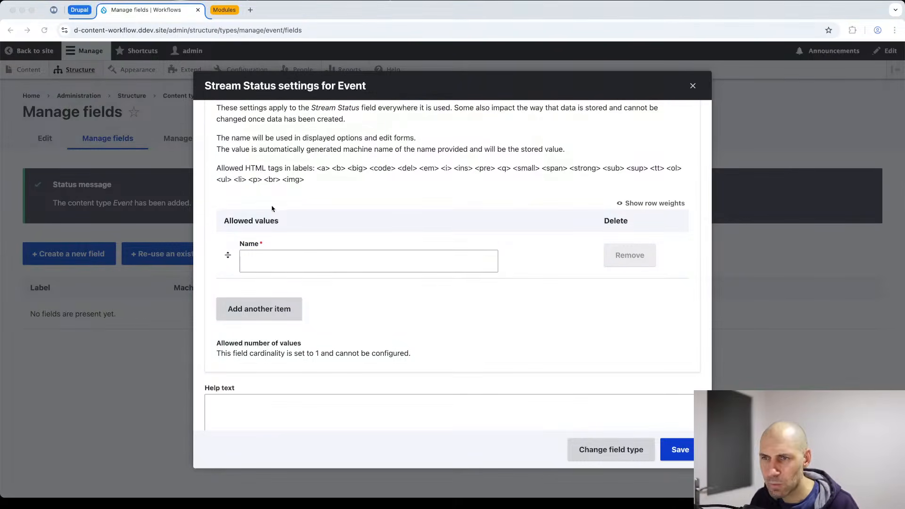
pyautogui.click(321, 252)
pyautogui.write('Scheduled')
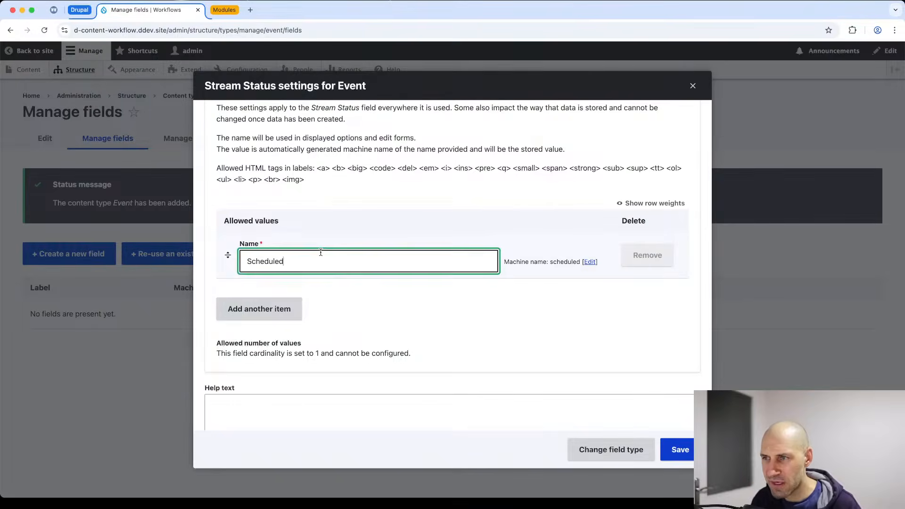
pyautogui.click(289, 309)
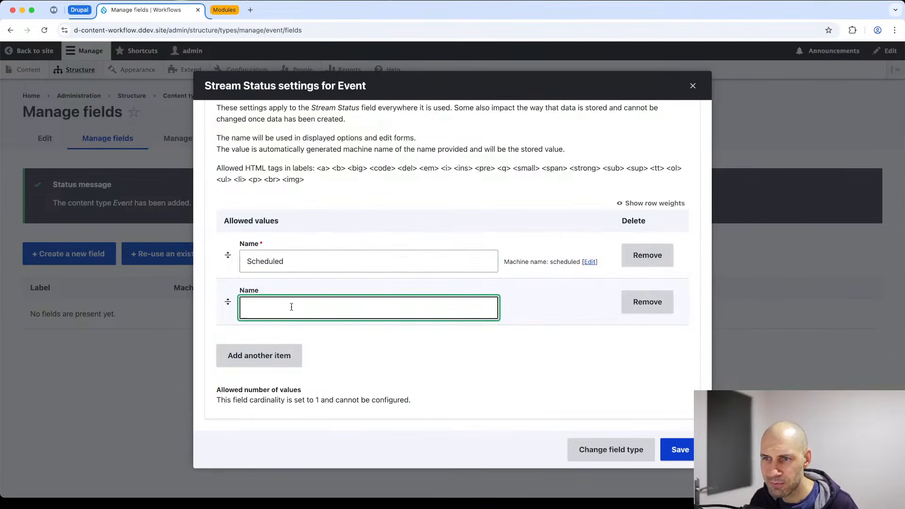
pyautogui.write('Live')
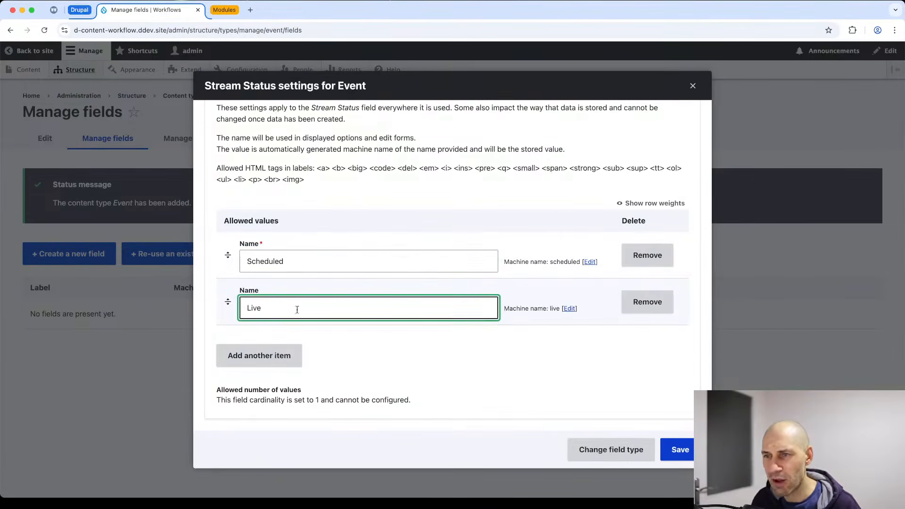
pyautogui.click(264, 358)
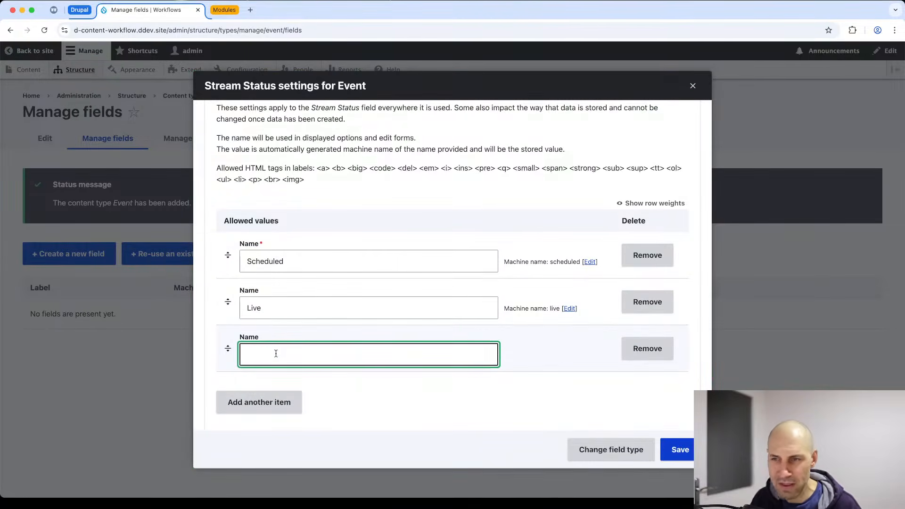
pyautogui.write('Ended')
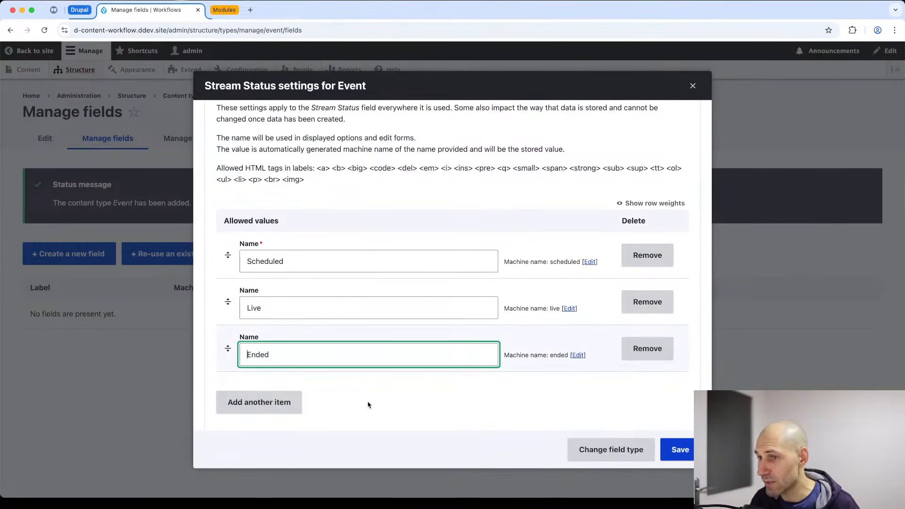
# Add Archived as the fourth state and save the Stream Status field settings.
pyautogui.click(277, 403)
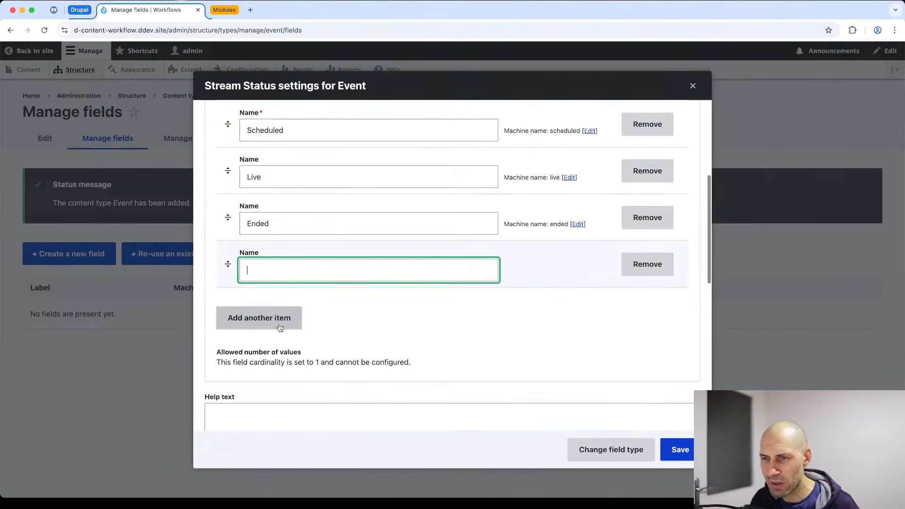
pyautogui.write('Archie')
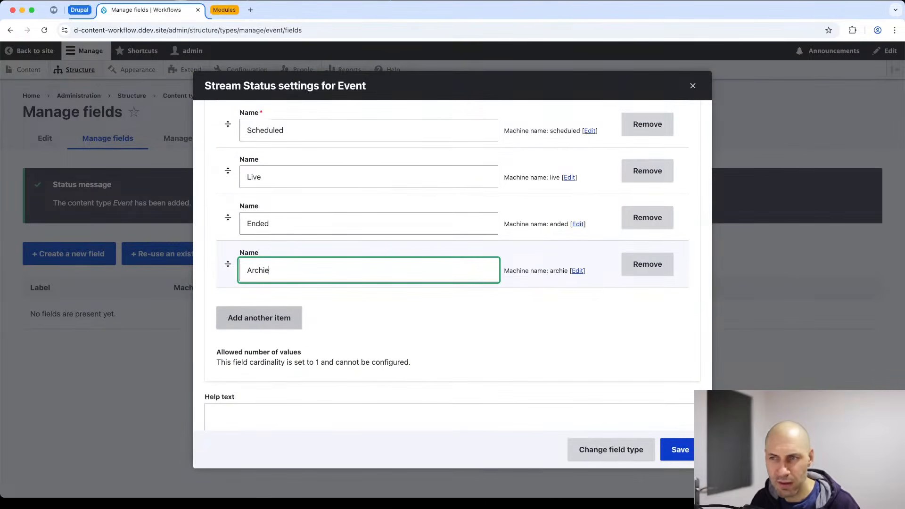
pyautogui.press('BackSpace')
pyautogui.write('ved')
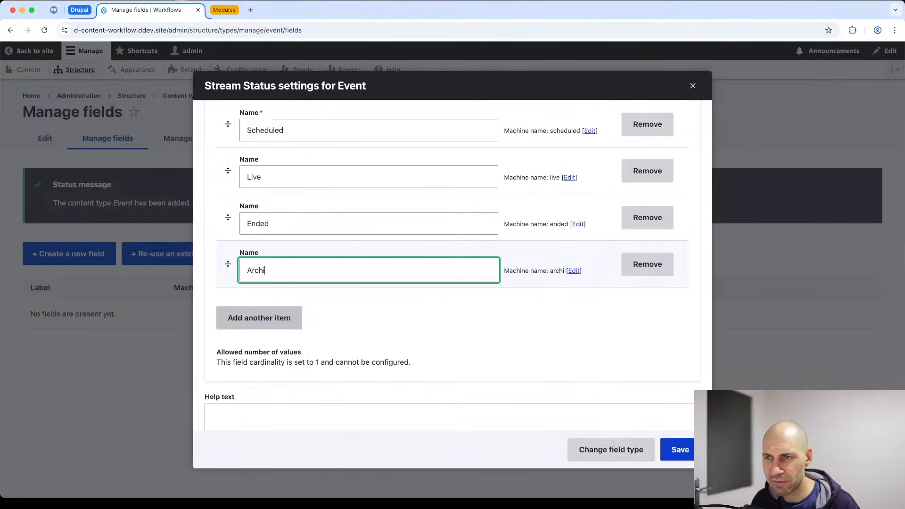
pyautogui.click(389, 309)
pyautogui.scroll(-8, 389, 309)
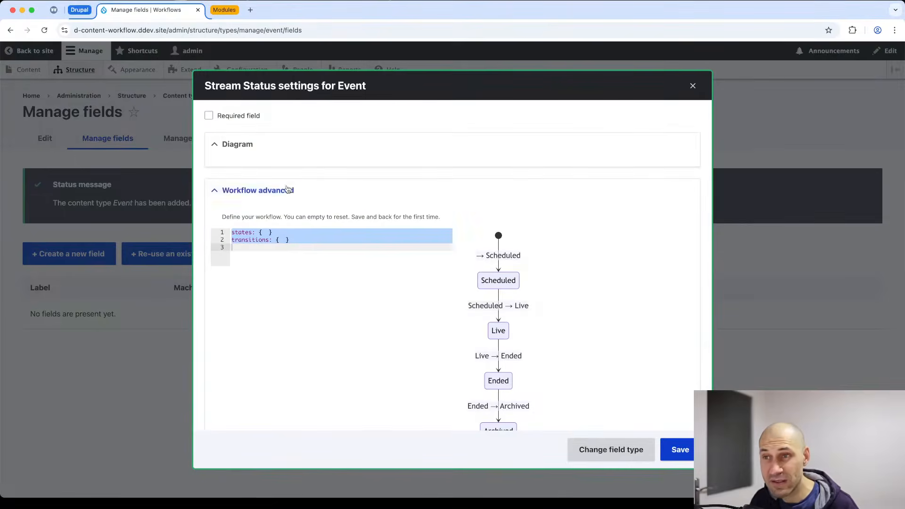
pyautogui.scroll(-3, 343, 277)
pyautogui.scroll(10, 424, 340)
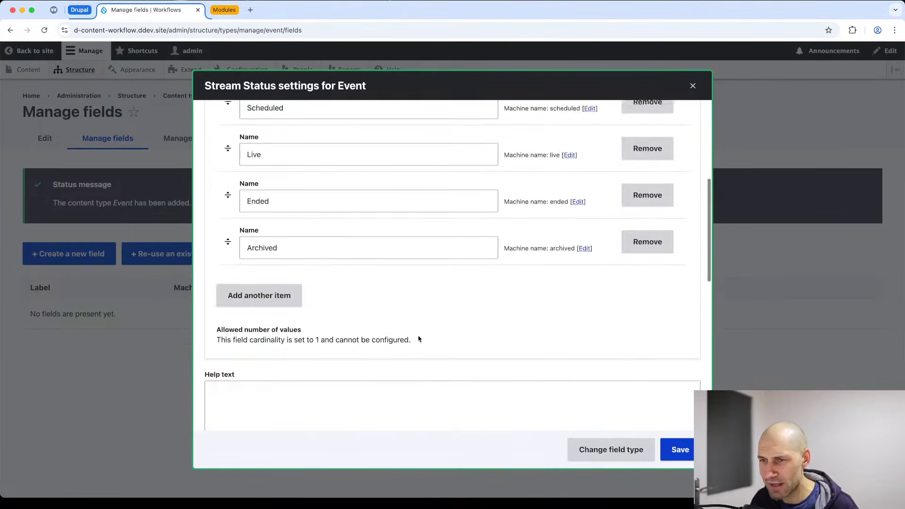
pyautogui.scroll(-5, 419, 340)
pyautogui.click(679, 449)
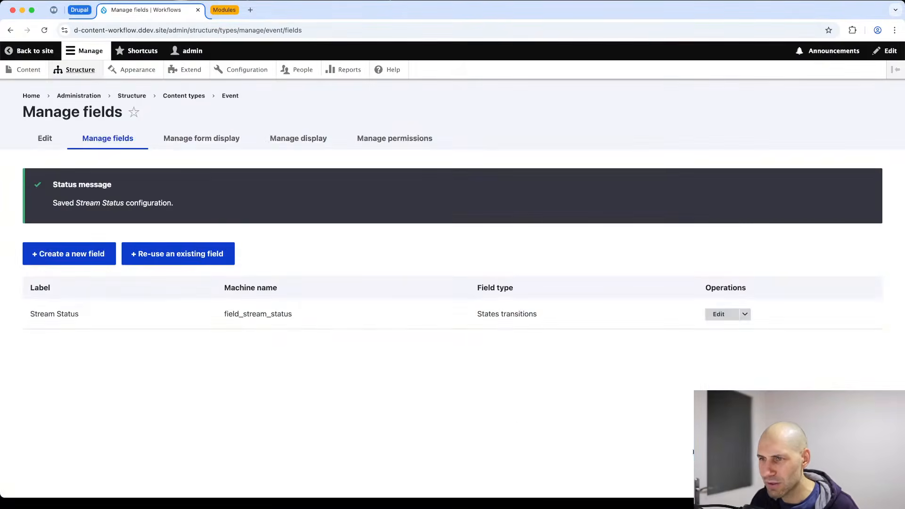
# Reopen the Stream Status settings and review the allowed states, starting with Scheduled.
pyautogui.click(716, 314)
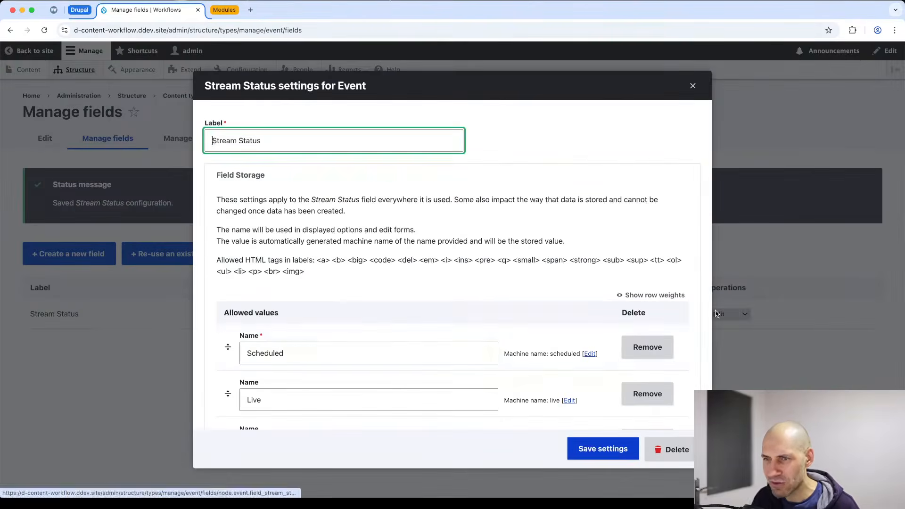
pyautogui.scroll(-3, 406, 343)
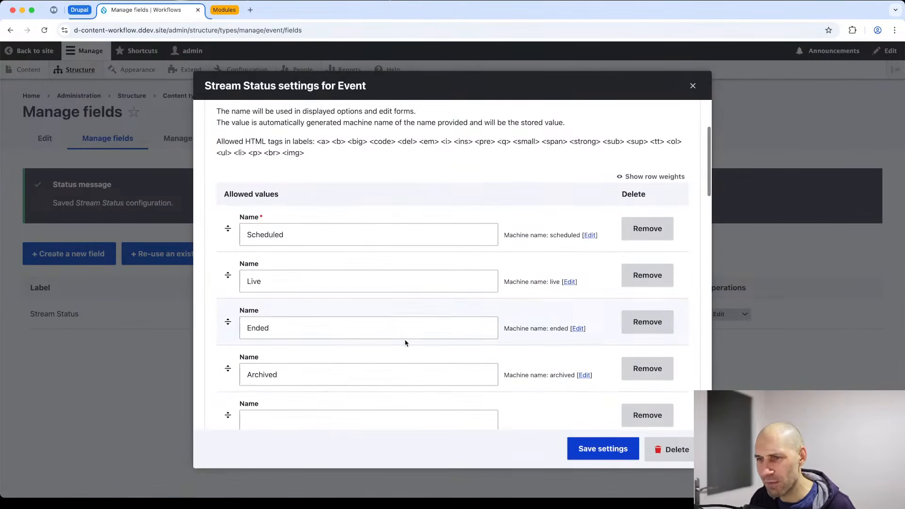
pyautogui.scroll(-1, 405, 343)
pyautogui.click(290, 215)
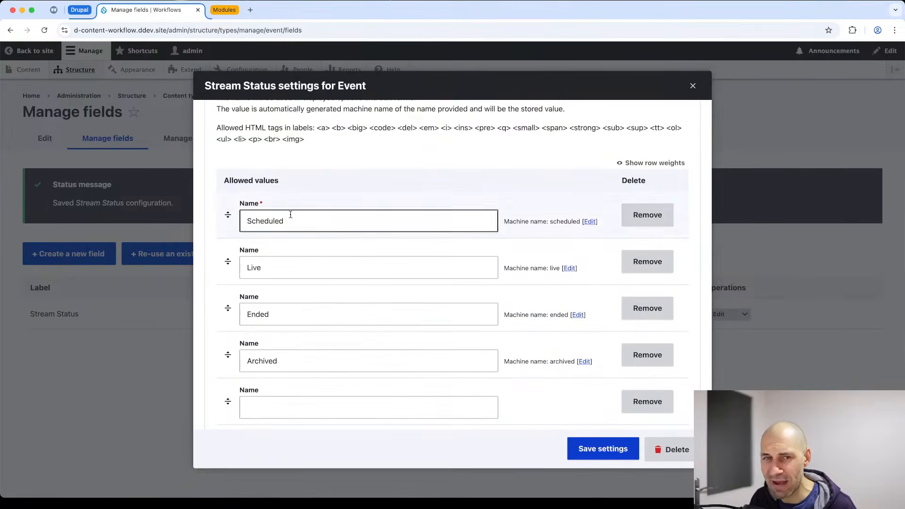
pyautogui.scroll(-2, 295, 360)
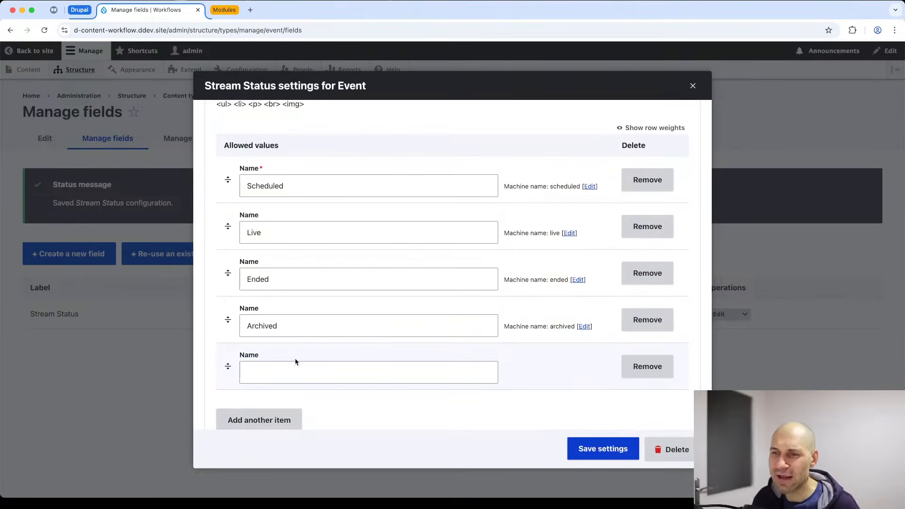
pyautogui.click(414, 129)
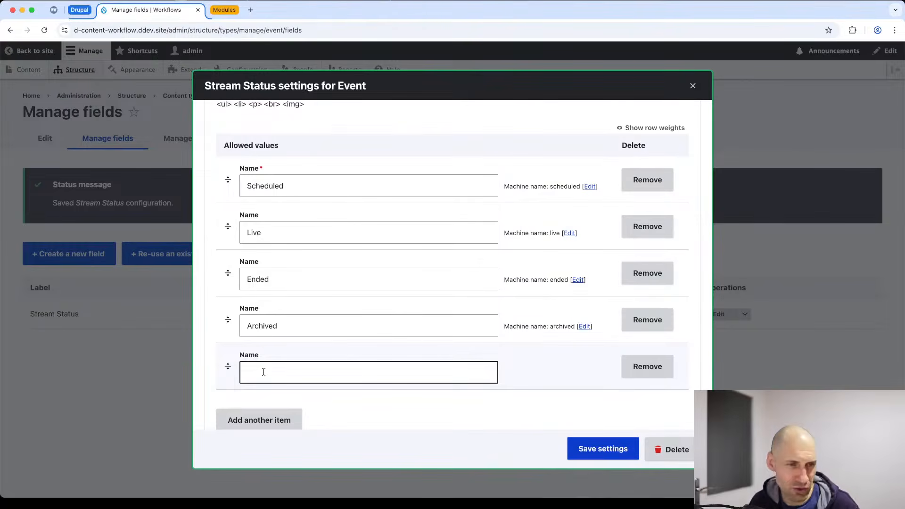
# Scroll through the generated workflow diagram and its YAML in the advanced editor.
pyautogui.scroll(-10, 293, 313)
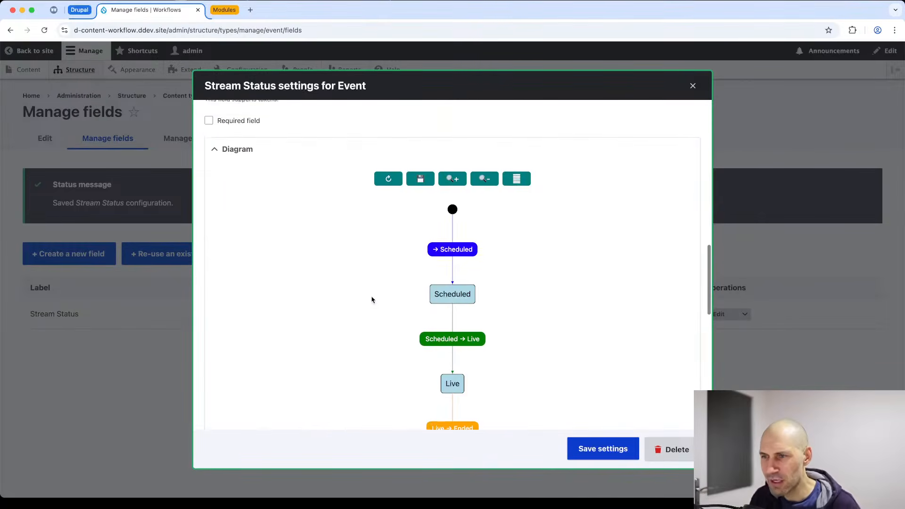
pyautogui.scroll(-3, 471, 214)
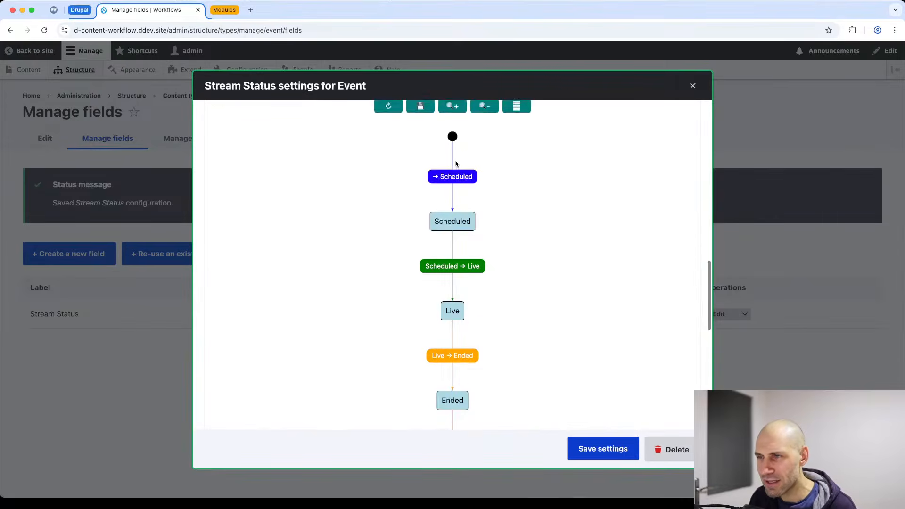
pyautogui.scroll(-3, 464, 200)
pyautogui.scroll(7, 472, 198)
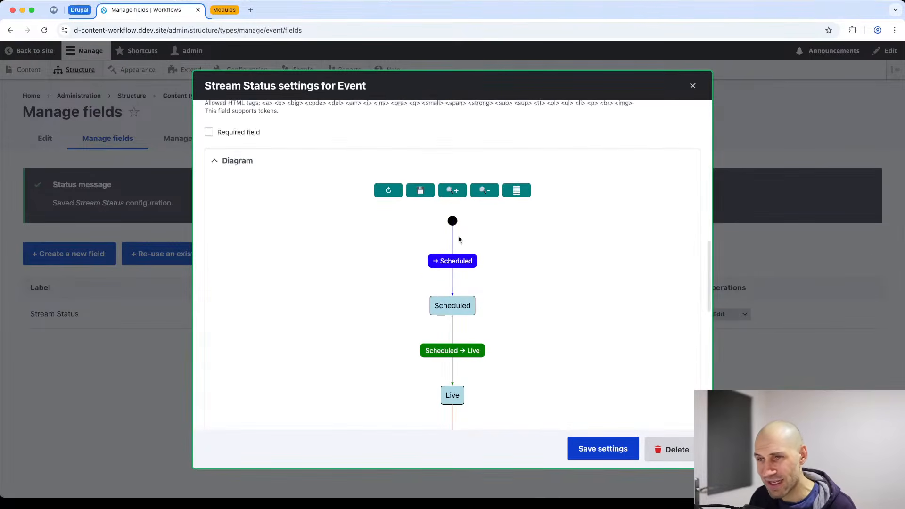
pyautogui.scroll(-4, 463, 317)
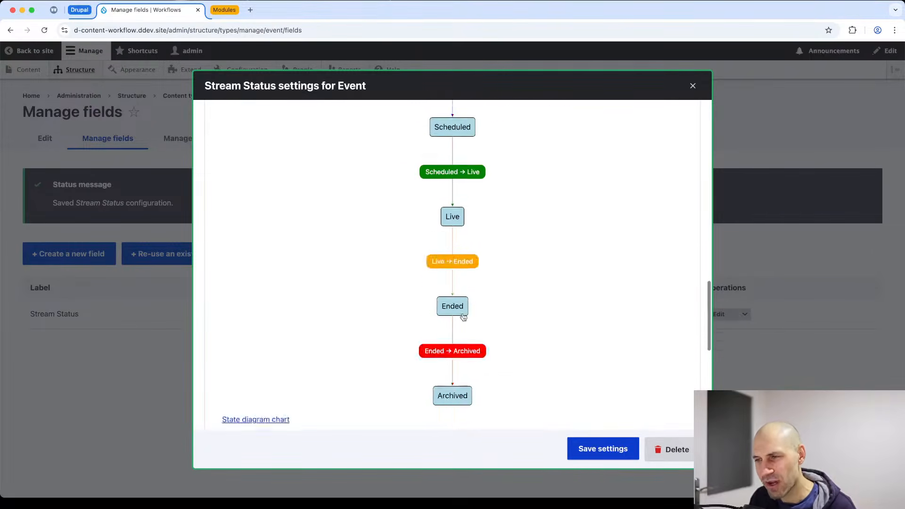
pyautogui.scroll(-8, 463, 316)
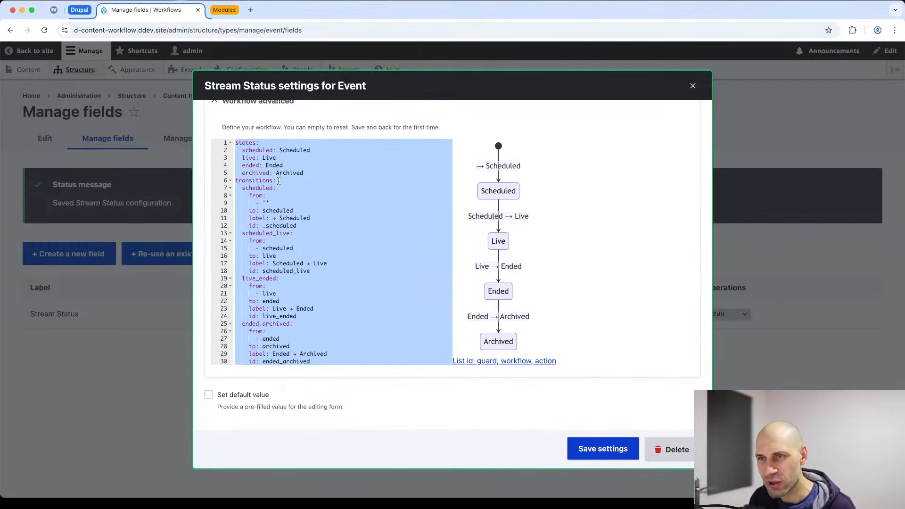
pyautogui.scroll(4, 278, 179)
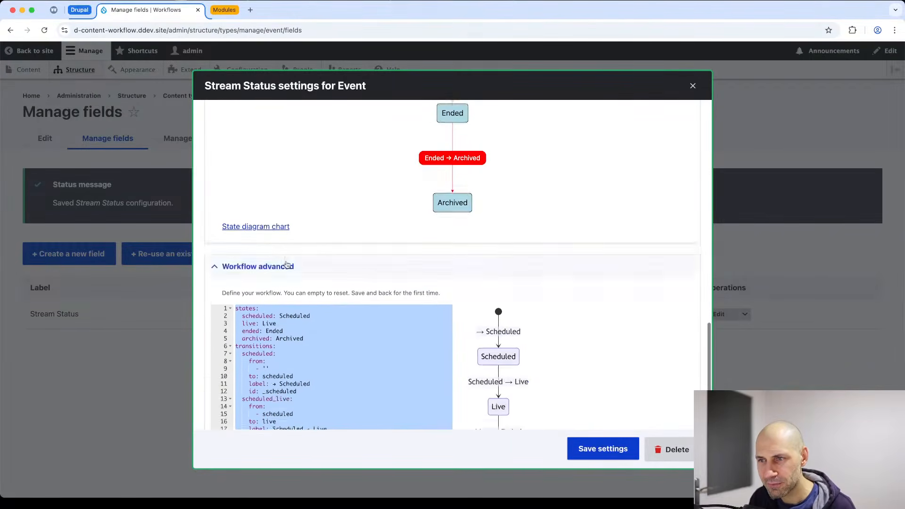
pyautogui.scroll(-4, 287, 265)
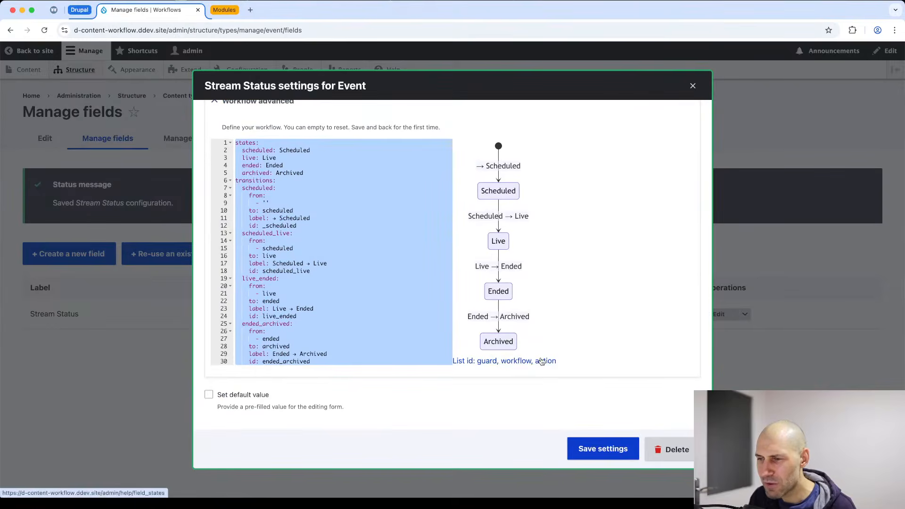
pyautogui.scroll(4, 491, 342)
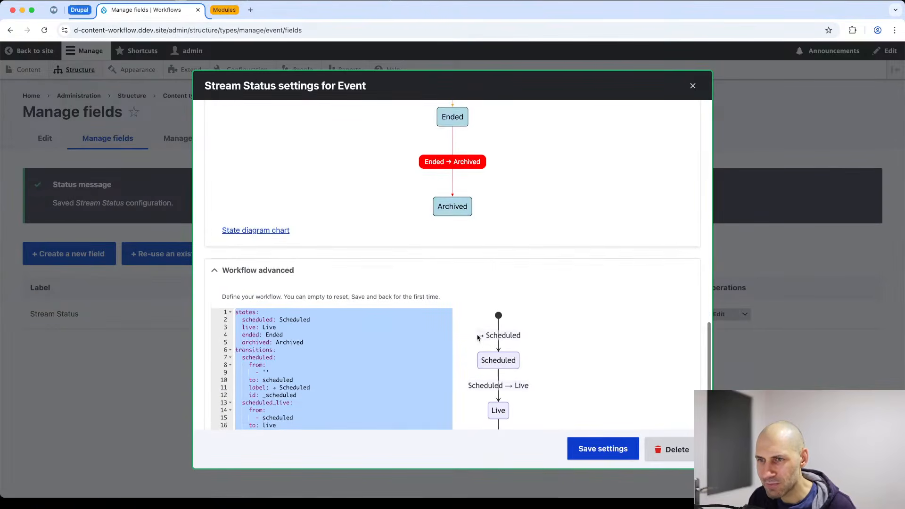
pyautogui.scroll(-4, 477, 337)
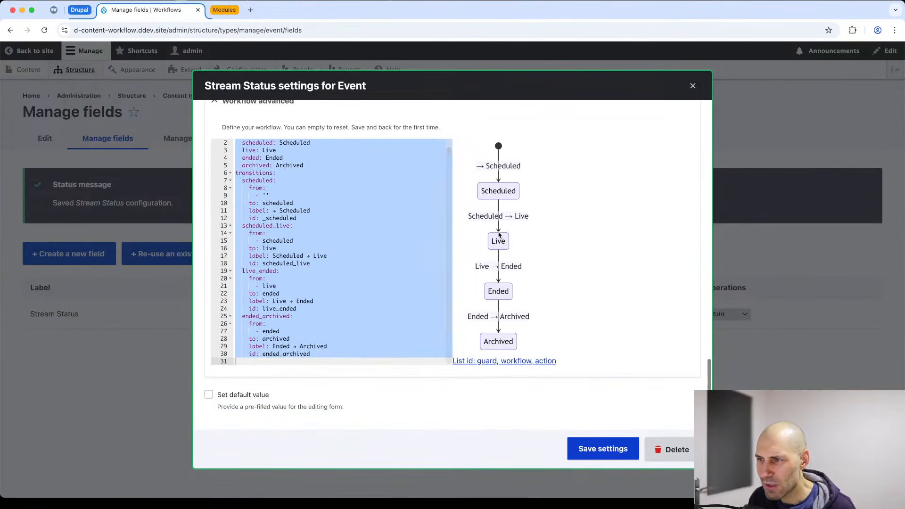
pyautogui.click(516, 361)
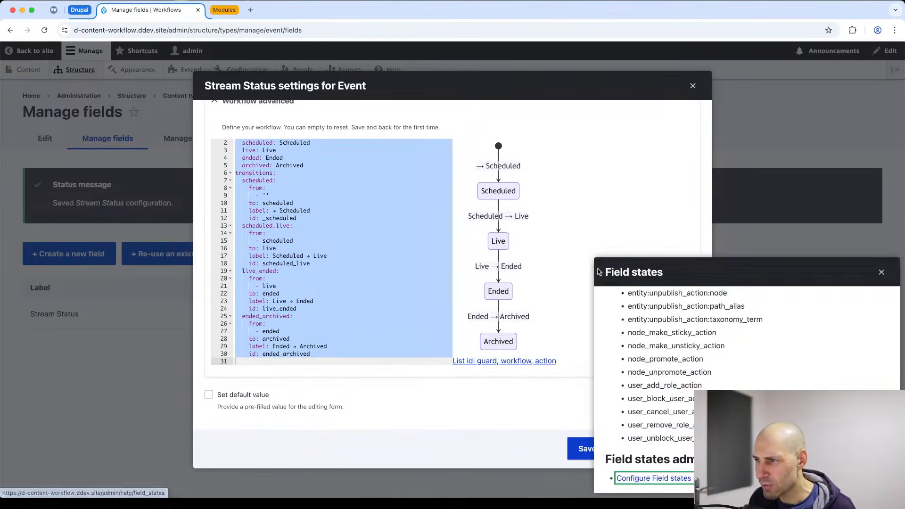
pyautogui.moveTo(594, 259); pyautogui.dragTo(481, 110)
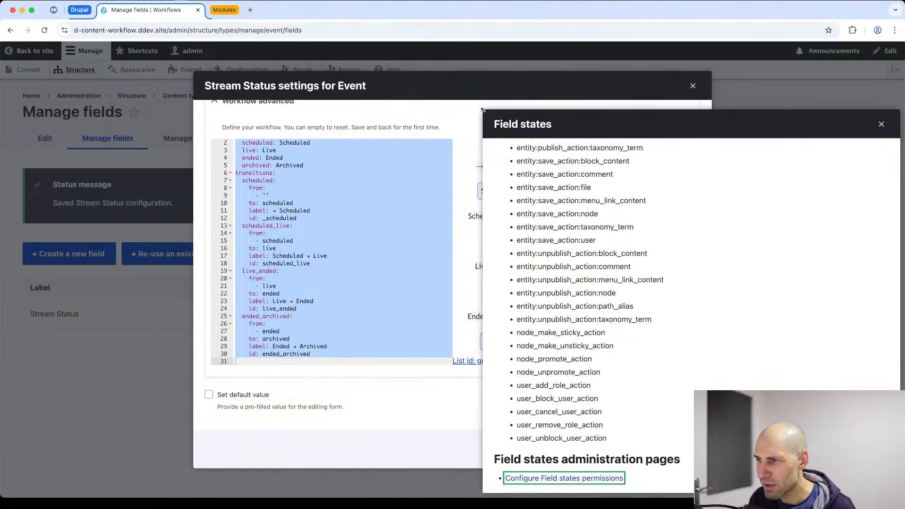
pyautogui.scroll(15, 544, 363)
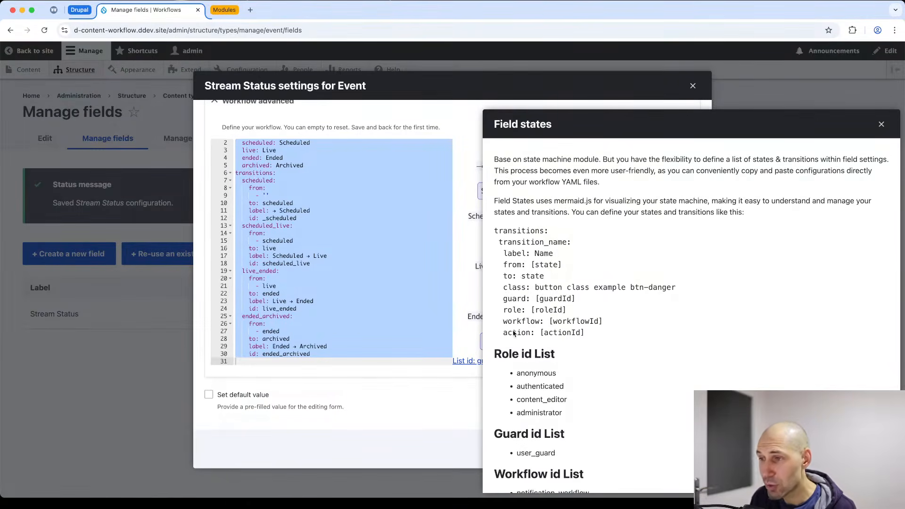
pyautogui.click(882, 124)
pyautogui.scroll(-10, 454, 263)
pyautogui.scroll(3, 454, 259)
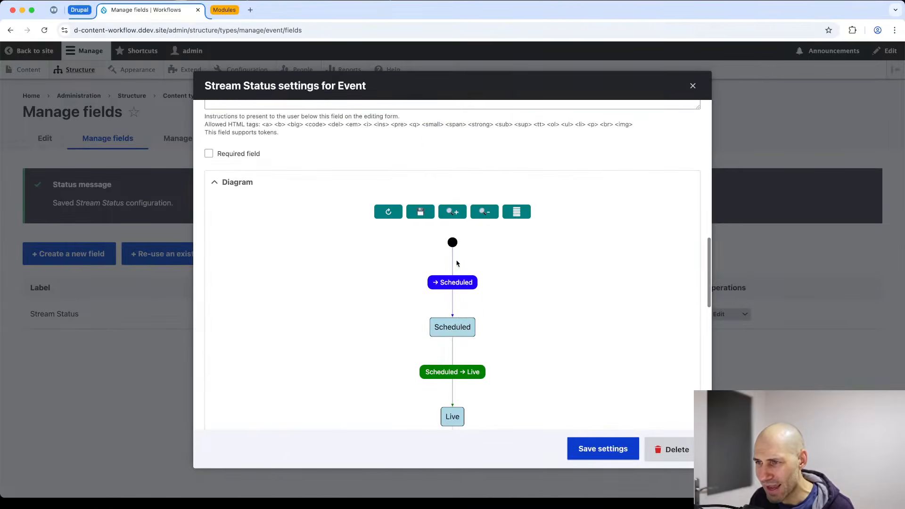
pyautogui.click(449, 332)
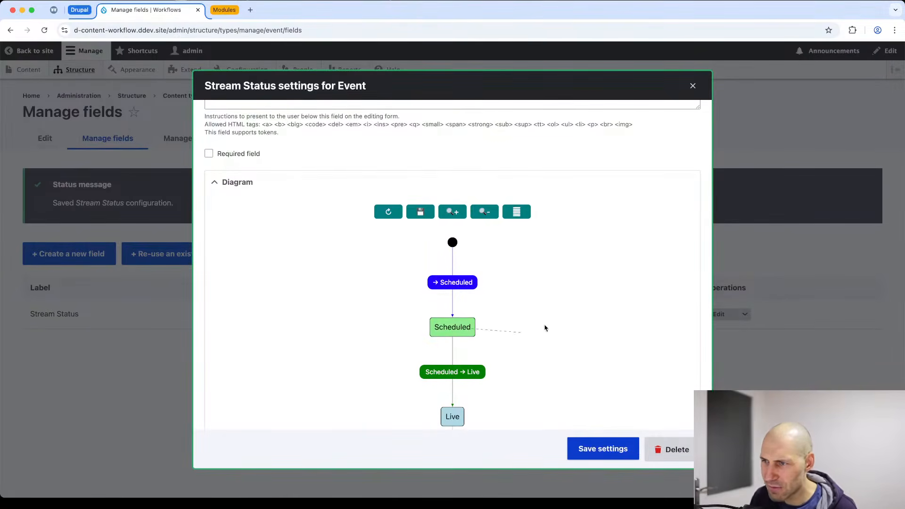
pyautogui.click(441, 376)
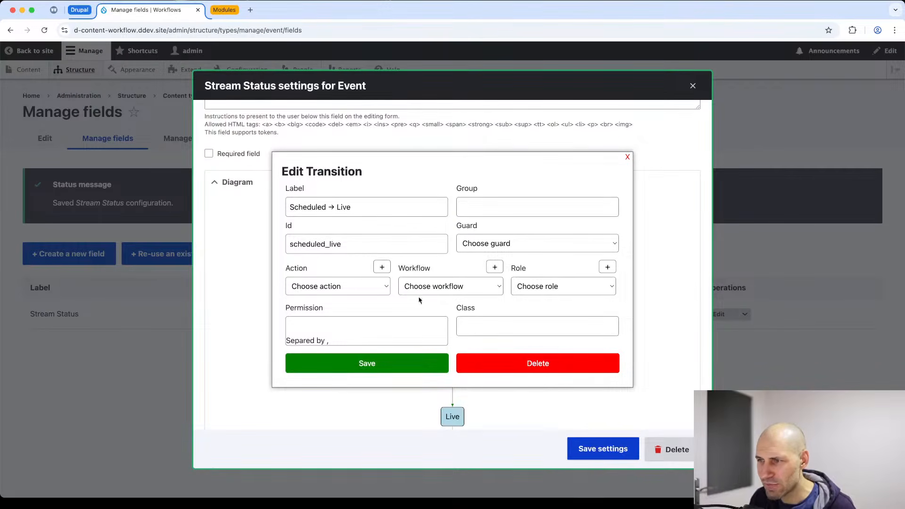
pyautogui.click(627, 158)
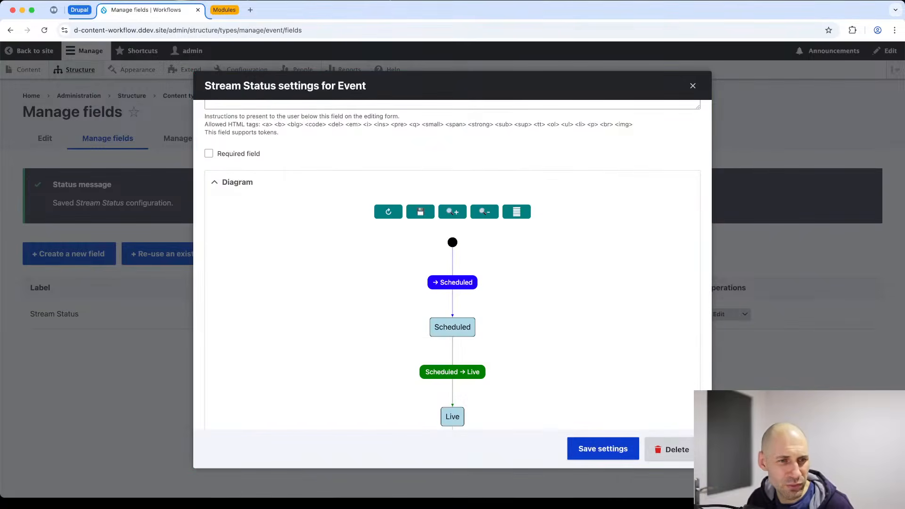
pyautogui.press('super+Tab')
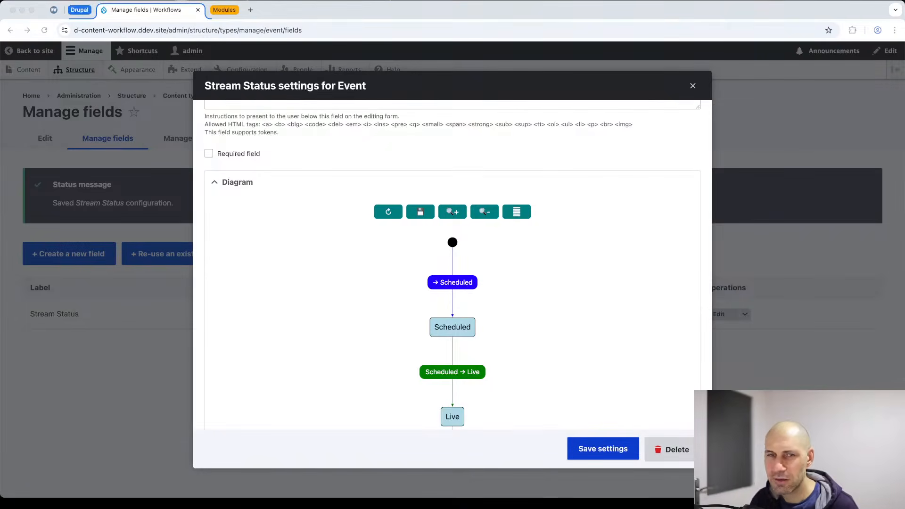
pyautogui.scroll(-10, 404, 326)
# Replace the workflow YAML with a new definition adding Start Stream, End Stream, Archive and Reschedule, and save.
pyautogui.click(315, 283)
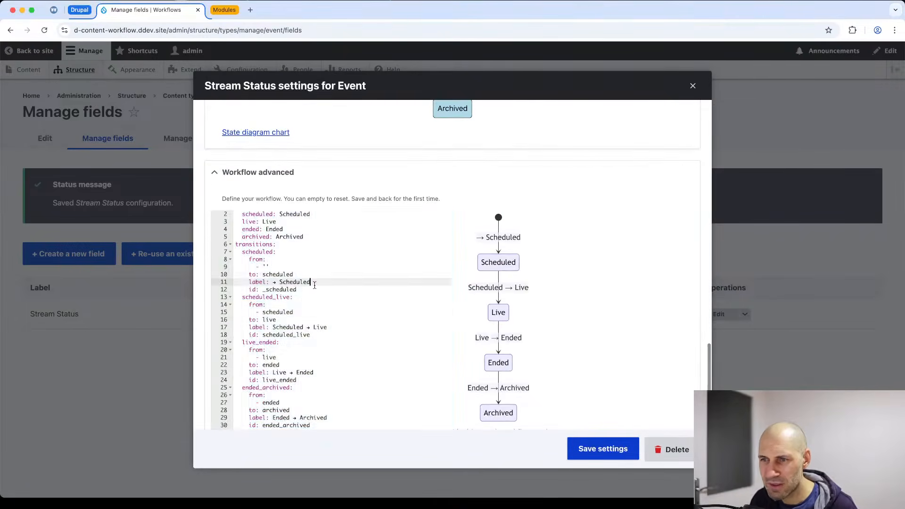
pyautogui.click(332, 313)
pyautogui.hotkey('ctrl', 'a')
pyautogui.press('BackSpace')
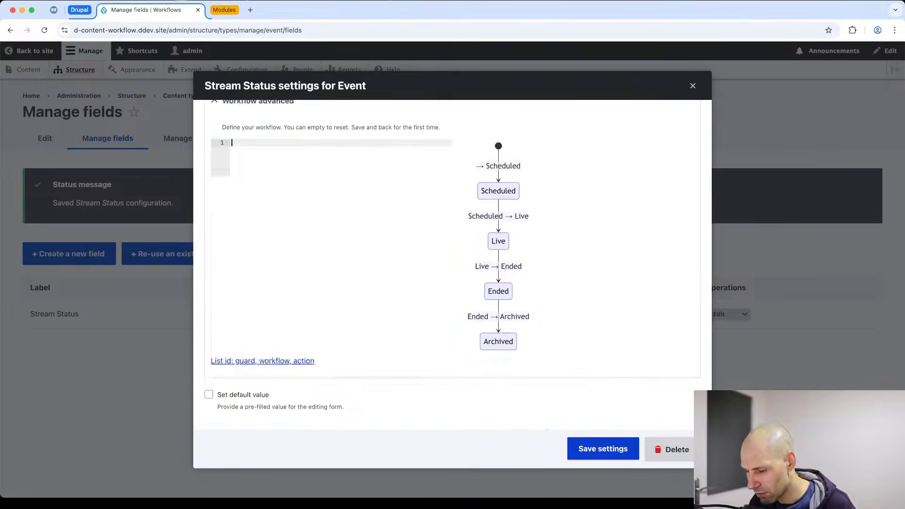
pyautogui.write('states:   scheduled:     label: Scheduled   live:     label: Live   ended:     label: Ended   archived:     label: Archived  transitions:   go_live:     label: "Start Stream"     from: [scheduled]     to: live    end_stream:     label: "End Stream"     from: [live]     to: ended    archive:     label: "Archive"     from: [ended]     to: archived    reschedule:     label: "Reschedule"     from: [ended, archived]     to: scheduled')
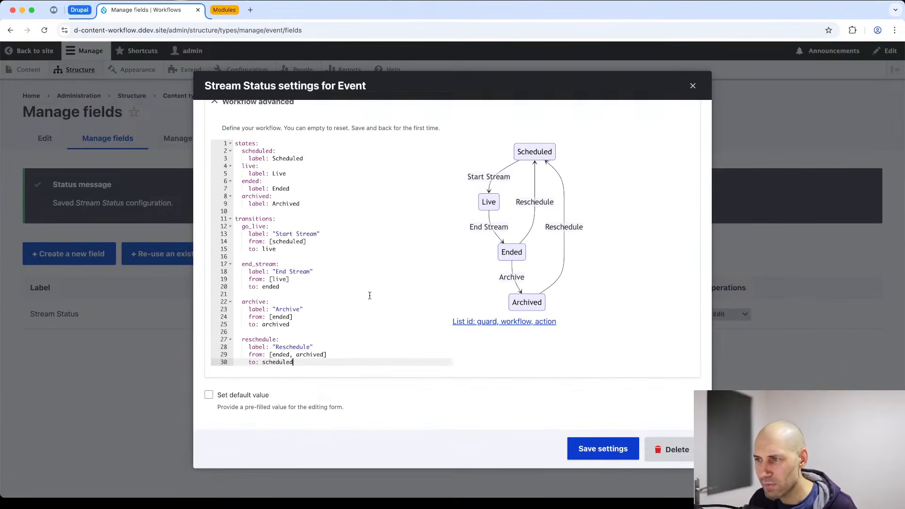
pyautogui.click(596, 454)
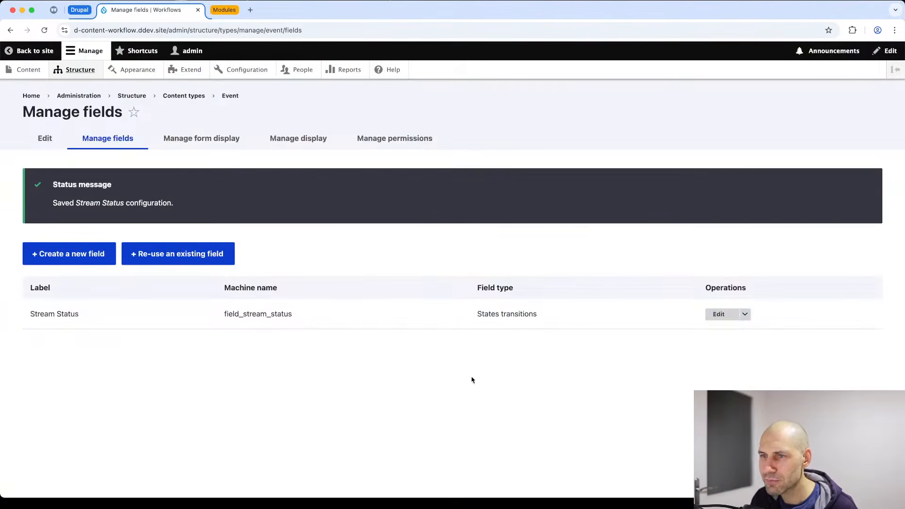
# Recheck the Stream Status workflow YAML, highlighting the empty from entry on lines 8–9, and save again.
pyautogui.click(714, 315)
pyautogui.scroll(-15, 542, 335)
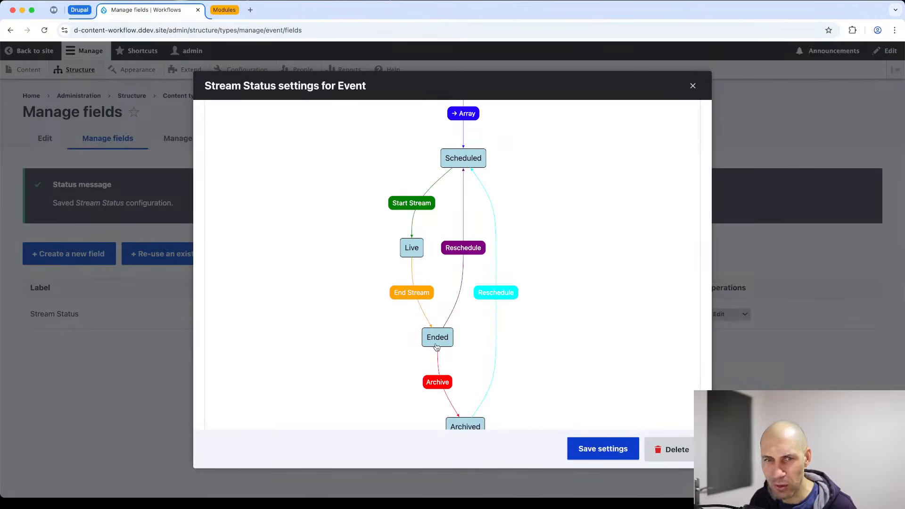
pyautogui.scroll(-10, 436, 346)
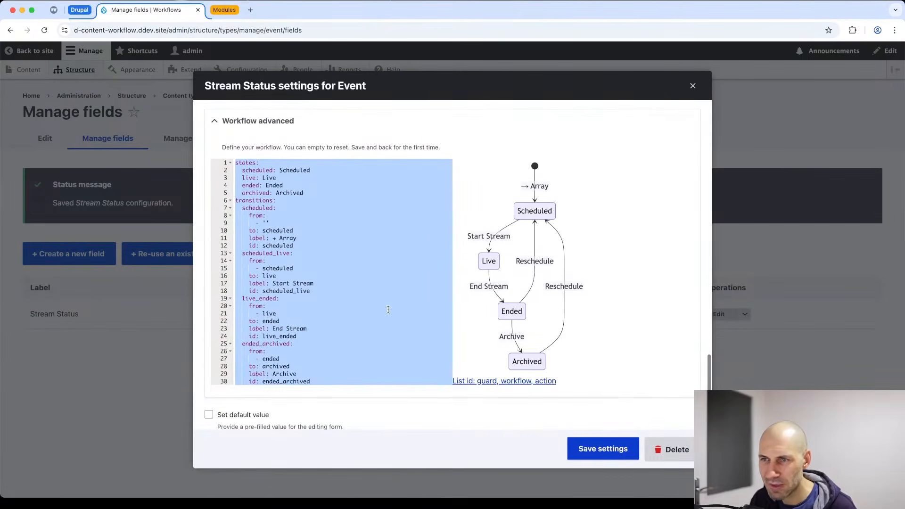
pyautogui.click(242, 171)
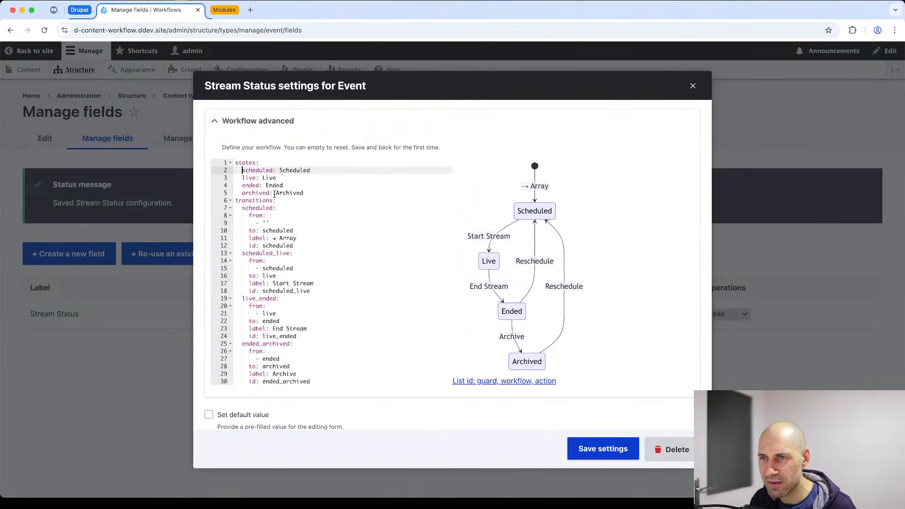
pyautogui.scroll(-1, 271, 204)
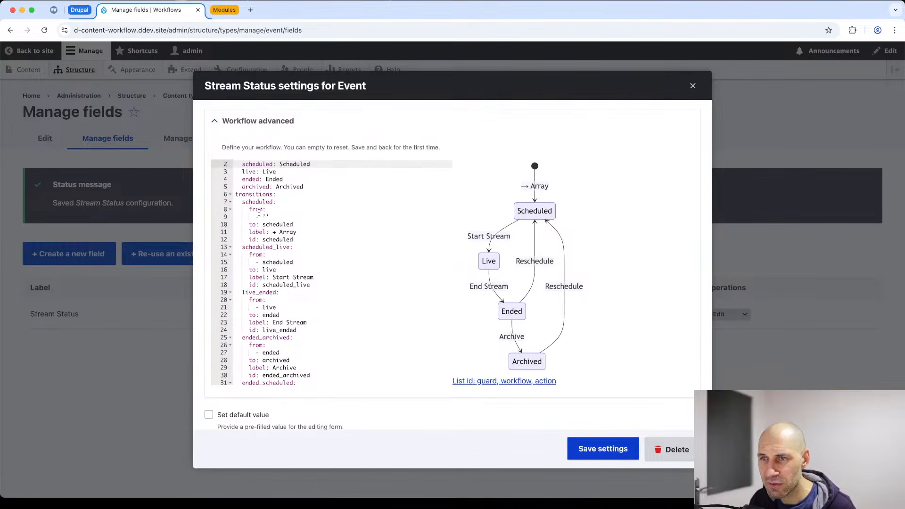
pyautogui.moveTo(269, 216); pyautogui.dragTo(237, 210)
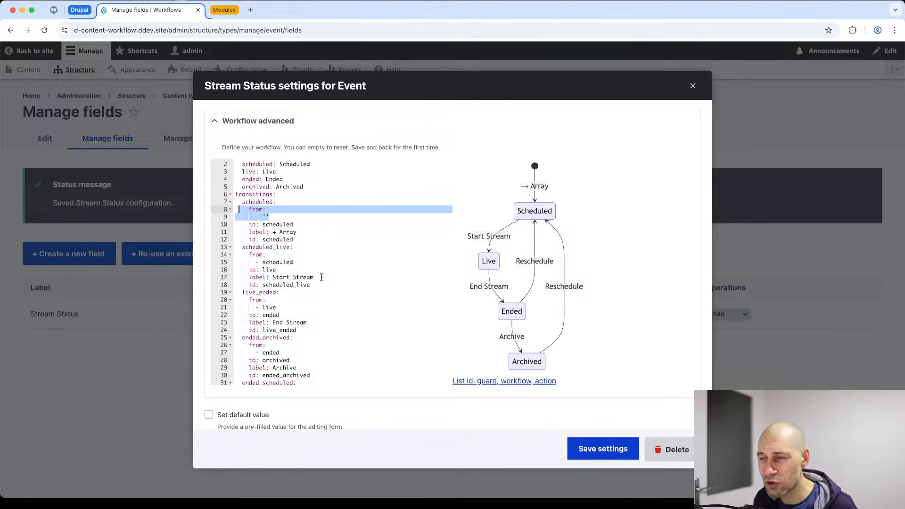
pyautogui.scroll(-1, 322, 279)
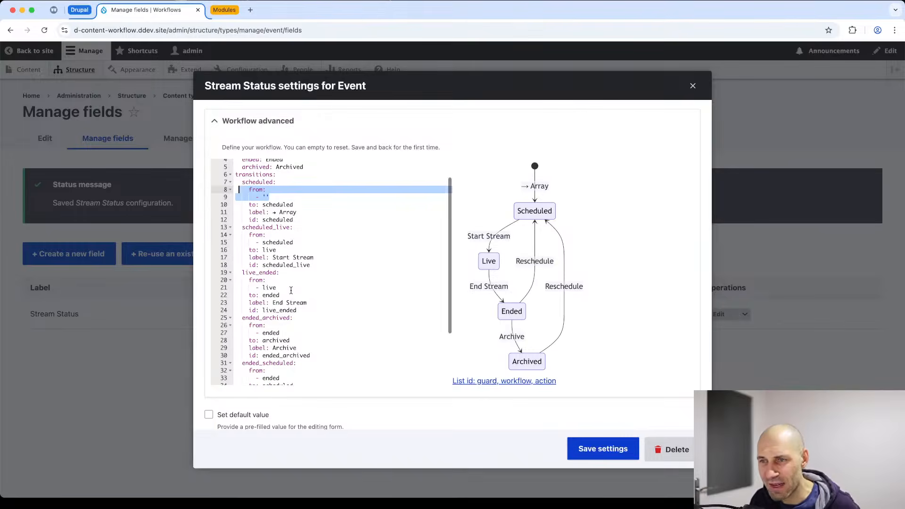
pyautogui.scroll(-1, 278, 315)
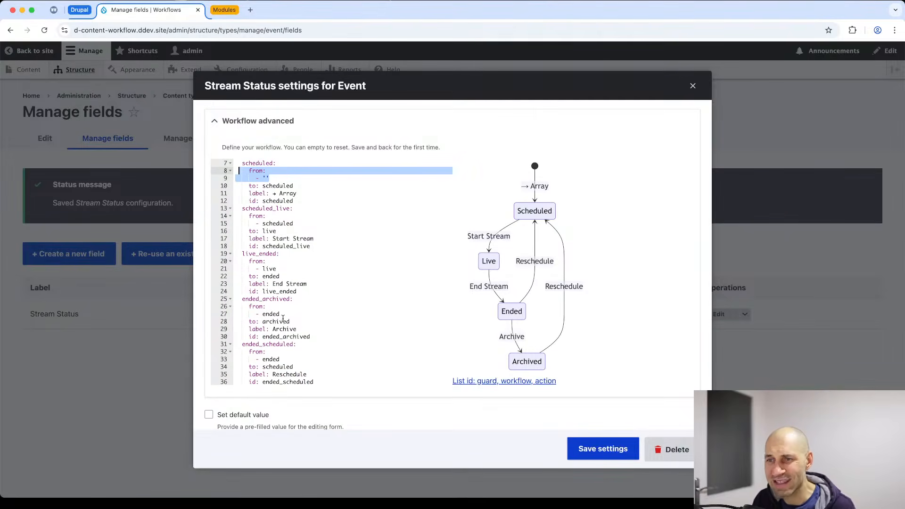
pyautogui.scroll(-1, 284, 318)
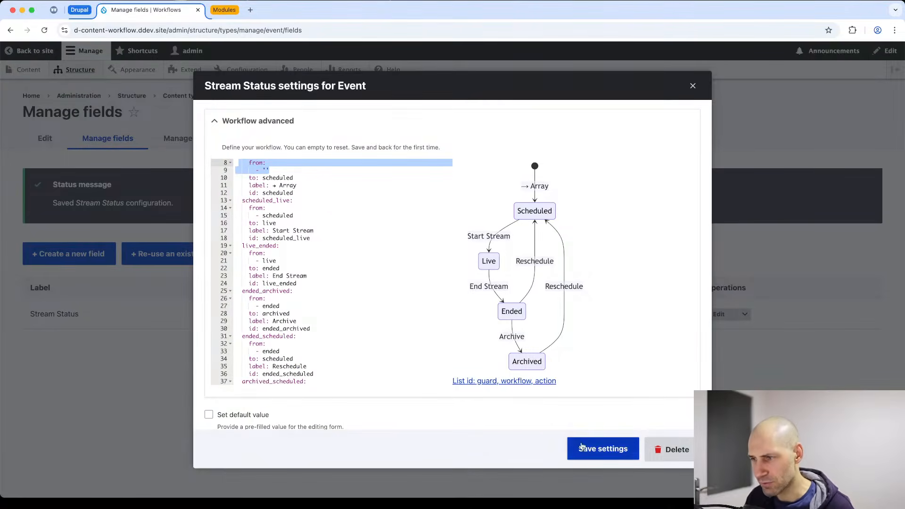
pyautogui.click(603, 453)
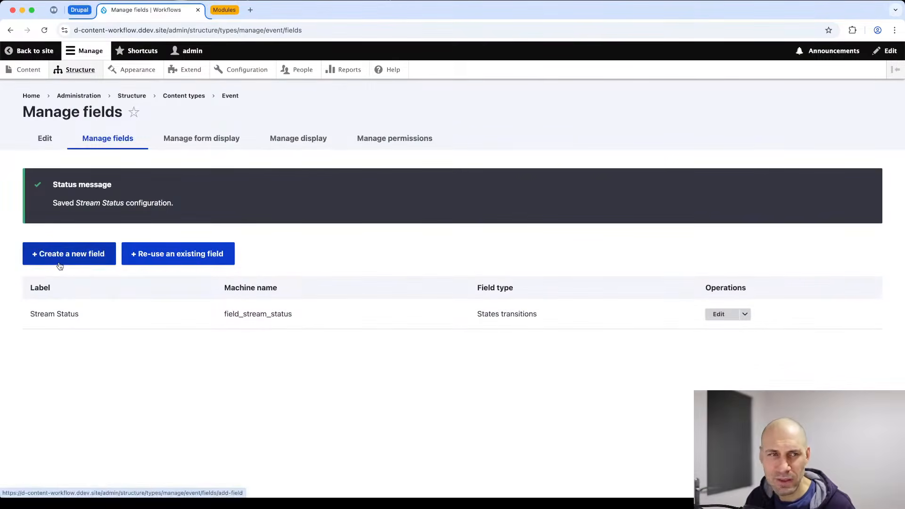
# Create and save a new Event titled 'Test stream' with Stream Status set to Scheduled.
pyautogui.click(27, 70)
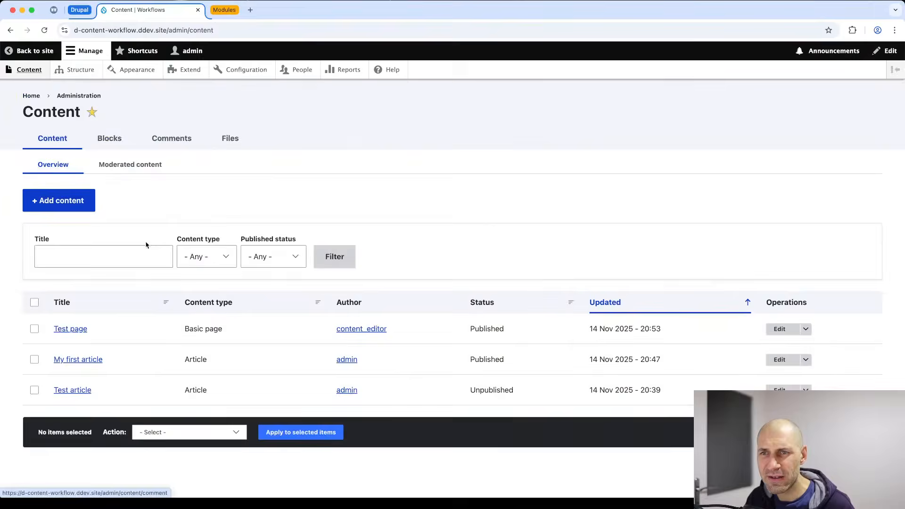
pyautogui.click(44, 202)
pyautogui.click(55, 238)
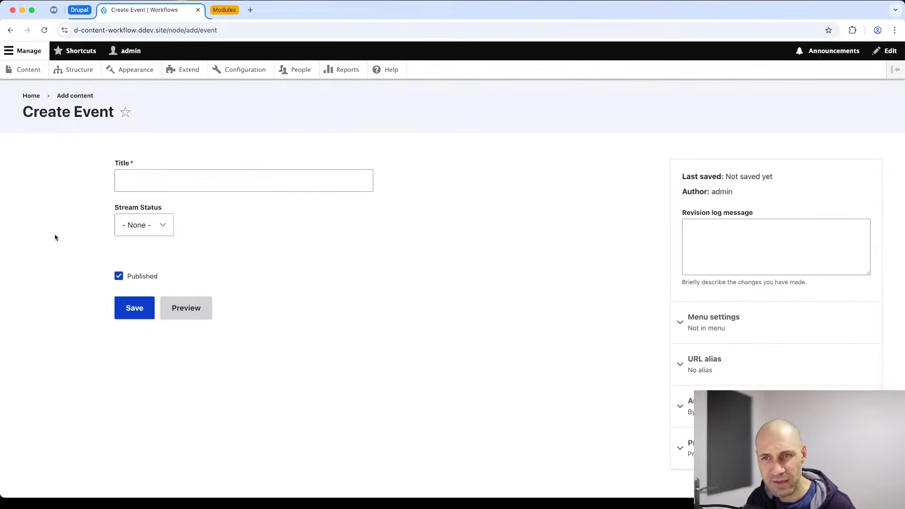
pyautogui.click(146, 225)
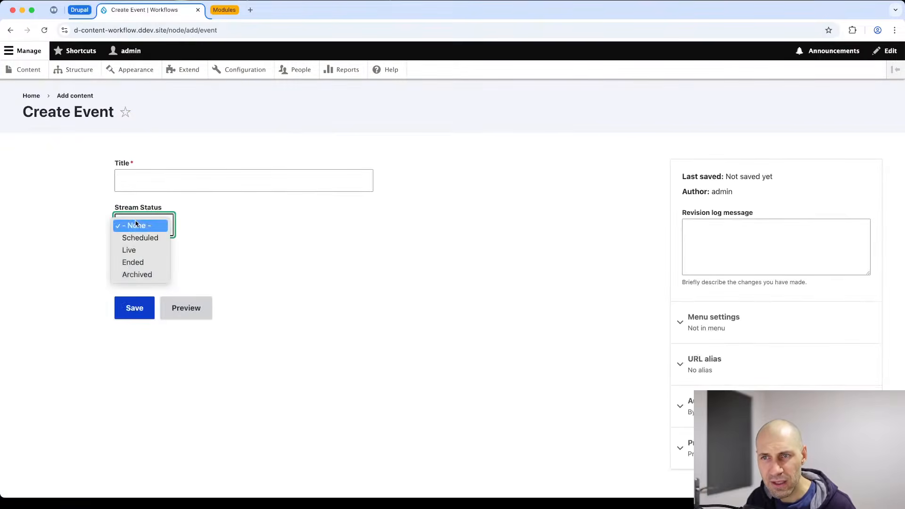
pyautogui.click(153, 238)
pyautogui.click(151, 184)
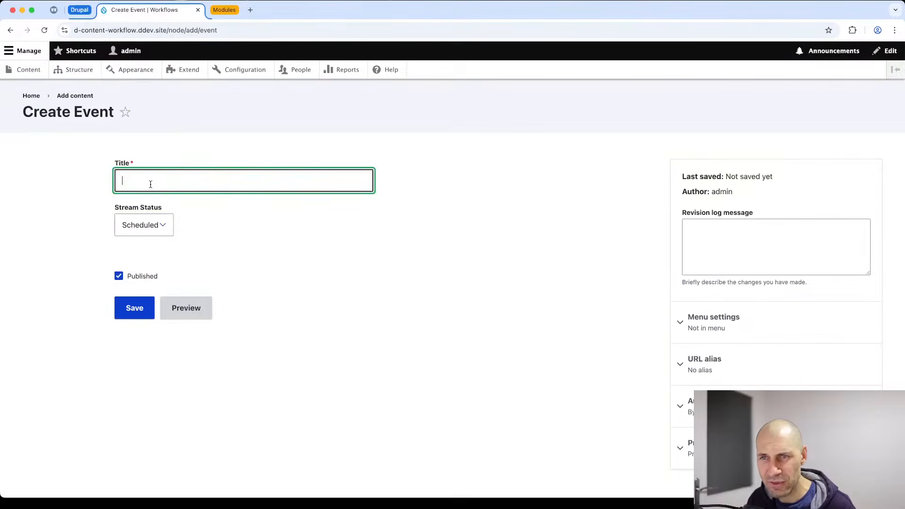
pyautogui.write('TEst')
pyautogui.press('BackSpace')
pyautogui.press('BackSpace')
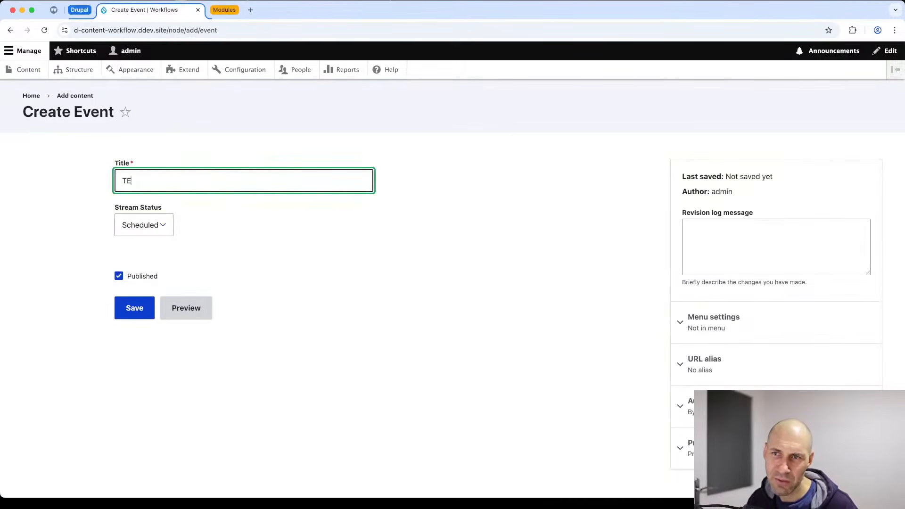
pyautogui.write('Test st')
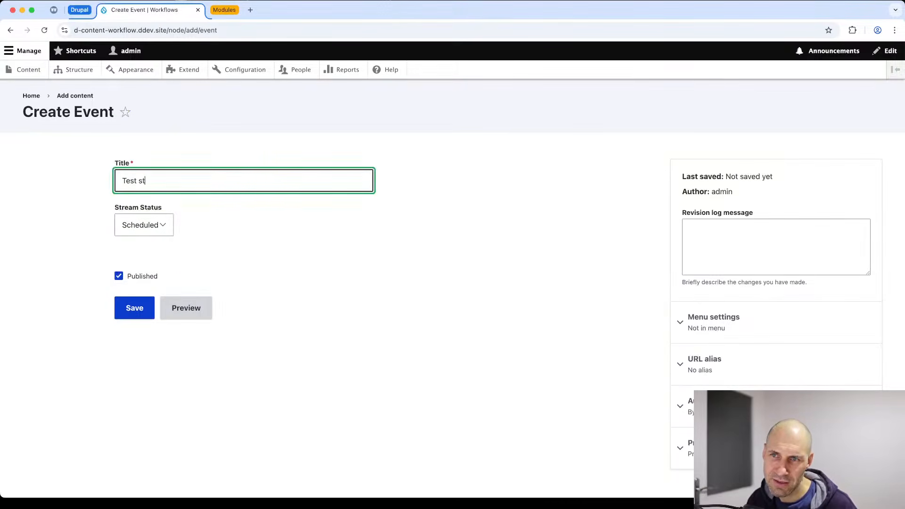
pyautogui.write('ream')
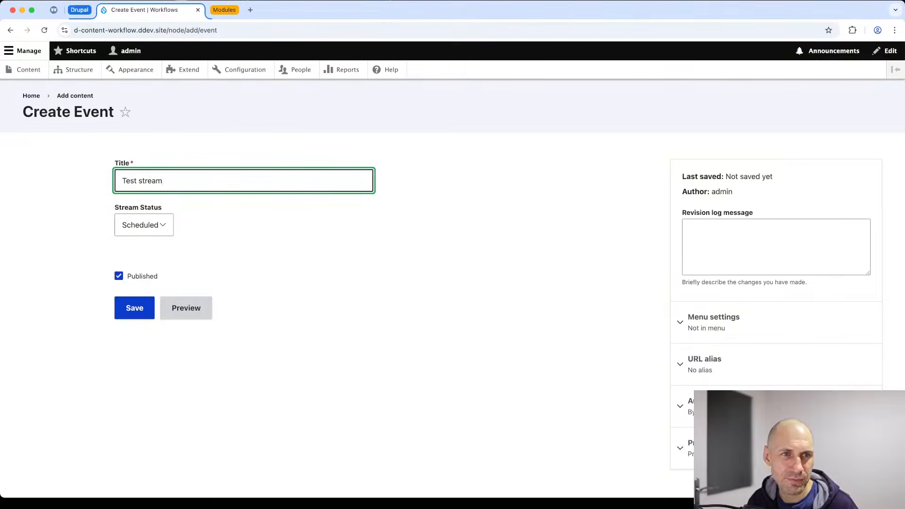
pyautogui.click(134, 308)
# Cycle Test stream through Start Stream, End Stream, Reschedule and Archive until it ends Archived.
pyautogui.scroll(-5, 135, 314)
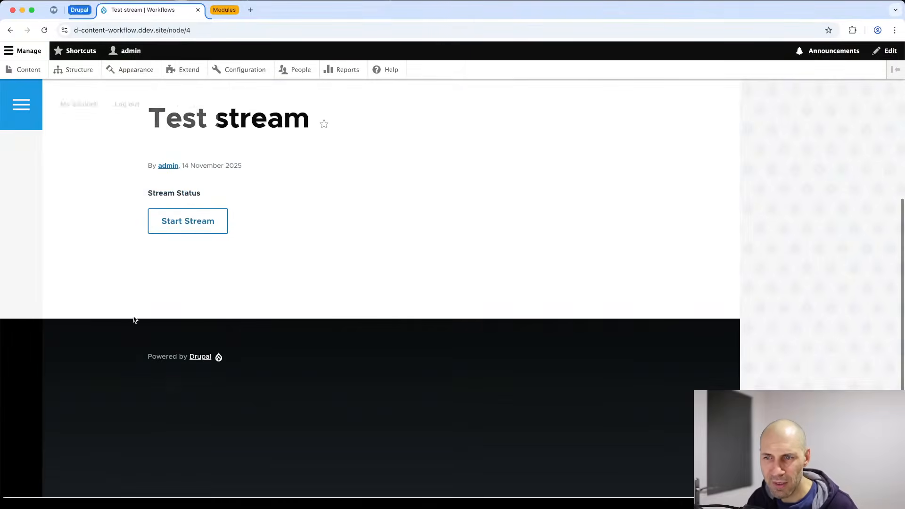
pyautogui.click(188, 230)
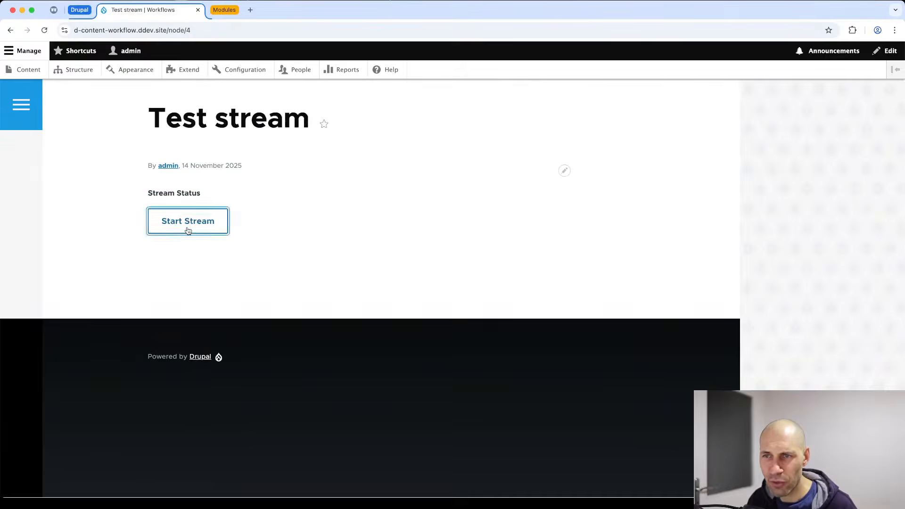
pyautogui.scroll(-1, 213, 288)
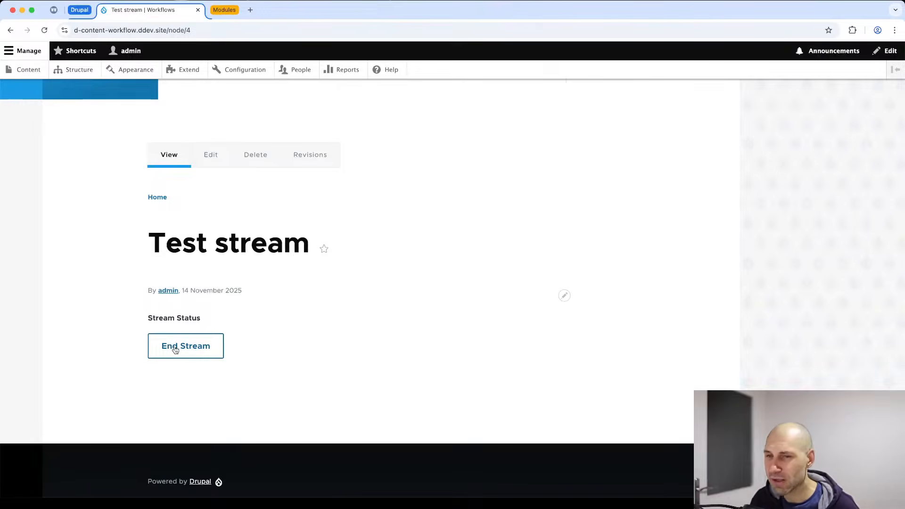
pyautogui.click(175, 349)
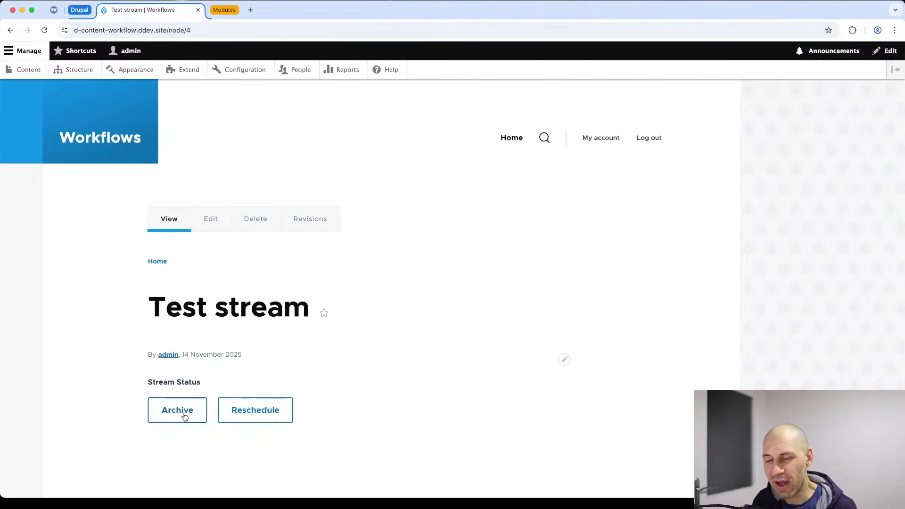
pyautogui.click(253, 421)
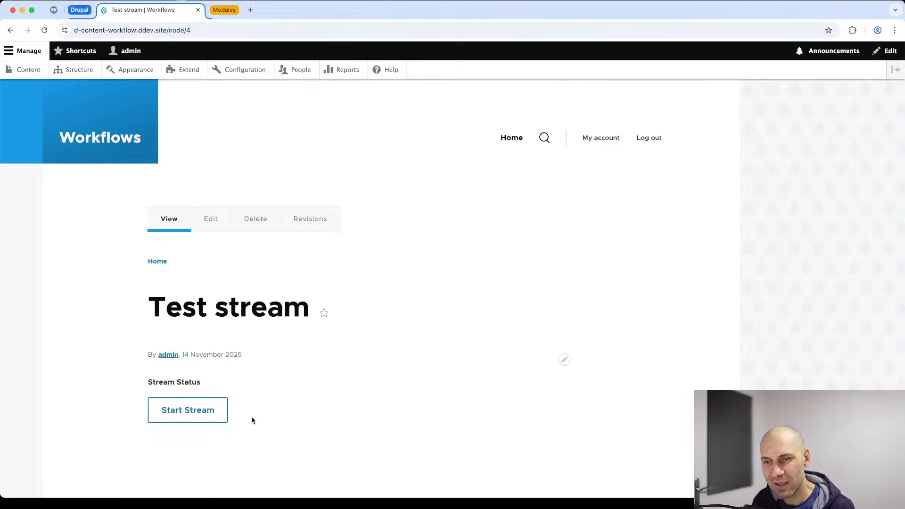
pyautogui.click(196, 411)
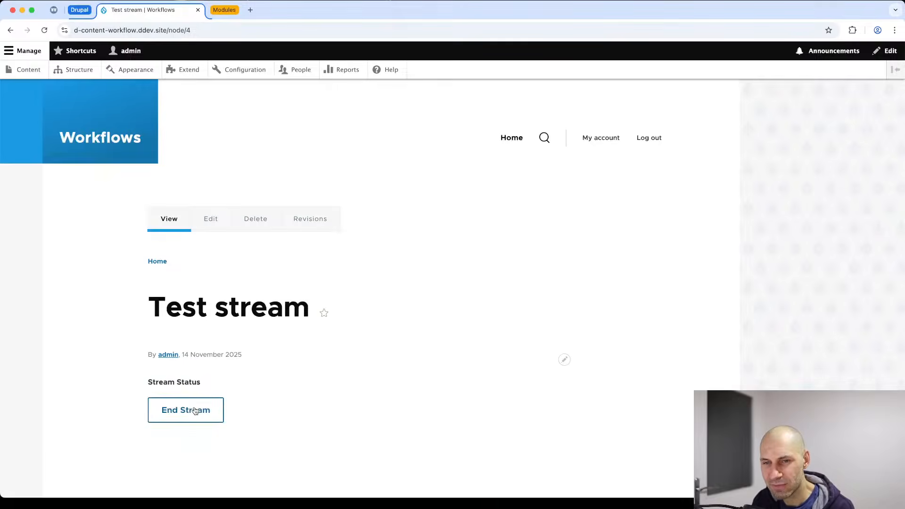
pyautogui.click(195, 411)
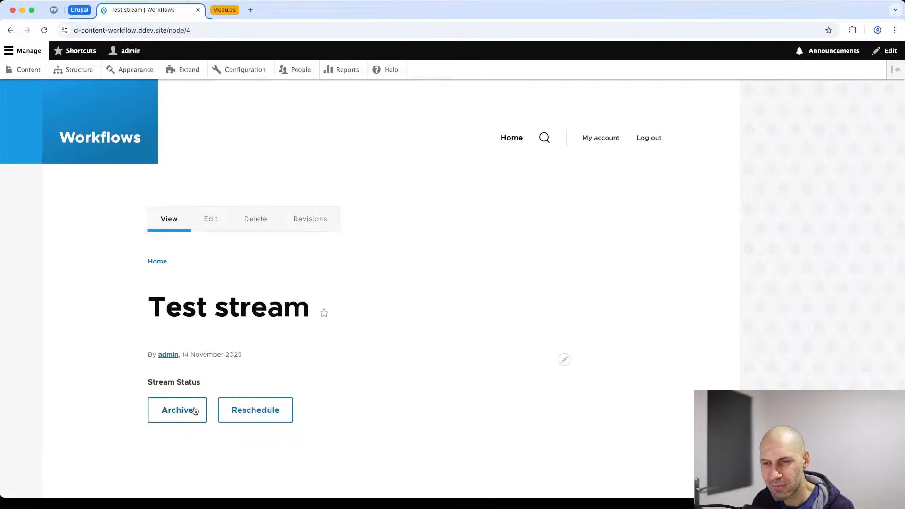
pyautogui.click(195, 411)
pyautogui.click(195, 412)
pyautogui.click(195, 411)
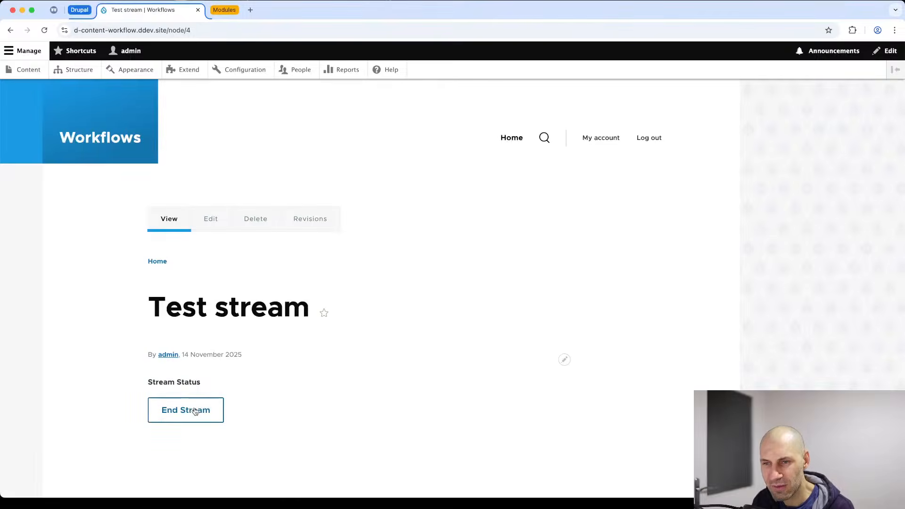
pyautogui.click(195, 411)
pyautogui.click(197, 409)
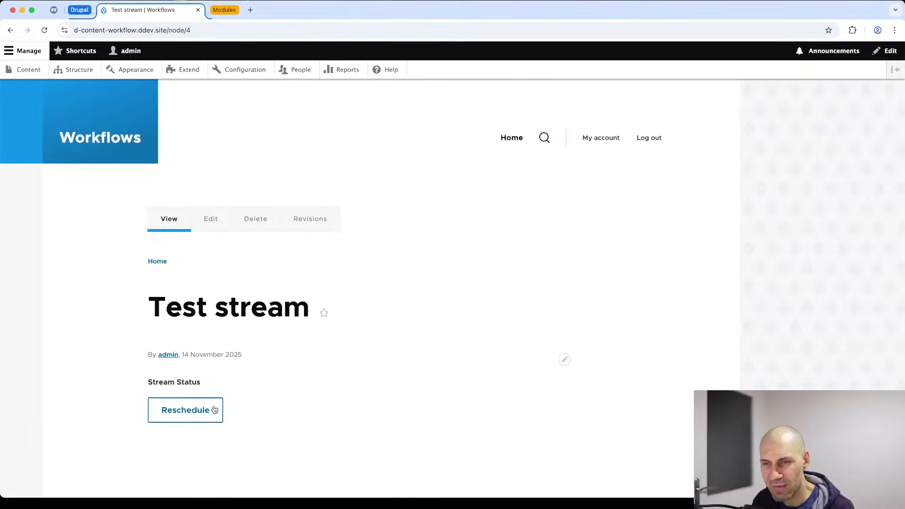
# Confirm in the event's edit form that Stream Status is Archived, leaving without saving.
pyautogui.click(195, 216)
pyautogui.click(140, 247)
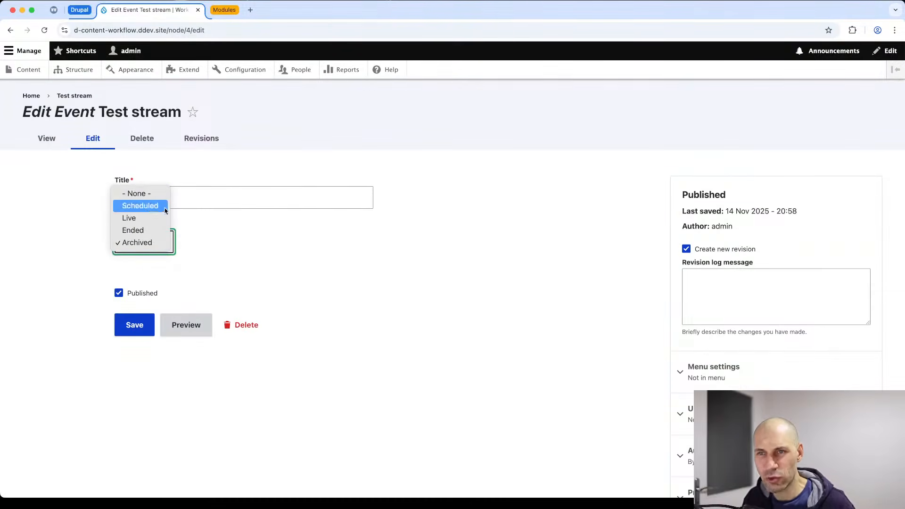
pyautogui.click(246, 283)
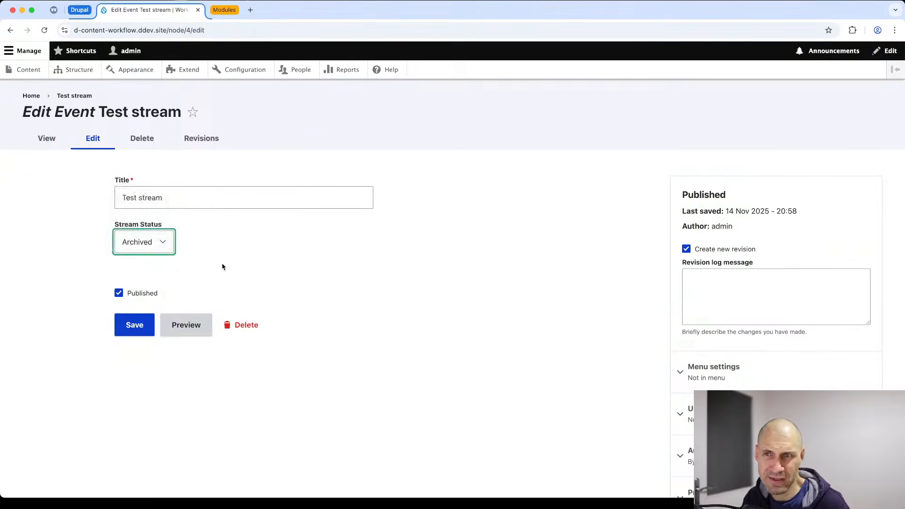
pyautogui.click(222, 265)
pyautogui.press('super+Left')
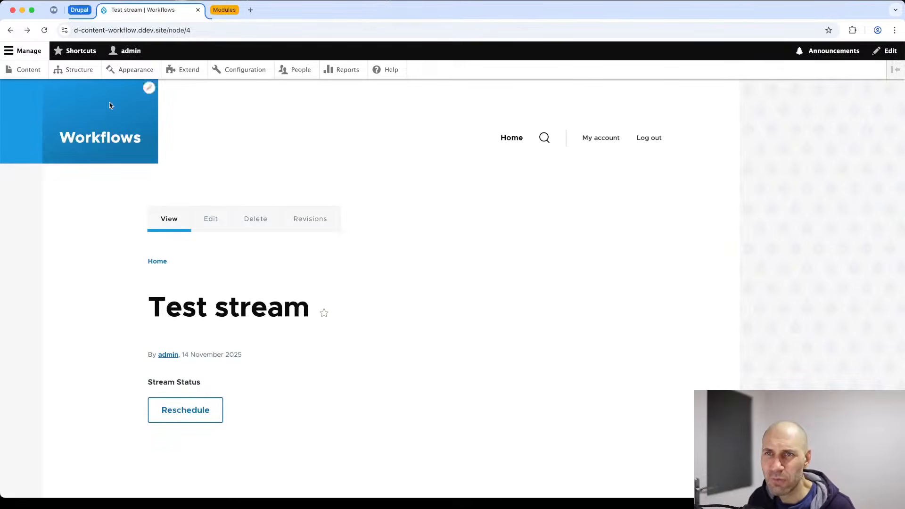
pyautogui.click(76, 69)
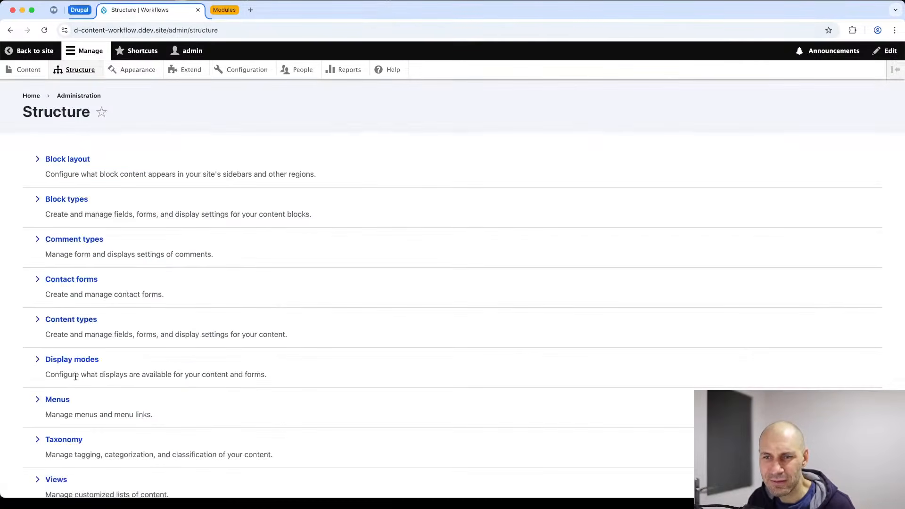
# Open the Event Stream Status settings and edit the Start Stream transition.
pyautogui.scroll(-3, 77, 330)
pyautogui.scroll(1, 75, 133)
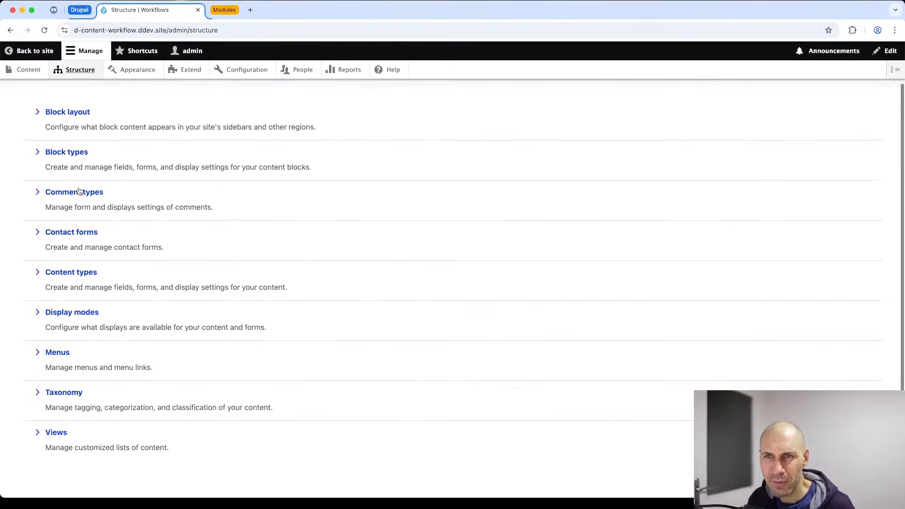
pyautogui.click(81, 278)
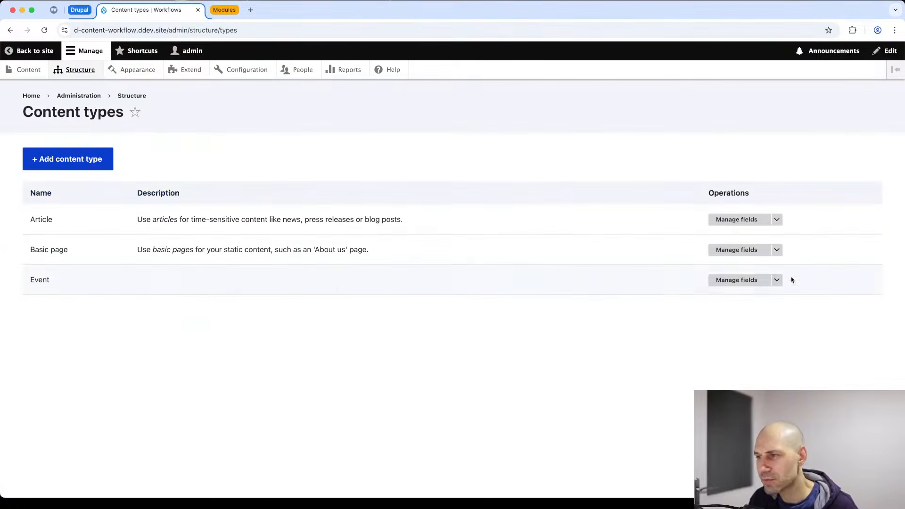
pyautogui.click(753, 279)
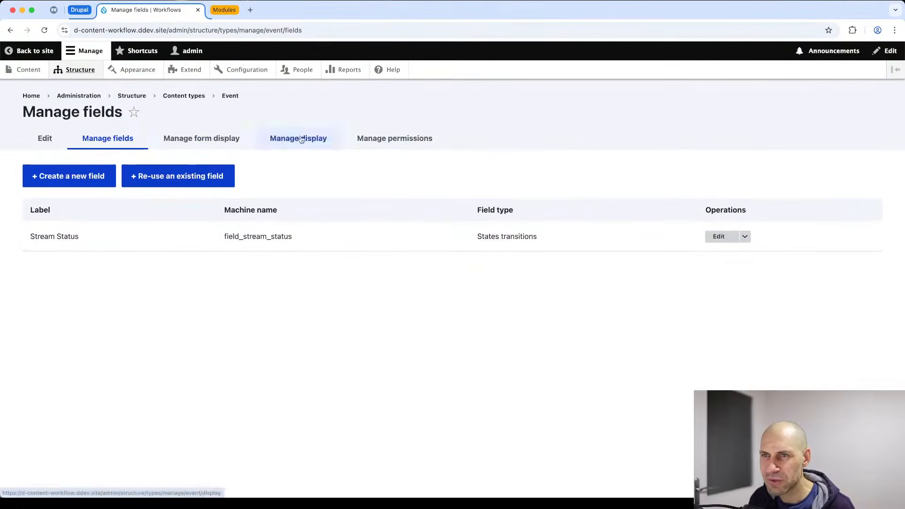
pyautogui.click(719, 236)
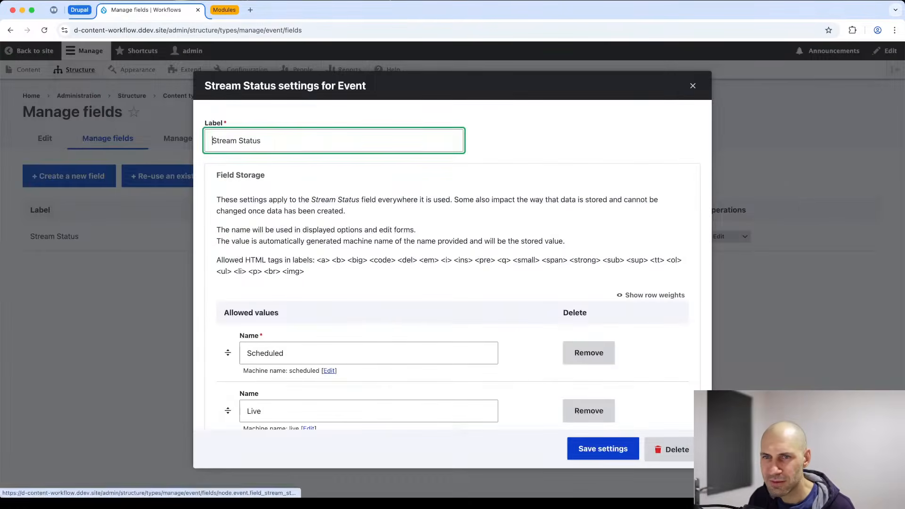
pyautogui.scroll(-2, 392, 316)
pyautogui.scroll(-10, 392, 316)
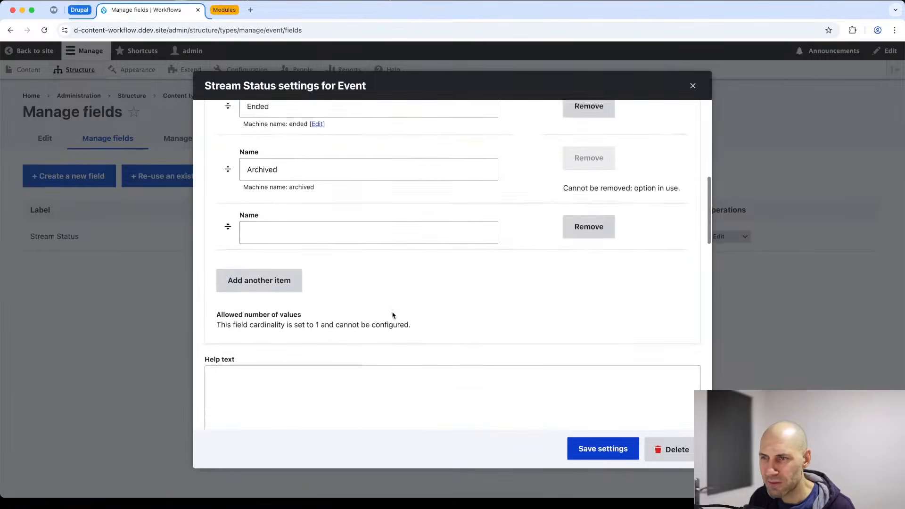
pyautogui.scroll(-5, 392, 316)
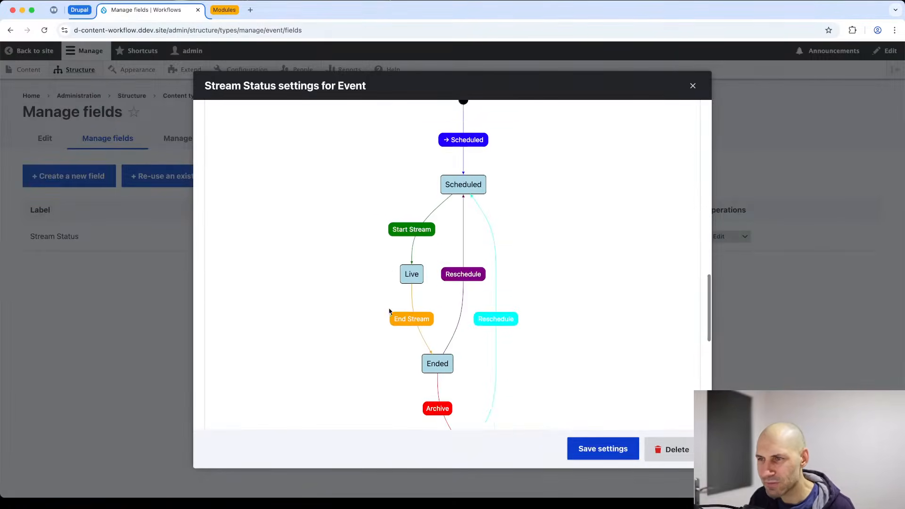
pyautogui.click(417, 211)
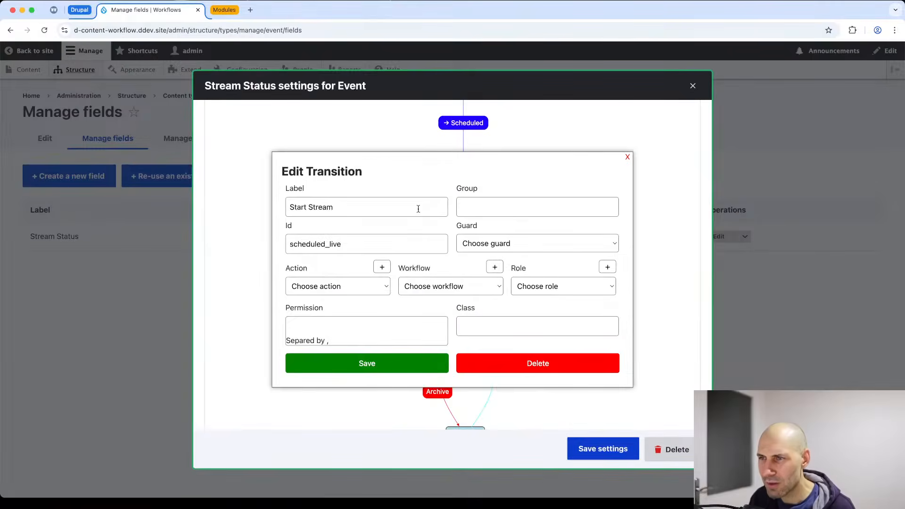
# Review the Action and Workflow options, then require the Content editor role for Start Stream.
pyautogui.click(321, 288)
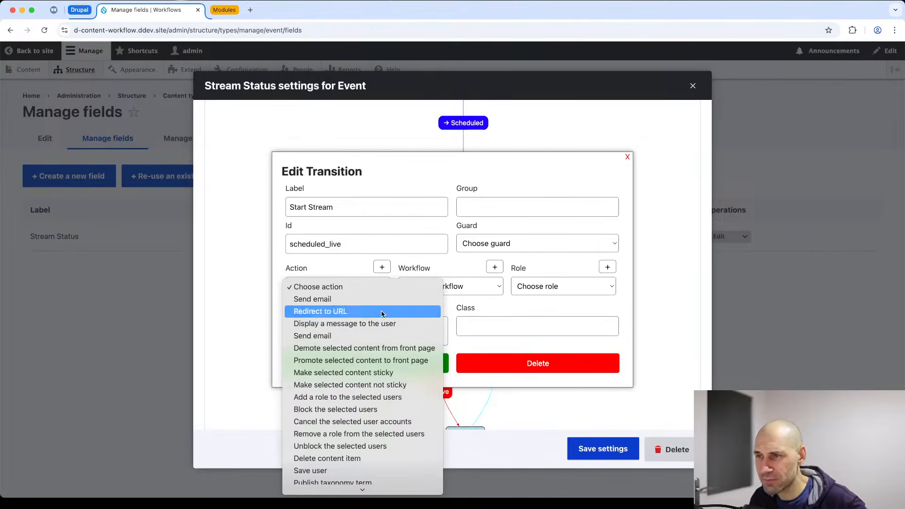
pyautogui.click(448, 266)
pyautogui.click(448, 288)
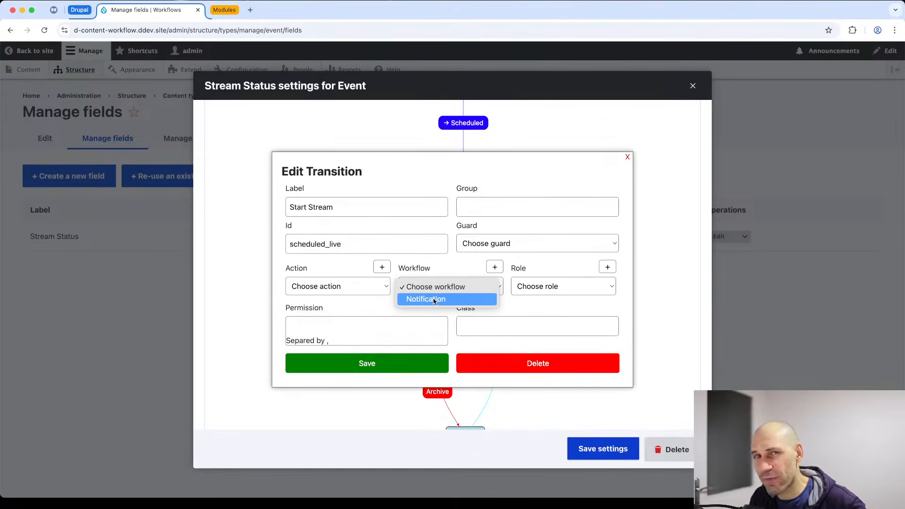
pyautogui.click(467, 264)
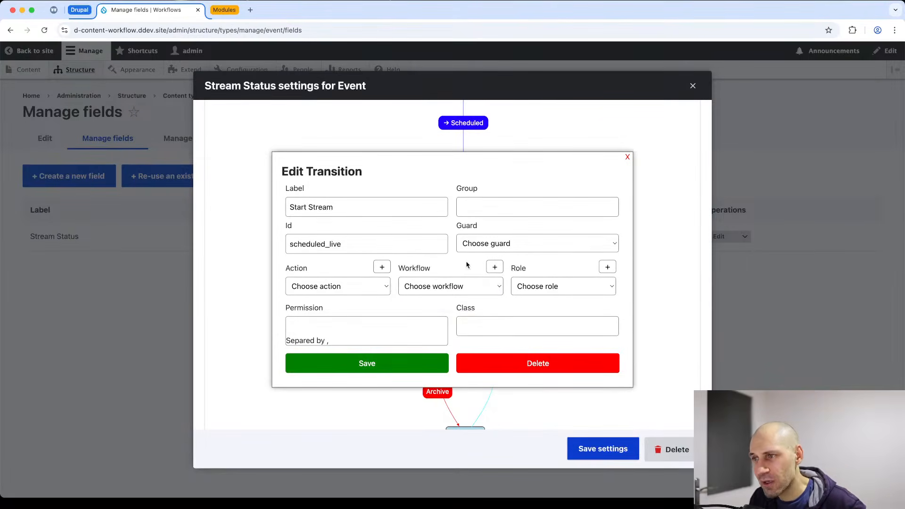
pyautogui.click(574, 281)
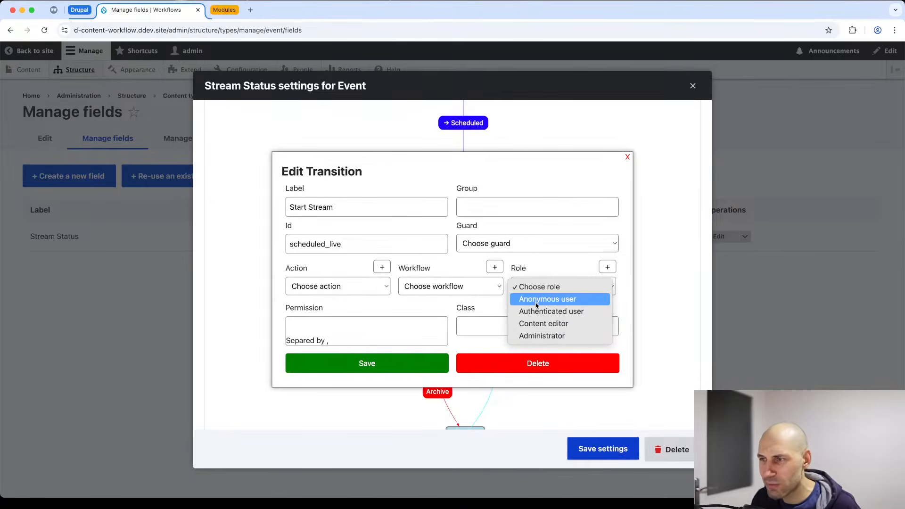
pyautogui.click(542, 324)
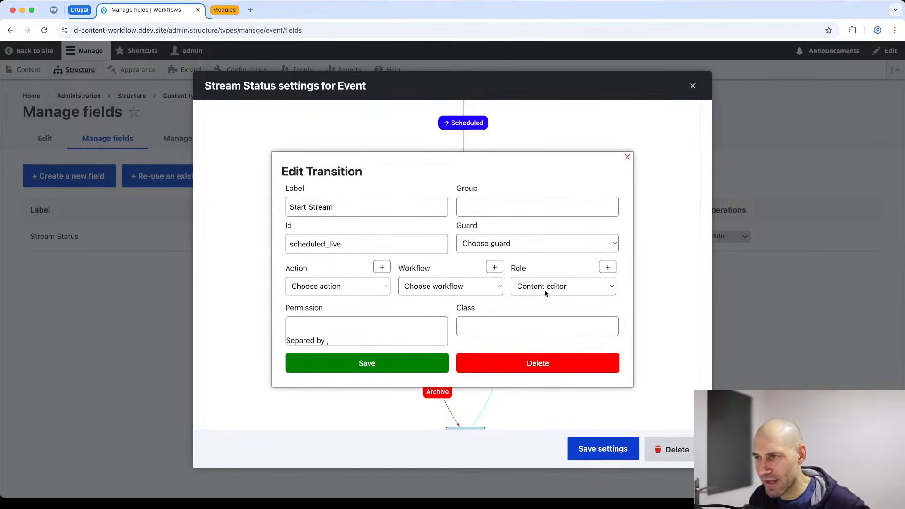
# Save the Start Stream transition and copy its content_editor role lines from the workflow YAML.
pyautogui.click(367, 364)
pyautogui.scroll(-5, 380, 349)
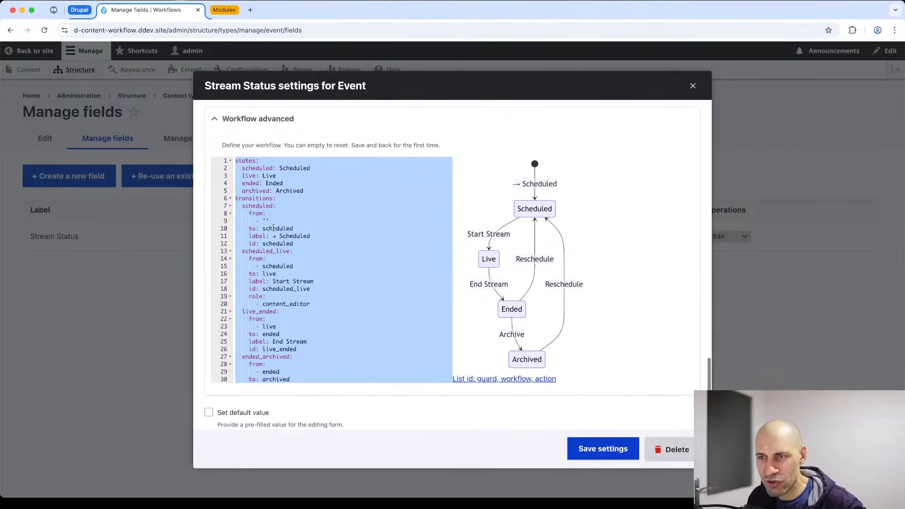
pyautogui.click(261, 213)
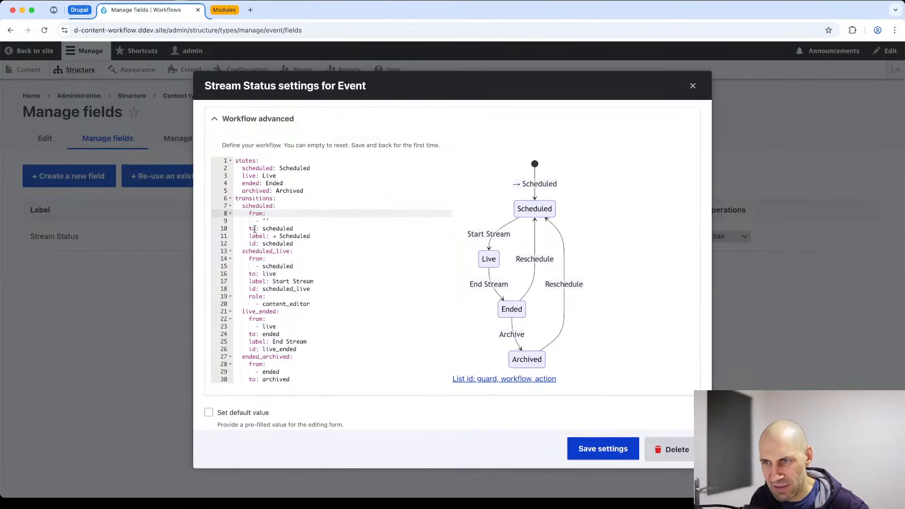
pyautogui.moveTo(326, 306); pyautogui.dragTo(224, 299)
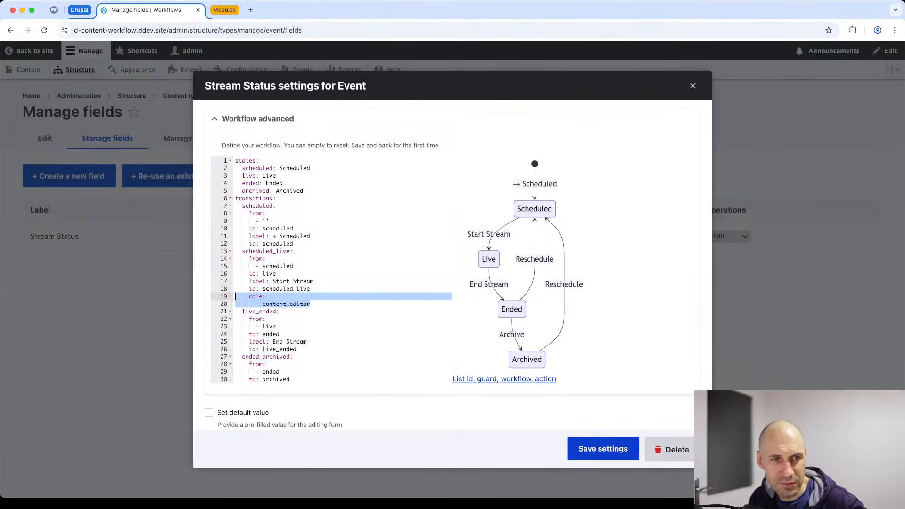
pyautogui.click(295, 296)
pyautogui.moveTo(324, 303); pyautogui.dragTo(217, 299)
pyautogui.press('super+c')
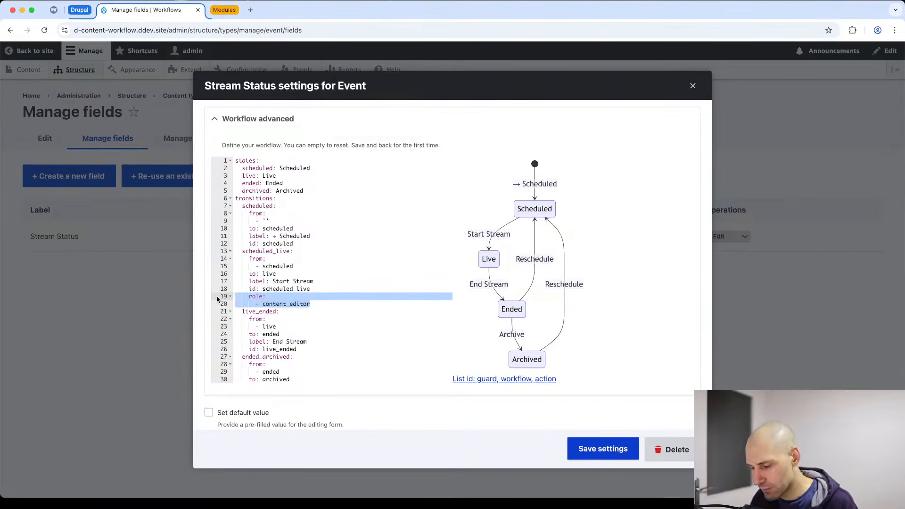
# Paste the content_editor role into the live_ended (End Stream) transition and save the Stream Status settings.
pyautogui.click(315, 347)
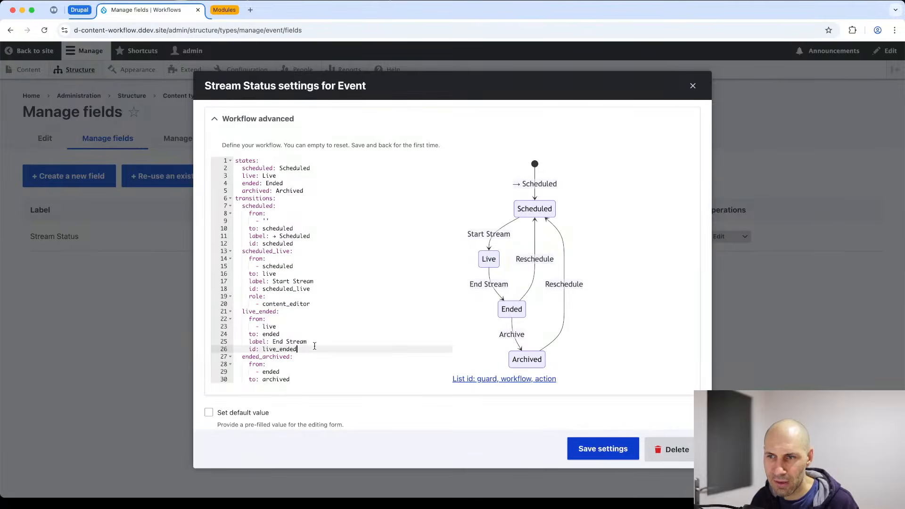
pyautogui.press('Return')
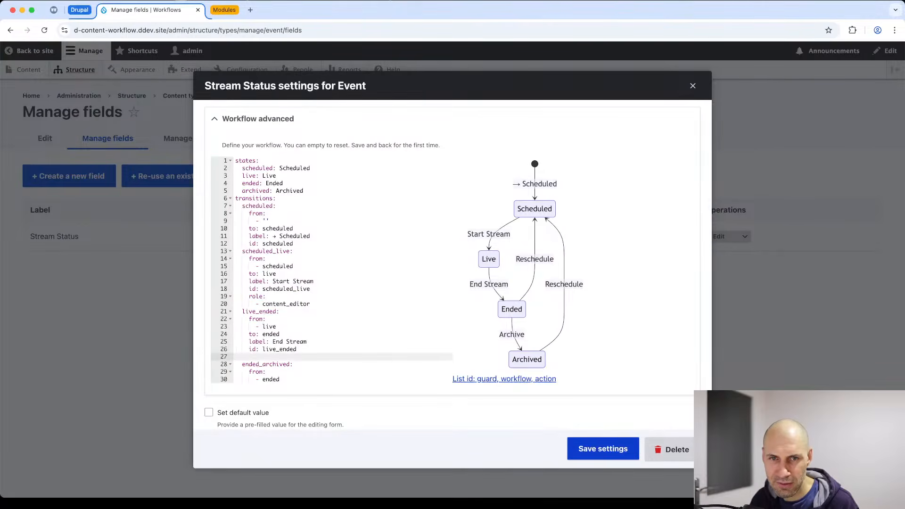
pyautogui.press('super+v')
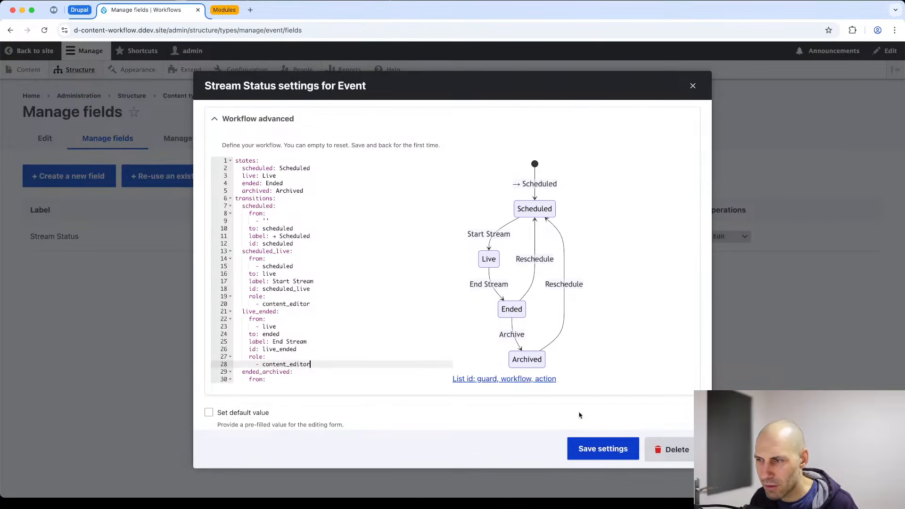
pyautogui.click(595, 450)
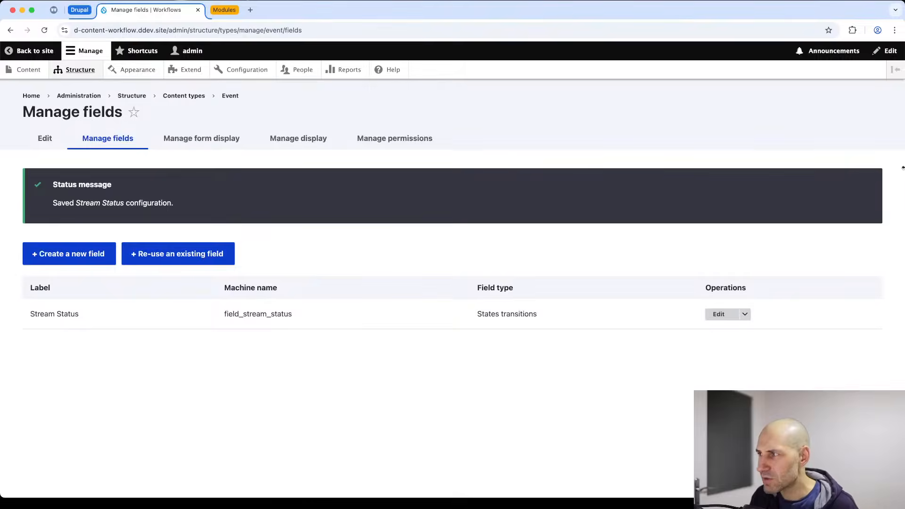
pyautogui.moveTo(901, 168); pyautogui.dragTo(808, 184)
# Dismiss the moderation message in the editor's window and open the admin role permissions page.
pyautogui.click(843, 191)
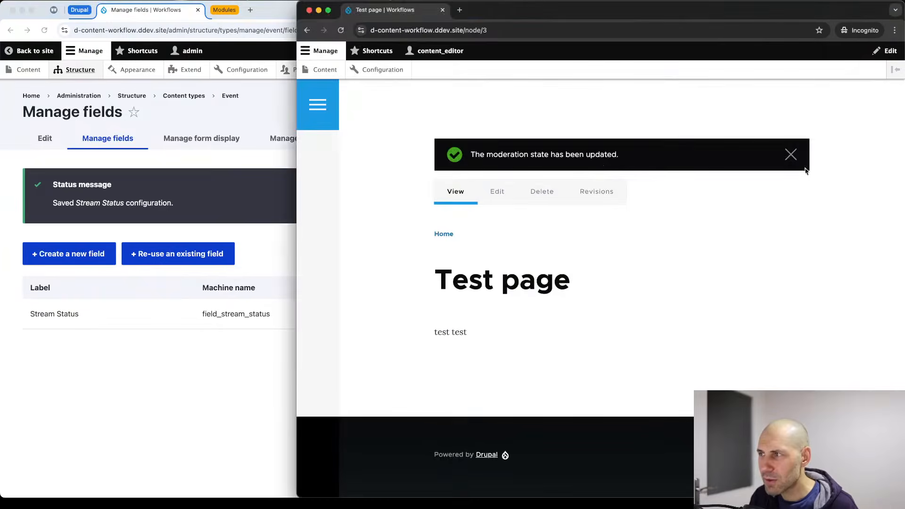
pyautogui.click(791, 155)
pyautogui.click(279, 186)
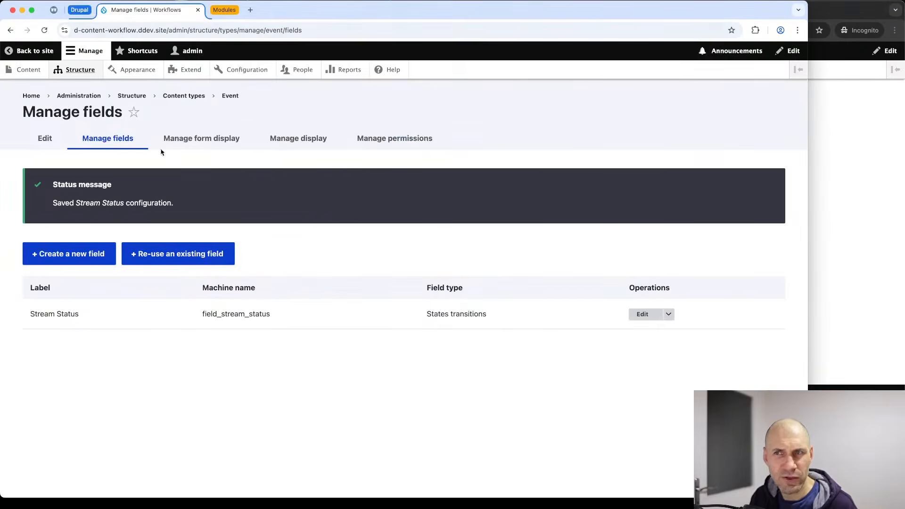
pyautogui.click(310, 71)
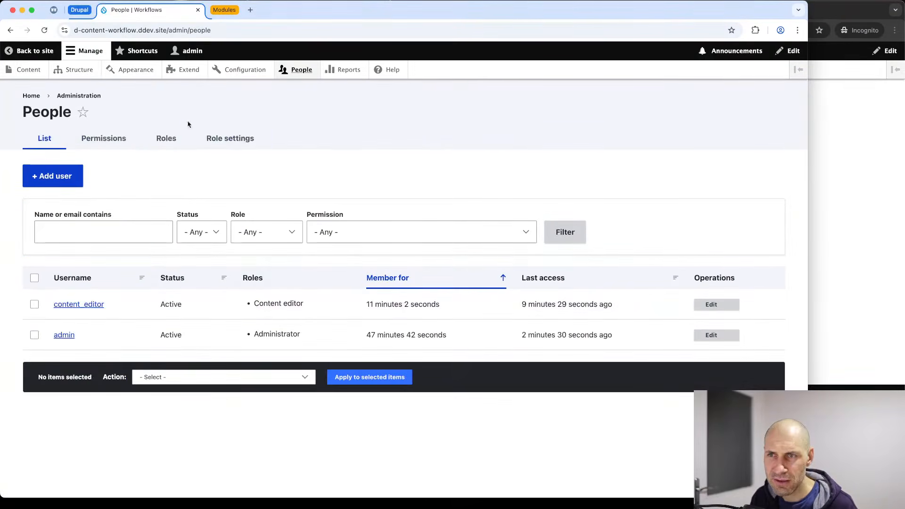
pyautogui.click(116, 138)
# Filter by 'event' and grant Content editor create, delete own, edit own and view revisions.
pyautogui.click(125, 255)
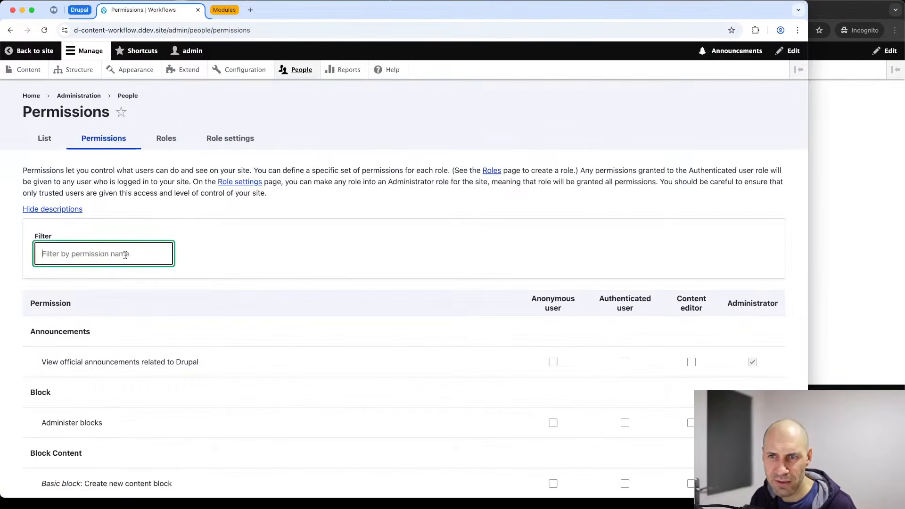
pyautogui.write('event')
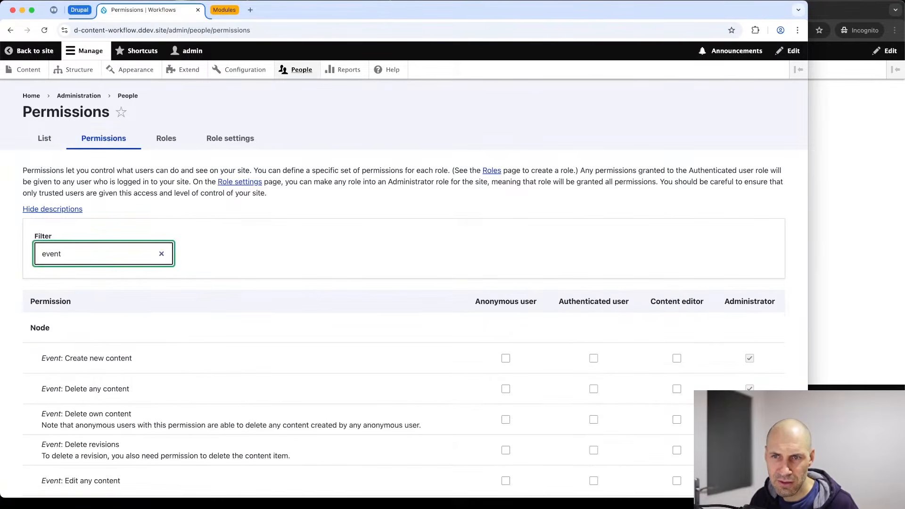
pyautogui.scroll(-5, 108, 255)
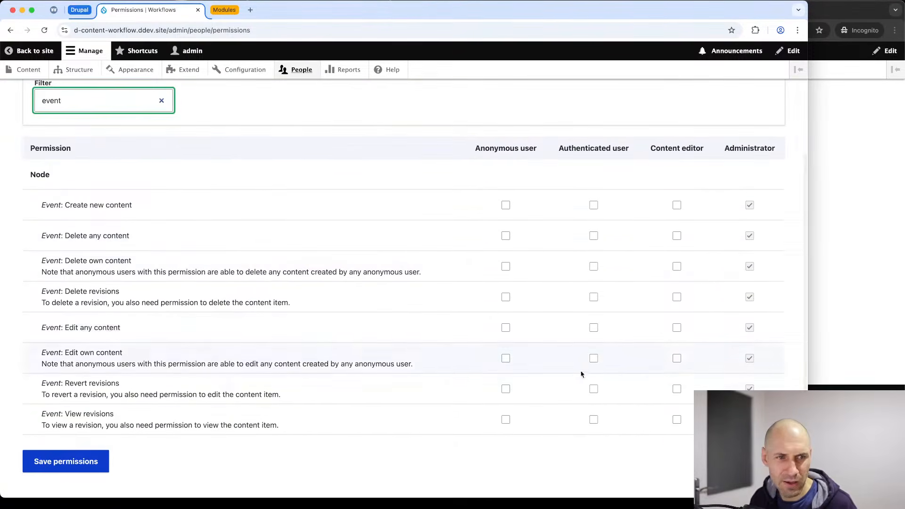
pyautogui.click(677, 419)
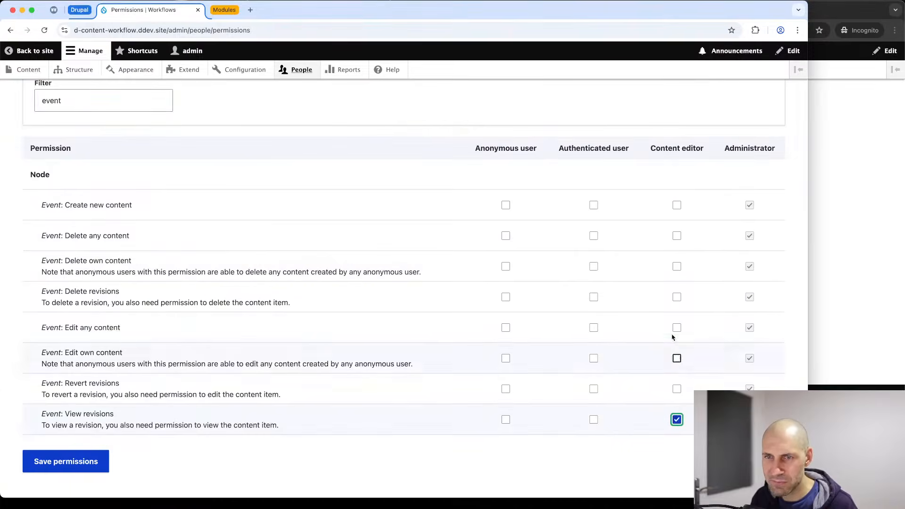
pyautogui.click(677, 205)
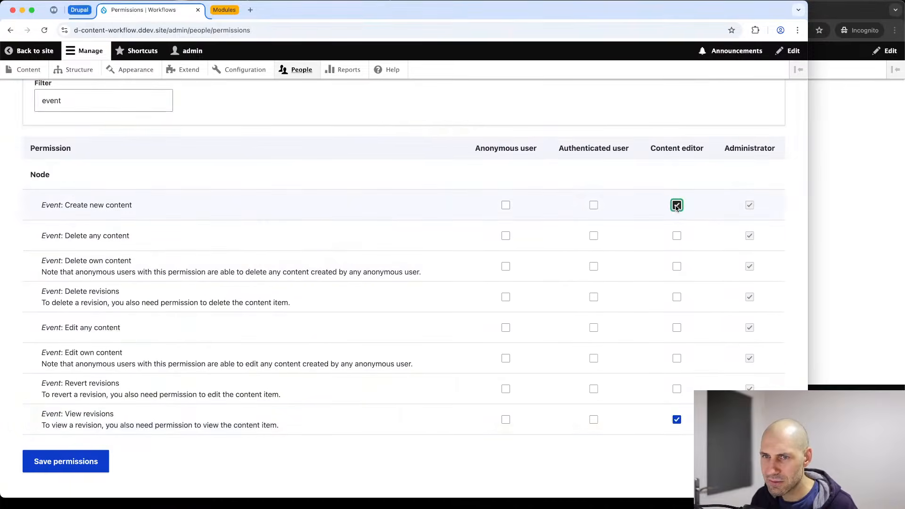
pyautogui.click(677, 267)
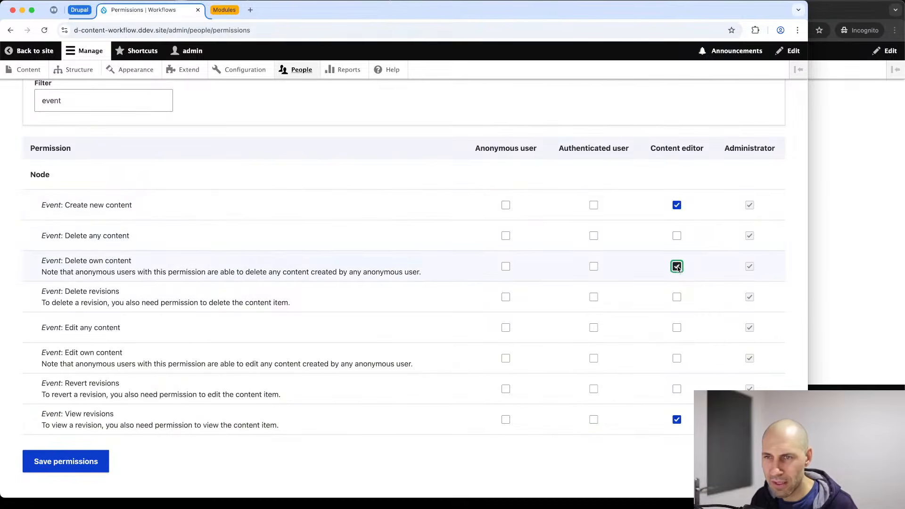
pyautogui.click(677, 359)
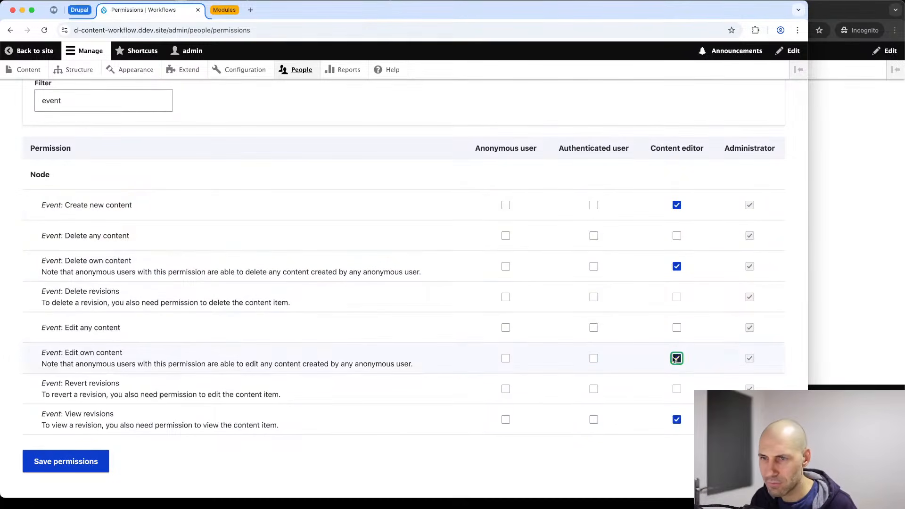
pyautogui.click(68, 469)
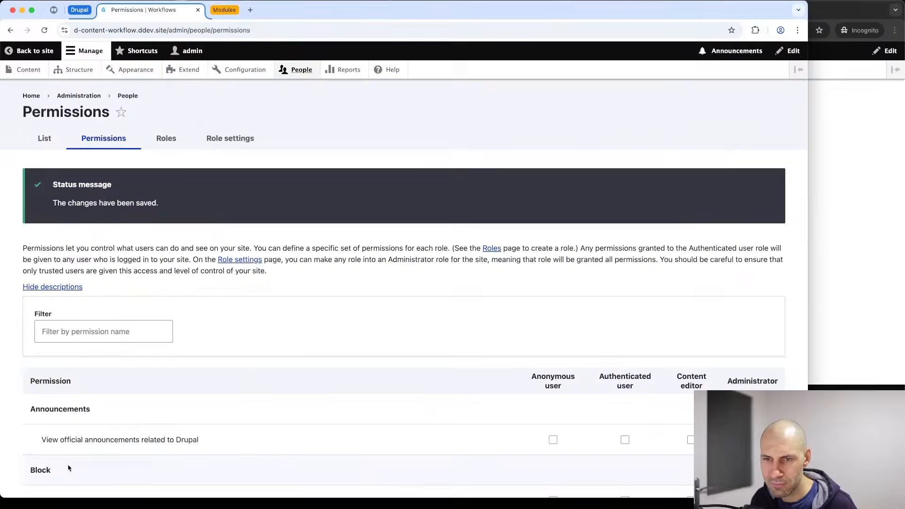
# As the content editor, create an Event titled 'New live stream' with Stream Status Scheduled.
pyautogui.click(877, 130)
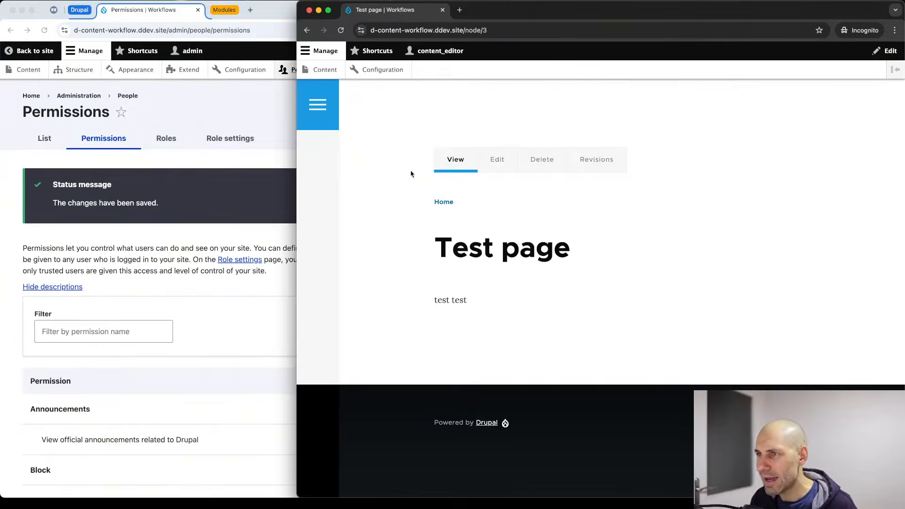
pyautogui.click(320, 69)
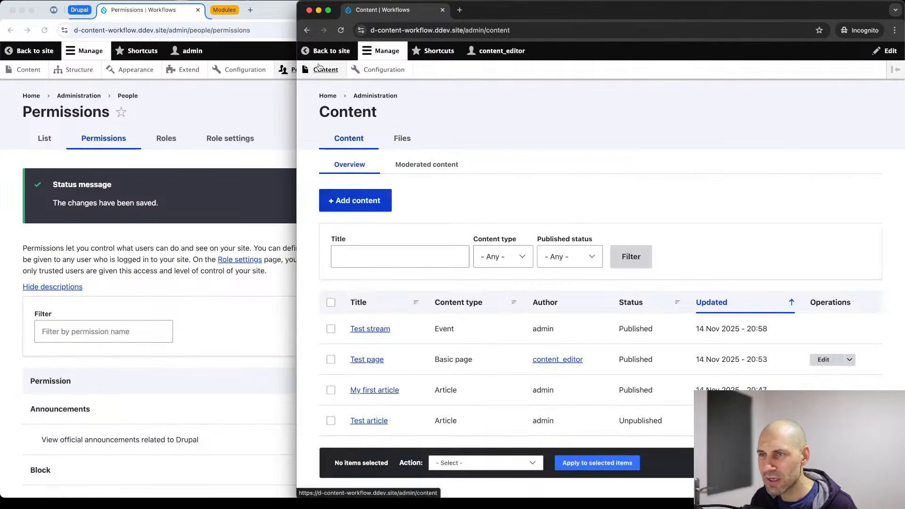
pyautogui.click(347, 200)
pyautogui.click(350, 239)
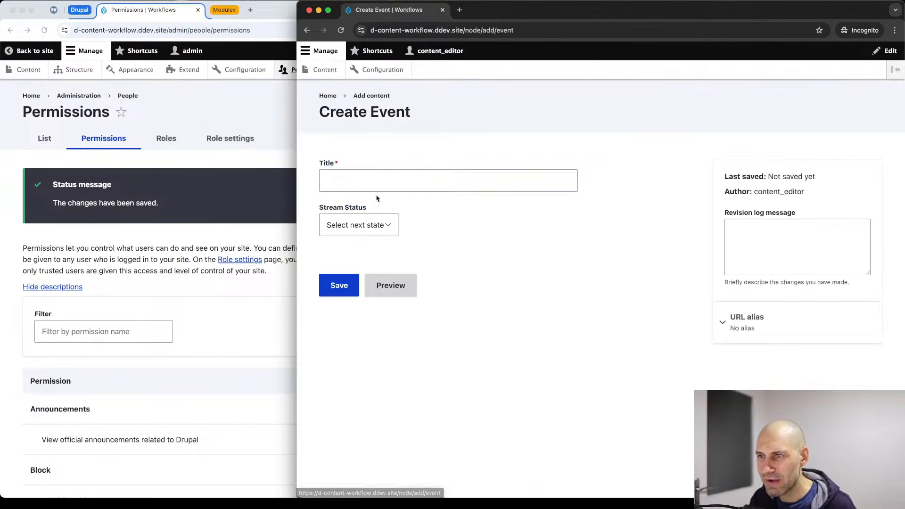
pyautogui.click(378, 176)
pyautogui.write('New')
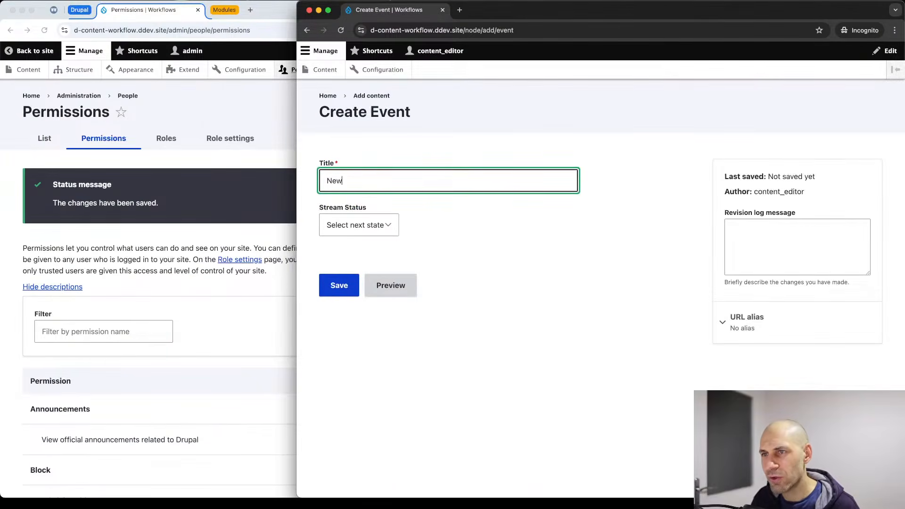
pyautogui.write(' live strem')
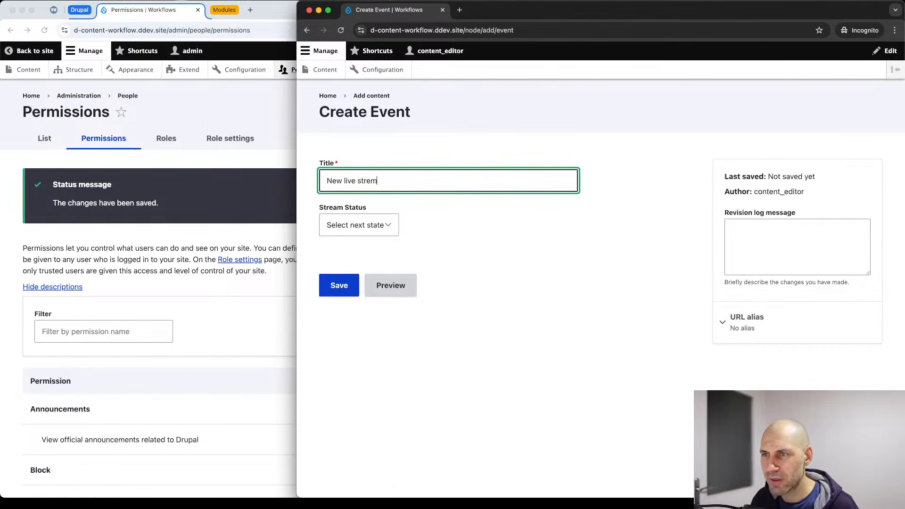
pyautogui.press('BackSpace')
pyautogui.press('BackSpace')
pyautogui.press('BackSpace')
pyautogui.press('BackSpace')
pyautogui.press('BackSpace')
pyautogui.write('stream')
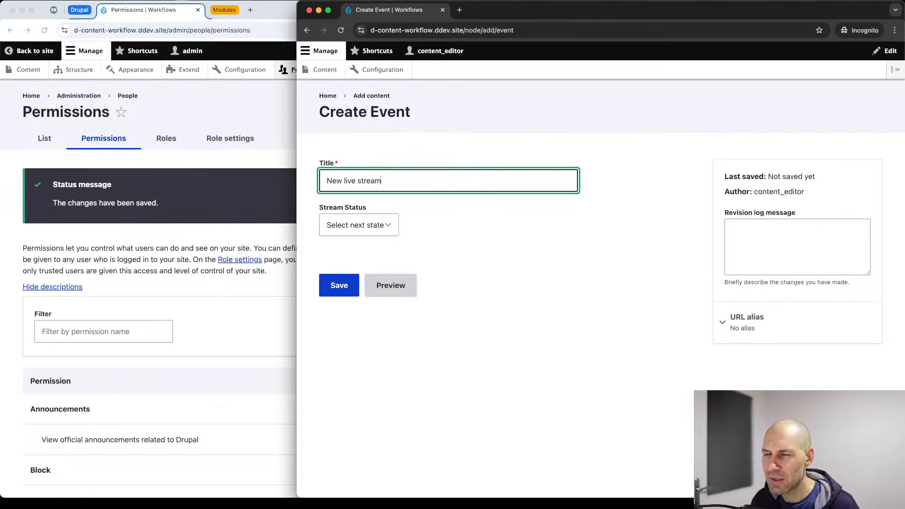
pyautogui.click(358, 225)
pyautogui.click(351, 238)
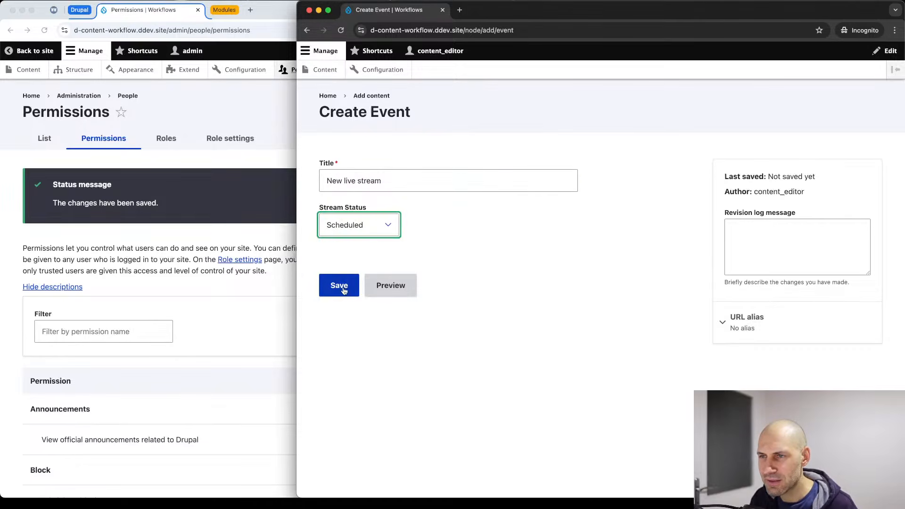
pyautogui.click(344, 286)
# Start and then end the stream on the New live stream Event as the content editor.
pyautogui.scroll(-5, 404, 299)
pyautogui.click(487, 272)
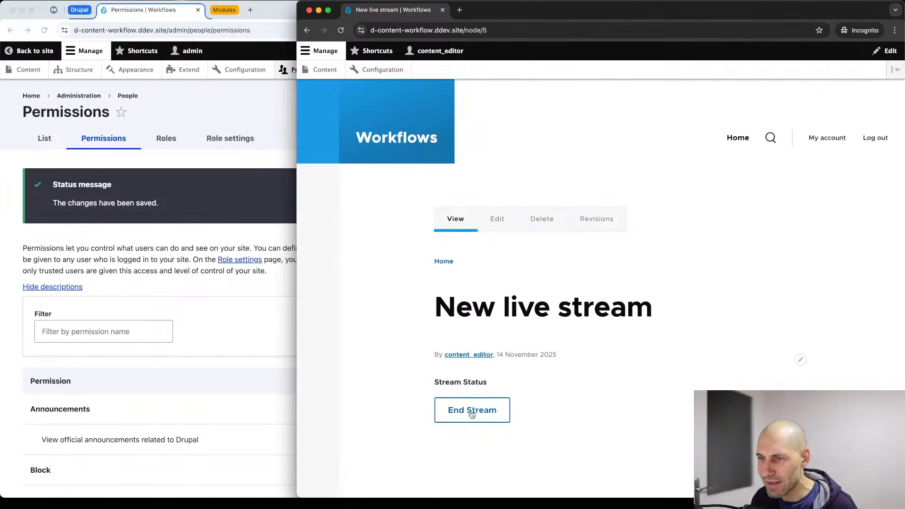
pyautogui.click(472, 415)
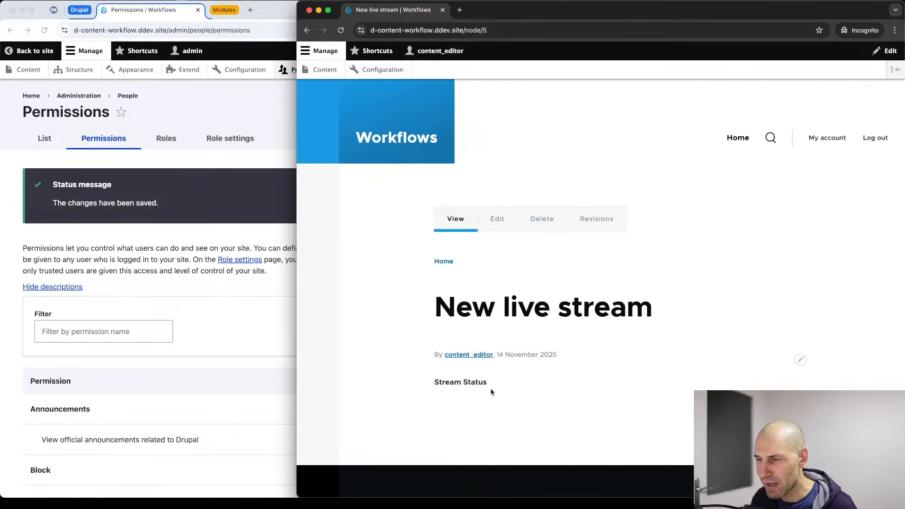
# As admin, open the New live stream Event page, then go to the Structure page.
pyautogui.click(102, 246)
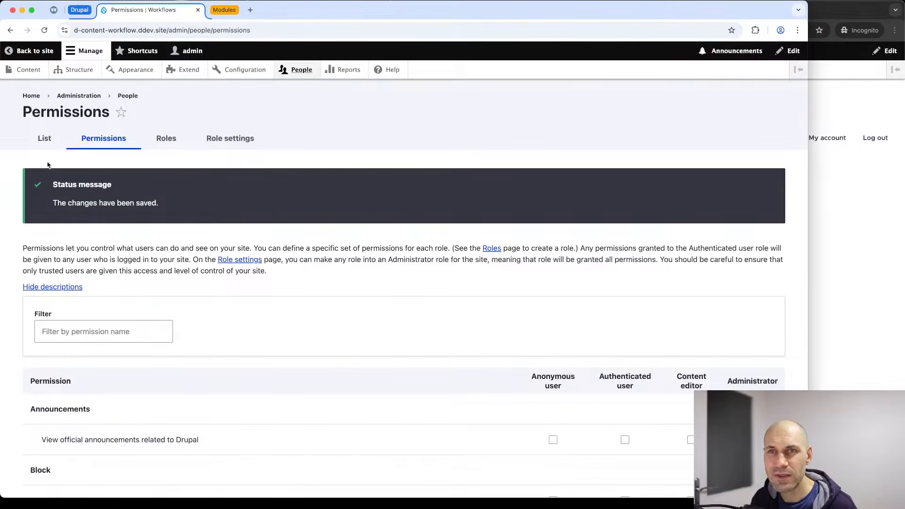
pyautogui.click(29, 72)
pyautogui.click(83, 328)
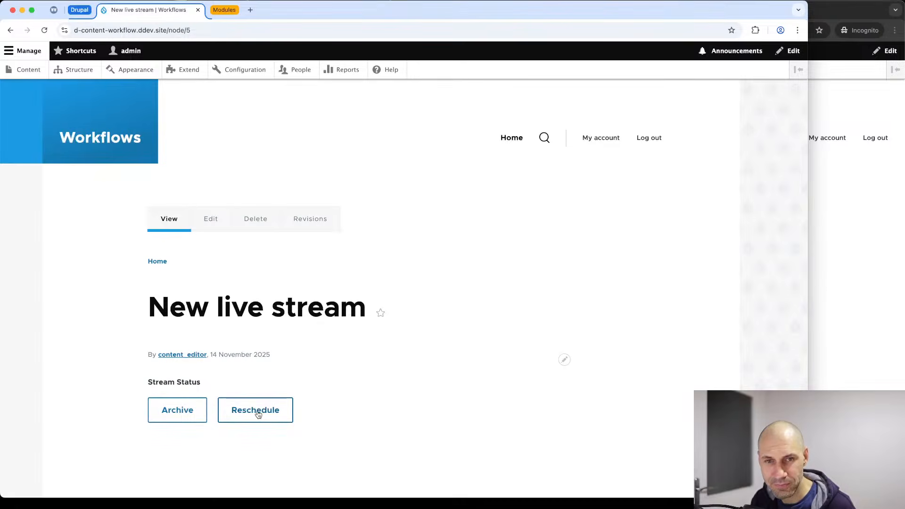
pyautogui.click(837, 267)
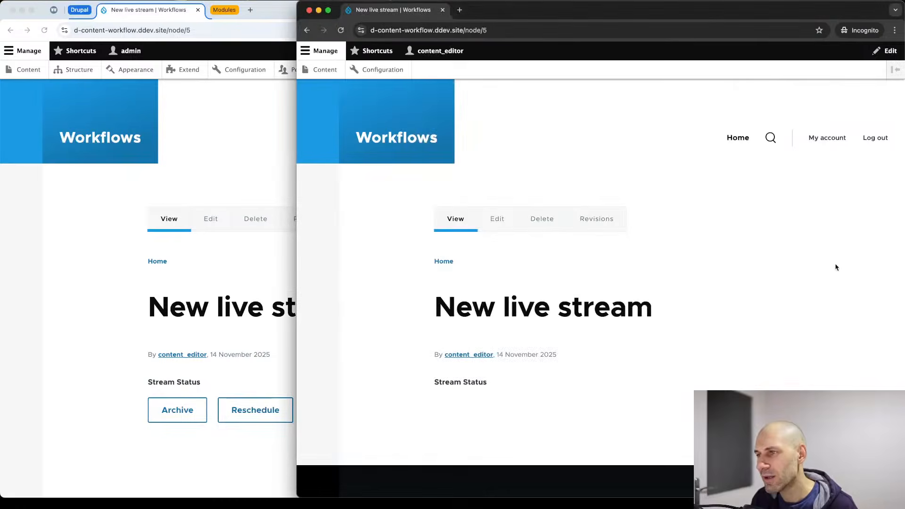
pyautogui.click(186, 138)
pyautogui.click(87, 76)
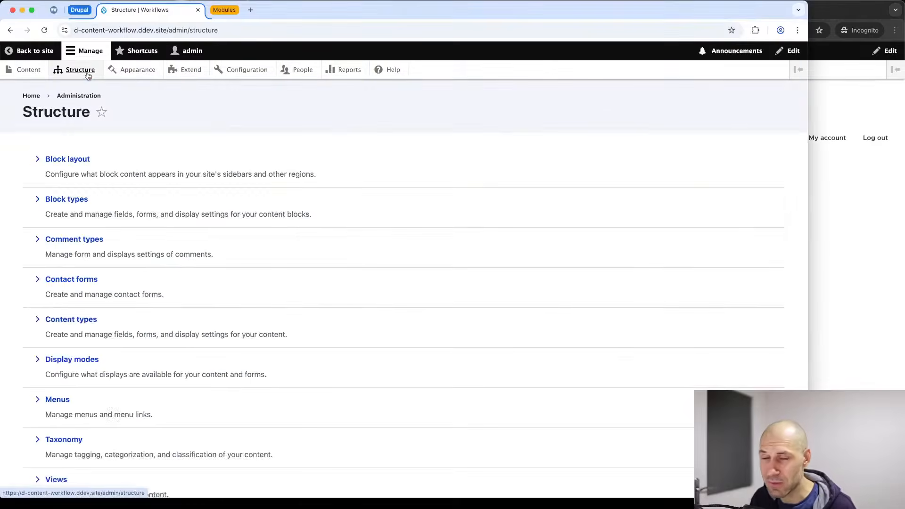
# Open Event's Stream Status field settings and highlight Start Stream's content_editor role rule in the workflow YAML.
pyautogui.click(75, 318)
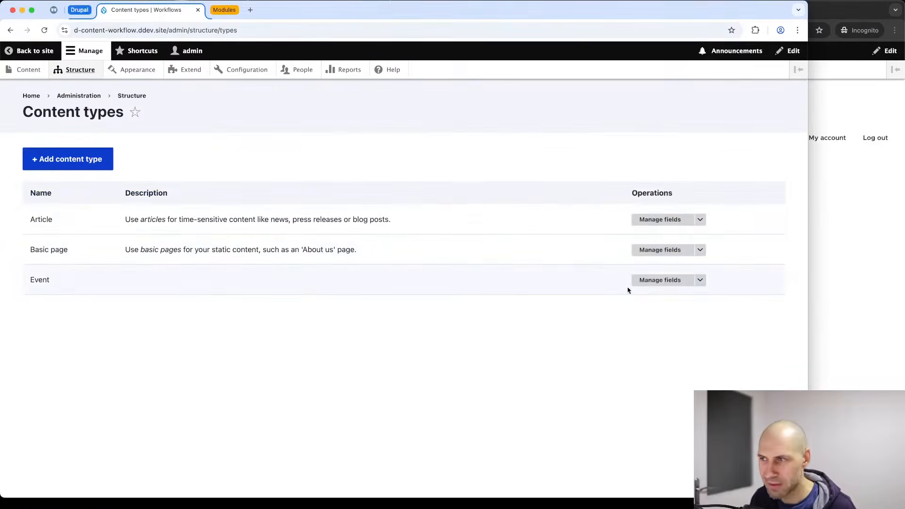
pyautogui.click(653, 282)
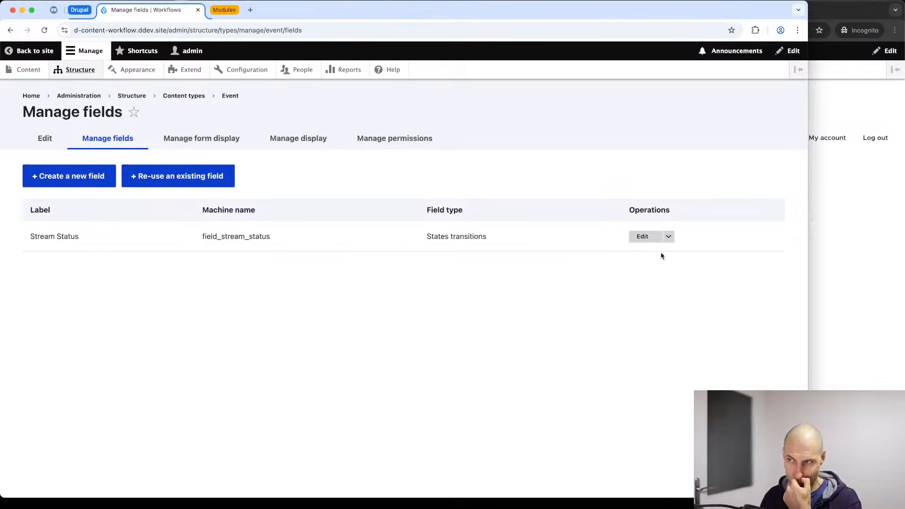
pyautogui.click(642, 236)
pyautogui.scroll(-15, 459, 293)
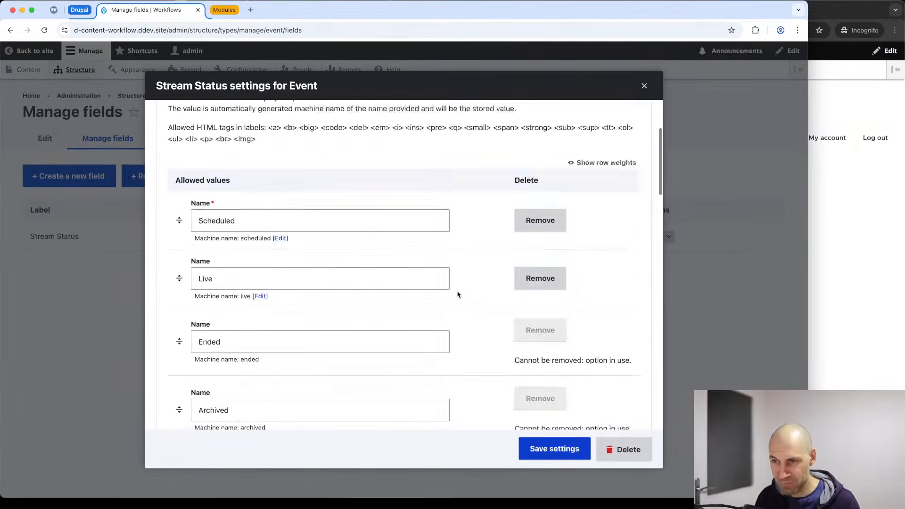
pyautogui.scroll(-9, 406, 279)
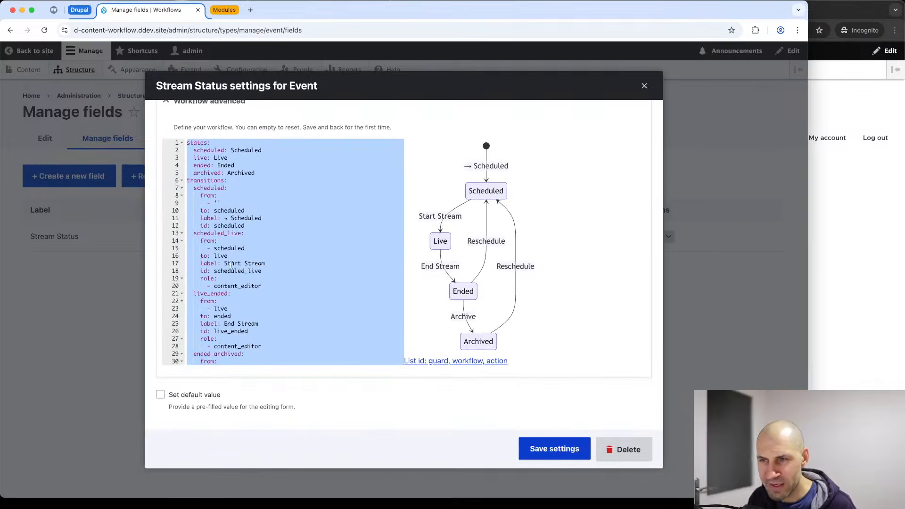
pyautogui.click(246, 241)
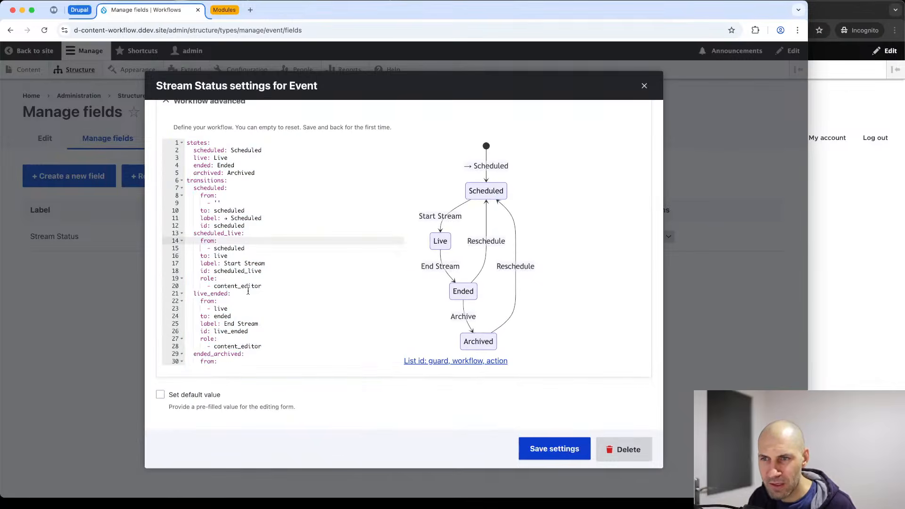
pyautogui.moveTo(262, 285); pyautogui.dragTo(173, 283)
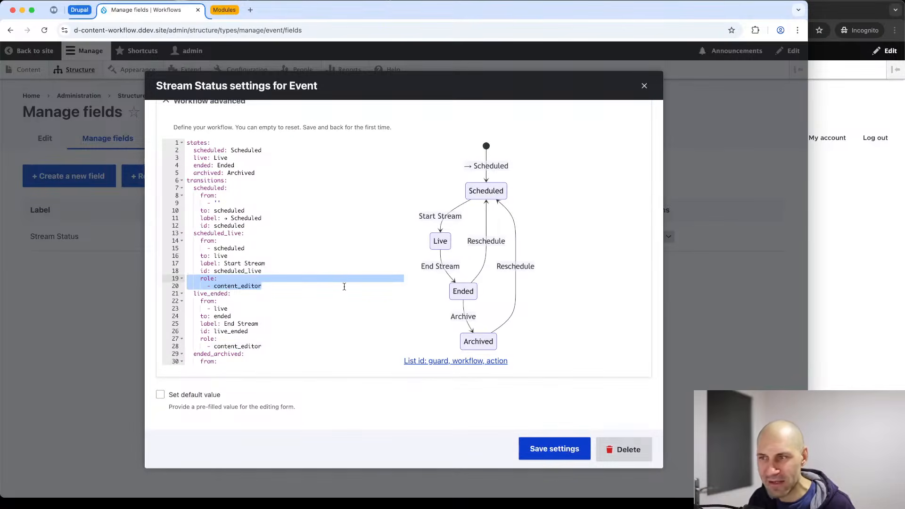
pyautogui.scroll(-1, 285, 286)
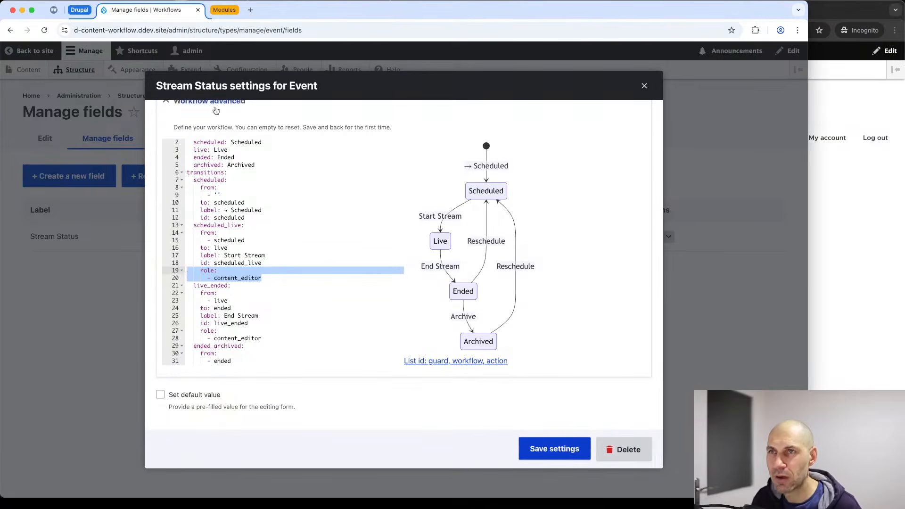
pyautogui.click(224, 9)
pyautogui.click(297, 10)
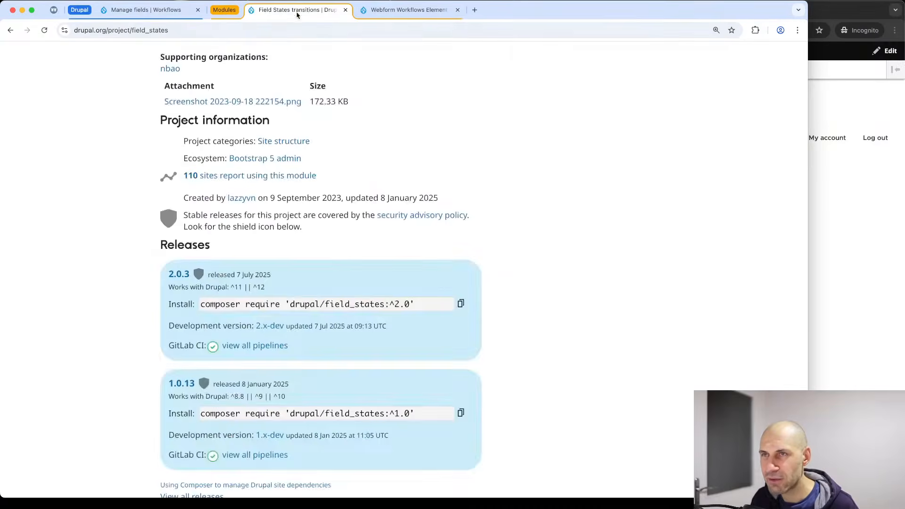
pyautogui.scroll(10, 231, 231)
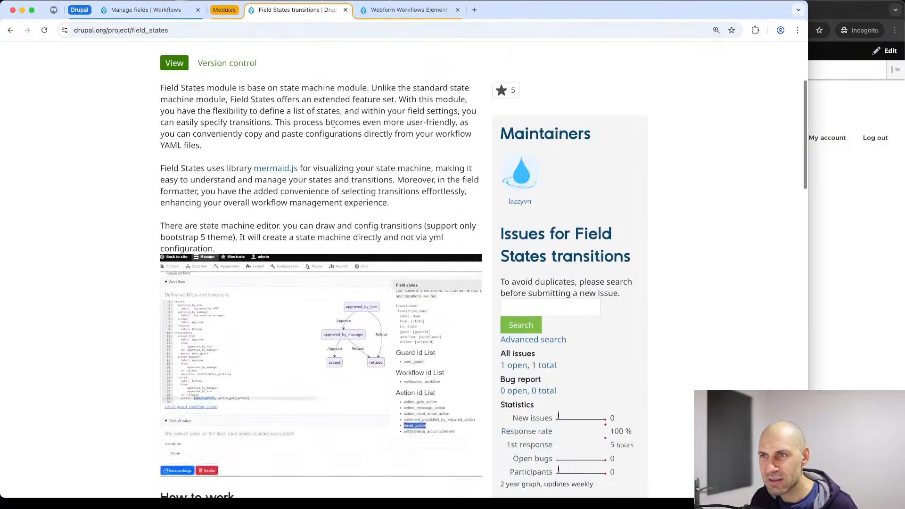
pyautogui.scroll(3, 241, 198)
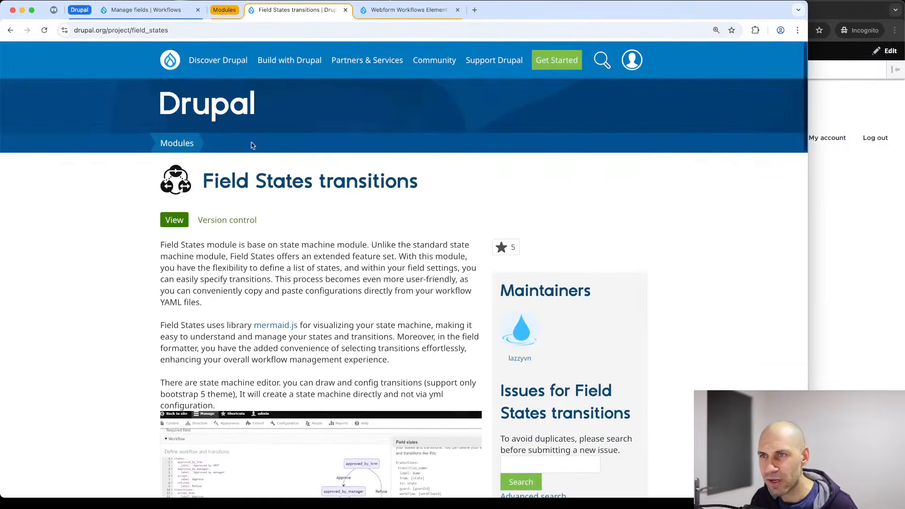
pyautogui.click(401, 10)
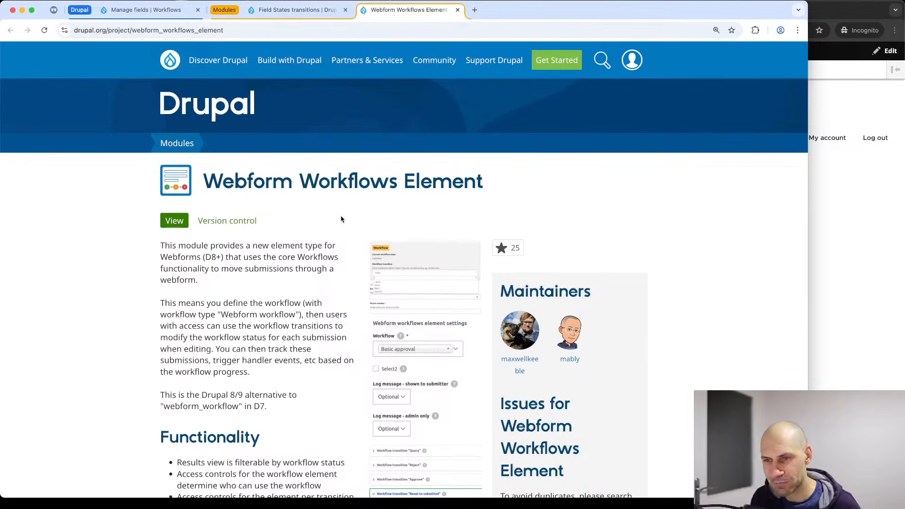
pyautogui.scroll(-15, 290, 264)
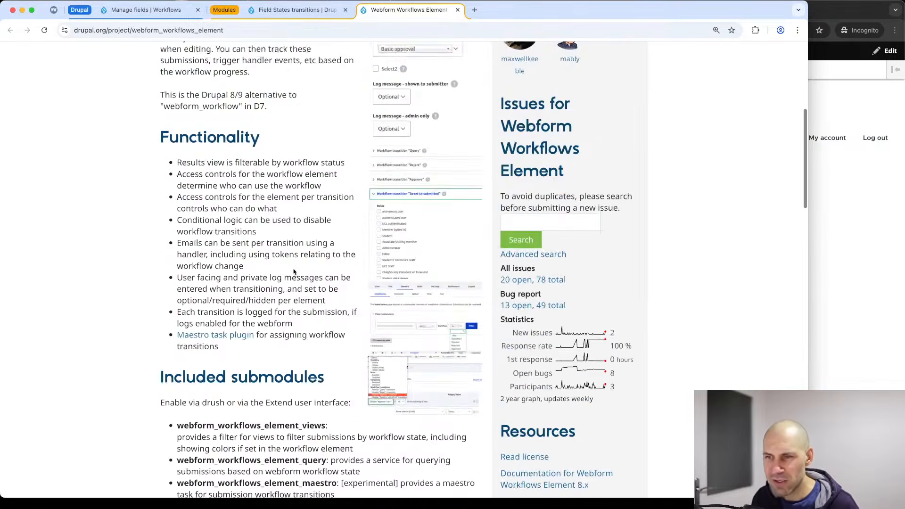
pyautogui.scroll(-15, 289, 282)
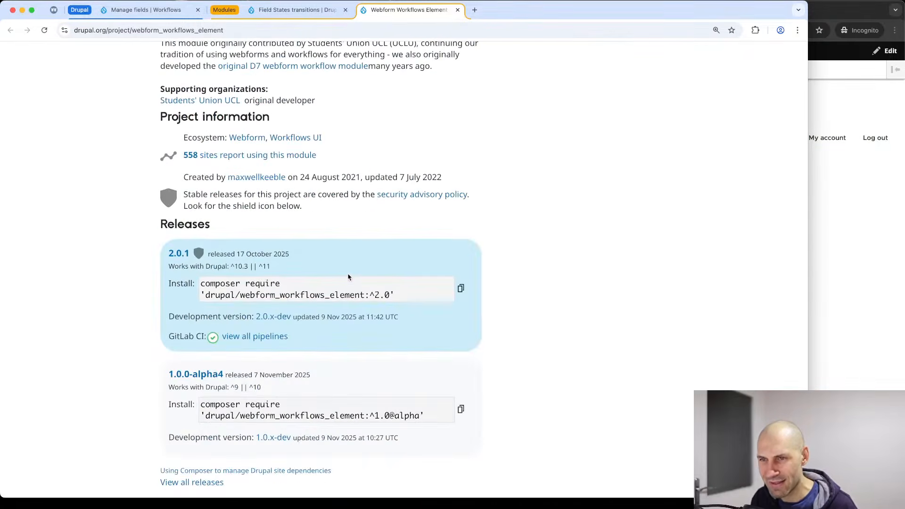
pyautogui.moveTo(297, 268); pyautogui.dragTo(170, 267)
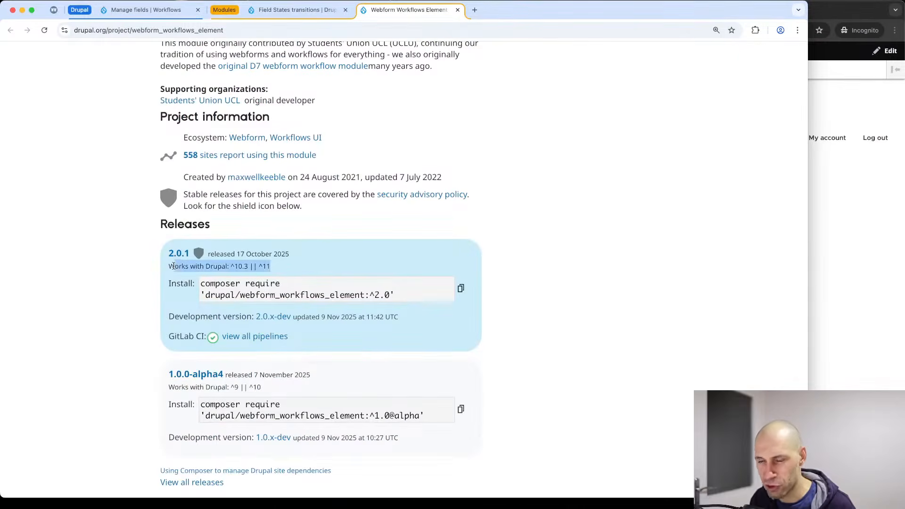
pyautogui.click(283, 273)
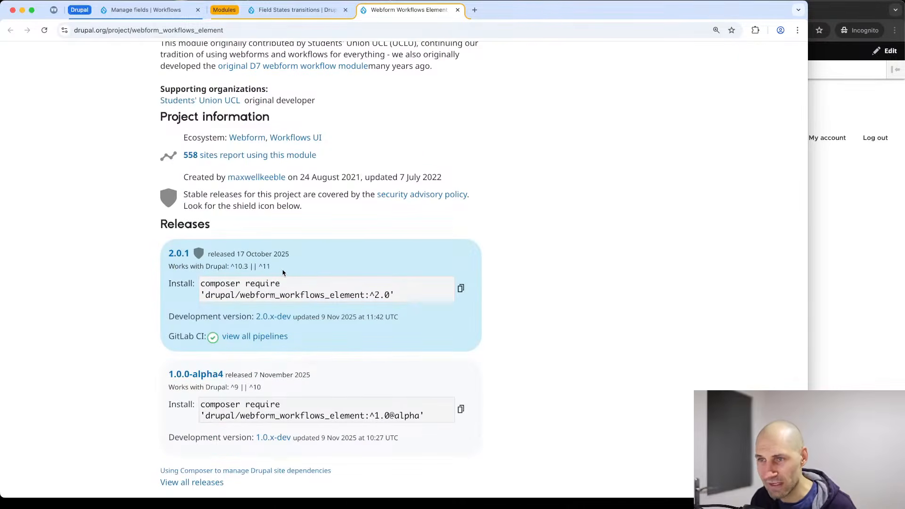
pyautogui.click(133, 15)
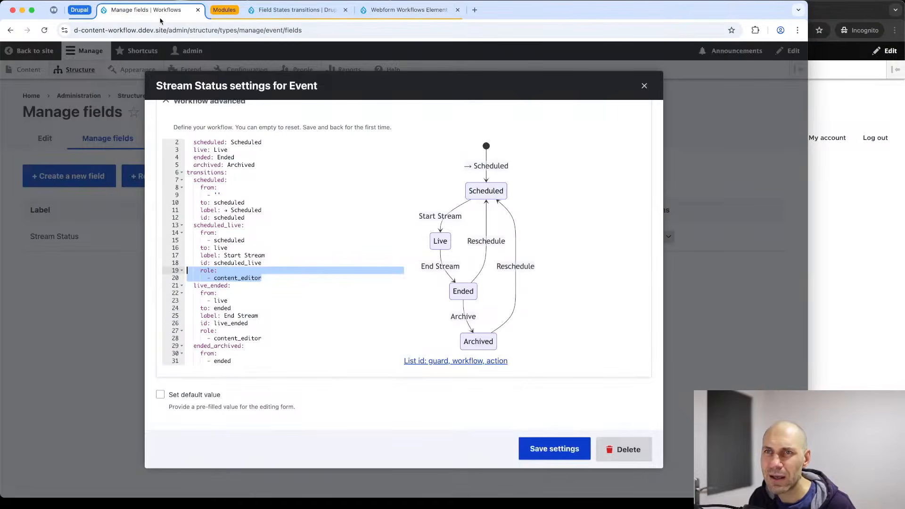
# Install Webform UI and Webform Workflows Element, along with the required Webform module.
pyautogui.click(645, 85)
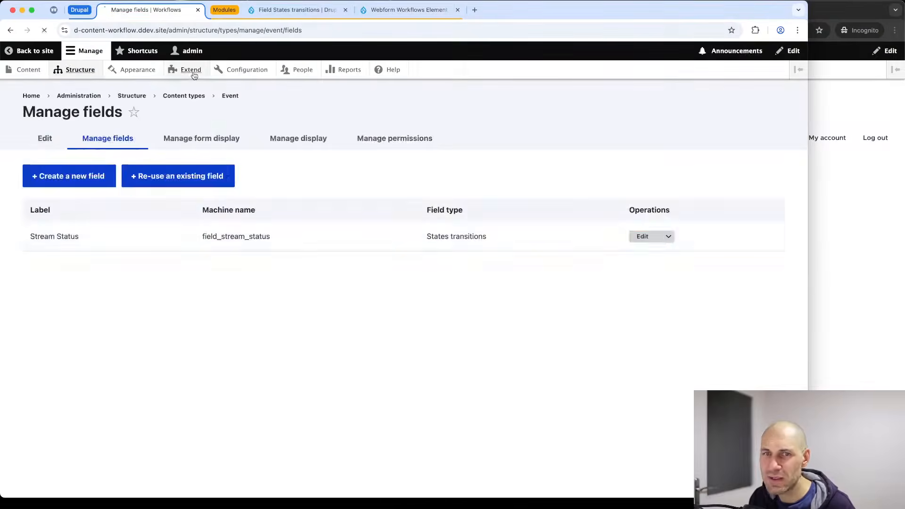
pyautogui.click(191, 70)
pyautogui.click(108, 231)
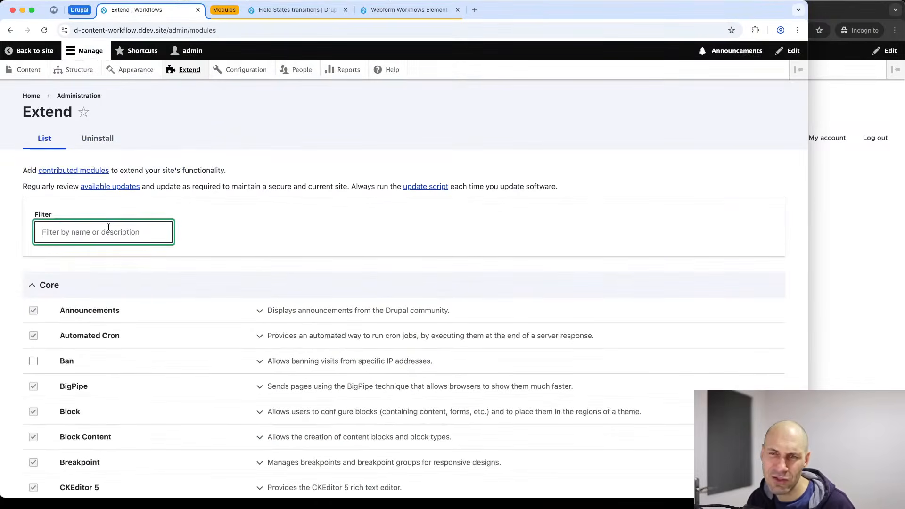
pyautogui.write('webform ui')
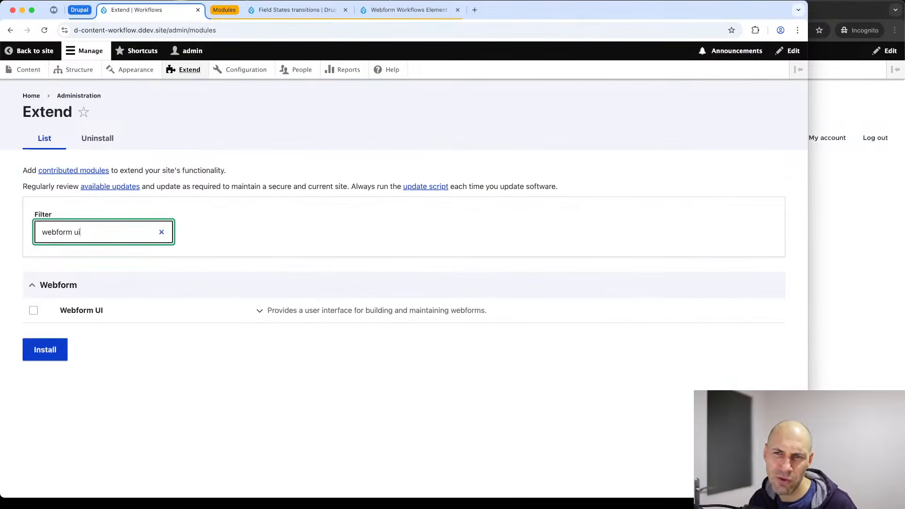
pyautogui.click(100, 307)
pyautogui.tripleClick(98, 226)
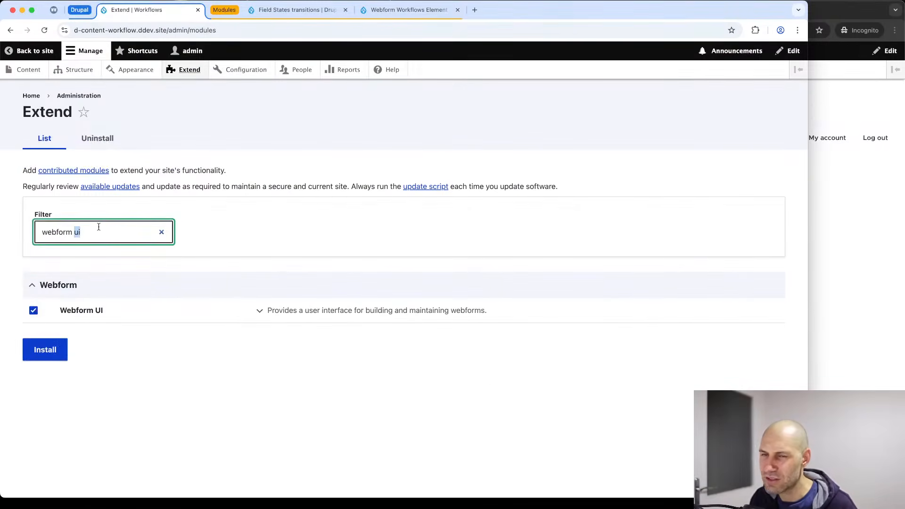
pyautogui.write('element')
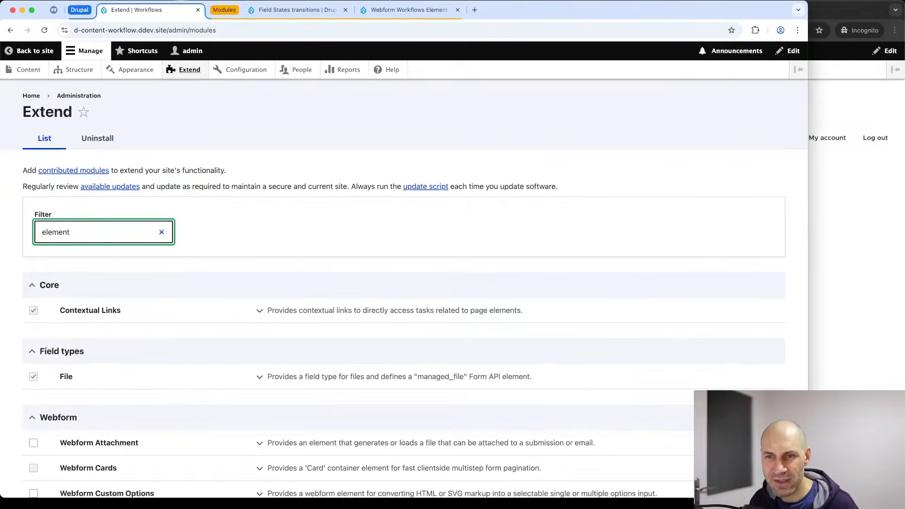
pyautogui.scroll(-9, 137, 299)
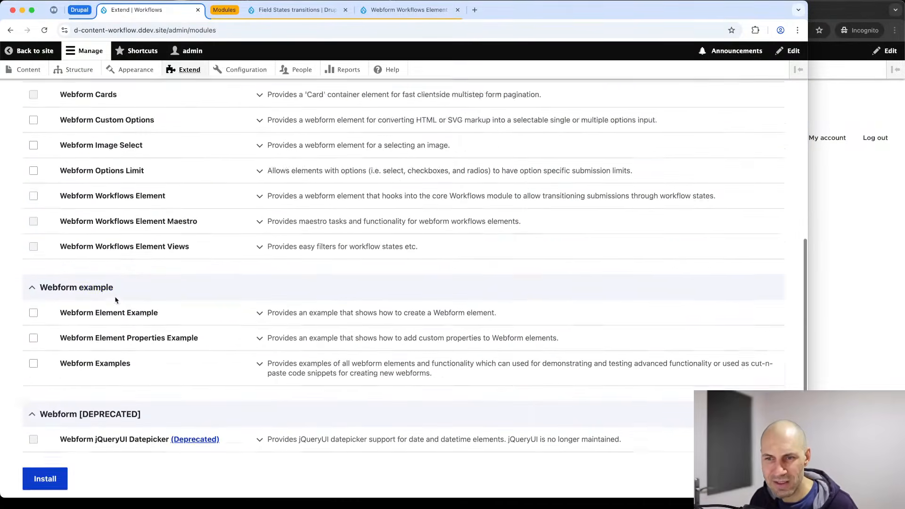
pyautogui.scroll(1, 137, 299)
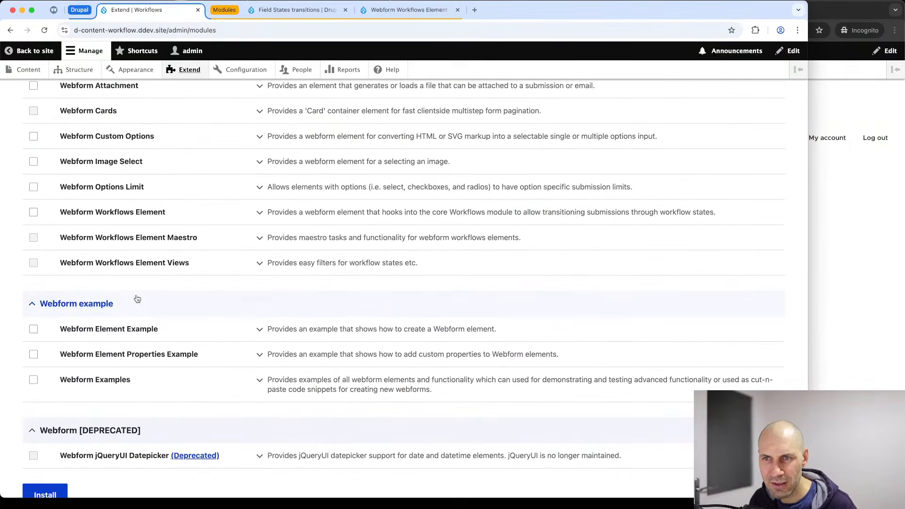
pyautogui.click(138, 217)
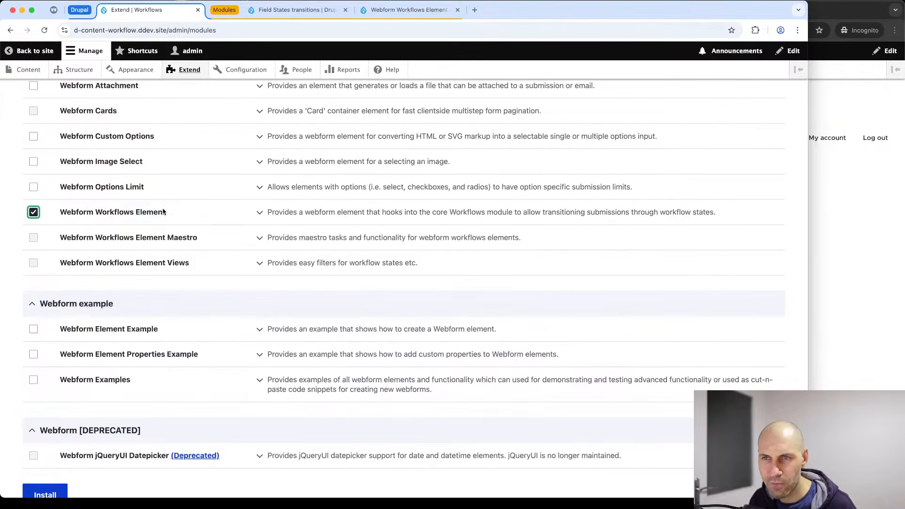
pyautogui.click(57, 494)
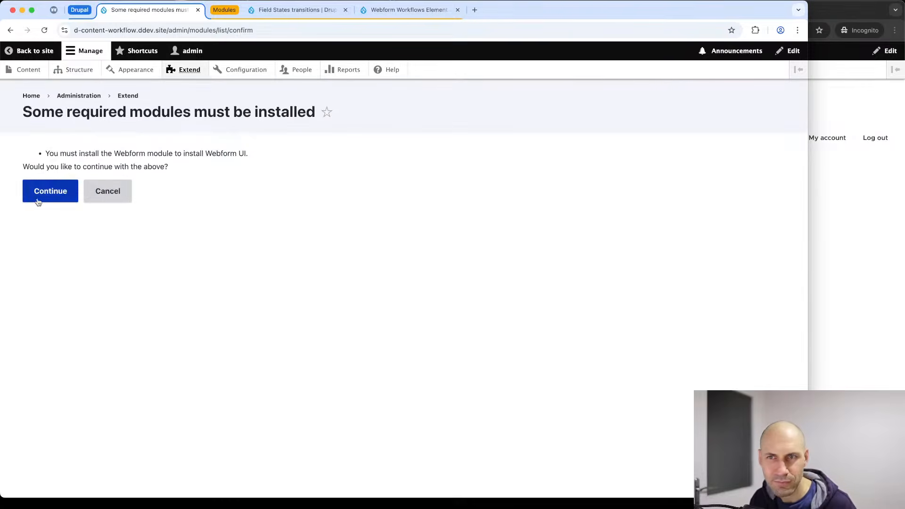
pyautogui.click(52, 193)
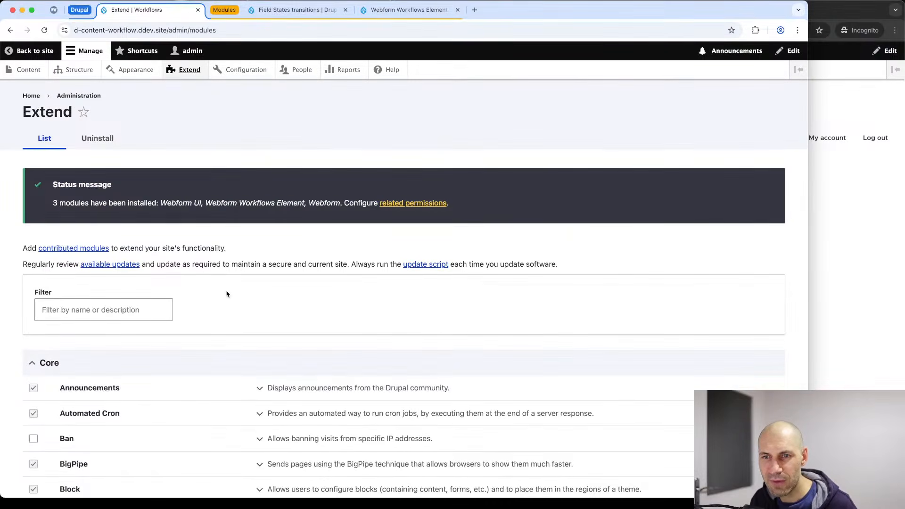
# Create a workflow named 'Contact Workflow' of the Webform workflow type.
pyautogui.click(251, 76)
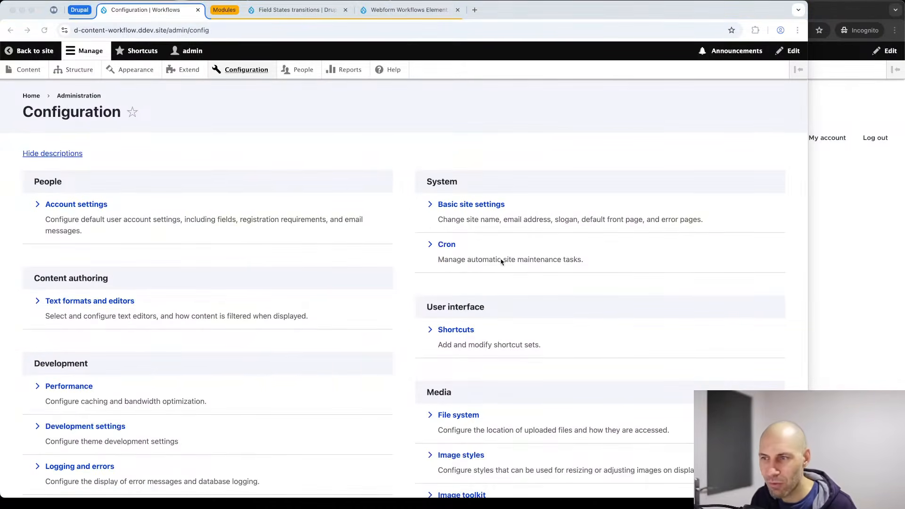
pyautogui.scroll(-8, 501, 261)
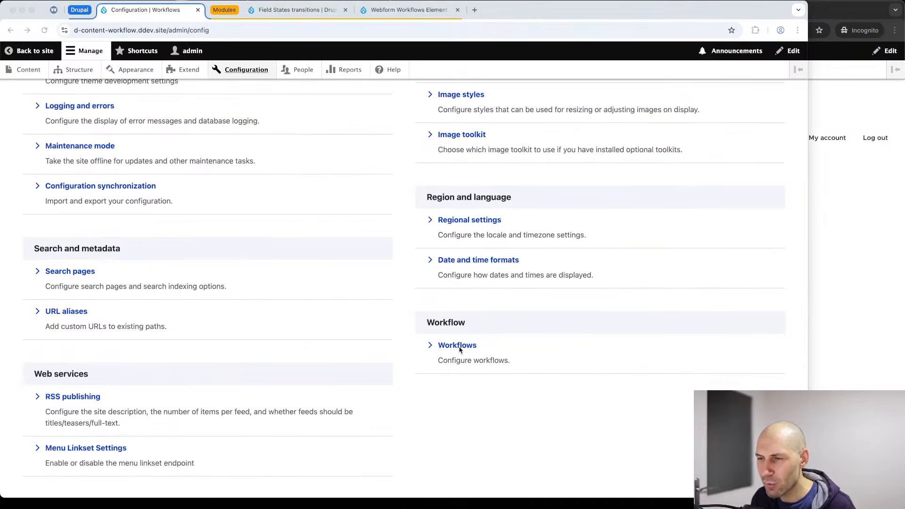
pyautogui.click(458, 347)
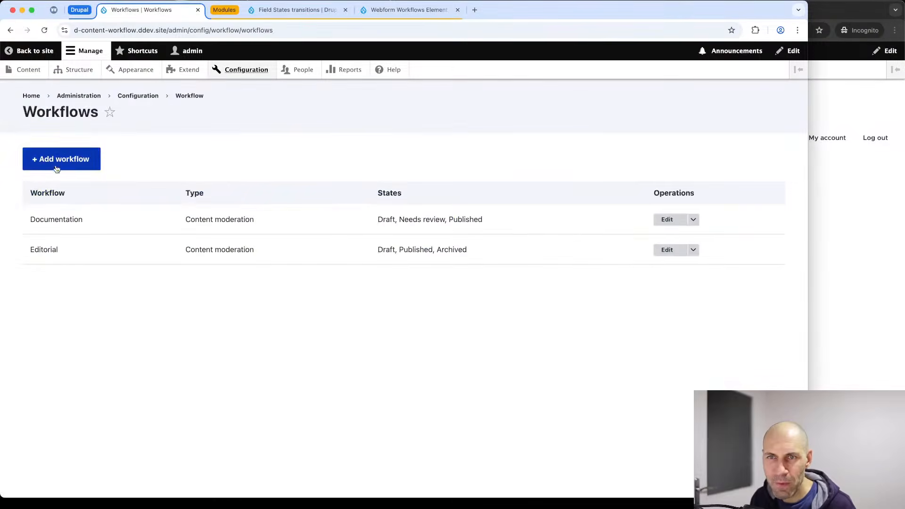
pyautogui.click(59, 162)
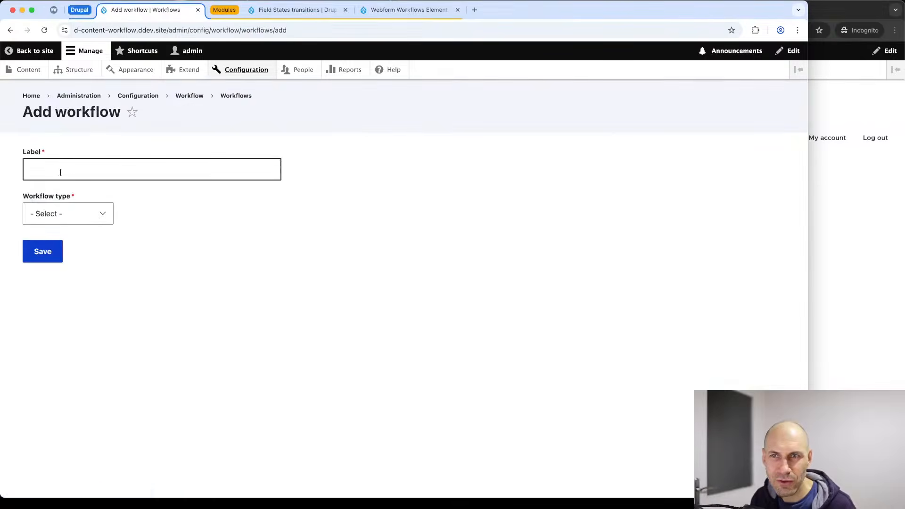
pyautogui.click(58, 212)
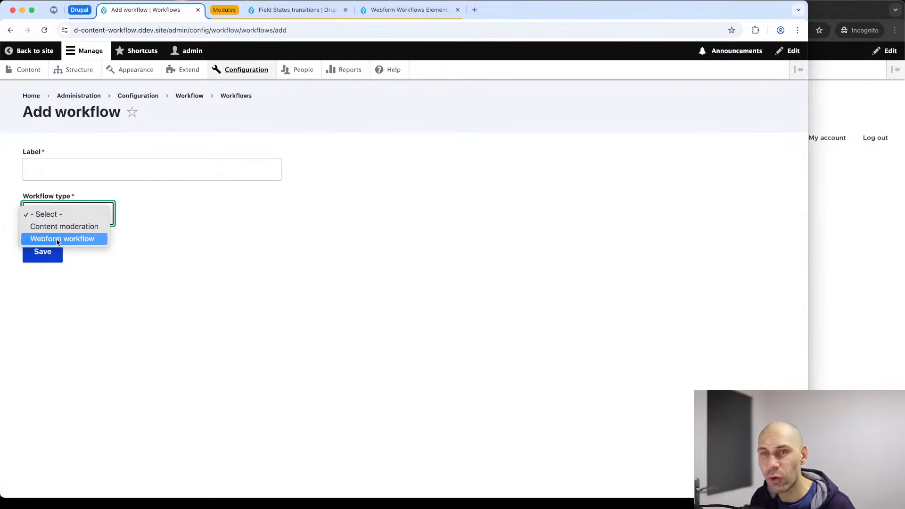
pyautogui.click(58, 239)
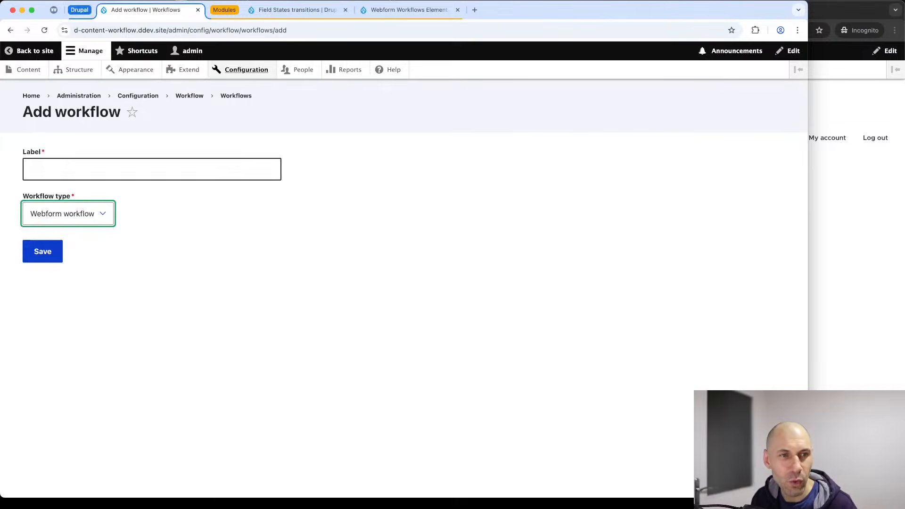
pyautogui.press('super+Tab')
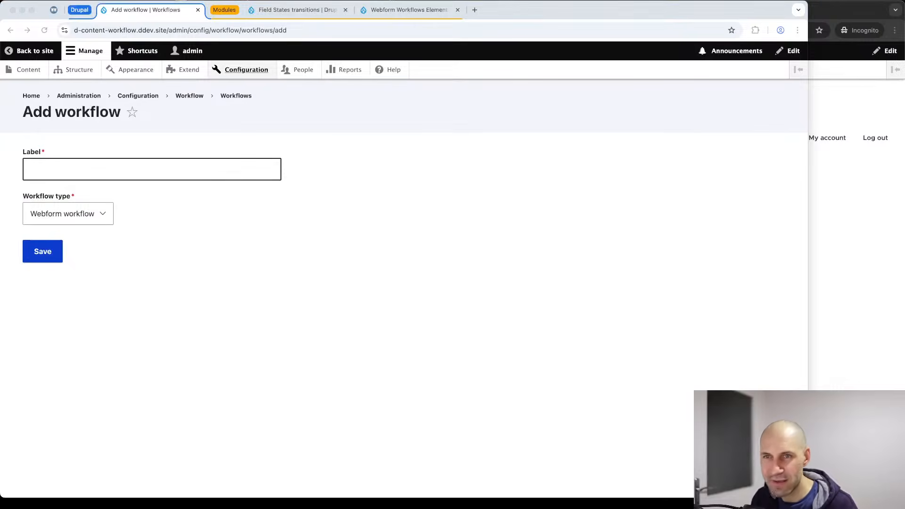
pyautogui.press('super+Tab')
pyautogui.click(125, 166)
pyautogui.write('Contact Workflow')
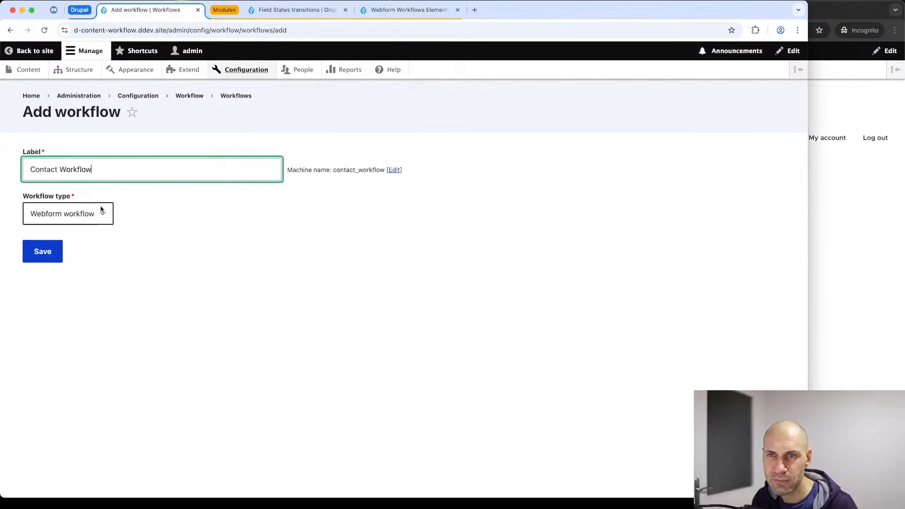
pyautogui.click(56, 250)
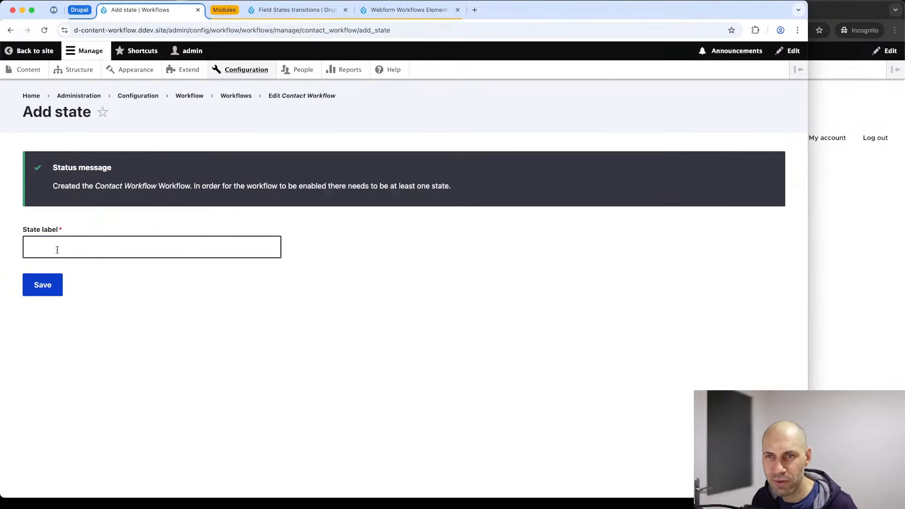
# Add the states New, In Review and Contacted to Contact Workflow.
pyautogui.click(57, 250)
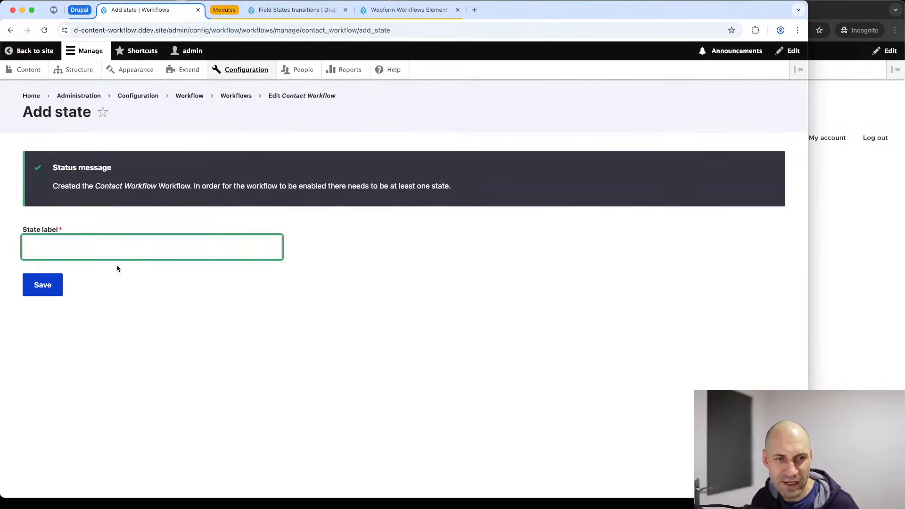
pyautogui.write('New')
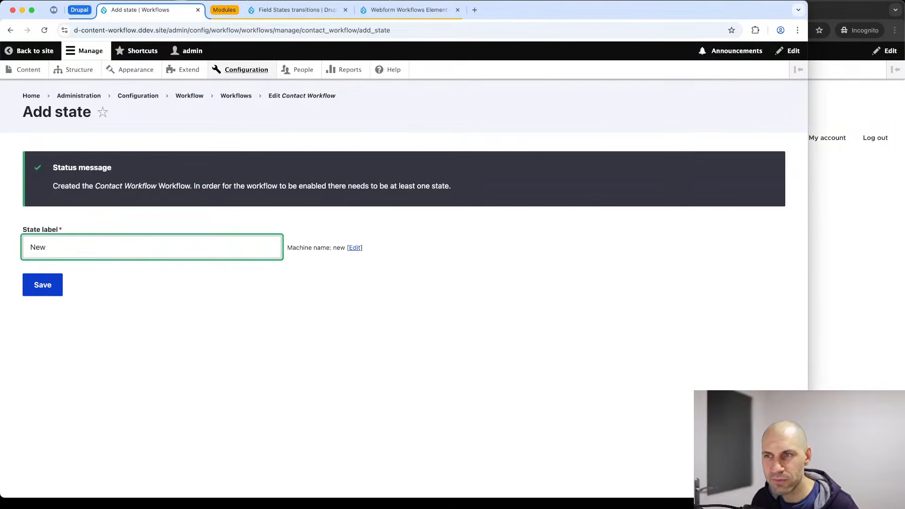
pyautogui.click(44, 287)
pyautogui.scroll(-1, 84, 299)
pyautogui.scroll(-1, 84, 299)
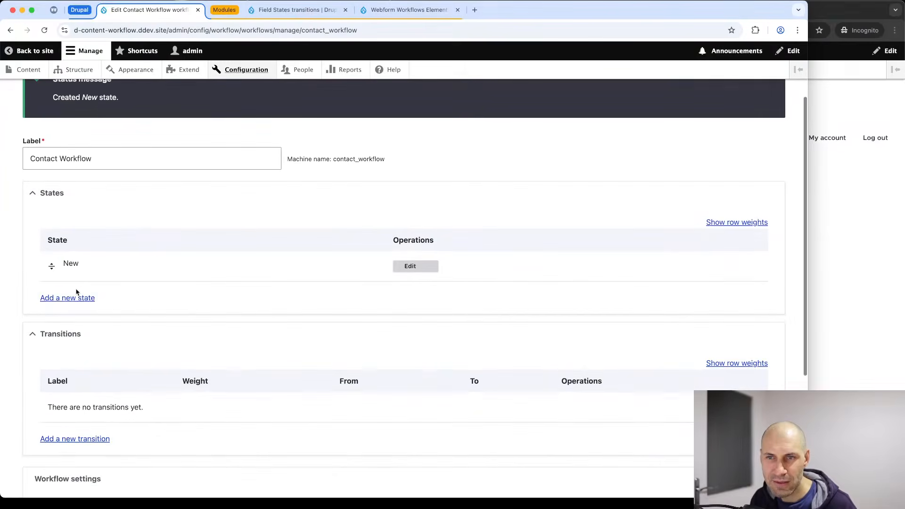
pyautogui.click(77, 298)
pyautogui.click(61, 171)
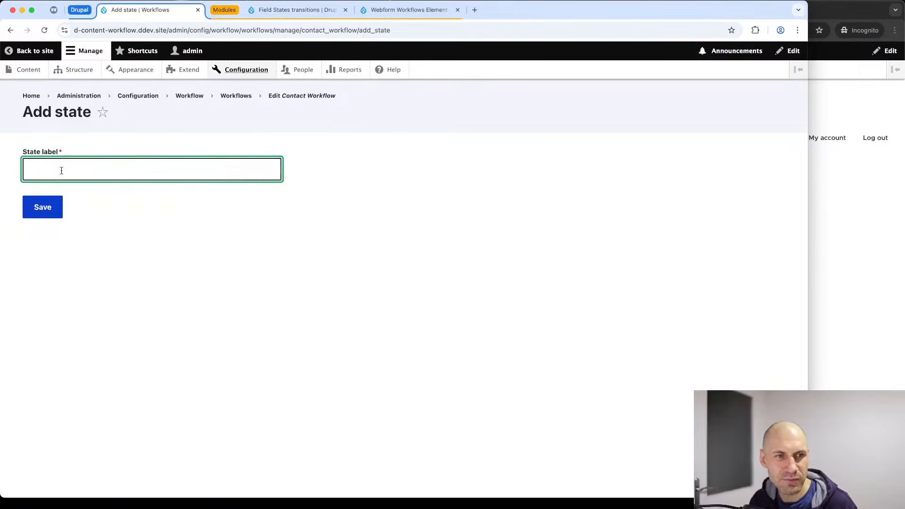
pyautogui.write('In ')
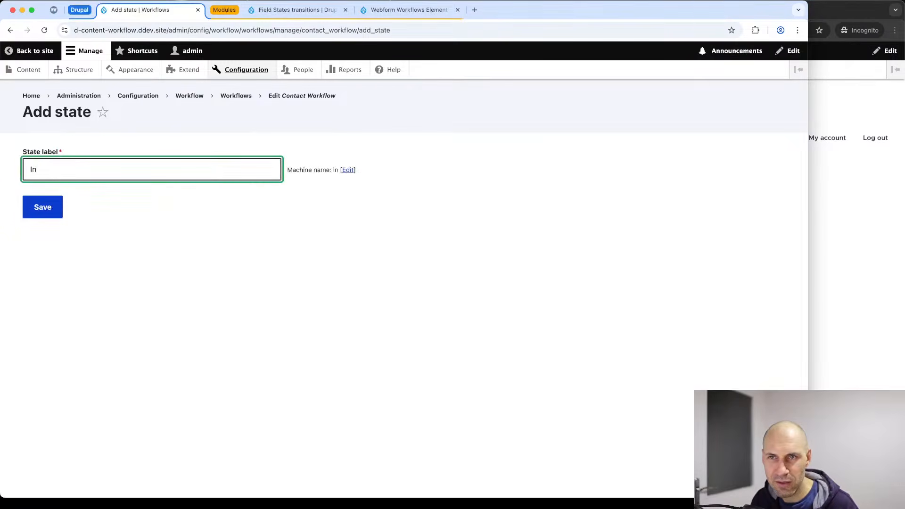
pyautogui.write('Review')
pyautogui.click(62, 208)
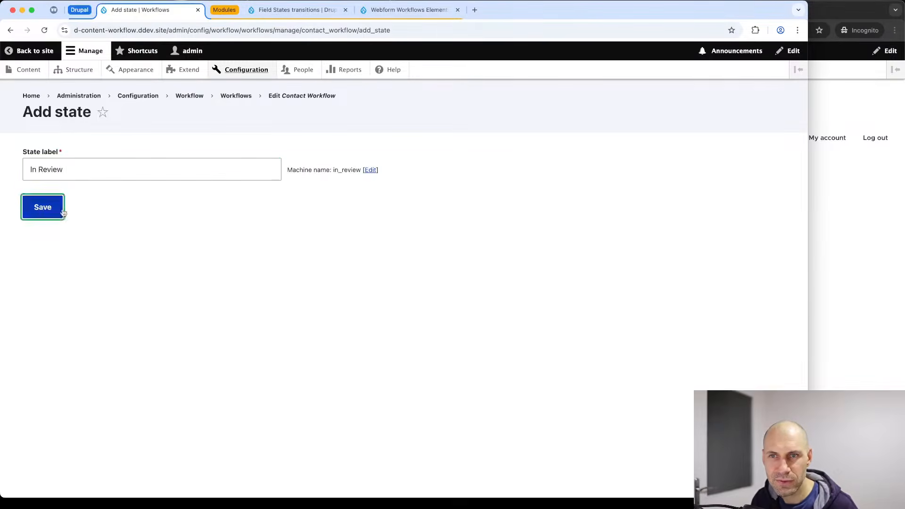
pyautogui.click(69, 418)
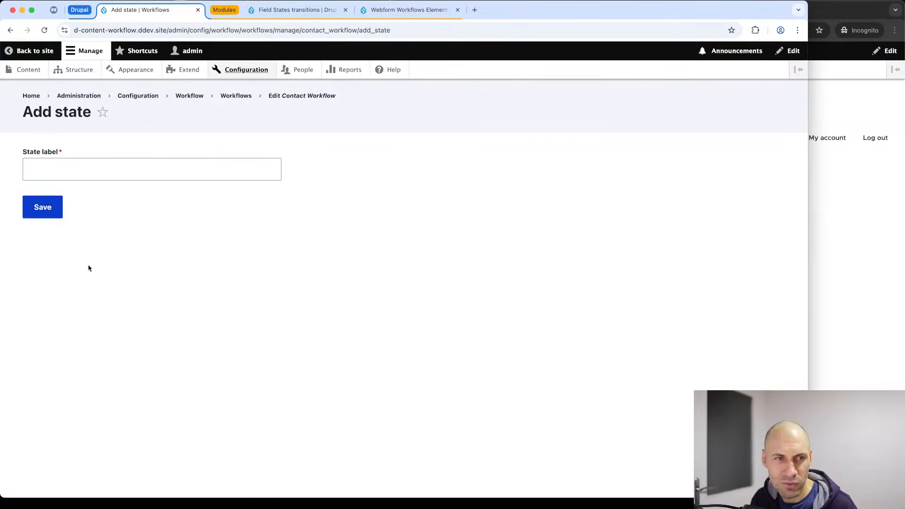
pyautogui.click(69, 170)
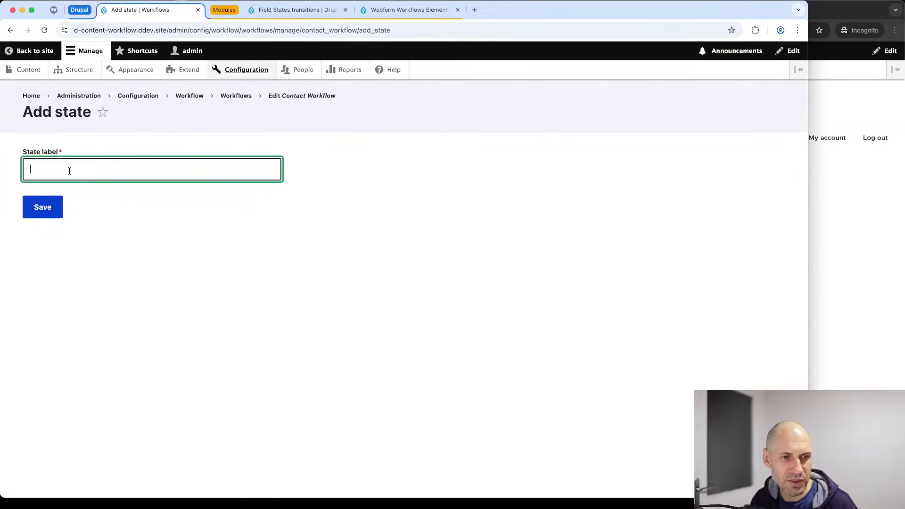
pyautogui.write('Contacted')
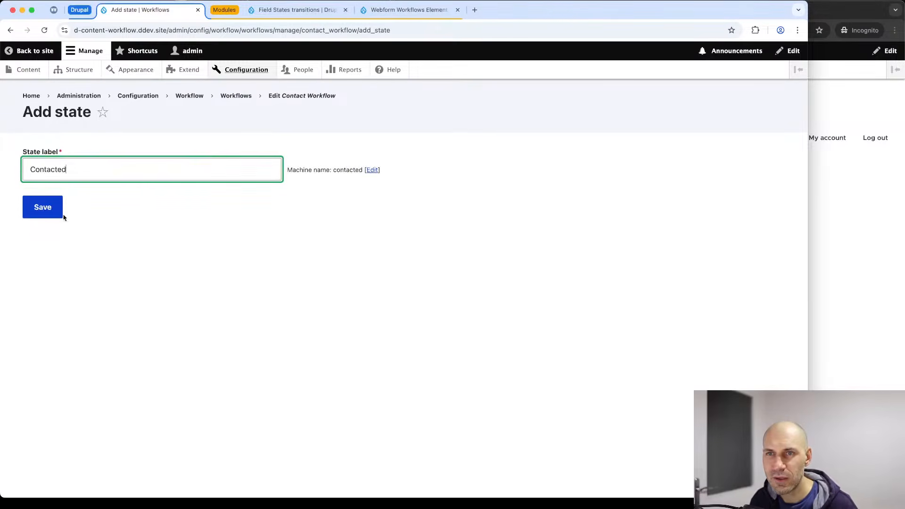
pyautogui.click(50, 208)
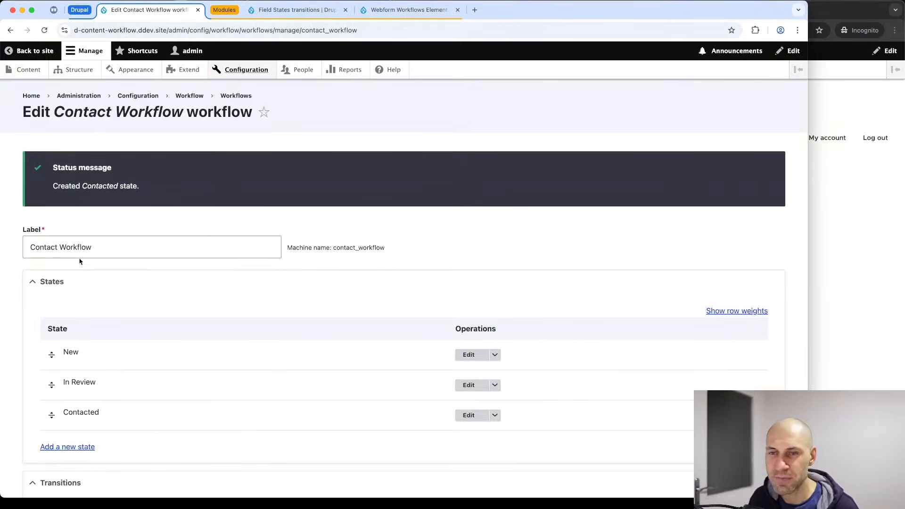
pyautogui.scroll(-7, 101, 258)
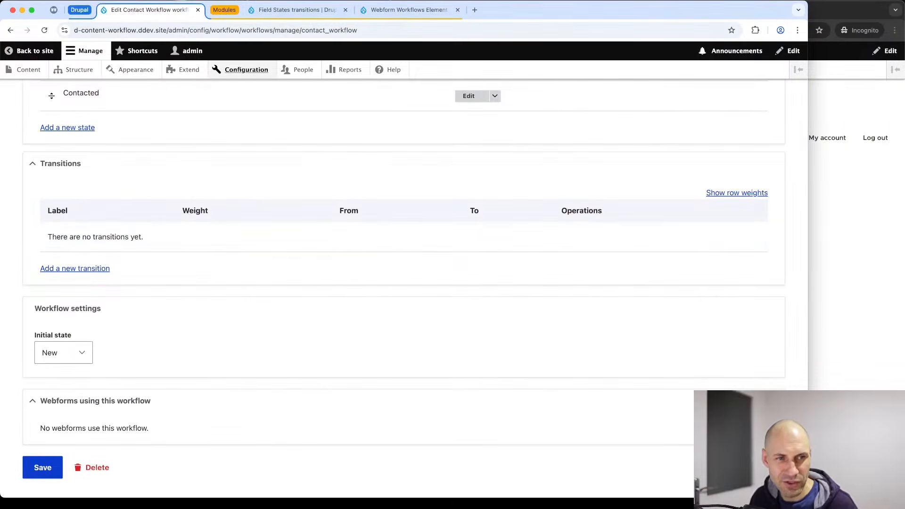
# Add a 'Start Review' transition from New to In Review.
pyautogui.click(77, 269)
pyautogui.click(57, 170)
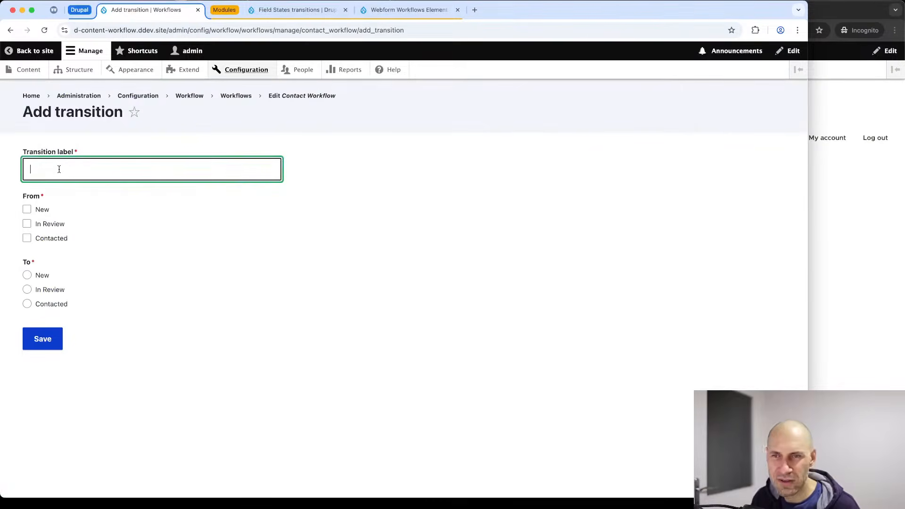
pyautogui.write('Started')
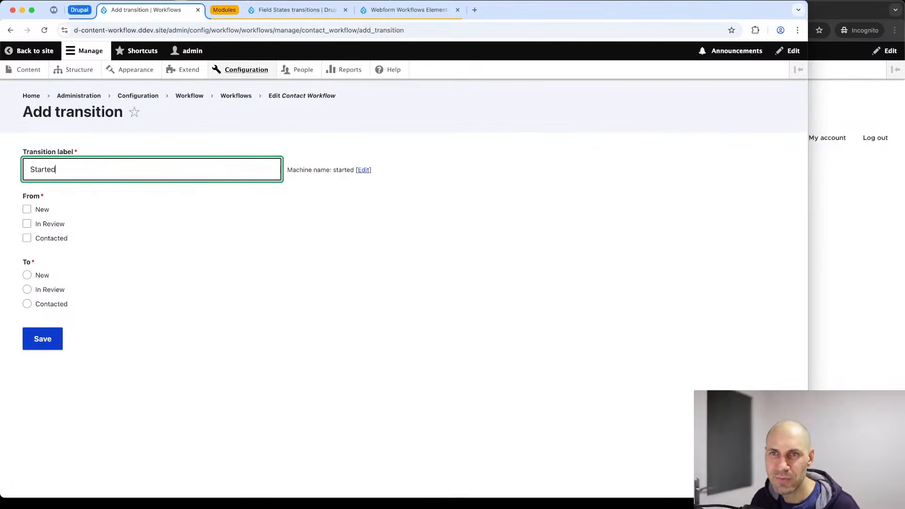
pyautogui.press('BackSpace')
pyautogui.press('BackSpace')
pyautogui.write('Review')
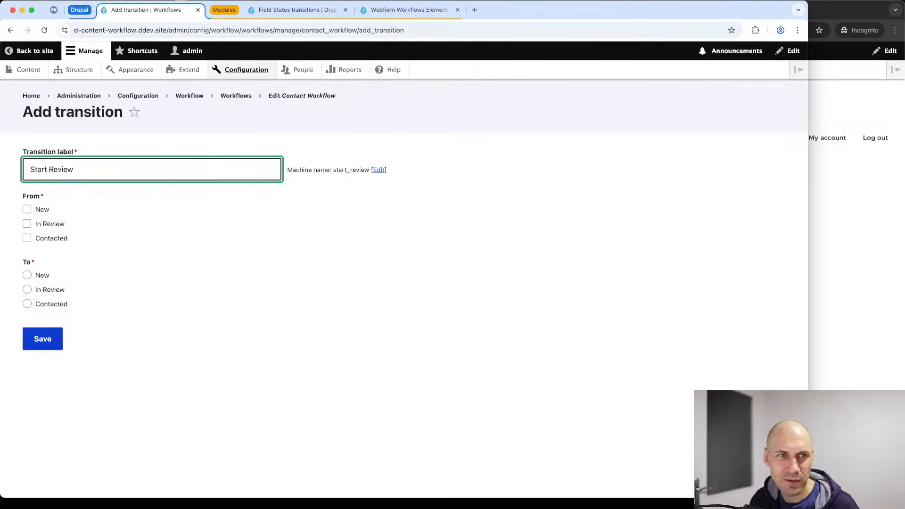
pyautogui.click(42, 210)
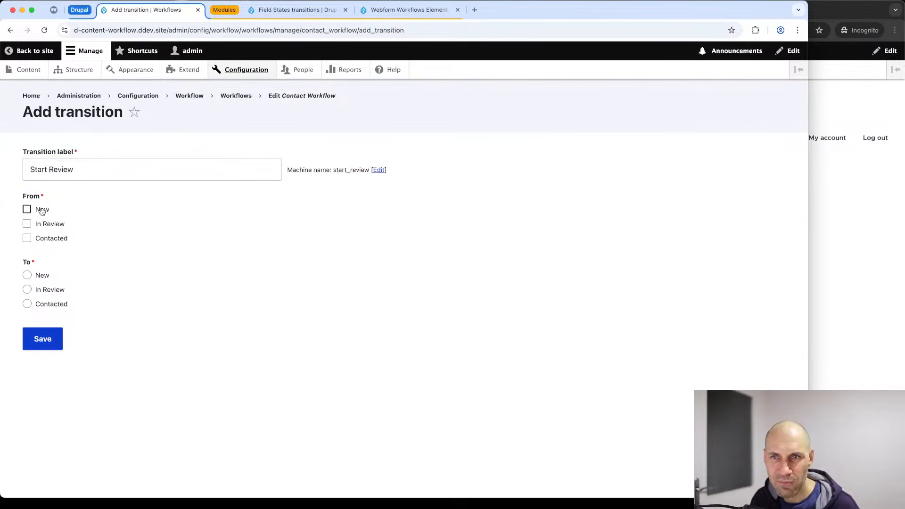
pyautogui.click(54, 291)
pyautogui.click(50, 344)
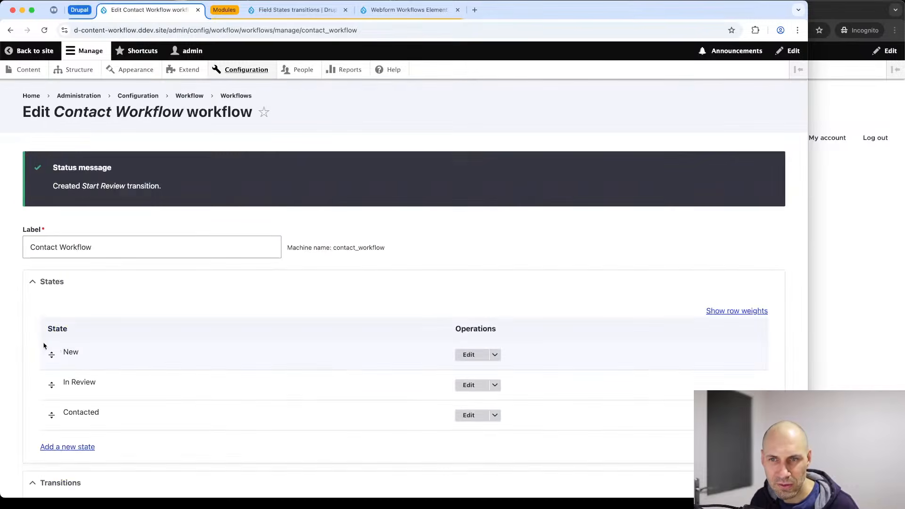
# Add a 'Mark as Contacted' transition from In Review to Contacted and save the workflow.
pyautogui.scroll(-5, 61, 351)
pyautogui.click(76, 390)
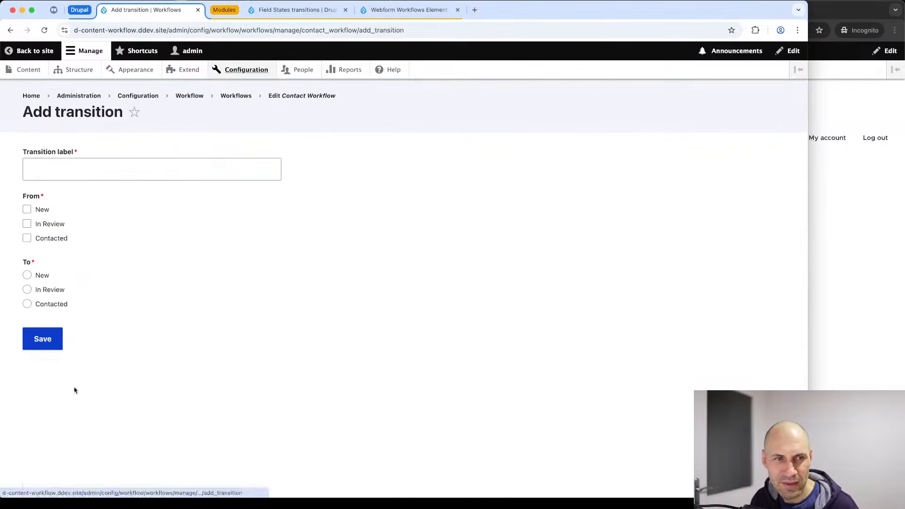
pyautogui.click(93, 170)
pyautogui.write('Mark')
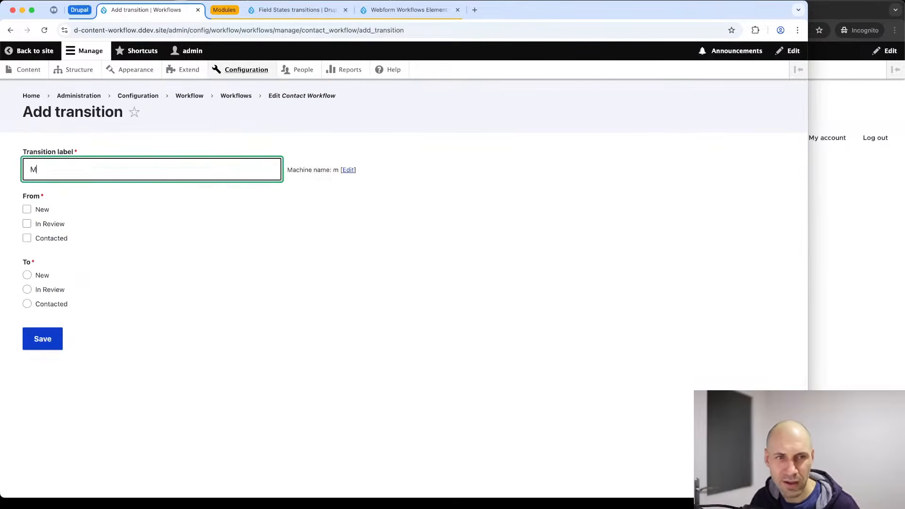
pyautogui.press('BackSpace')
pyautogui.write('k as ')
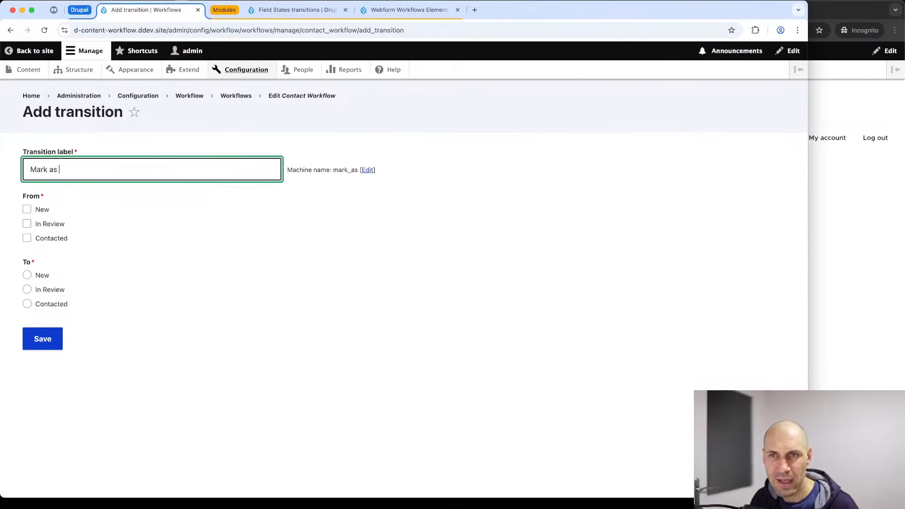
pyautogui.write('Contacted')
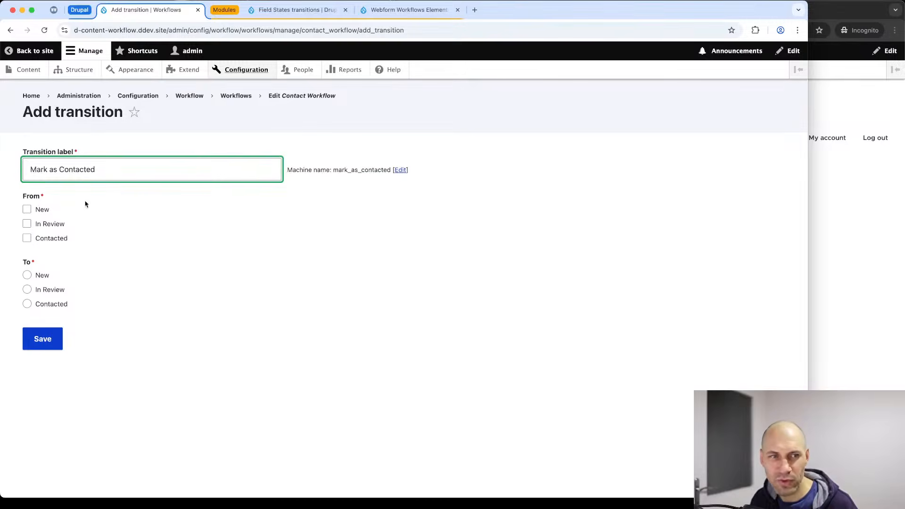
pyautogui.click(61, 225)
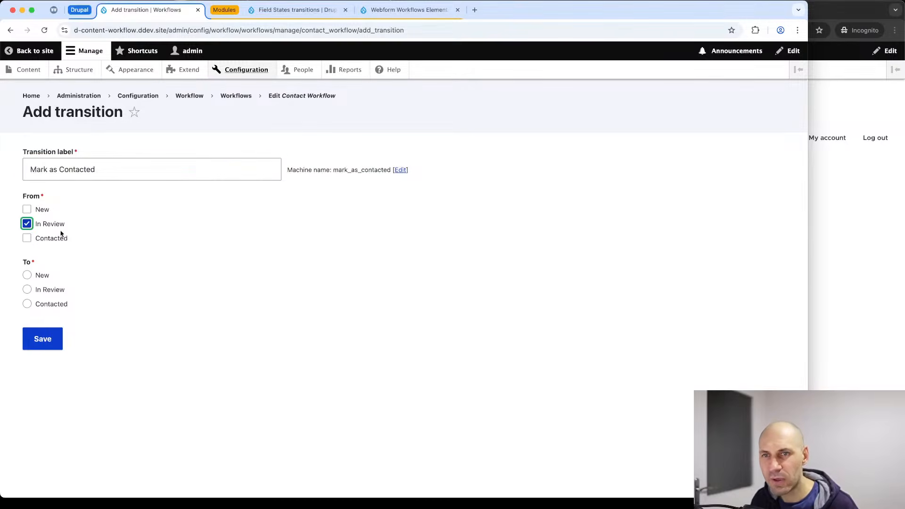
pyautogui.click(65, 309)
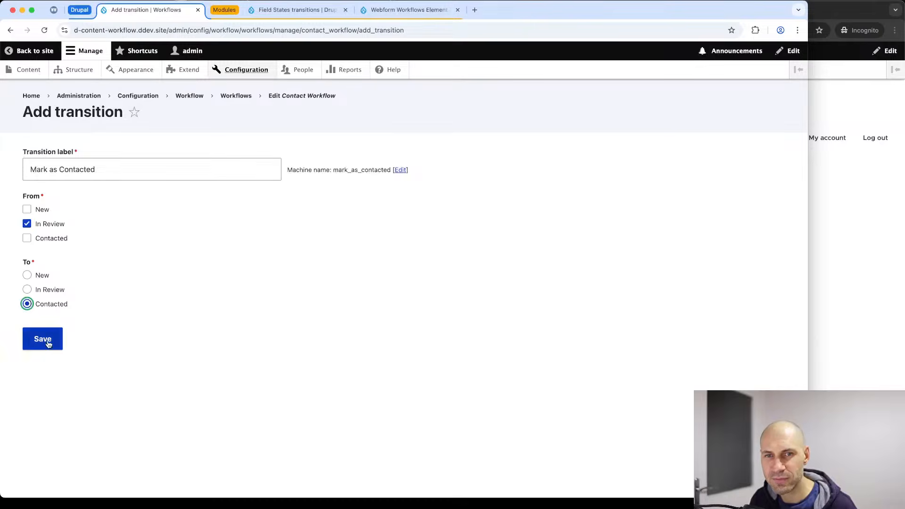
pyautogui.click(49, 344)
pyautogui.scroll(-8, 45, 343)
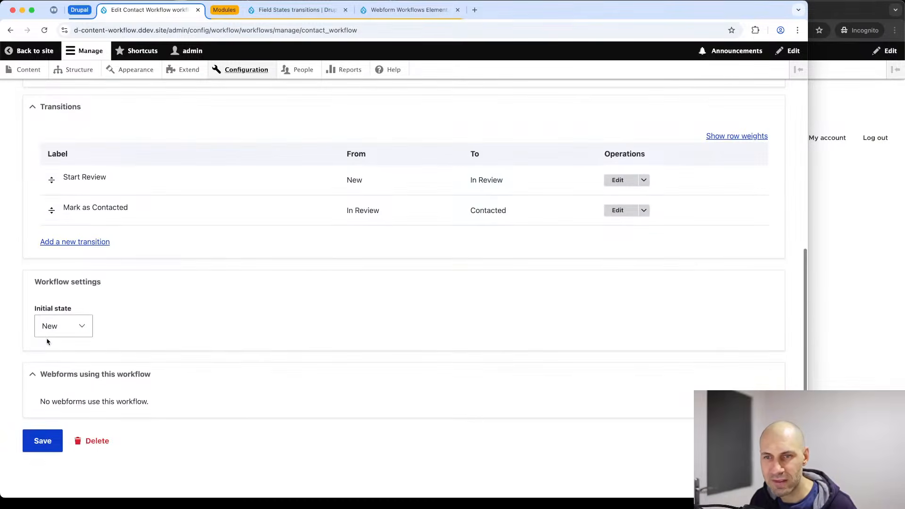
pyautogui.click(44, 445)
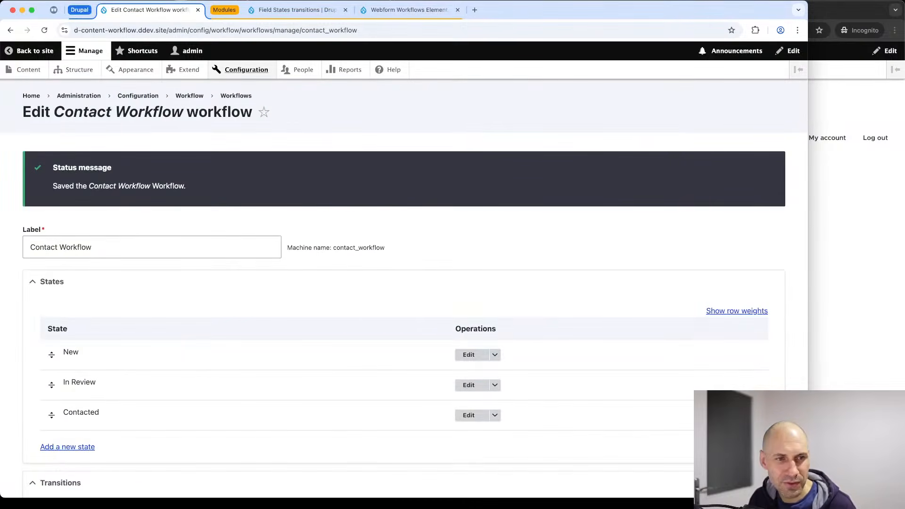
# Open the Contact webform's Build page and pick the Webform workflows element to add.
pyautogui.click(78, 70)
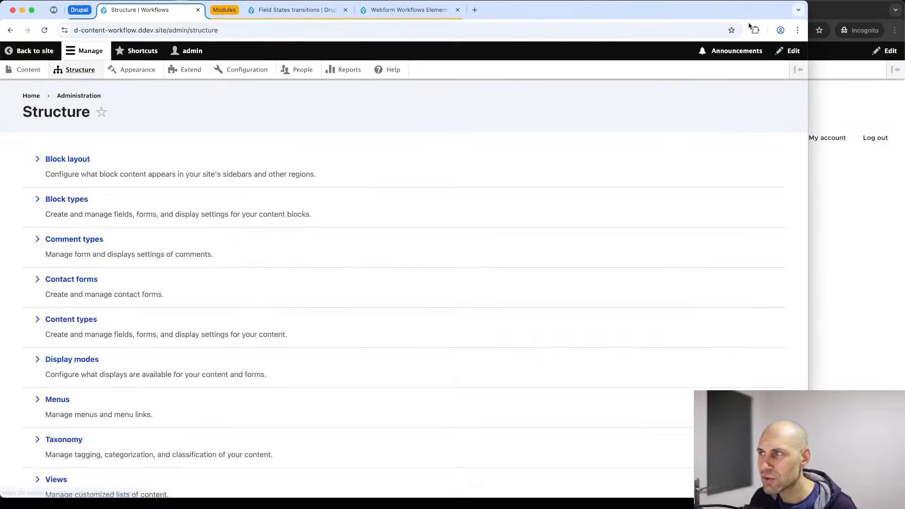
pyautogui.scroll(-3, 109, 307)
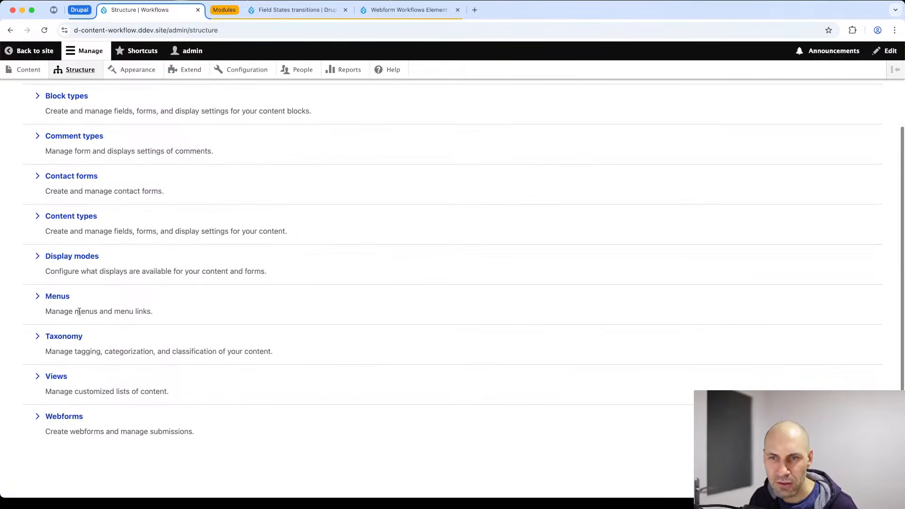
pyautogui.click(66, 417)
pyautogui.scroll(-2, 87, 353)
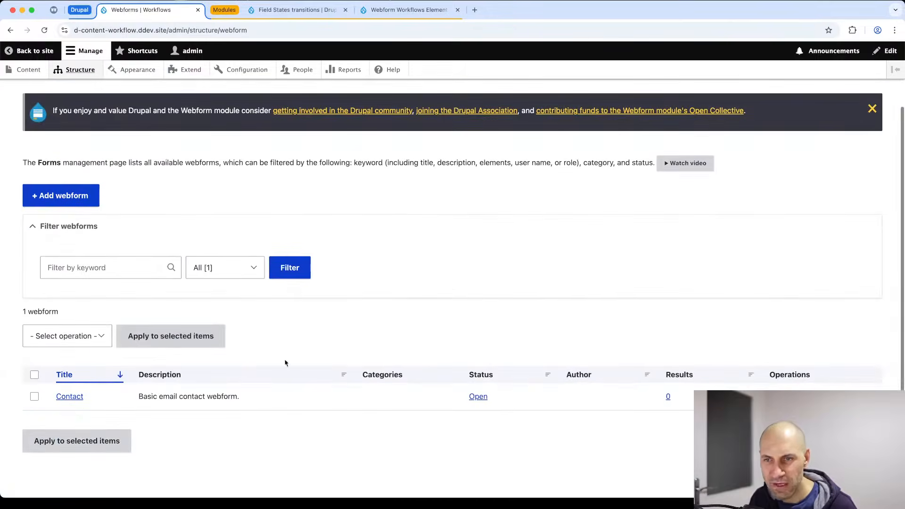
pyautogui.click(872, 109)
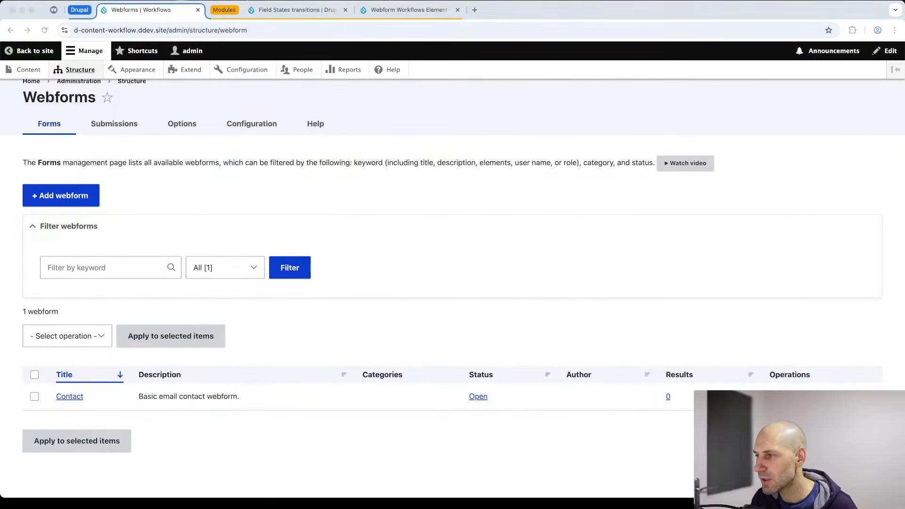
pyautogui.click(69, 396)
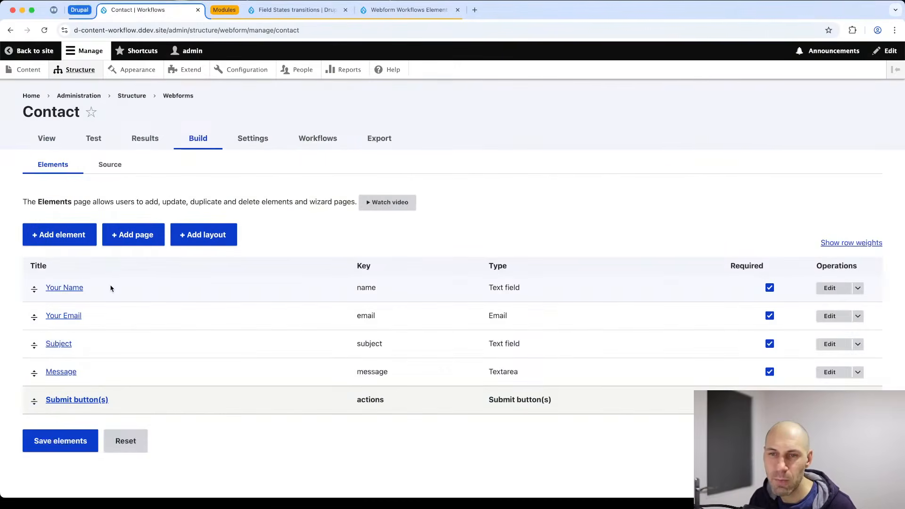
pyautogui.click(66, 238)
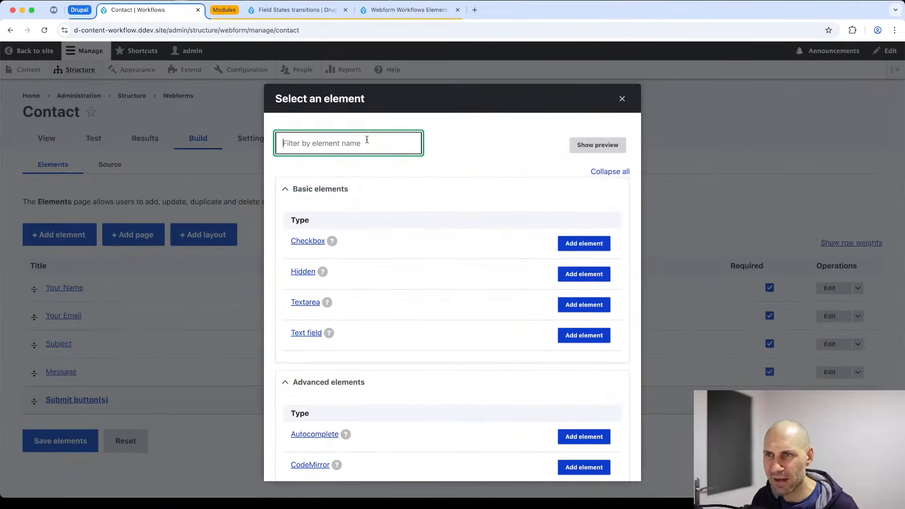
pyautogui.write('element')
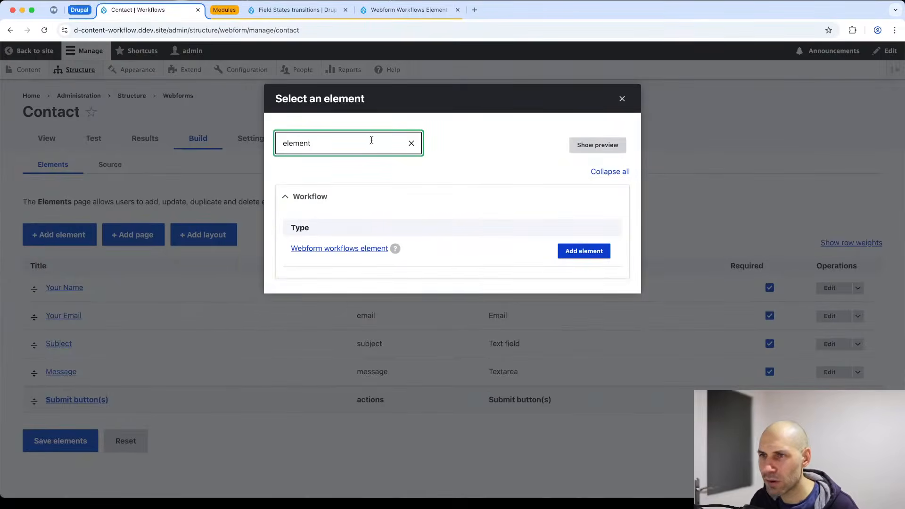
pyautogui.click(595, 259)
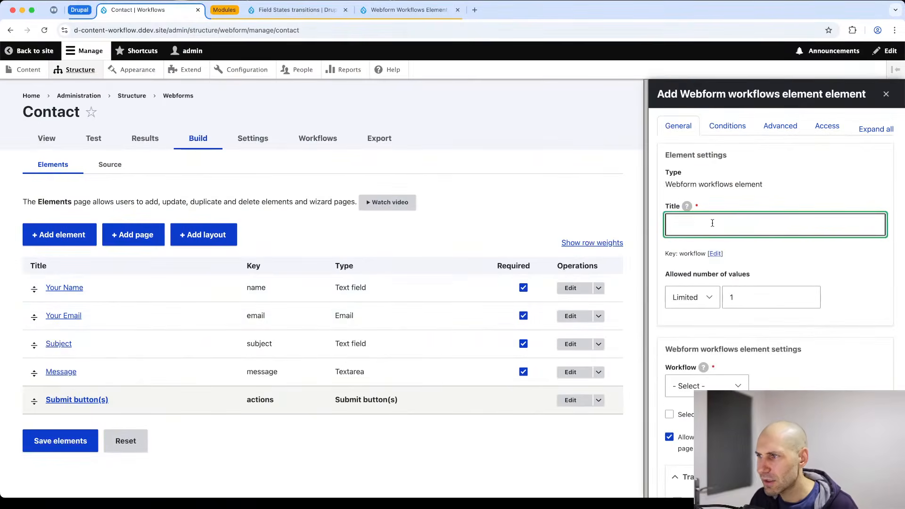
# Title the new element 'Workflow', link it to Contact Workflow, and save it.
pyautogui.write('Wo')
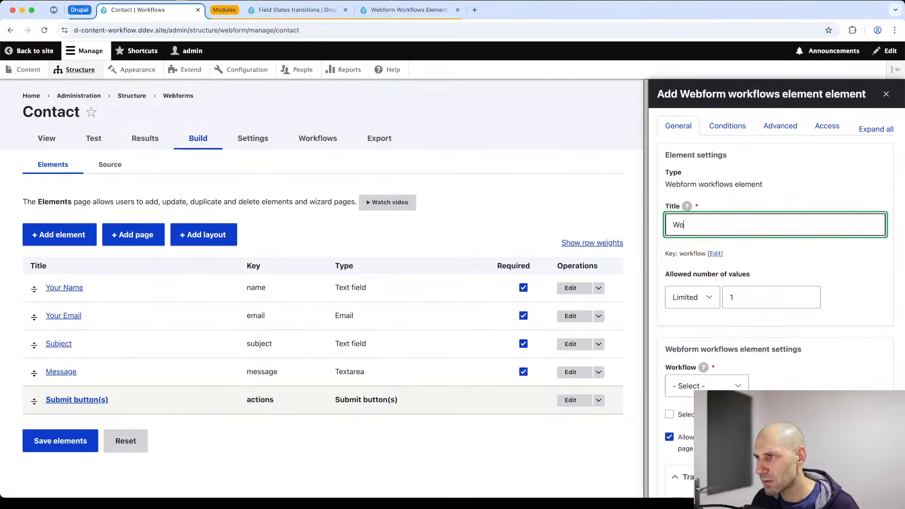
pyautogui.write('rkflow')
pyautogui.scroll(-4, 712, 225)
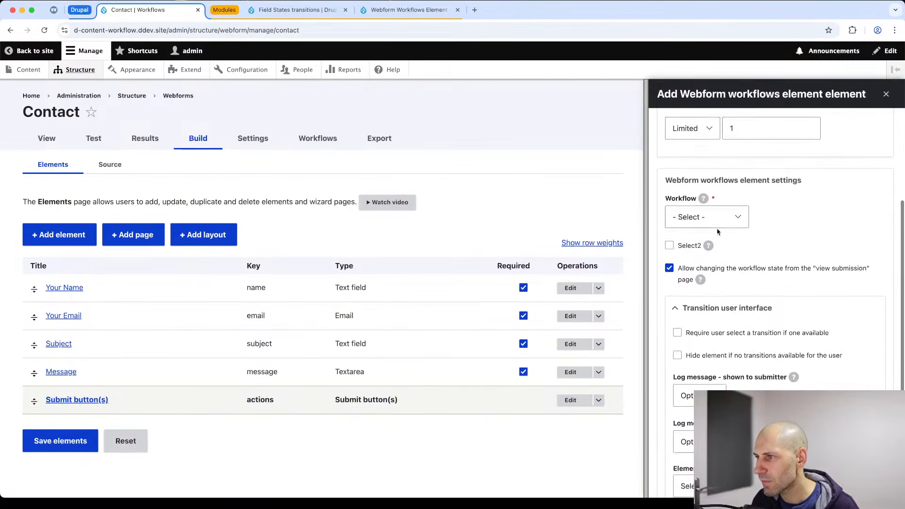
pyautogui.scroll(-1, 713, 226)
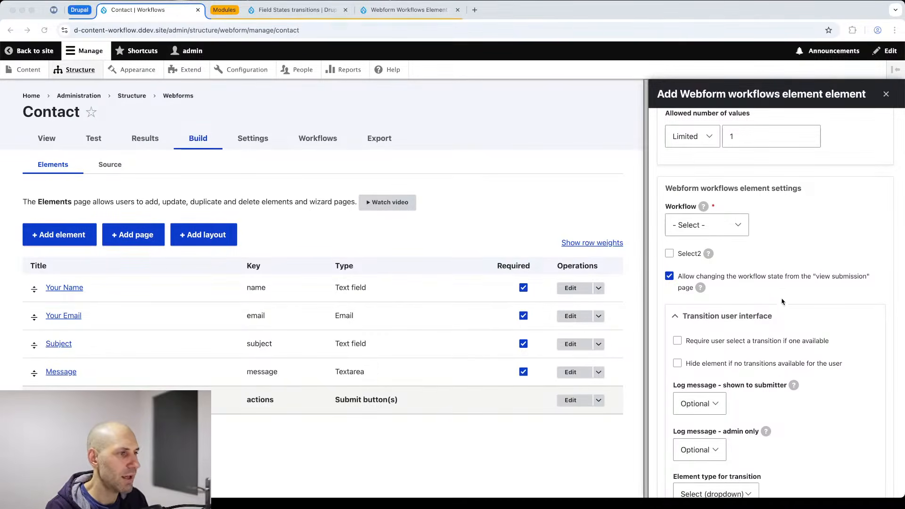
pyautogui.scroll(-5, 782, 267)
pyautogui.scroll(3, 760, 272)
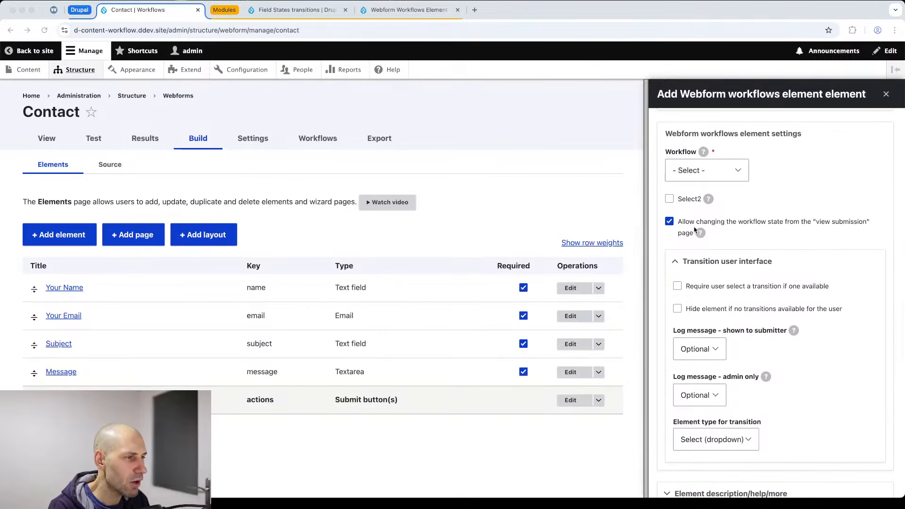
pyautogui.click(705, 173)
pyautogui.click(705, 191)
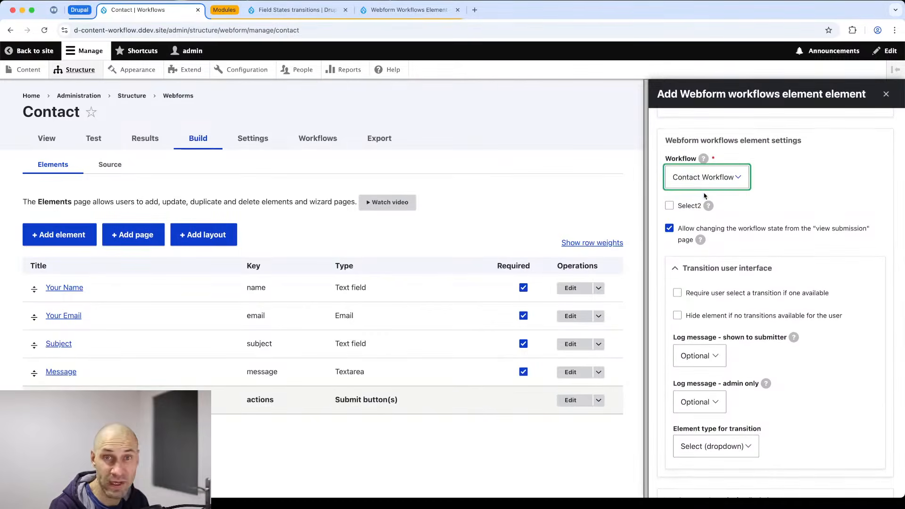
pyautogui.scroll(4, 717, 231)
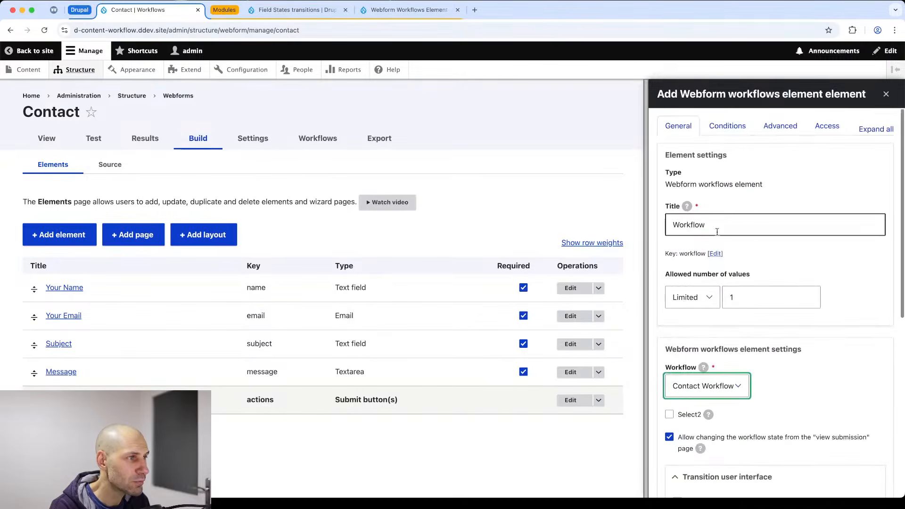
pyautogui.scroll(-4, 739, 229)
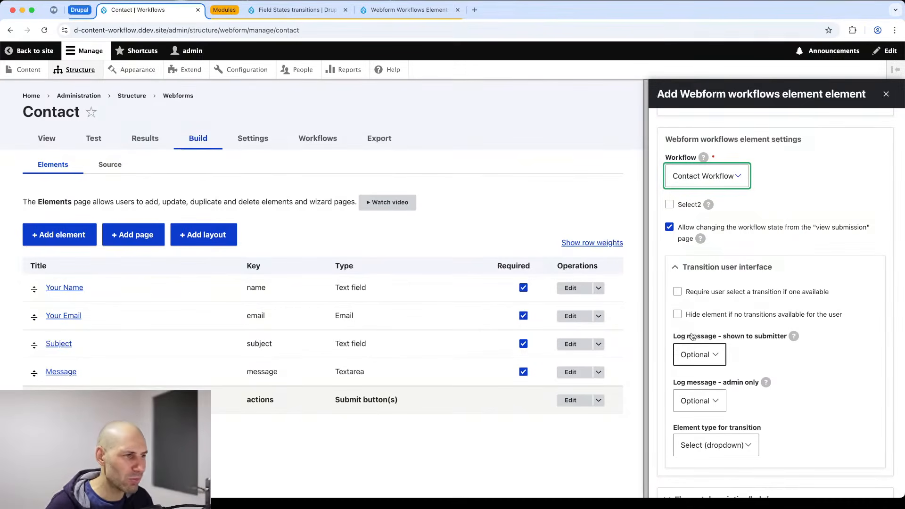
pyautogui.scroll(-5, 727, 320)
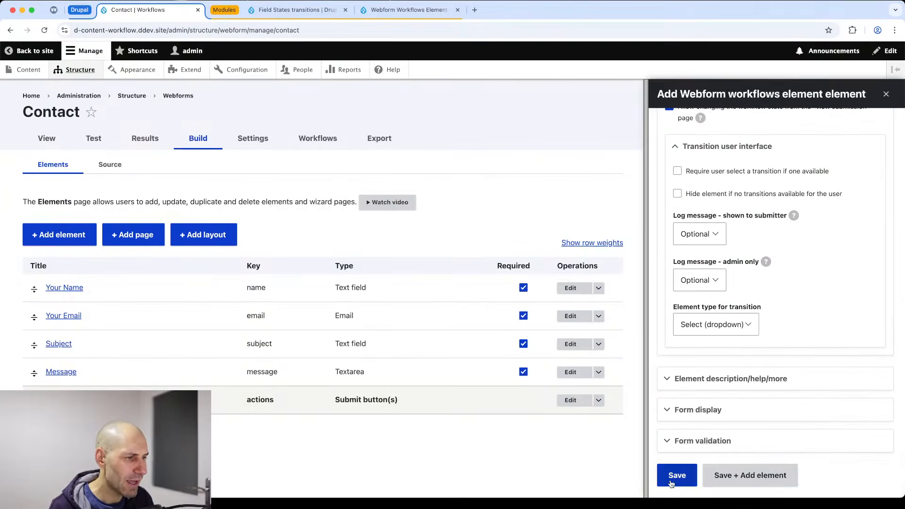
pyautogui.click(675, 476)
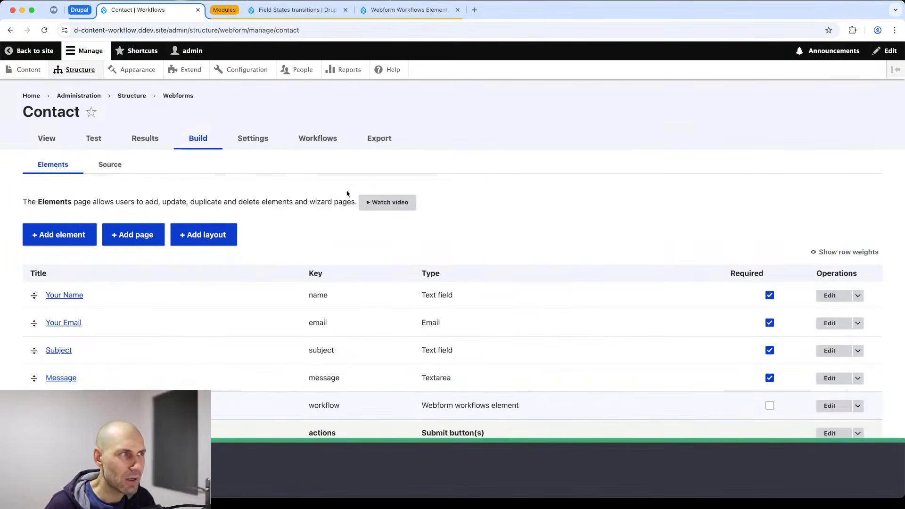
# Copy the Contact form's public page address from the admin window.
pyautogui.moveTo(904, 111); pyautogui.dragTo(770, 126)
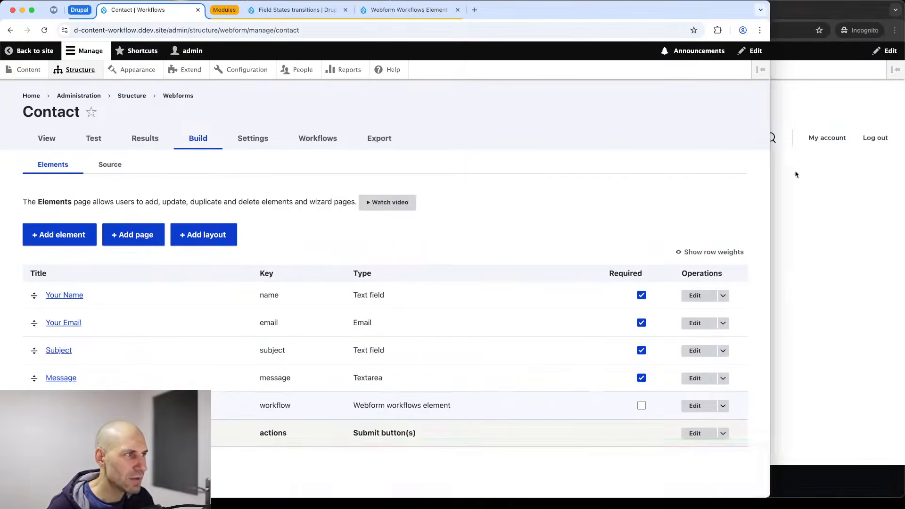
pyautogui.click(796, 175)
pyautogui.click(204, 170)
pyautogui.click(47, 138)
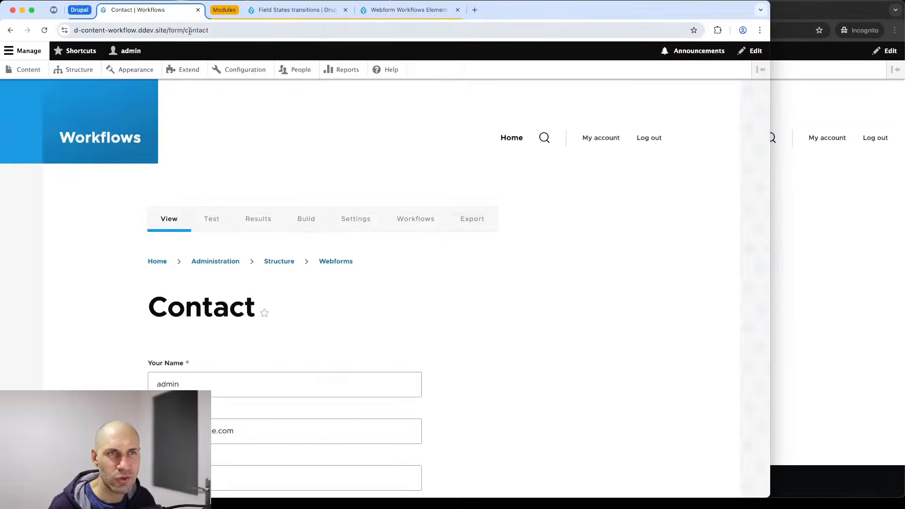
pyautogui.rightClick(222, 36)
pyautogui.click(257, 112)
# Log out in the incognito window and load the copied Contact form address.
pyautogui.click(863, 188)
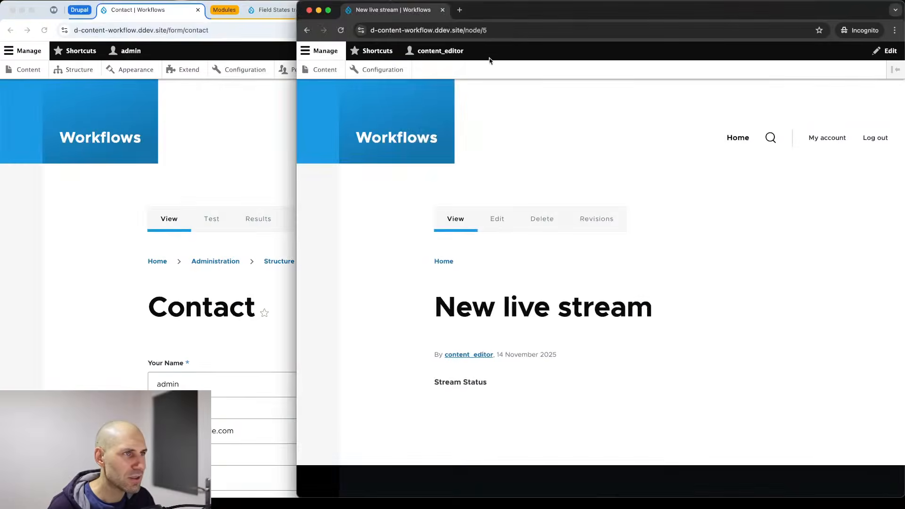
pyautogui.click(875, 137)
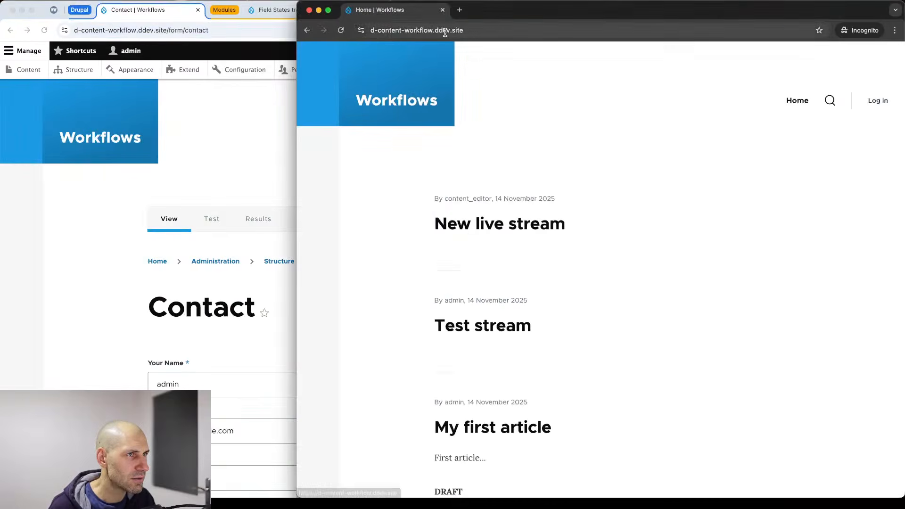
pyautogui.click(460, 31)
pyautogui.press('super+v')
pyautogui.press('Return')
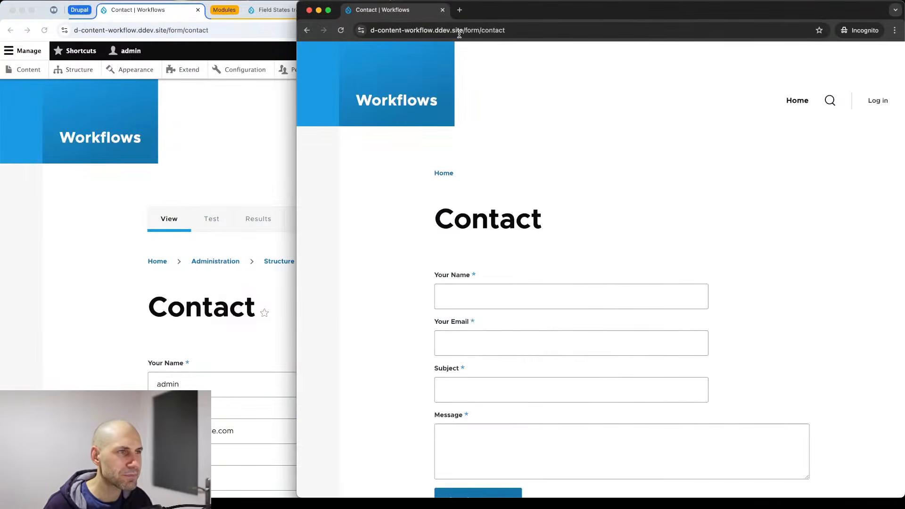
# Send the form with a name, an e-mail, subject 'test' and message 'tes', then restore the admin window.
pyautogui.click(486, 275)
pyautogui.write('unth')
pyautogui.press('Tab')
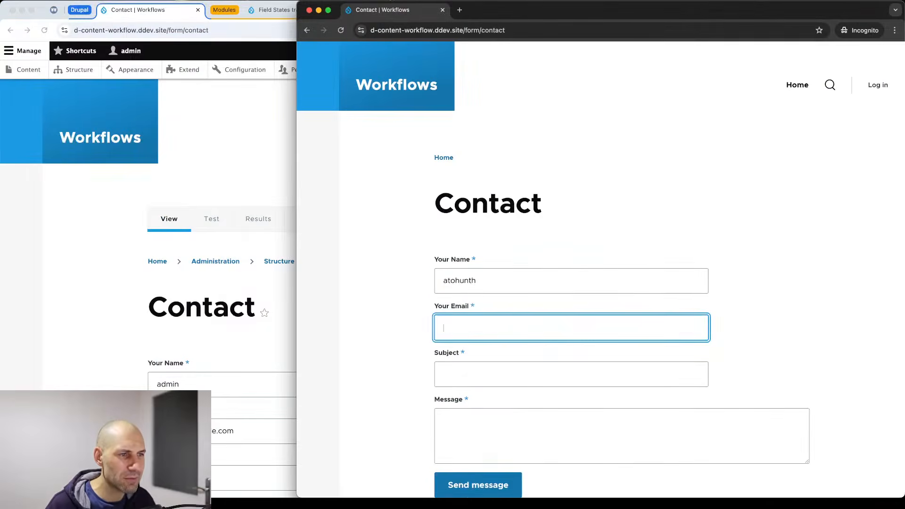
pyautogui.write('notheuenth@nthounth.com')
pyautogui.press('Tab')
pyautogui.write('t')
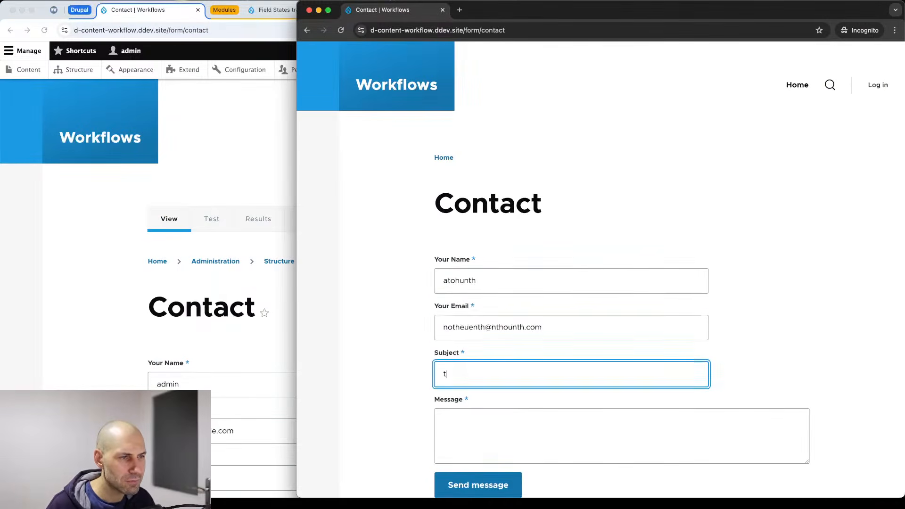
pyautogui.write('est')
pyautogui.press('Tab')
pyautogui.write('tes')
pyautogui.scroll(-5, 474, 274)
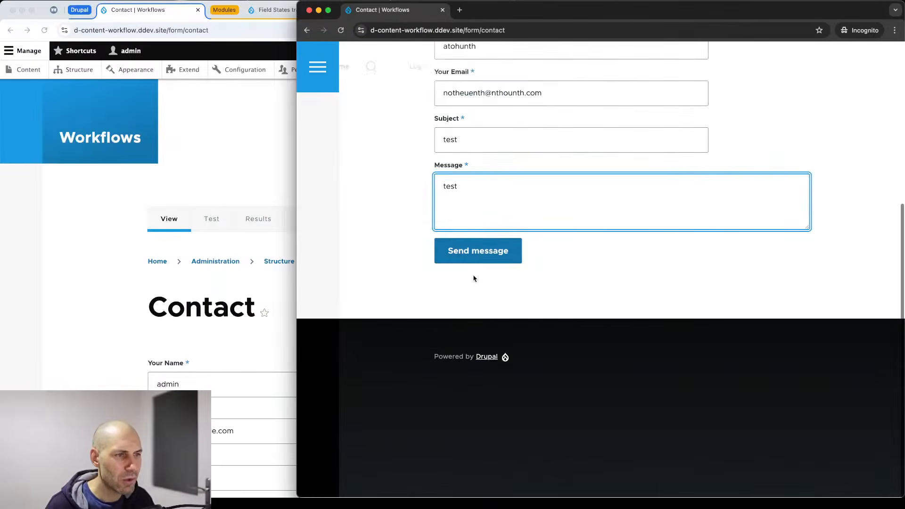
pyautogui.click(467, 246)
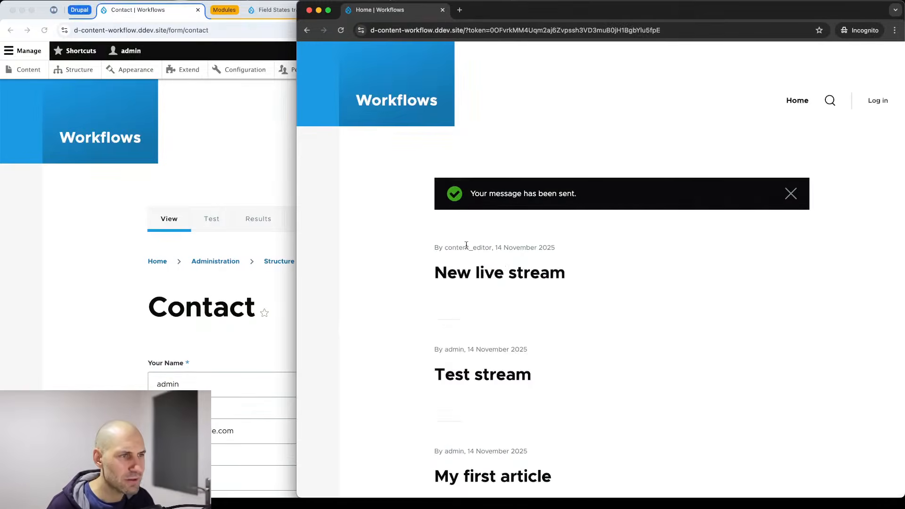
pyautogui.click(250, 287)
pyautogui.moveTo(771, 193); pyautogui.dragTo(823, 188)
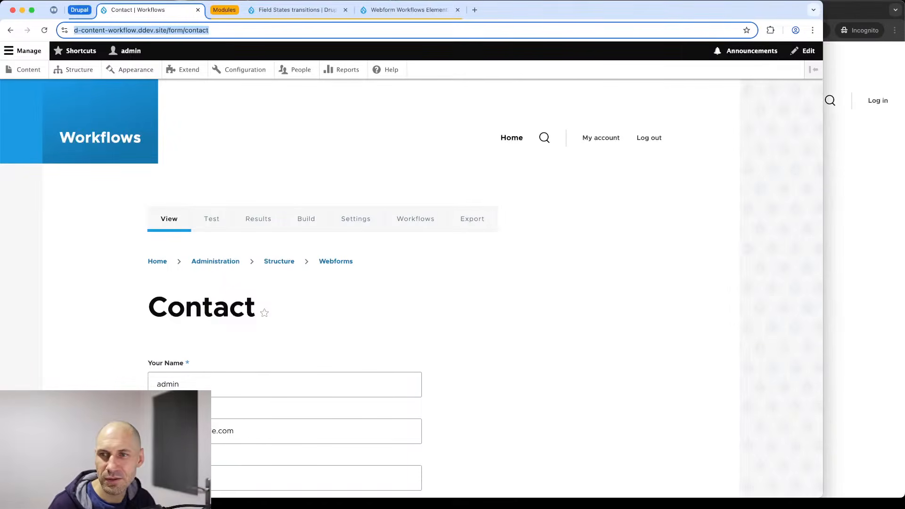
# Navigate via Structure > Webforms to the Contact webform's element builder.
pyautogui.click(79, 69)
pyautogui.scroll(-2, 103, 344)
pyautogui.click(65, 423)
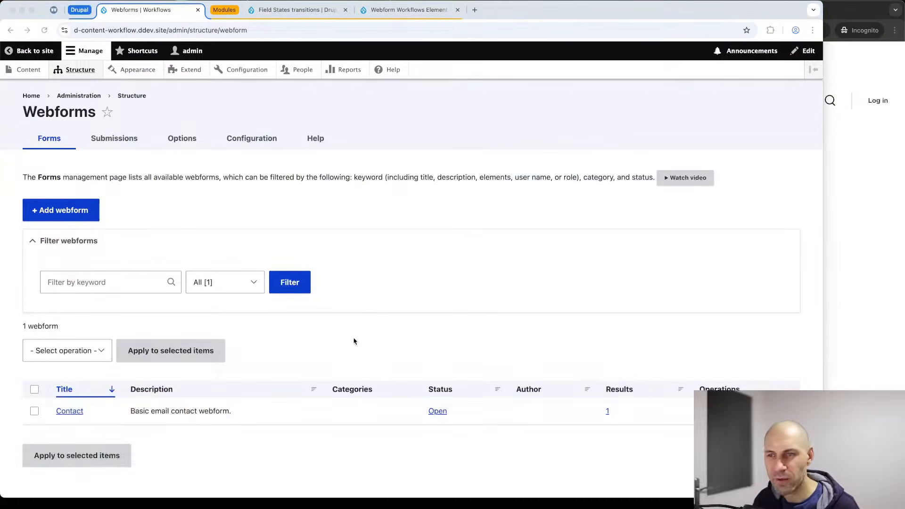
pyautogui.click(354, 347)
pyautogui.scroll(-1, 459, 320)
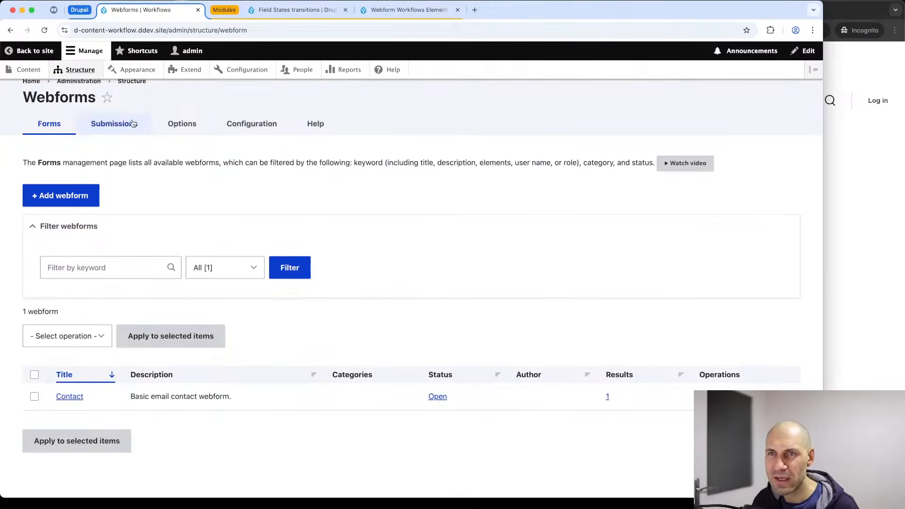
pyautogui.click(69, 397)
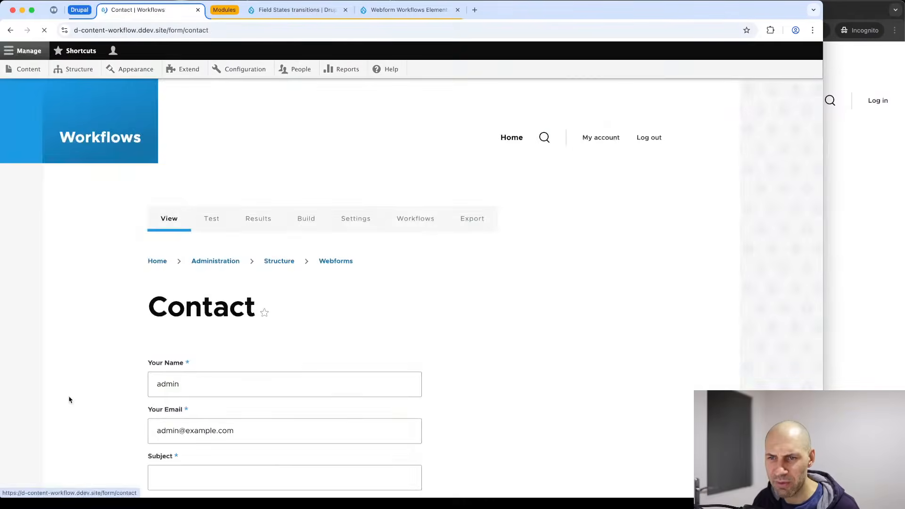
pyautogui.click(302, 219)
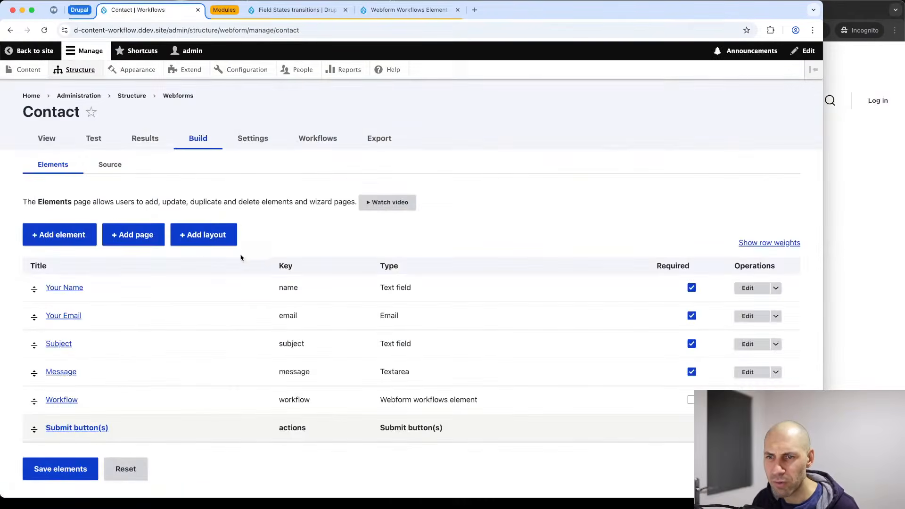
pyautogui.scroll(-1, 241, 257)
# Check the Workflow column in the Contact submissions list and open submission 1.
pyautogui.click(128, 117)
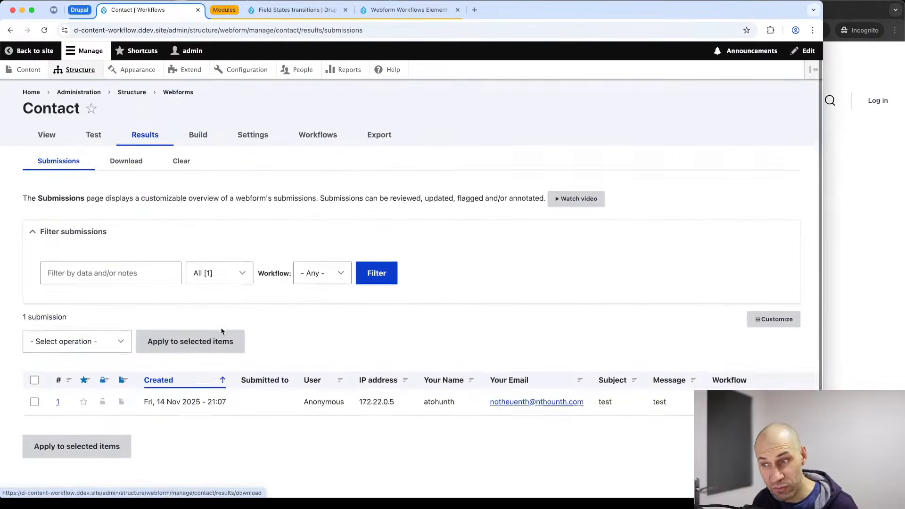
pyautogui.scroll(-1, 234, 368)
pyautogui.hscroll(3, 251, 402)
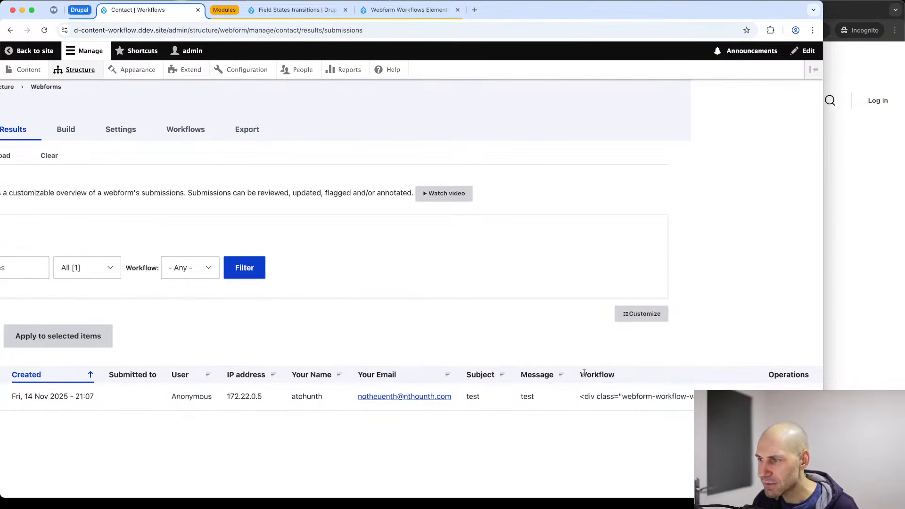
pyautogui.moveTo(629, 377); pyautogui.dragTo(565, 375)
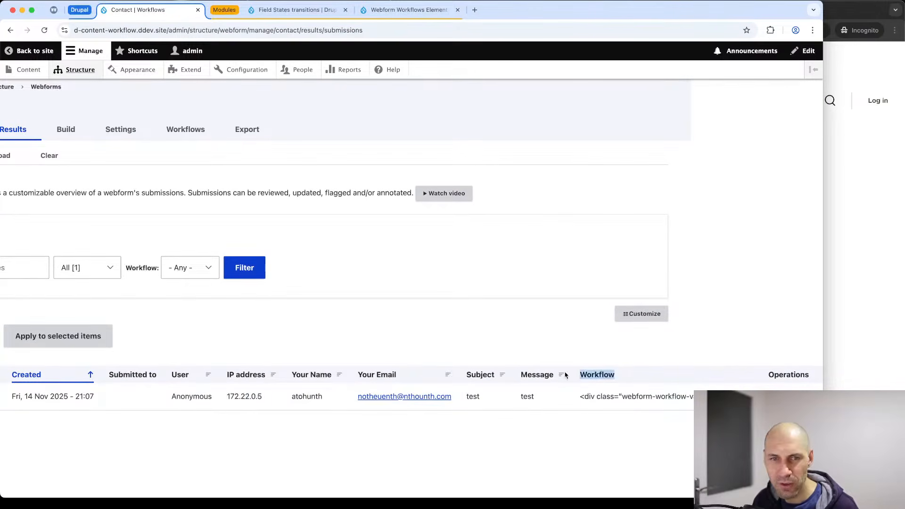
pyautogui.hscroll(-3, 565, 375)
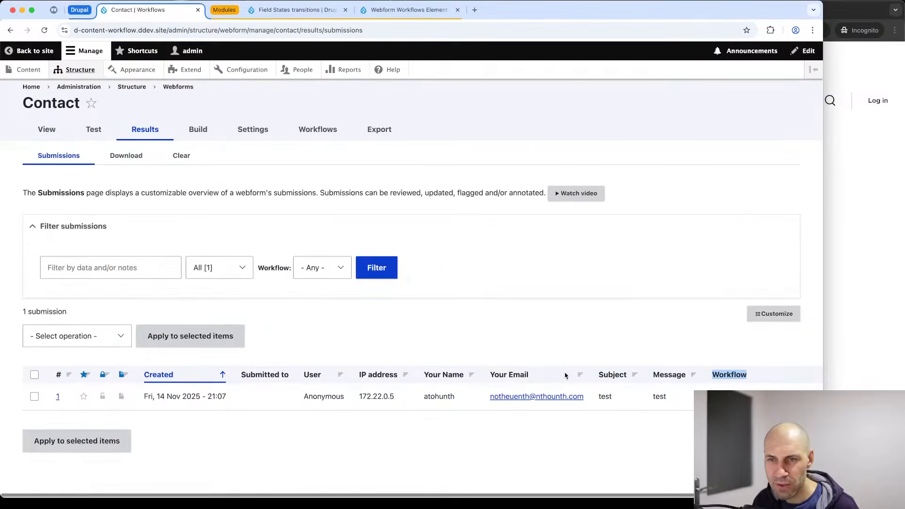
pyautogui.click(58, 397)
pyautogui.scroll(-5, 151, 393)
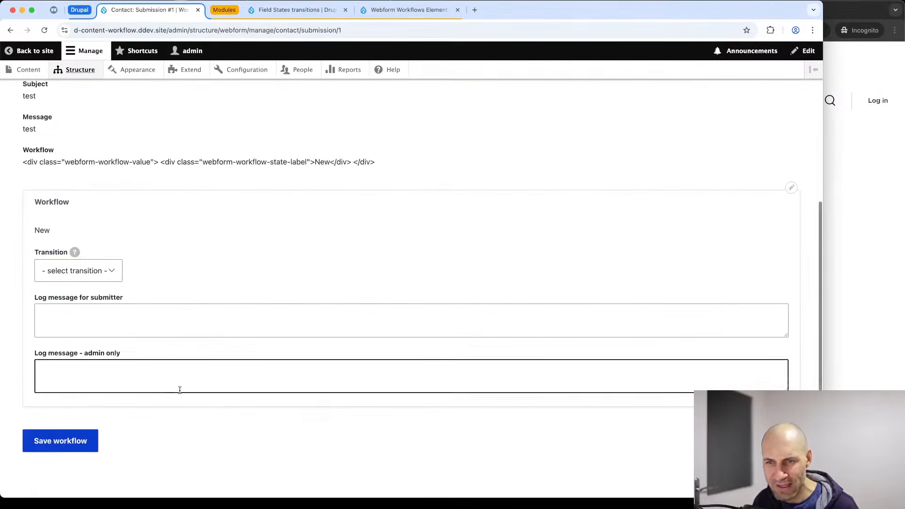
# Apply the Start Review transition, moving submission 1 to In Review.
pyautogui.click(106, 271)
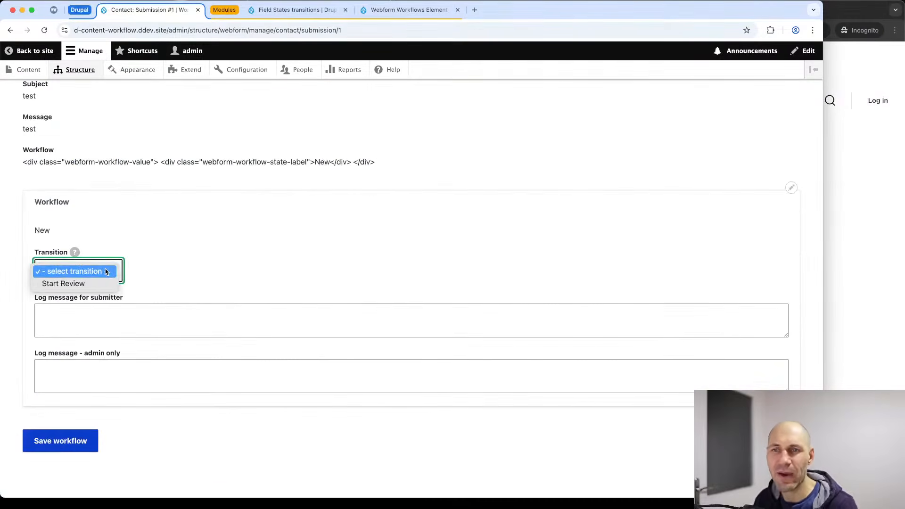
pyautogui.click(63, 283)
pyautogui.click(46, 443)
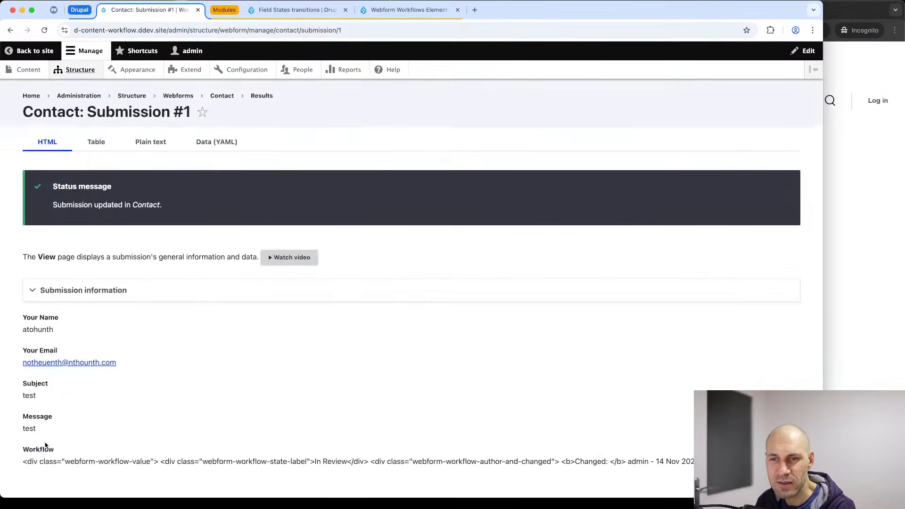
pyautogui.scroll(-7, 83, 406)
# Choose Mark as Contacted, review the log message fields, and save to reach Contacted.
pyautogui.click(66, 276)
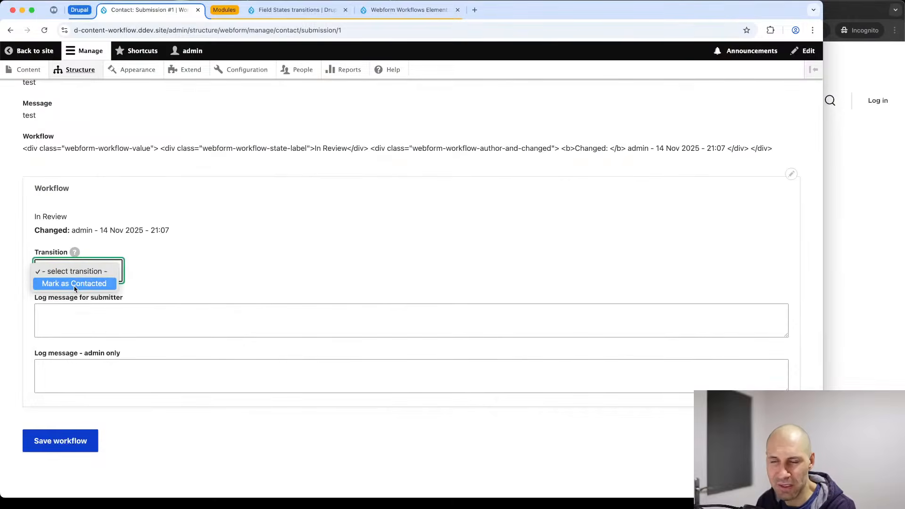
pyautogui.click(74, 284)
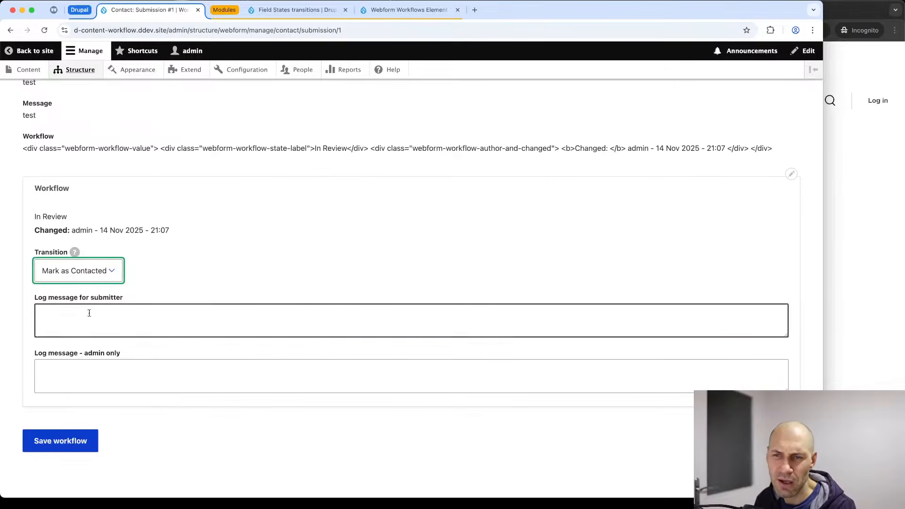
pyautogui.click(89, 365)
pyautogui.moveTo(118, 360); pyautogui.dragTo(49, 353)
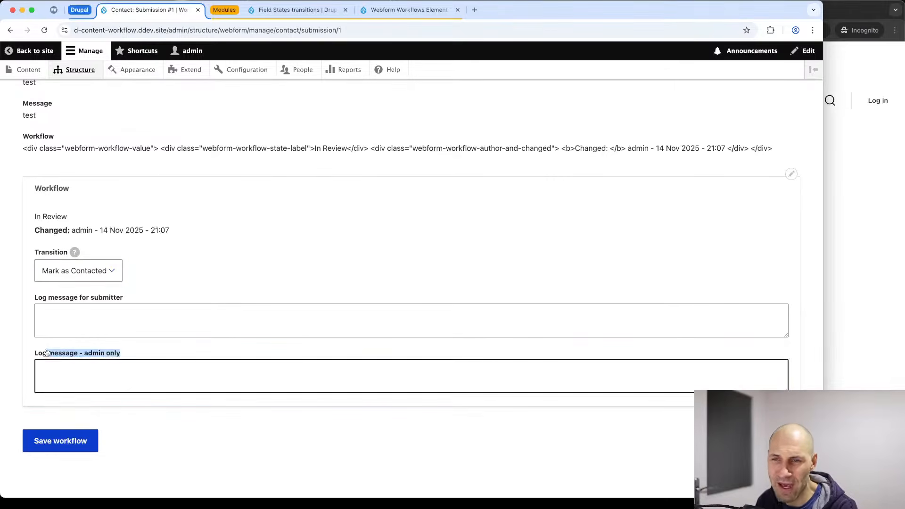
pyautogui.moveTo(128, 297); pyautogui.dragTo(34, 297)
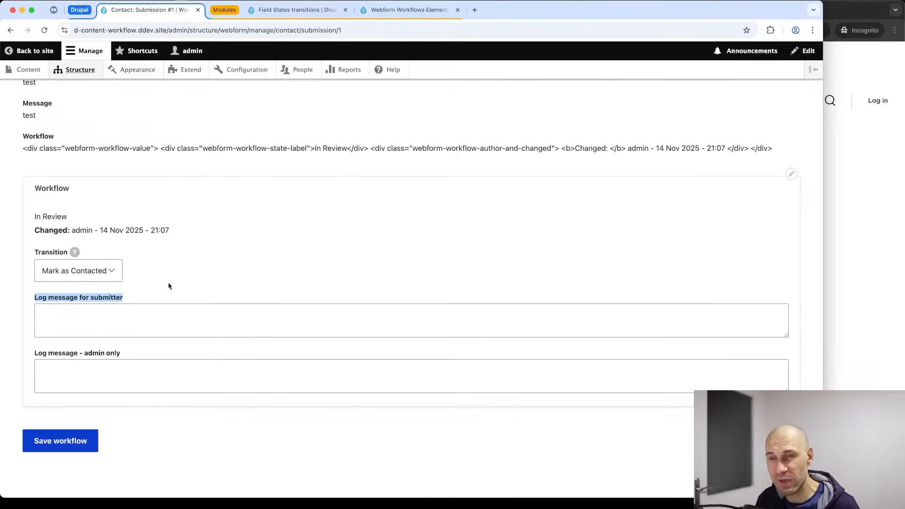
pyautogui.click(93, 272)
pyautogui.click(92, 272)
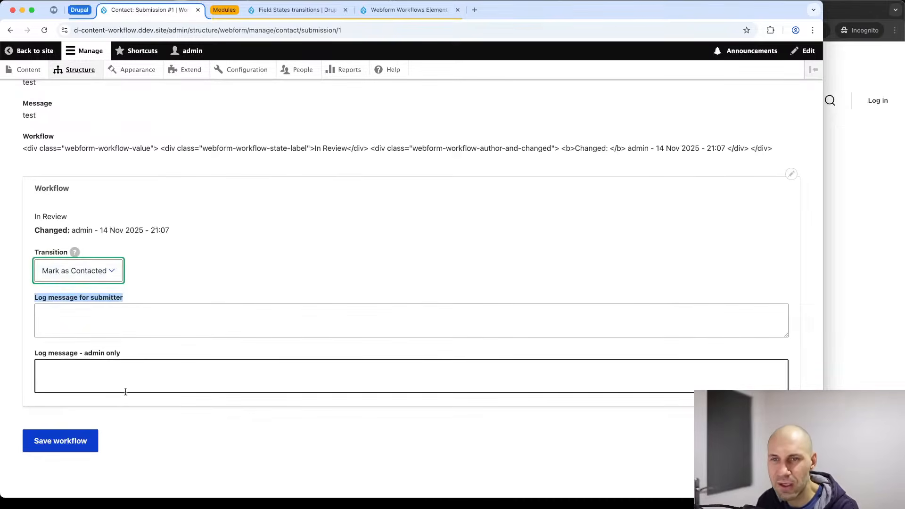
pyautogui.click(60, 441)
# Confirm no further transitions remain, then return to the submissions list.
pyautogui.scroll(-4, 66, 410)
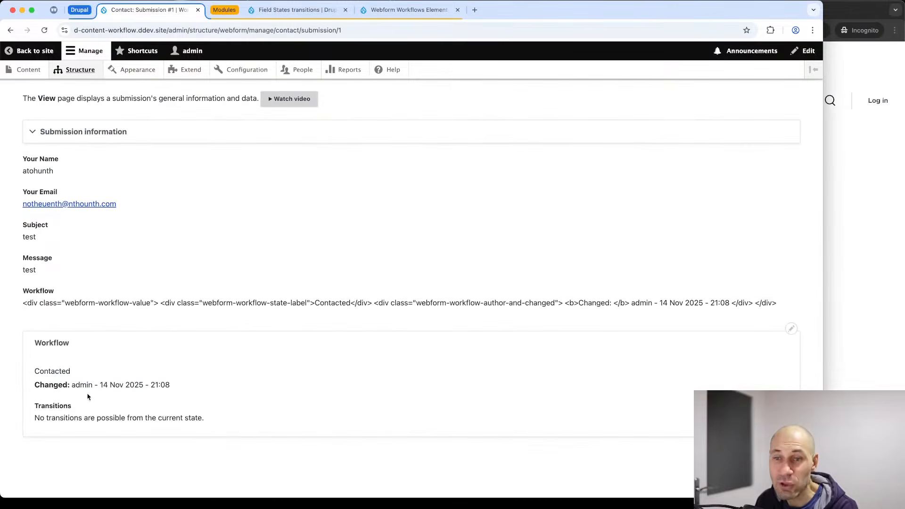
pyautogui.moveTo(209, 421); pyautogui.dragTo(18, 418)
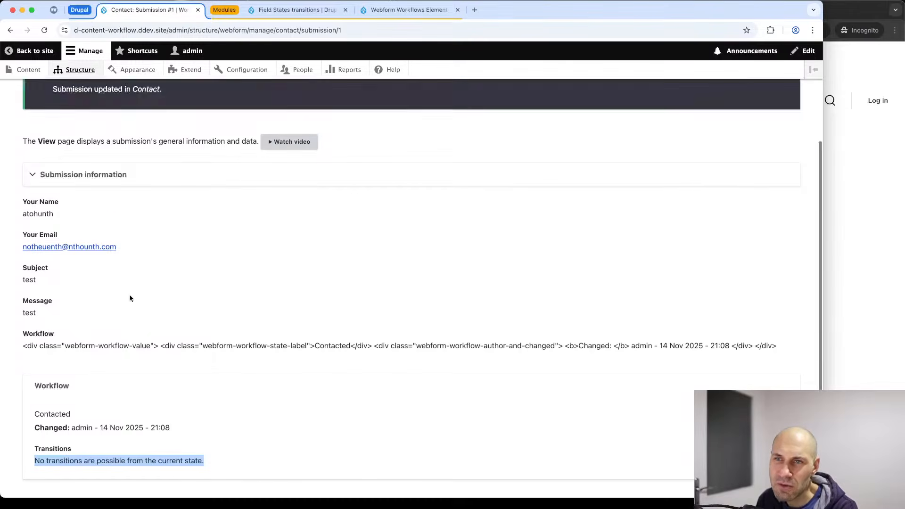
pyautogui.scroll(-4, 105, 185)
pyautogui.scroll(4, 104, 188)
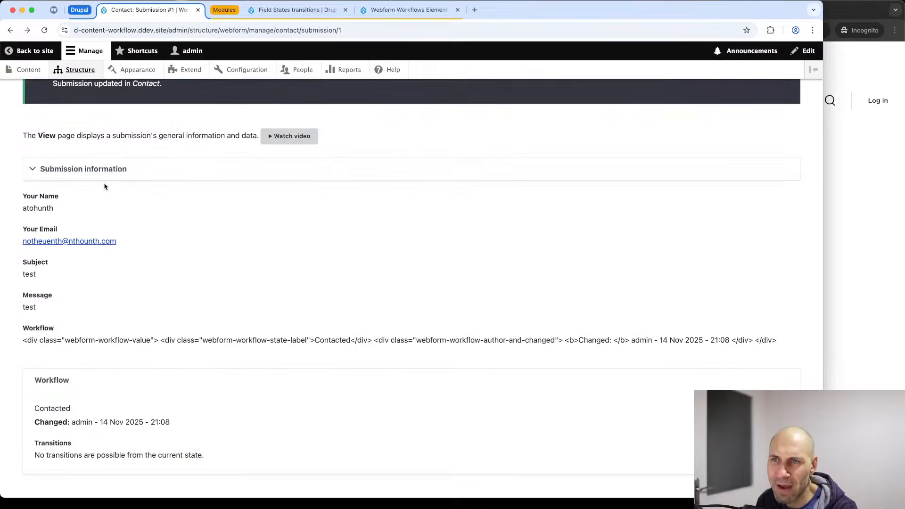
pyautogui.scroll(-3, 102, 189)
pyautogui.scroll(3, 102, 189)
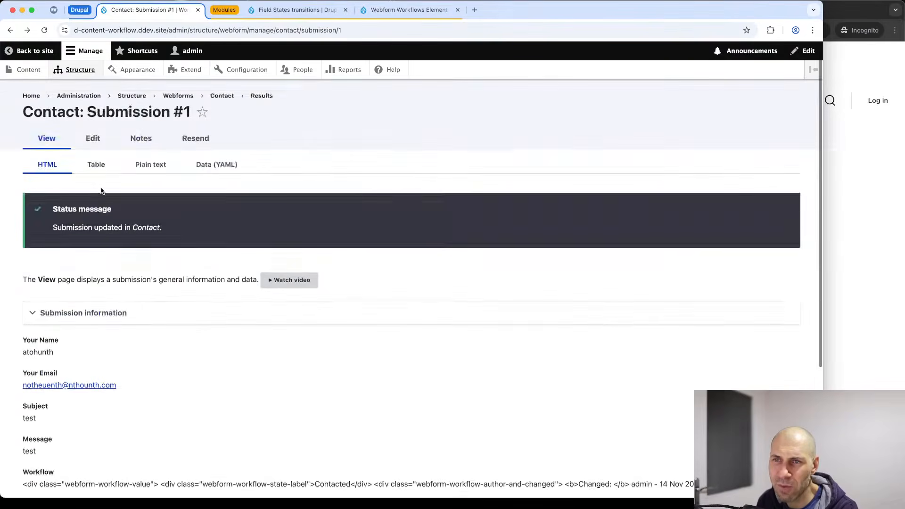
pyautogui.press('super+Left')
# Read the Understanding workflows explanation on the Workflows tab, then return to the Build element list.
pyautogui.click(325, 136)
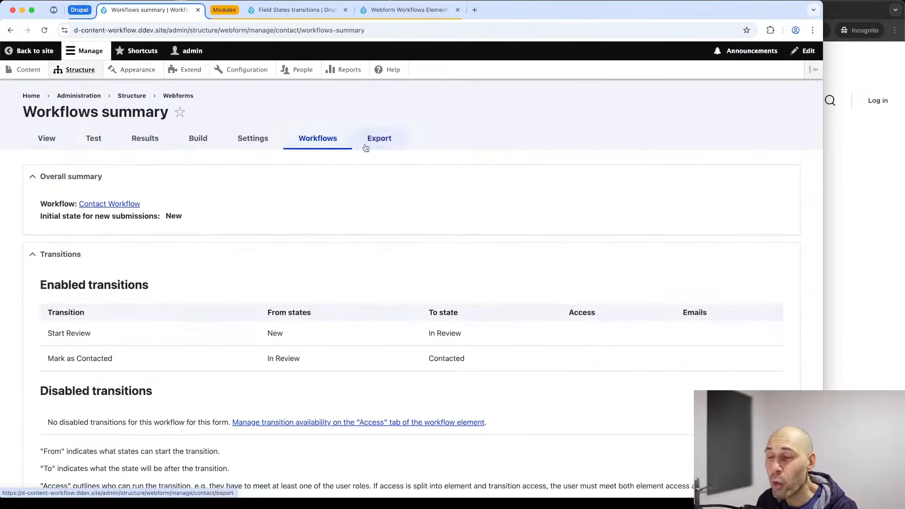
pyautogui.scroll(-2, 327, 160)
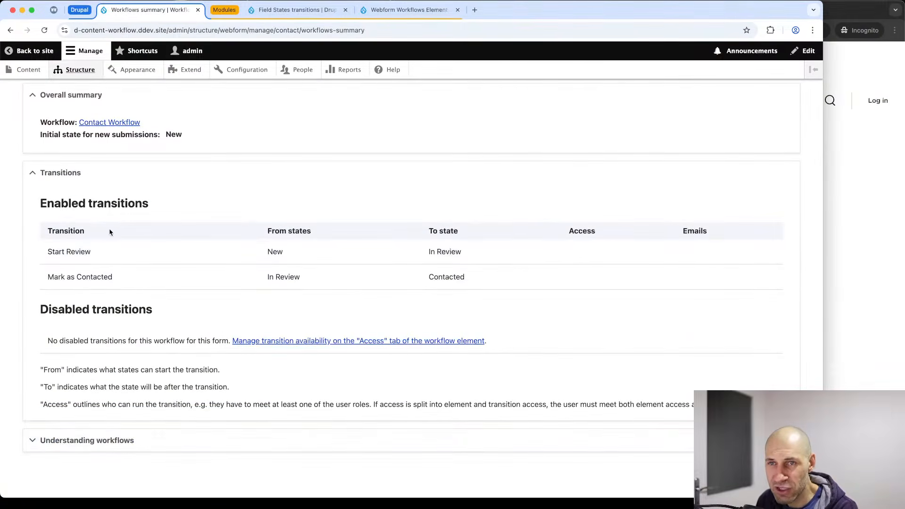
pyautogui.click(82, 448)
pyautogui.scroll(-3, 84, 448)
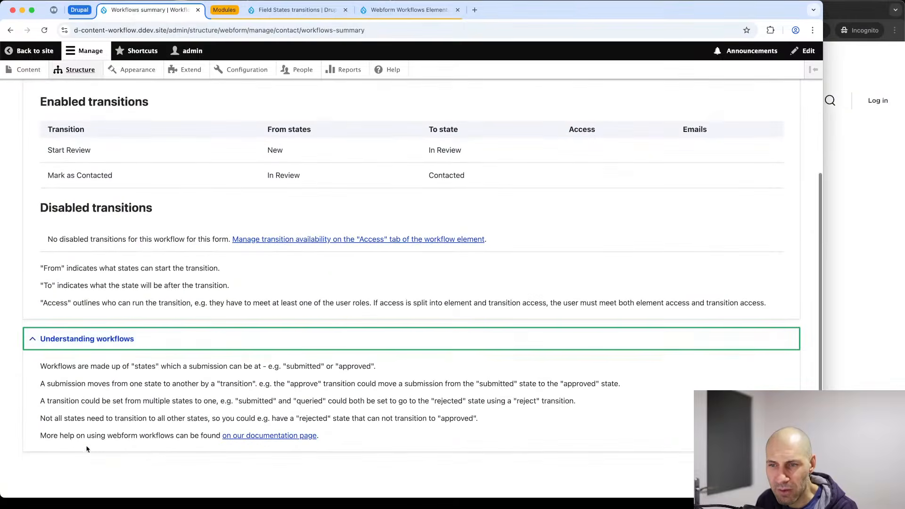
pyautogui.scroll(5, 214, 399)
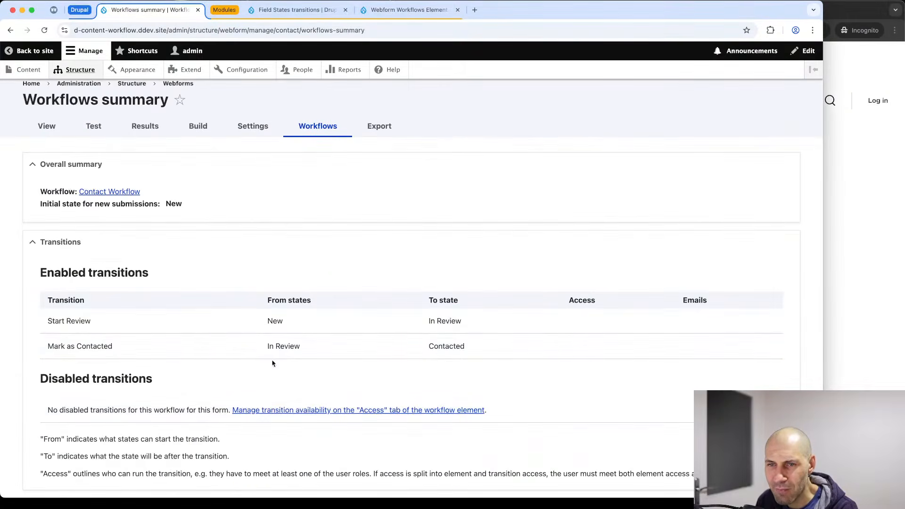
pyautogui.scroll(1, 240, 210)
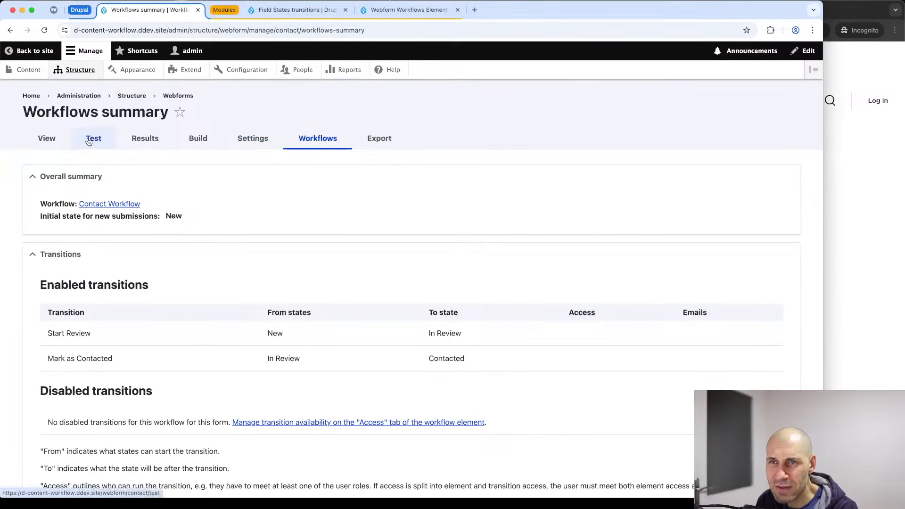
pyautogui.click(187, 138)
pyautogui.scroll(-2, 187, 138)
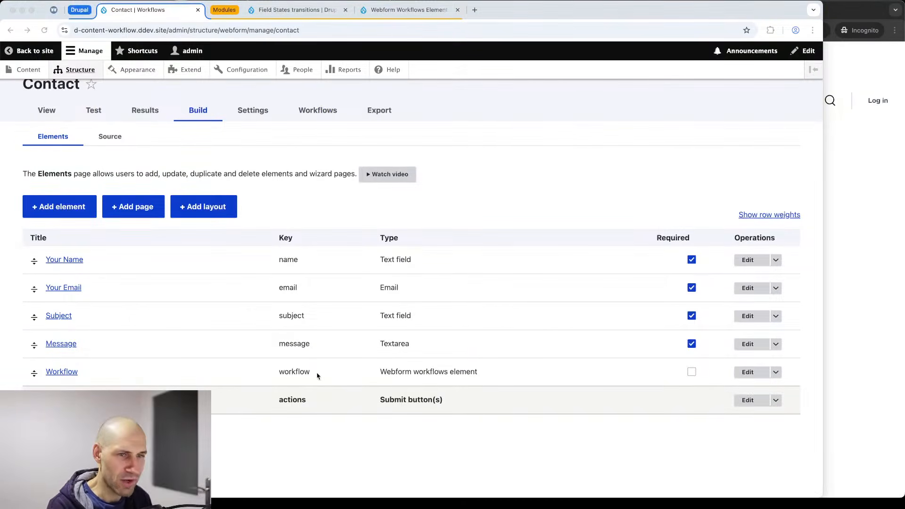
# Review the Workflow element's Access settings, toggling the New and In Review override sections.
pyautogui.click(749, 373)
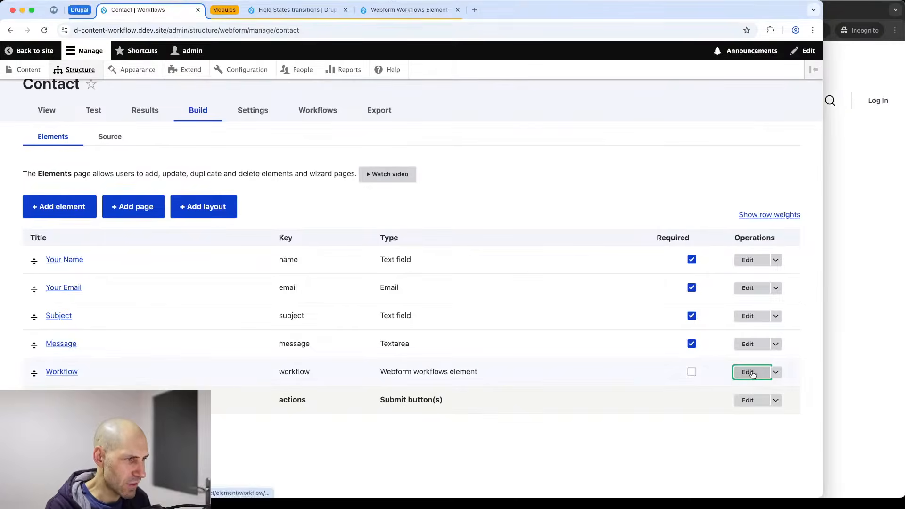
pyautogui.click(746, 126)
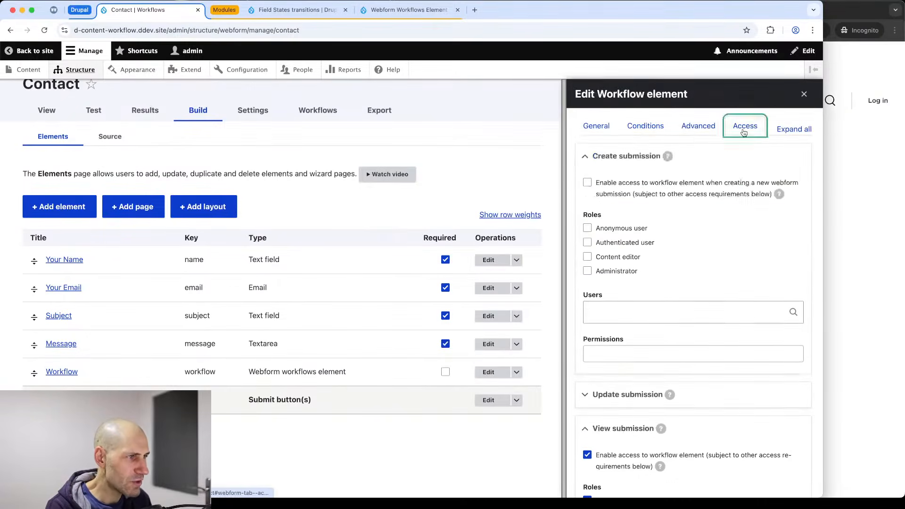
pyautogui.scroll(-10, 667, 252)
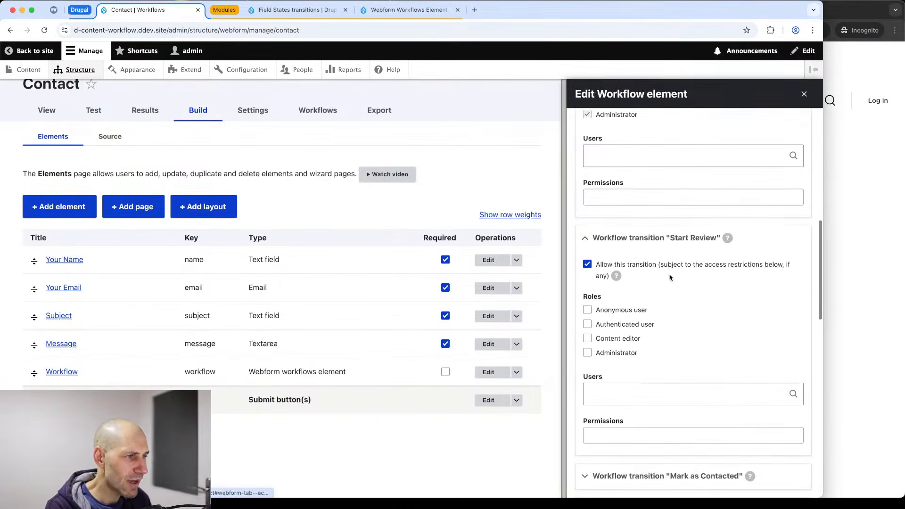
pyautogui.scroll(-5, 670, 277)
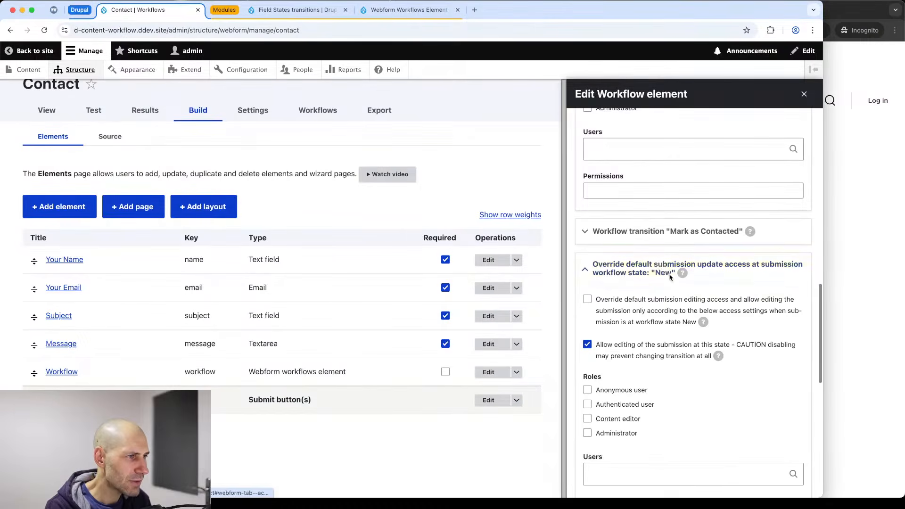
pyautogui.click(621, 281)
pyautogui.click(618, 312)
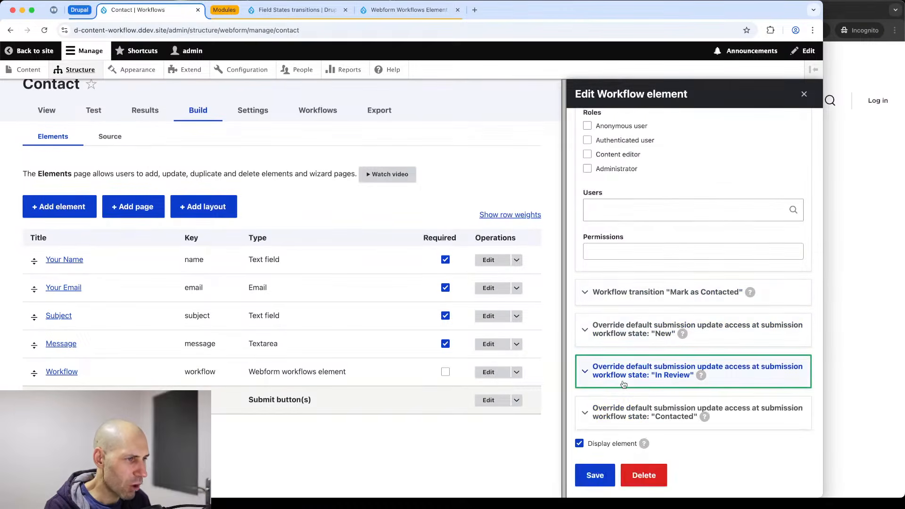
pyautogui.click(614, 364)
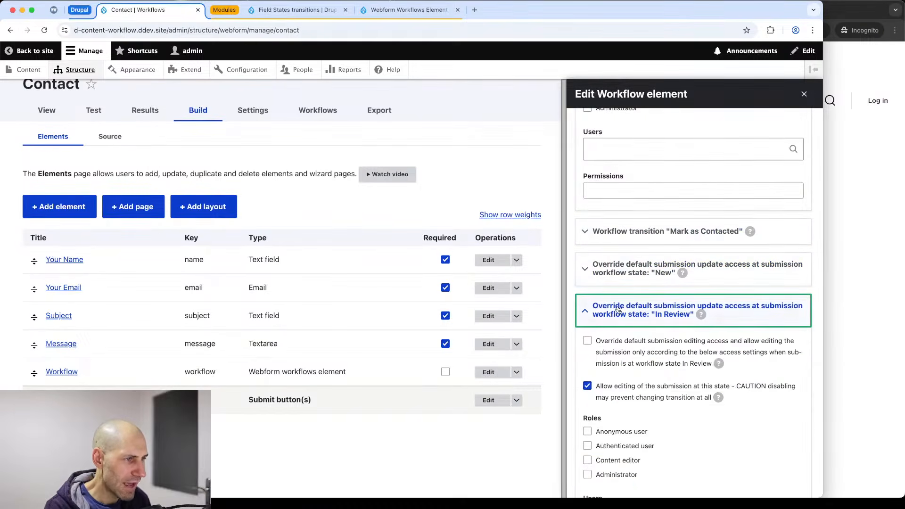
pyautogui.click(622, 262)
pyautogui.scroll(-3, 622, 262)
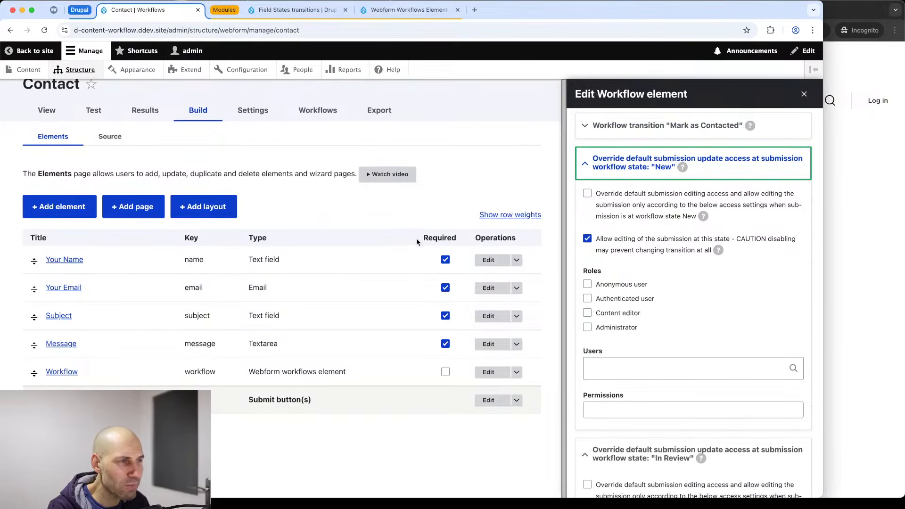
pyautogui.scroll(2, 673, 266)
pyautogui.click(635, 241)
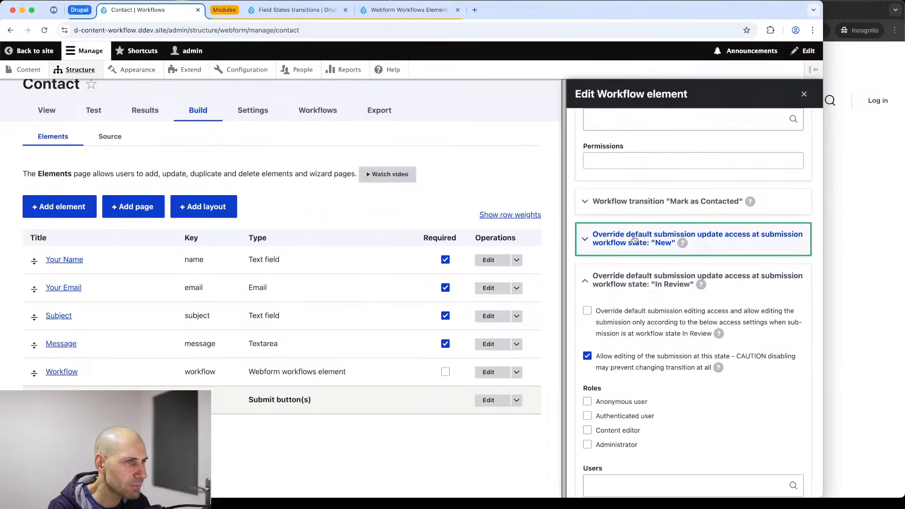
# Open the Contact form's Settings > Emails / Handlers page.
pyautogui.click(263, 113)
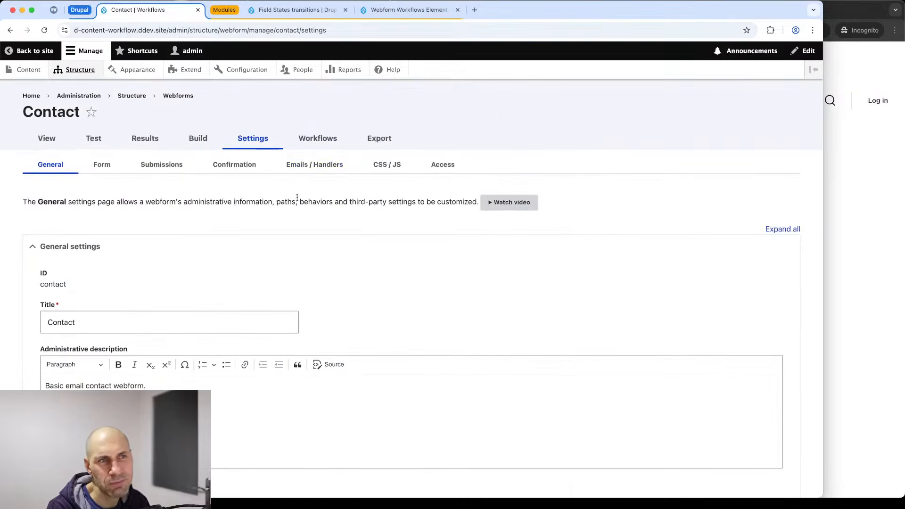
pyautogui.click(312, 165)
pyautogui.scroll(-1, 318, 178)
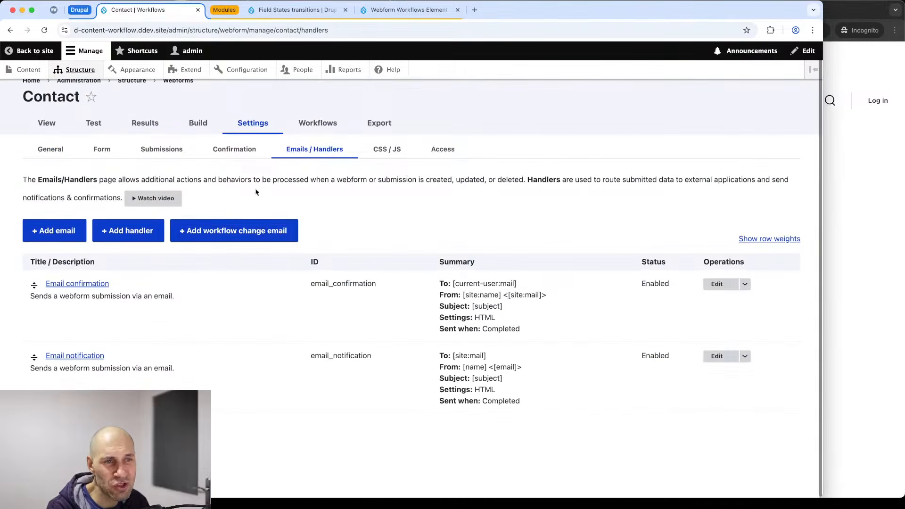
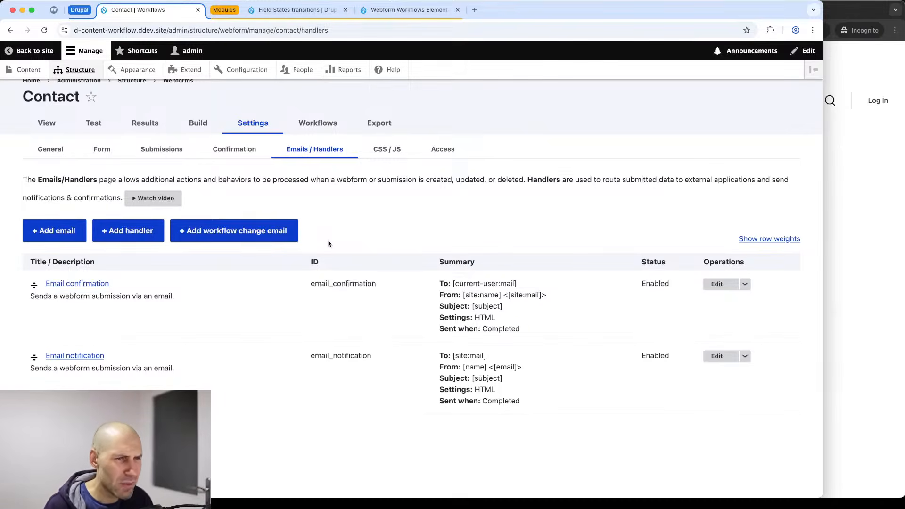
# Add an 'Email on workflow state change' handler that fires on Mark as Contacted to Contacted.
pyautogui.click(280, 233)
pyautogui.scroll(-3, 604, 218)
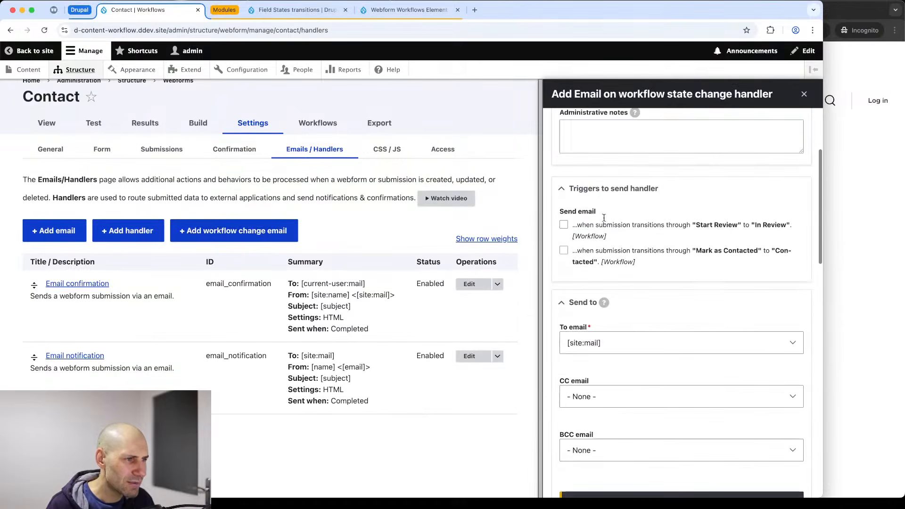
pyautogui.scroll(-1, 604, 236)
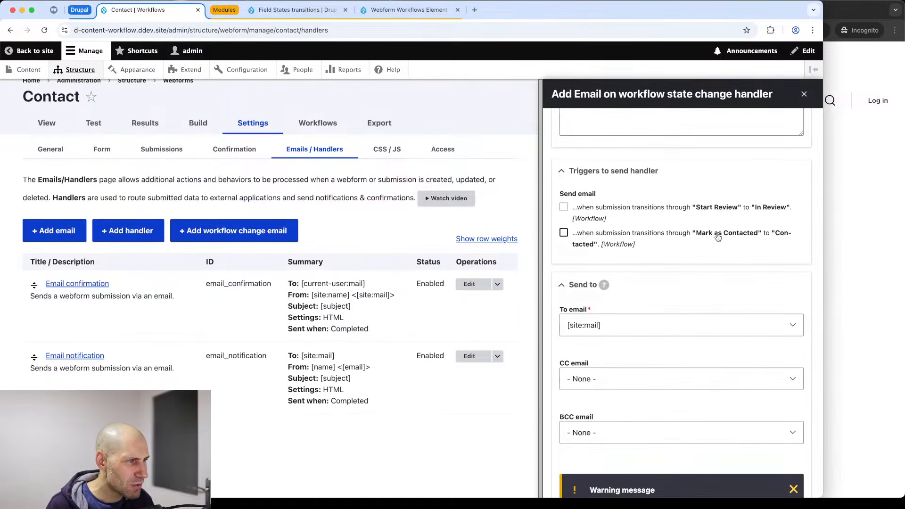
pyautogui.click(566, 234)
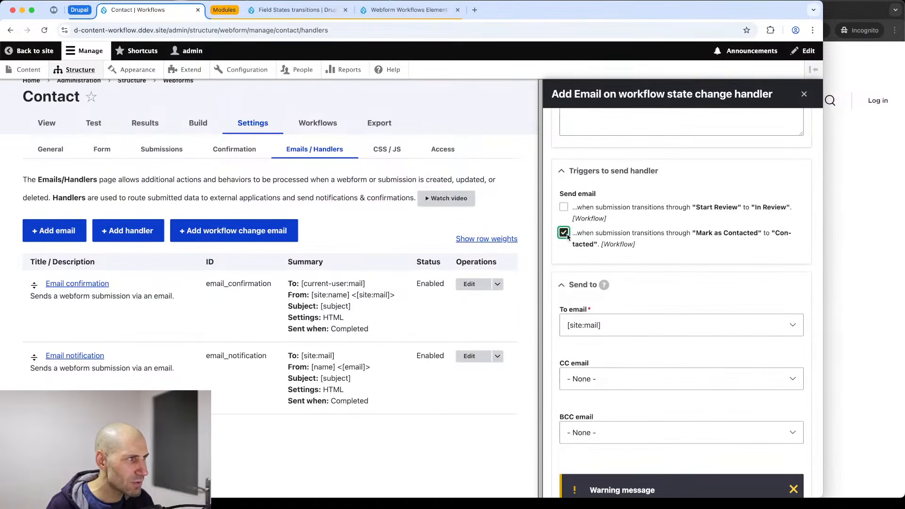
pyautogui.scroll(-10, 568, 237)
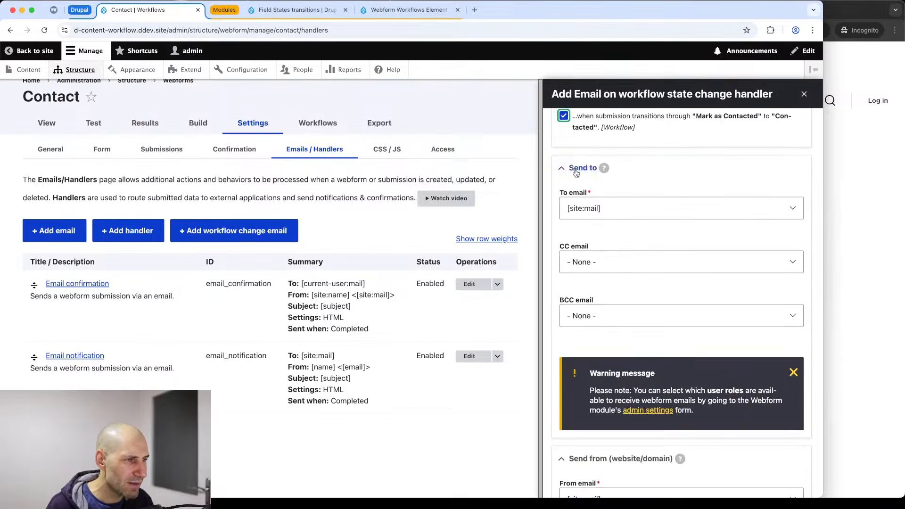
pyautogui.scroll(-10, 595, 233)
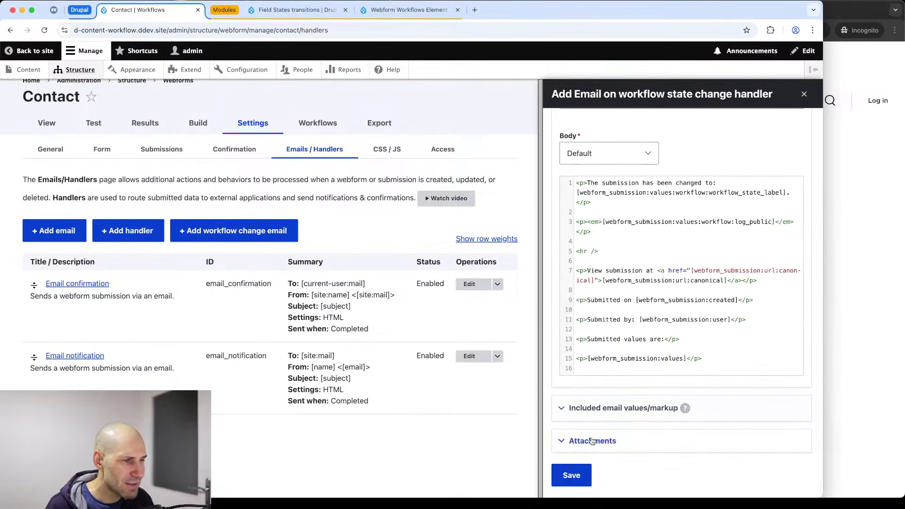
pyautogui.click(580, 477)
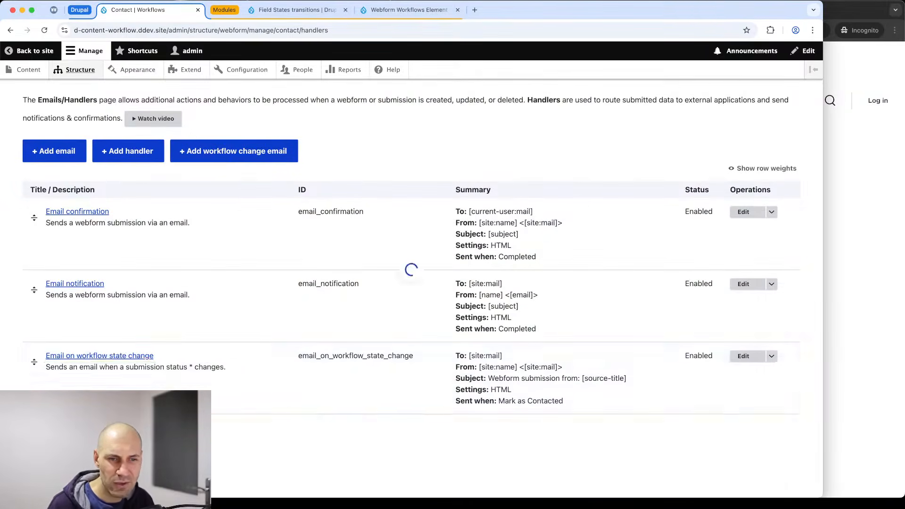
pyautogui.scroll(-3, 436, 221)
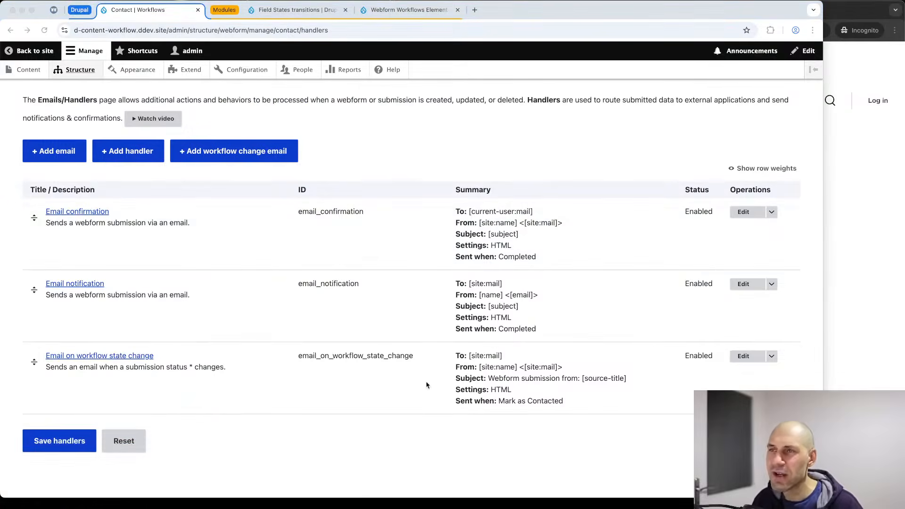
# Run ddev status in Terminal and copy the Mailpit URL from its output.
pyautogui.press('super+Tab')
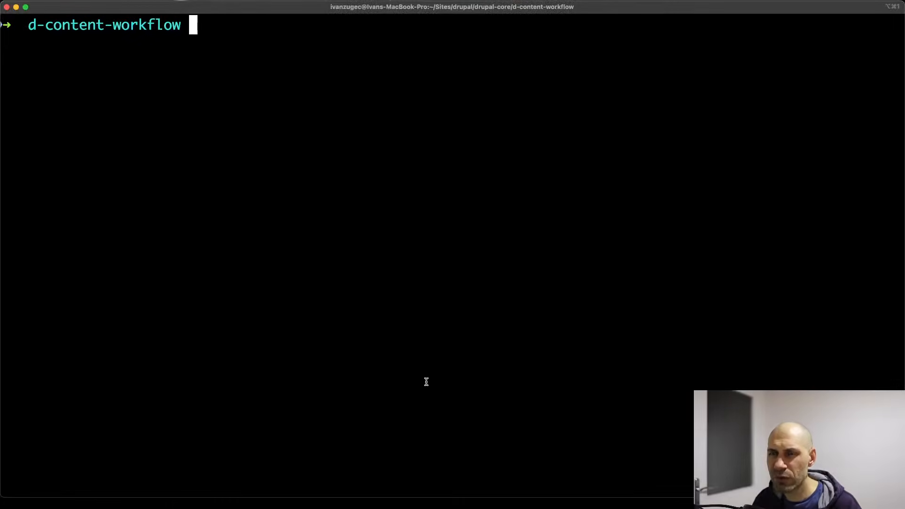
pyautogui.write('ddev')
pyautogui.write('o')
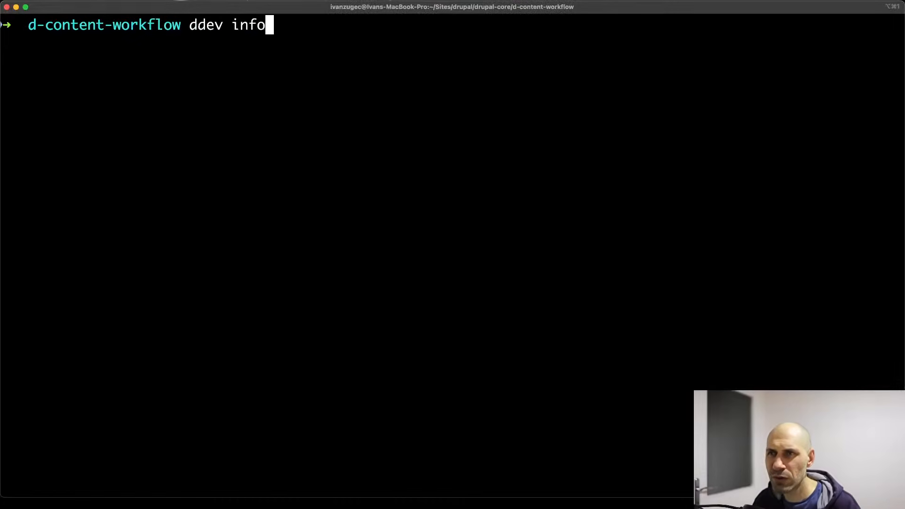
pyautogui.press('BackSpace')
pyautogui.press('BackSpace')
pyautogui.press('BackSpace')
pyautogui.press('BackSpace')
pyautogui.write('status')
pyautogui.press('Return')
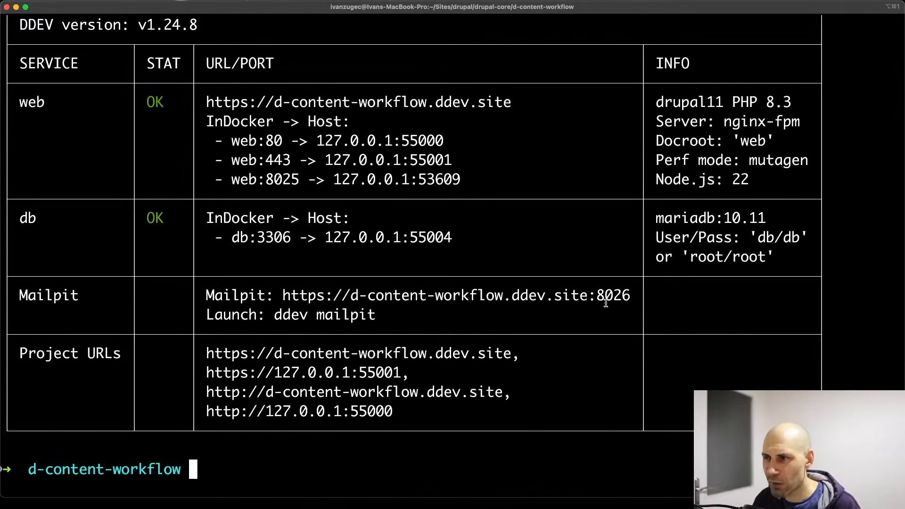
pyautogui.moveTo(631, 296); pyautogui.dragTo(288, 291)
pyautogui.press('super+c')
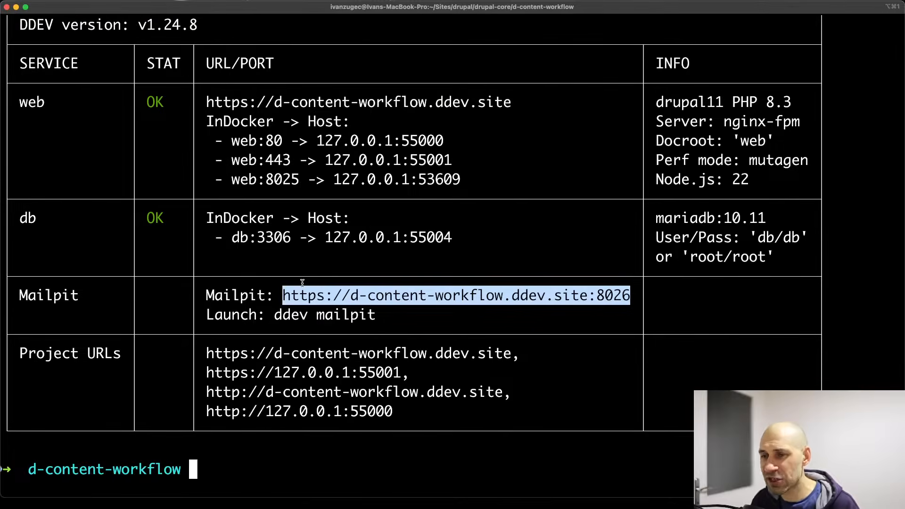
pyautogui.press('super+Tab')
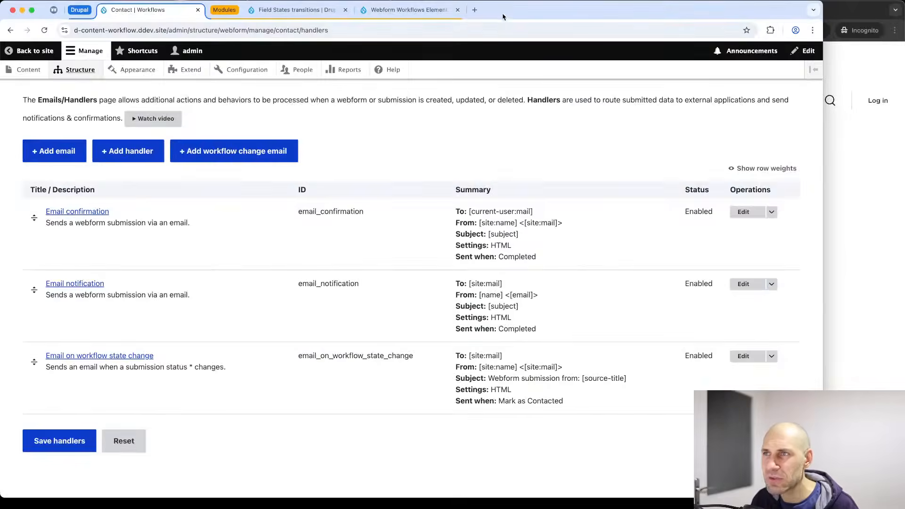
# Load the copied Mailpit URL in a new browser tab.
pyautogui.click(475, 10)
pyautogui.press('super+v')
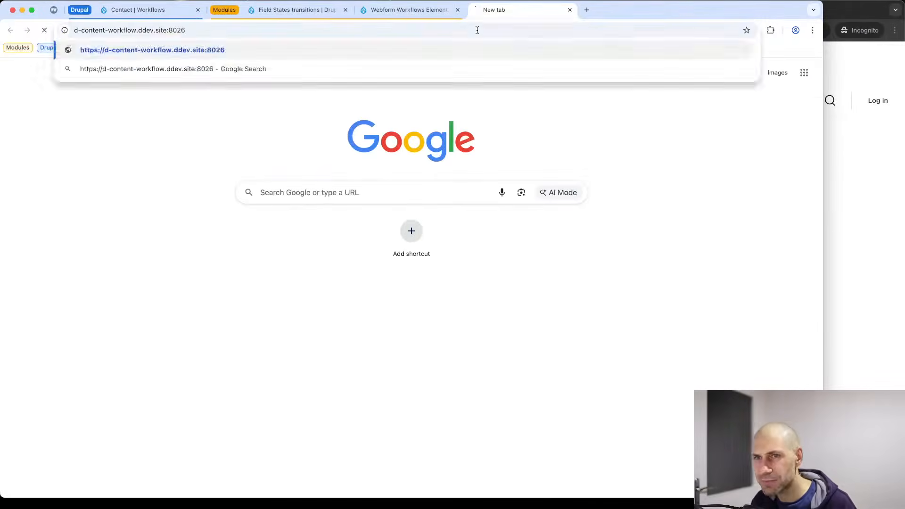
pyautogui.press('Return')
# Delete the old test email and reload Mailpit until the inbox is empty.
pyautogui.click(328, 93)
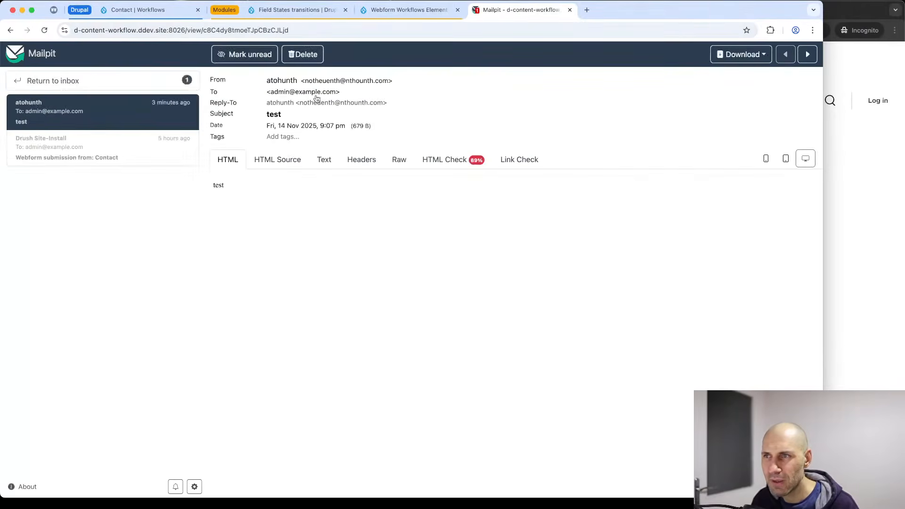
pyautogui.click(306, 57)
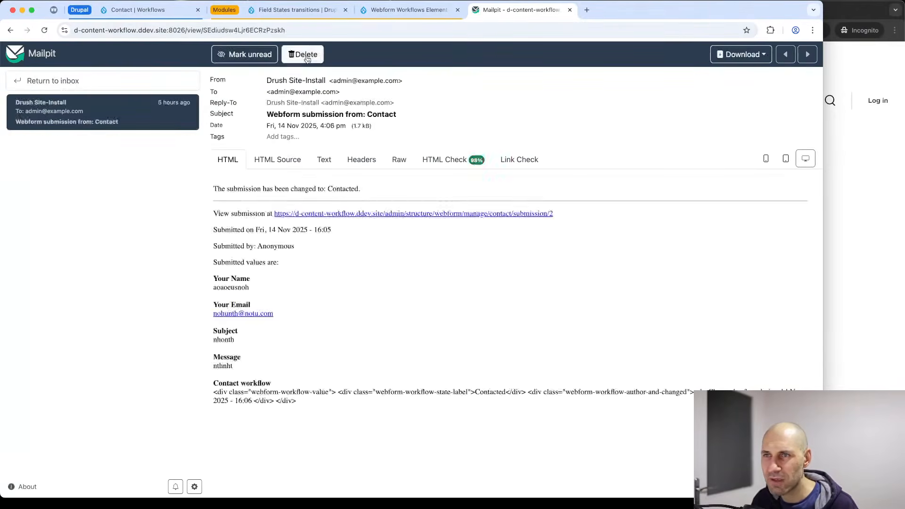
pyautogui.click(239, 32)
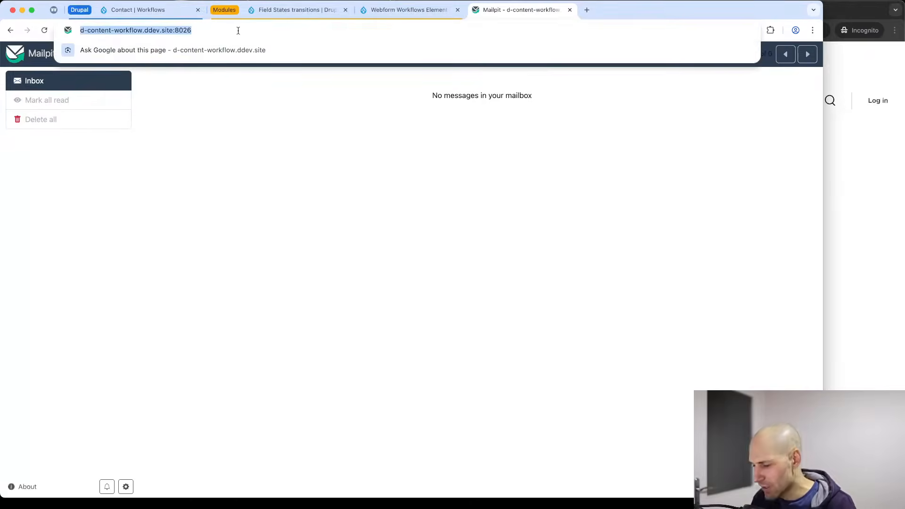
pyautogui.press('Return')
pyautogui.click(229, 32)
pyautogui.press('Return')
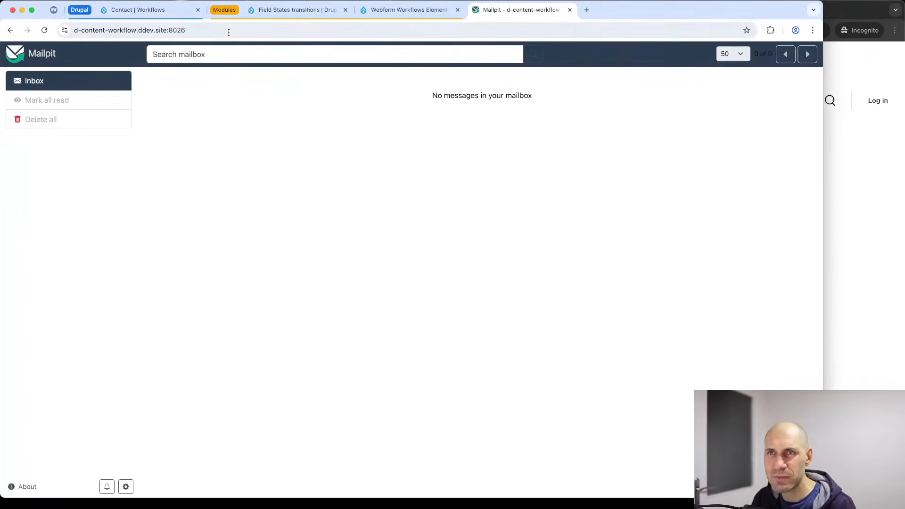
pyautogui.click(901, 176)
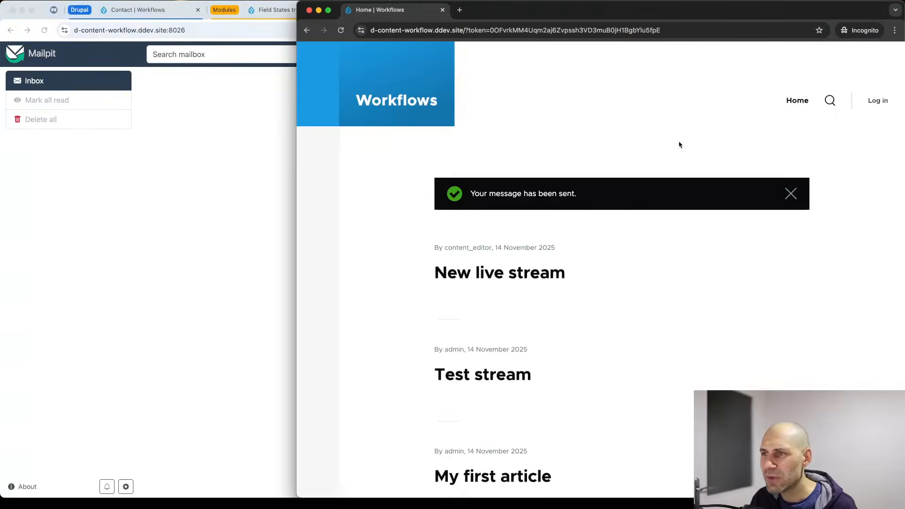
# Reload the Contact form in the incognito window so it starts empty.
pyautogui.press('super+bracketleft')
pyautogui.scroll(2, 591, 123)
pyautogui.click(548, 32)
pyautogui.press('Return')
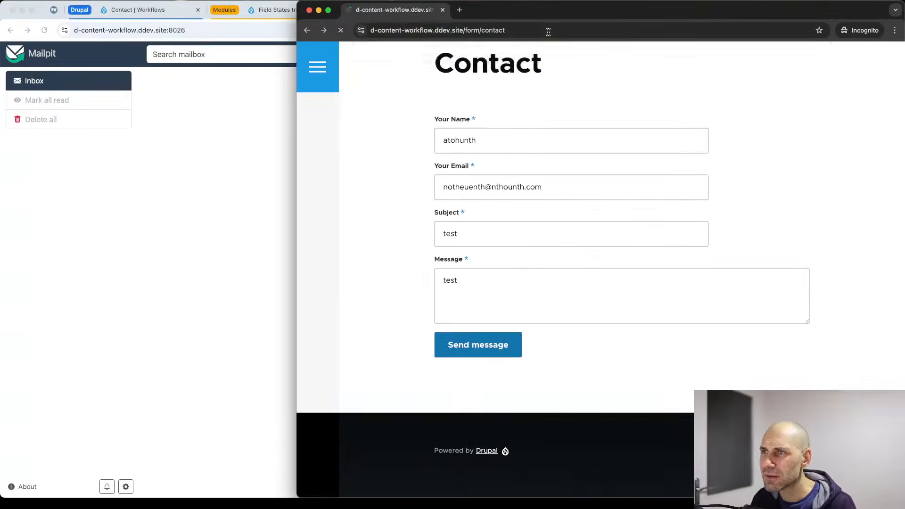
# Submit the Contact form with a test name, test email, subject 'testhoenuthth' and message.
pyautogui.click(478, 296)
pyautogui.write('aonubonu')
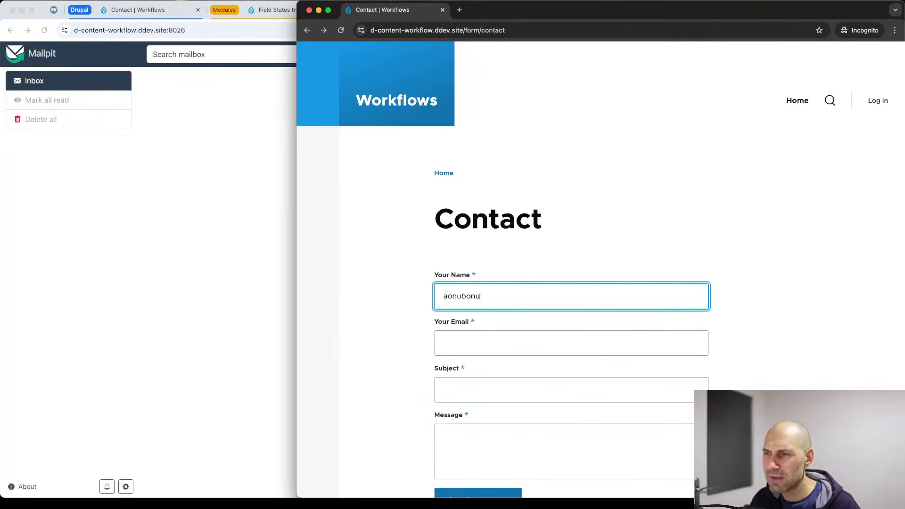
pyautogui.write('thnotuhenth')
pyautogui.press('Tab')
pyautogui.write('ontunotuhn@ntohnuth')
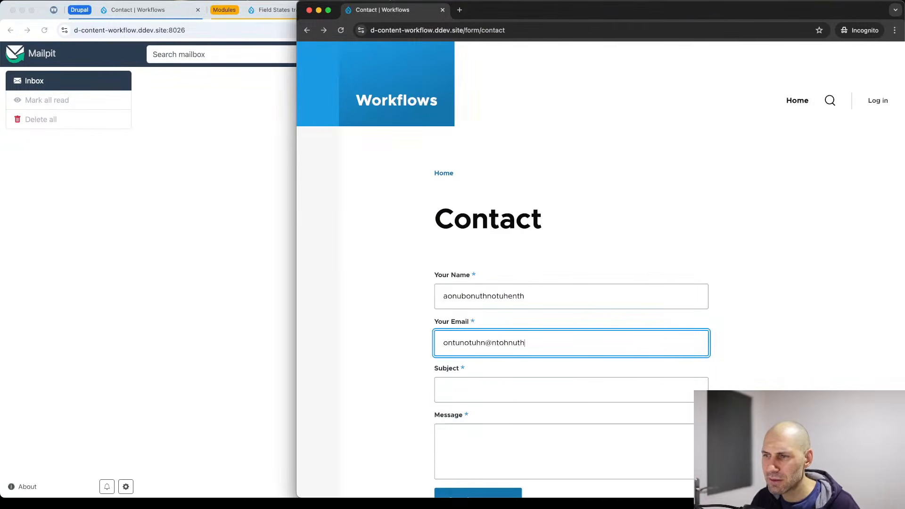
pyautogui.write('.com')
pyautogui.press('Tab')
pyautogui.write('testhoenuthth')
pyautogui.press('Tab')
pyautogui.write('ntohunthonuth')
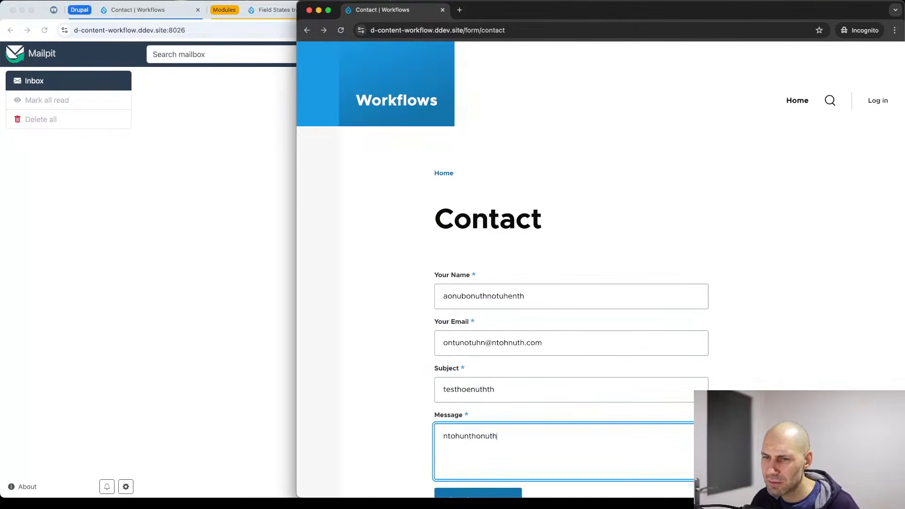
pyautogui.write('noeuht')
pyautogui.scroll(-4, 507, 313)
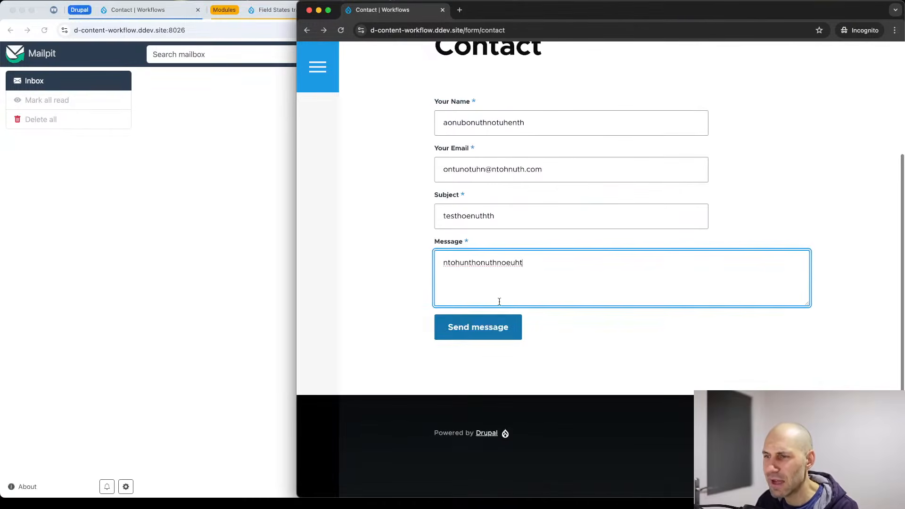
pyautogui.click(476, 331)
pyautogui.click(192, 205)
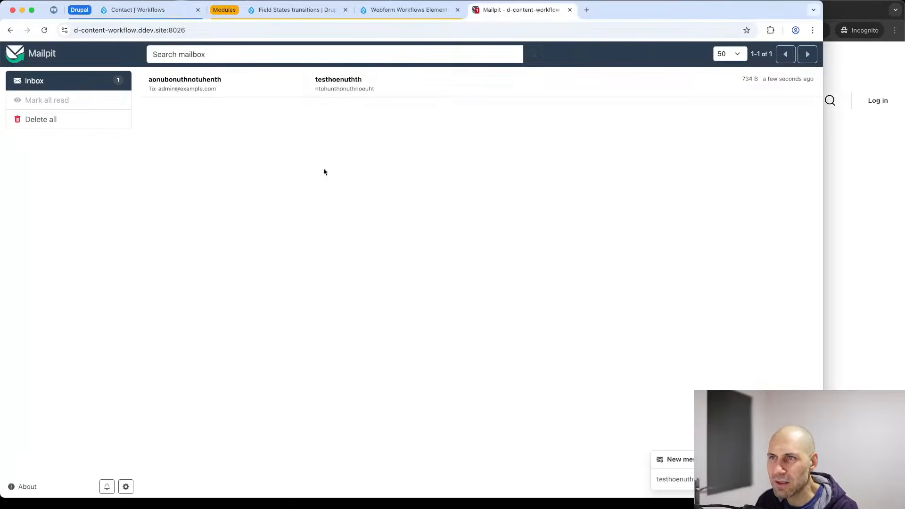
# Read the new 'testhoenuthth' email in Mailpit, then return to the Contact handlers page.
pyautogui.click(345, 89)
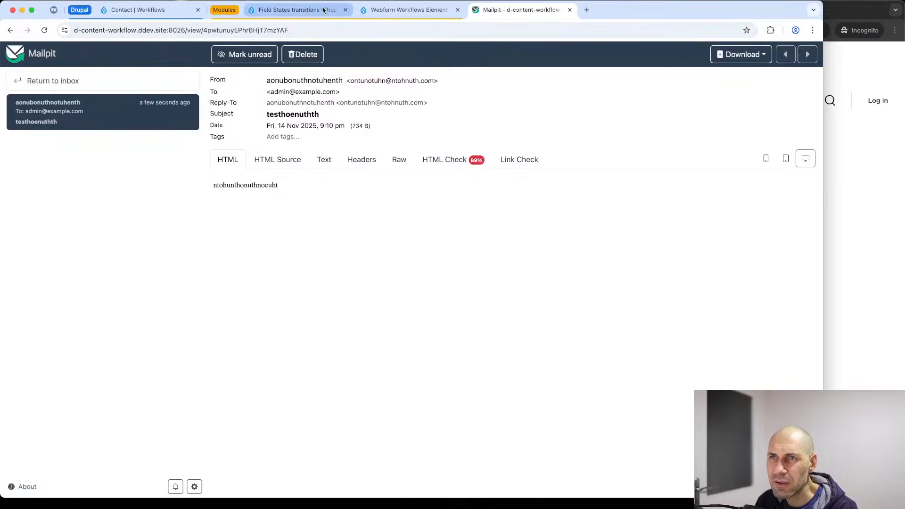
pyautogui.click(141, 10)
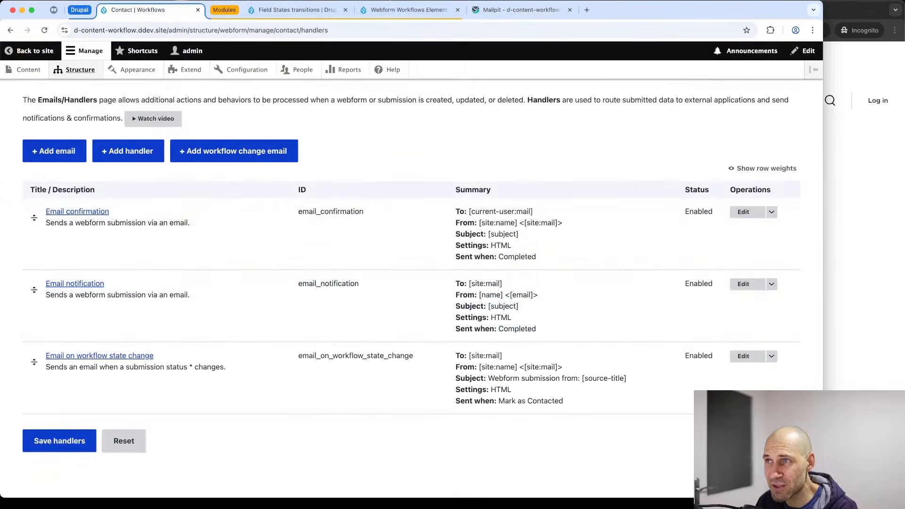
# Open Contact submission #2 from the webform's Results list.
pyautogui.moveTo(174, 357); pyautogui.dragTo(38, 358)
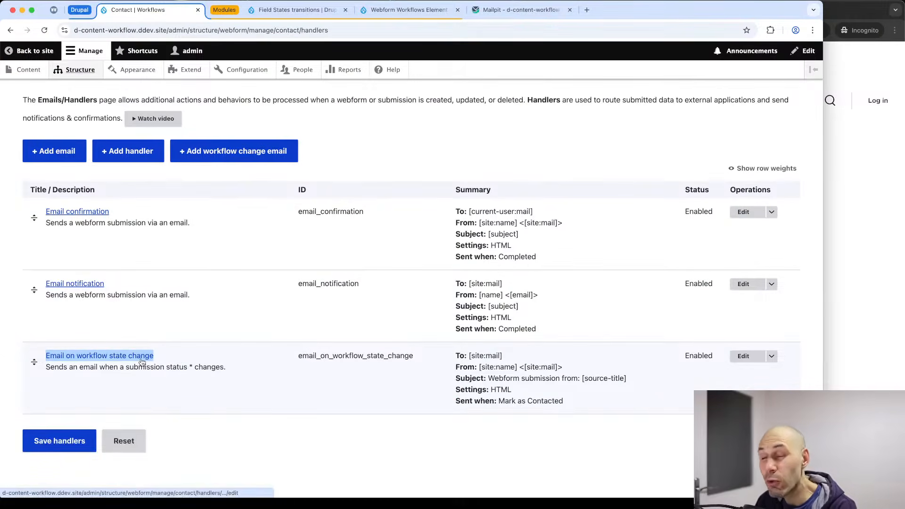
pyautogui.click(37, 71)
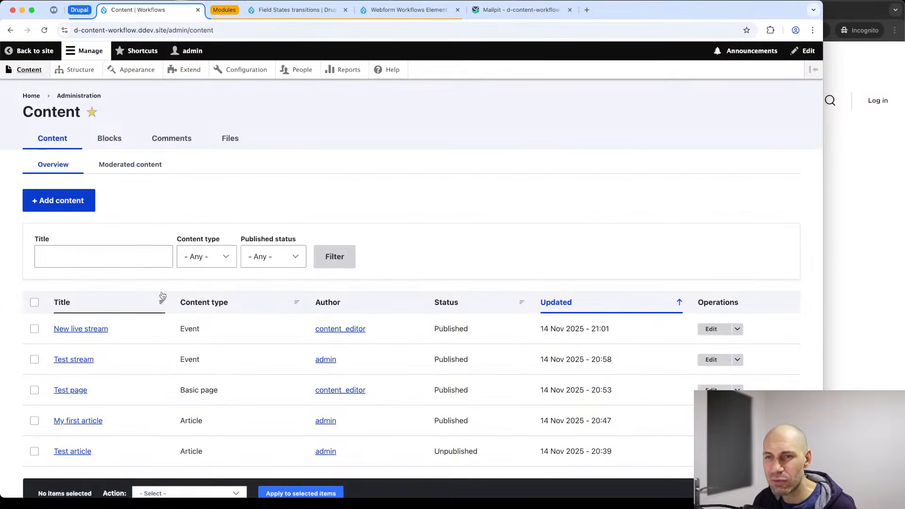
pyautogui.press('super+bracketleft')
pyautogui.scroll(3, 139, 269)
pyautogui.click(199, 139)
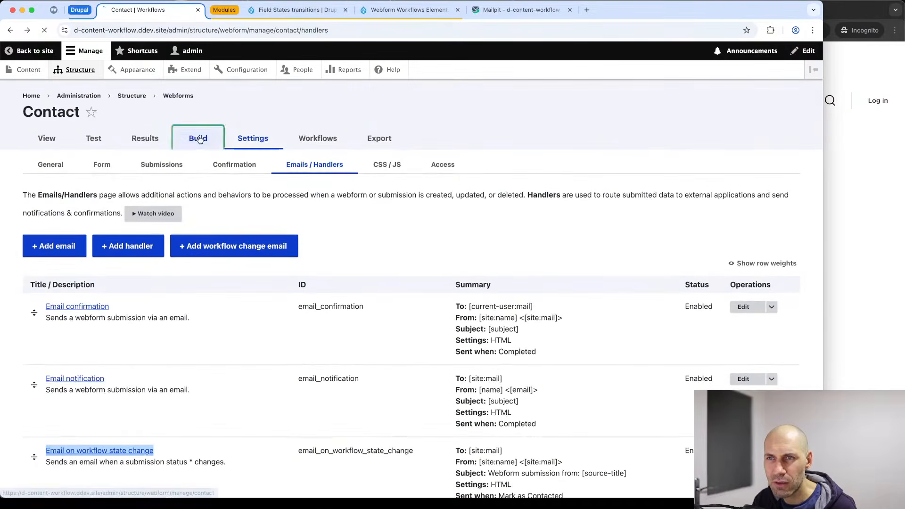
pyautogui.click(156, 143)
pyautogui.scroll(-2, 66, 372)
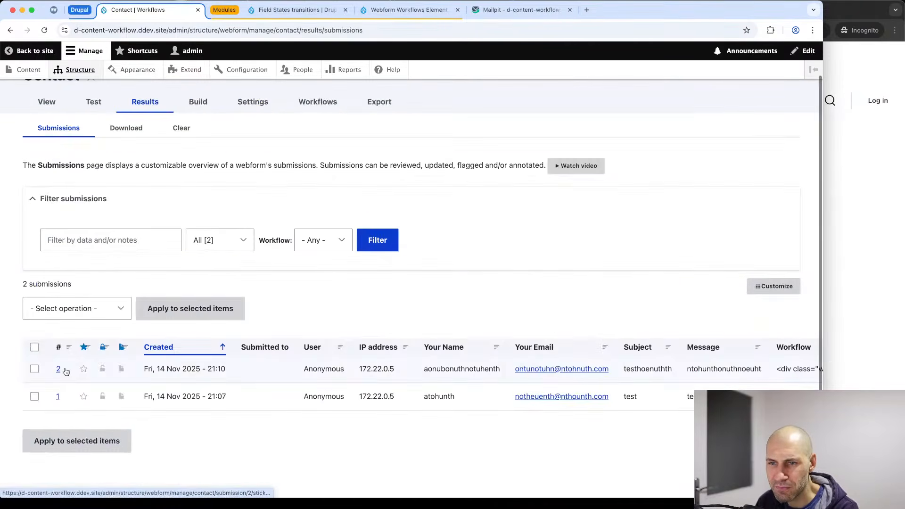
pyautogui.click(65, 371)
# Apply and save the Start Review transition on submission #2.
pyautogui.scroll(-10, 89, 375)
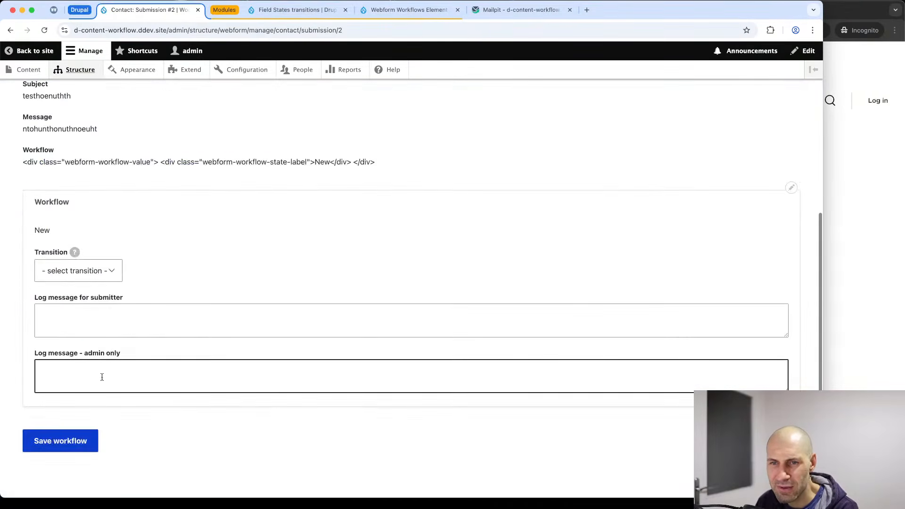
pyautogui.click(87, 272)
pyautogui.click(85, 284)
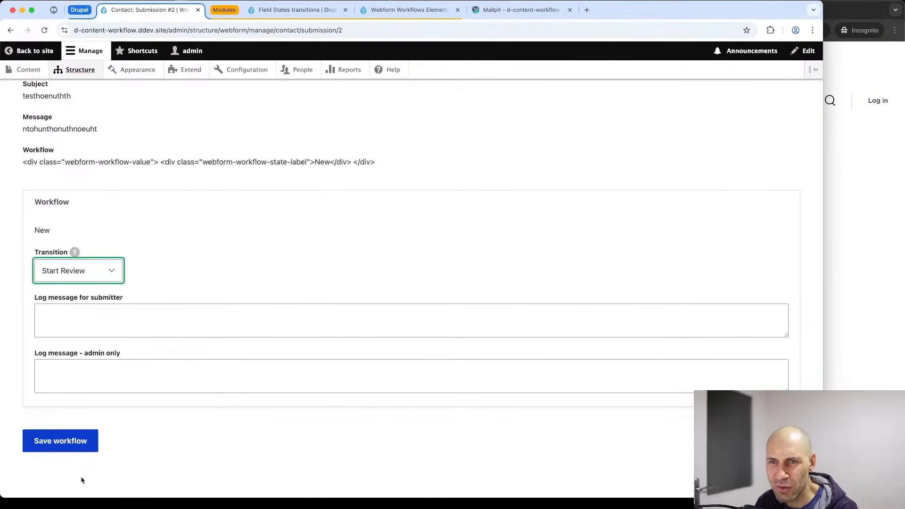
pyautogui.click(79, 446)
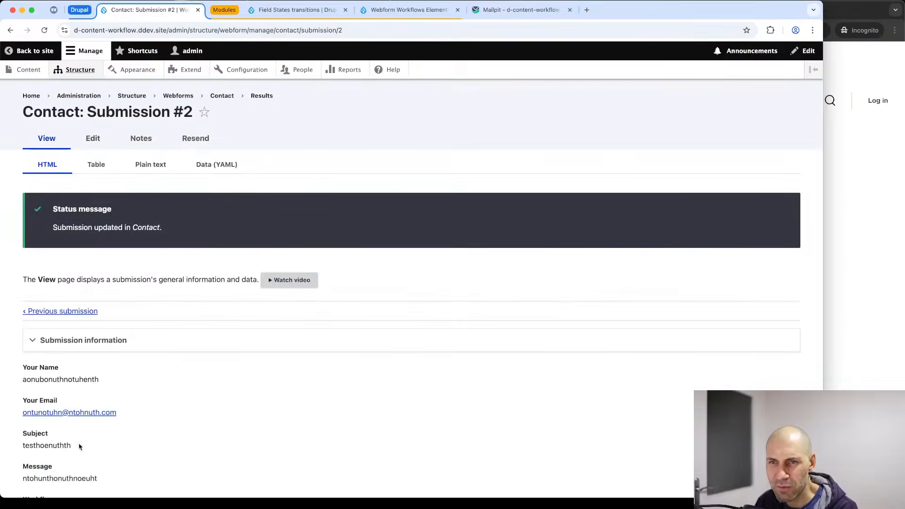
# Delete all messages from the Mailpit inbox.
pyautogui.click(486, 10)
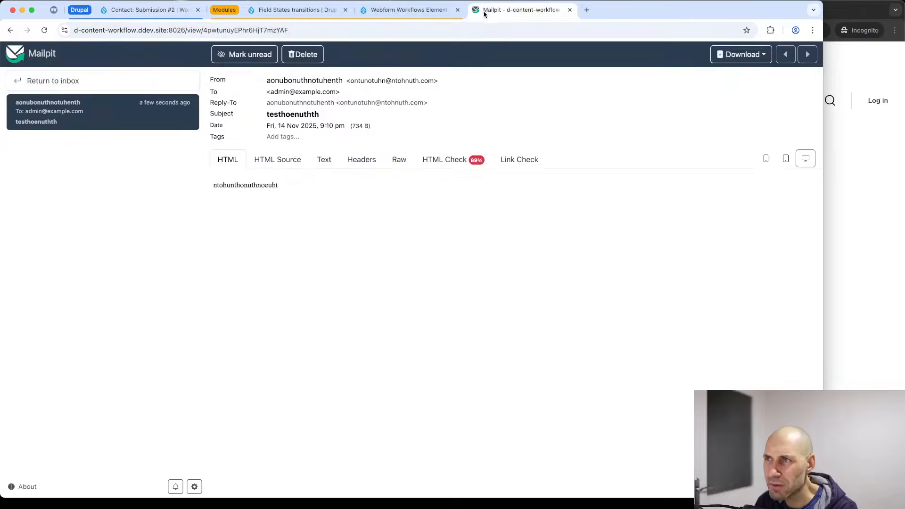
pyautogui.click(69, 87)
pyautogui.click(59, 123)
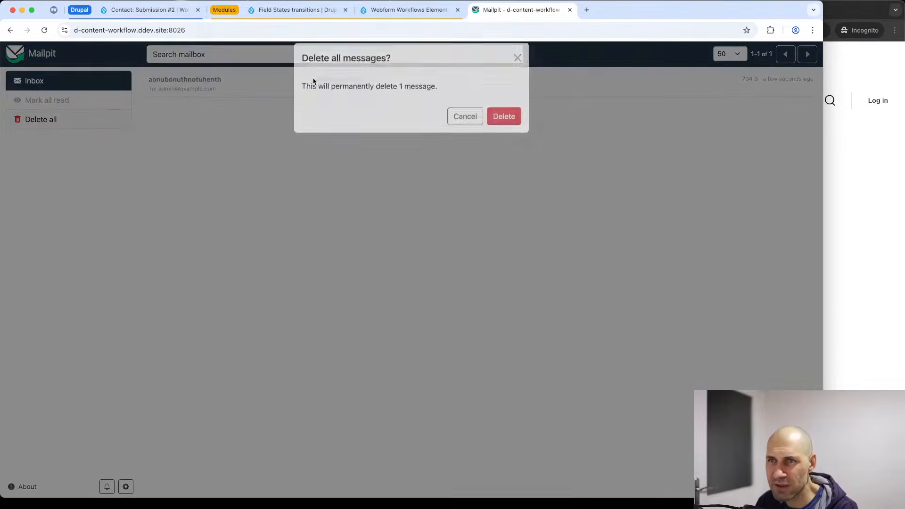
pyautogui.click(504, 117)
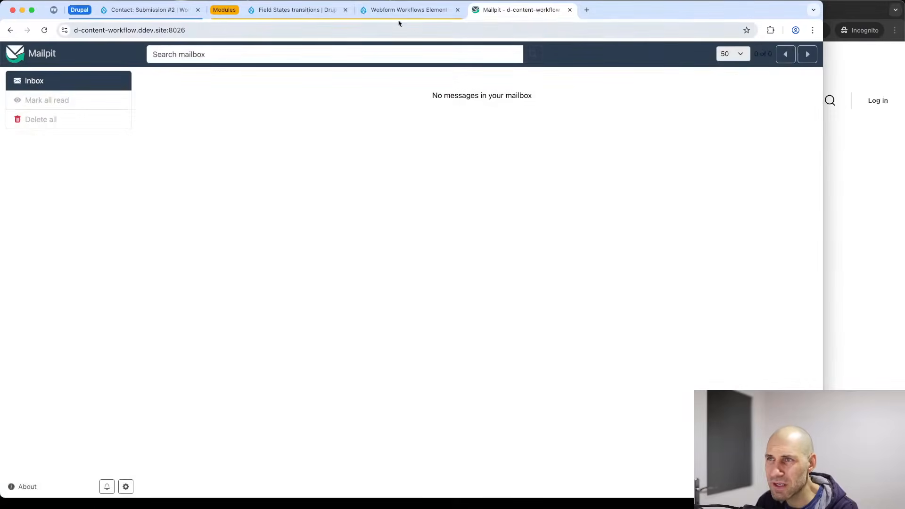
# Apply and save the Mark as Contacted transition on submission #2.
pyautogui.click(405, 10)
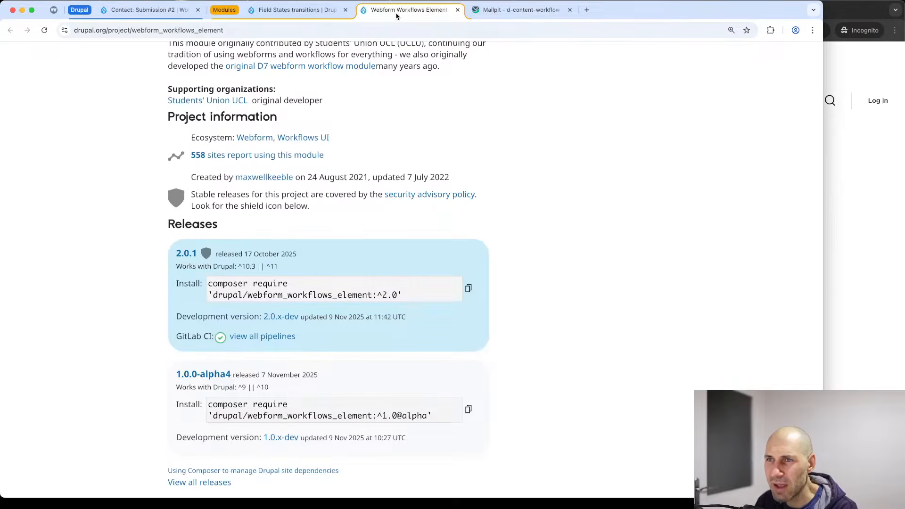
pyautogui.click(149, 10)
pyautogui.scroll(-10, 129, 309)
pyautogui.click(92, 272)
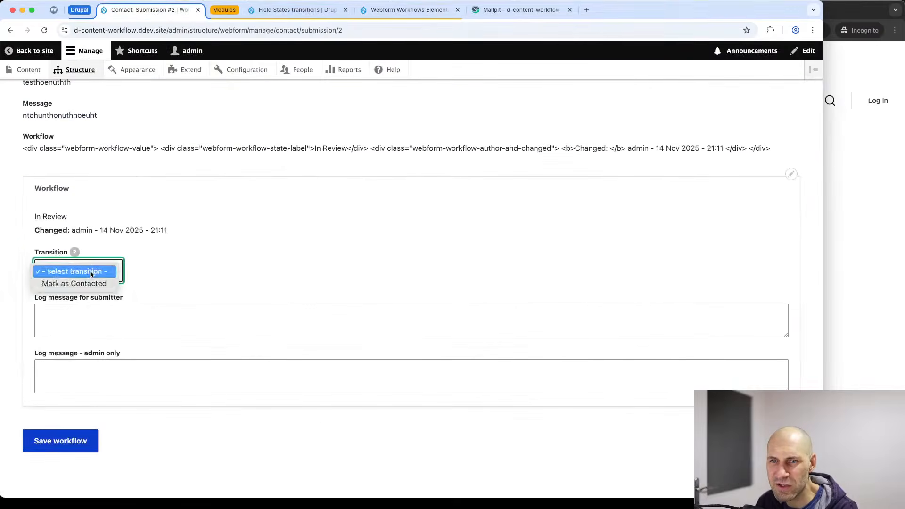
pyautogui.click(92, 284)
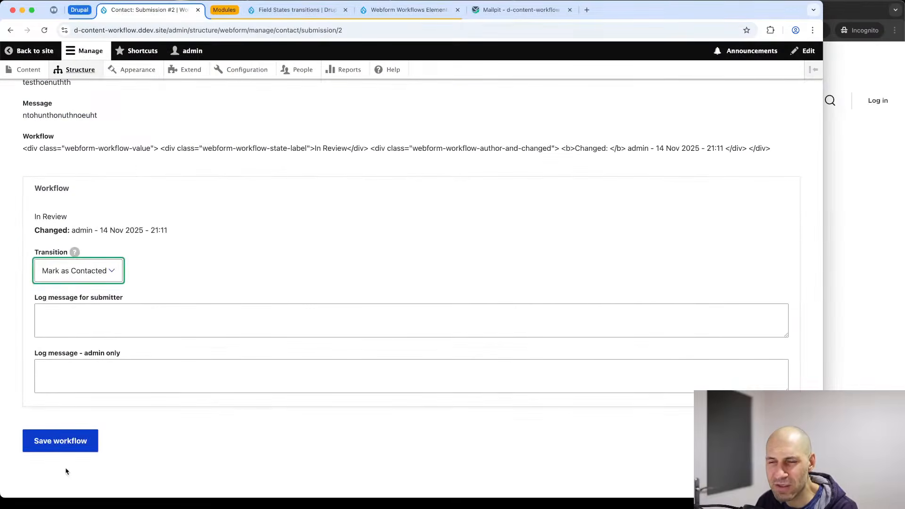
pyautogui.click(72, 445)
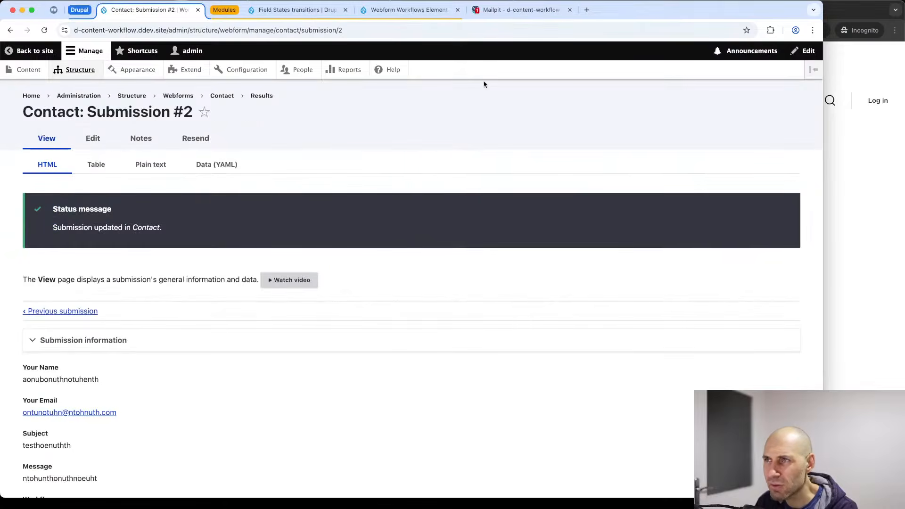
# Read the 'Webform submission from: Contact' email, checking its Workflows sender and Contacted status.
pyautogui.click(488, 11)
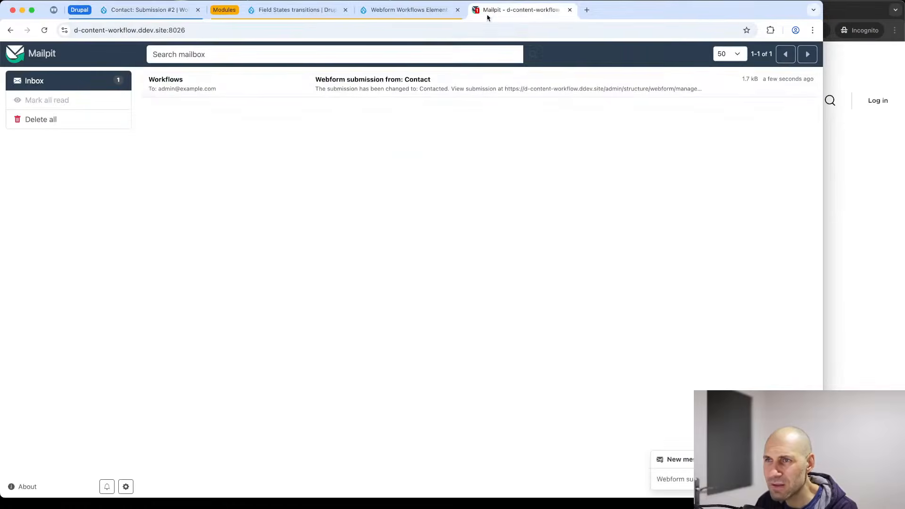
pyautogui.click(351, 91)
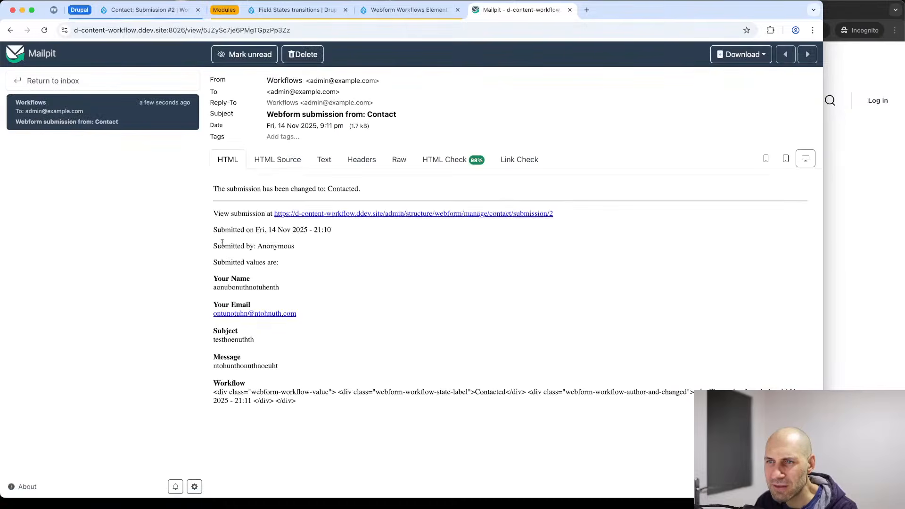
pyautogui.moveTo(273, 81); pyautogui.dragTo(303, 83)
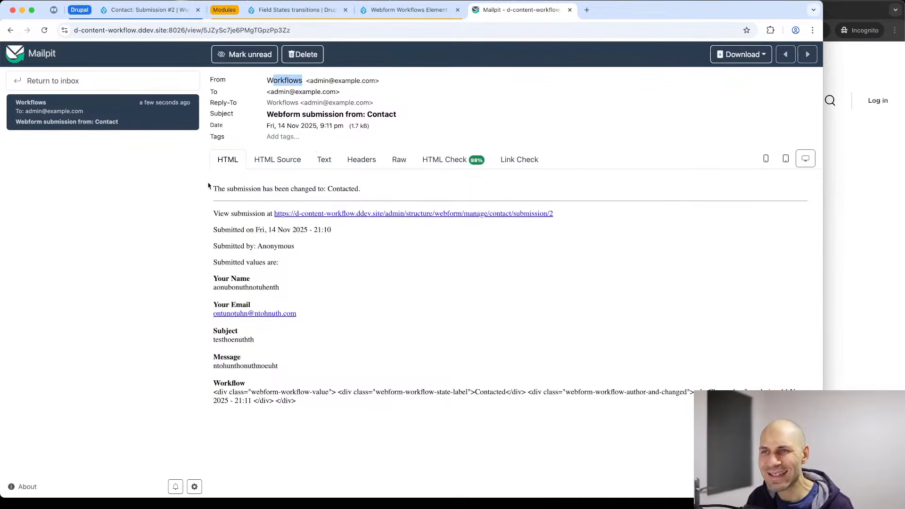
pyautogui.moveTo(210, 187); pyautogui.dragTo(345, 187)
pyautogui.click(373, 193)
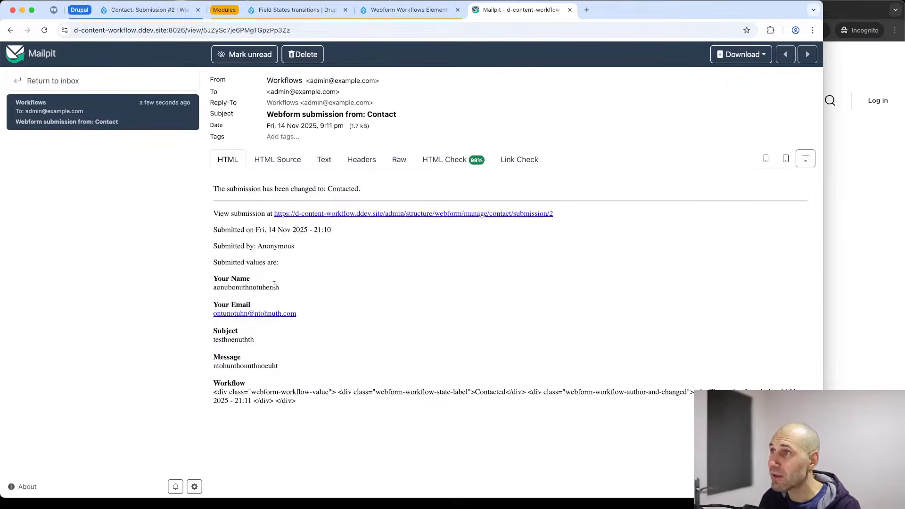
# Review the Webform Workflows Element page and its _maestro submodule, then view Field States transitions.
pyautogui.click(409, 9)
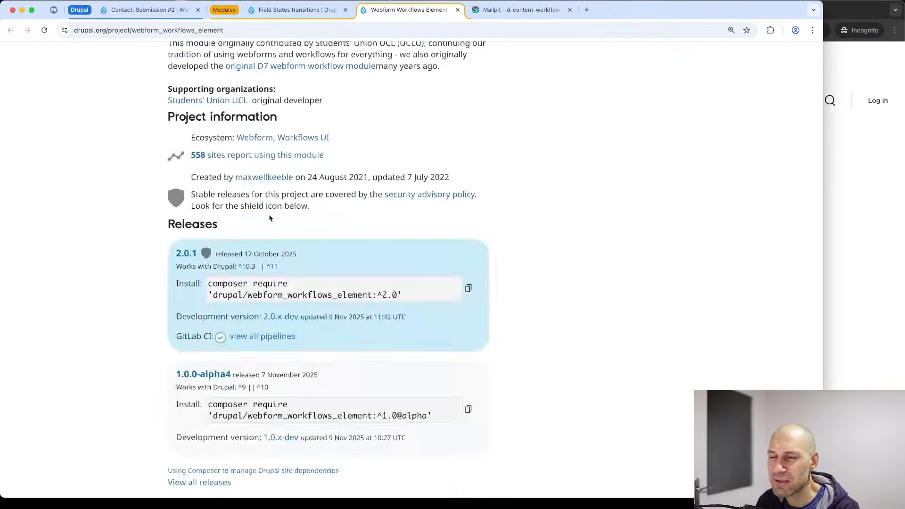
pyautogui.scroll(10, 269, 217)
pyautogui.scroll(-7, 270, 221)
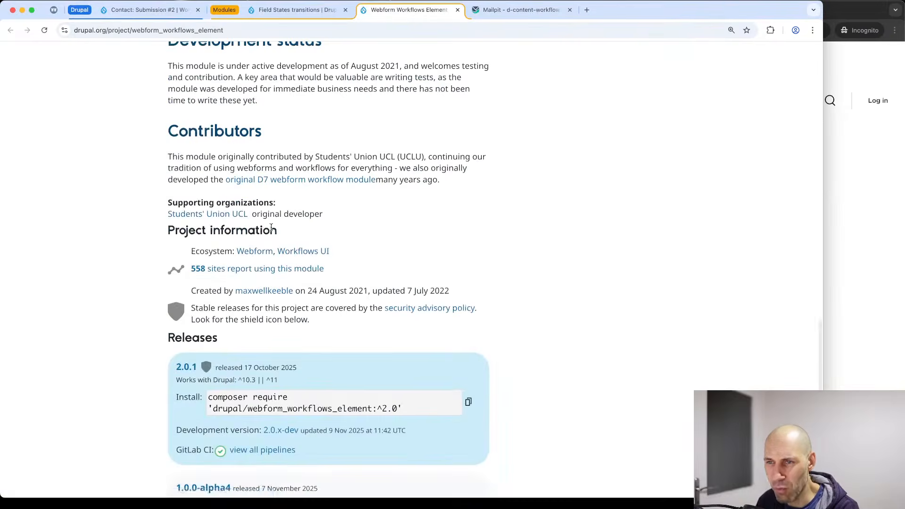
pyautogui.scroll(15, 271, 228)
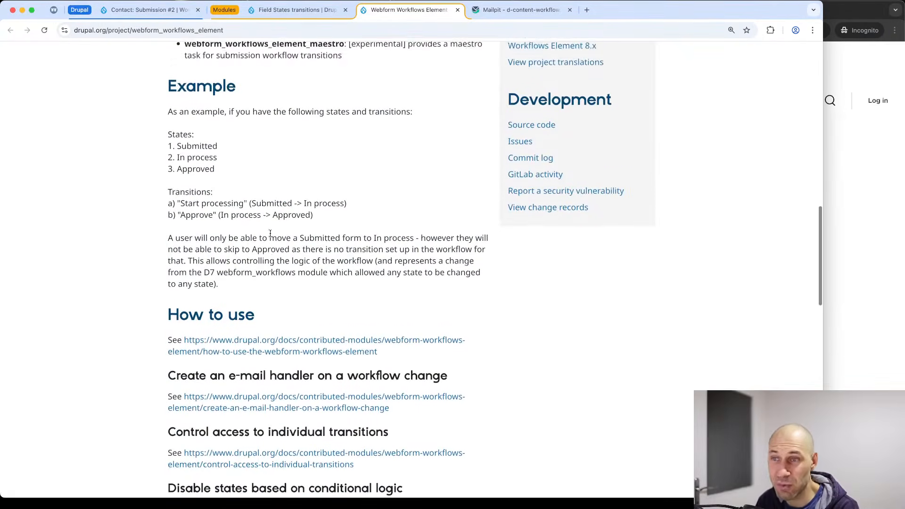
pyautogui.scroll(1, 271, 233)
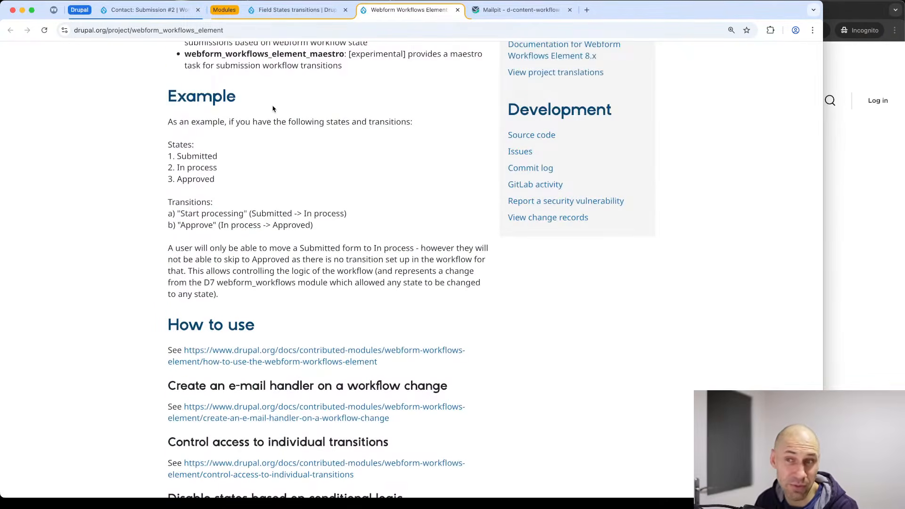
pyautogui.scroll(-5, 298, 179)
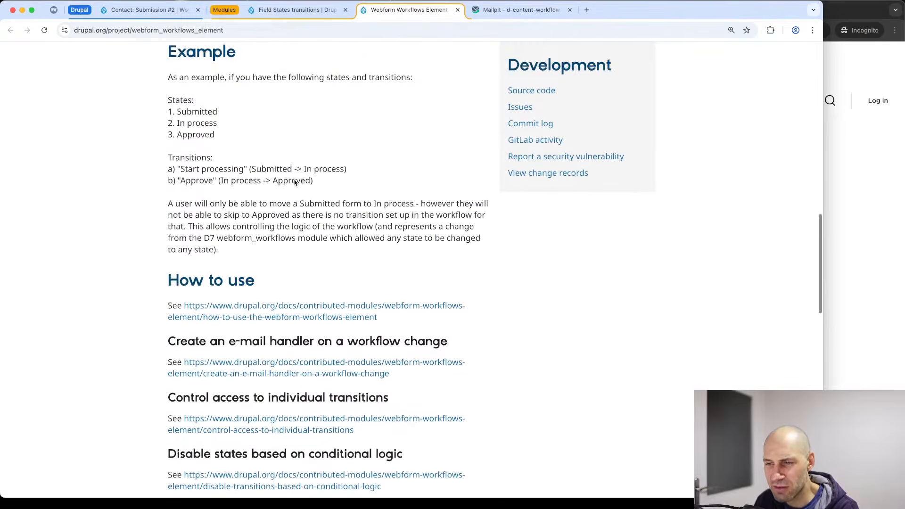
pyautogui.scroll(15, 298, 186)
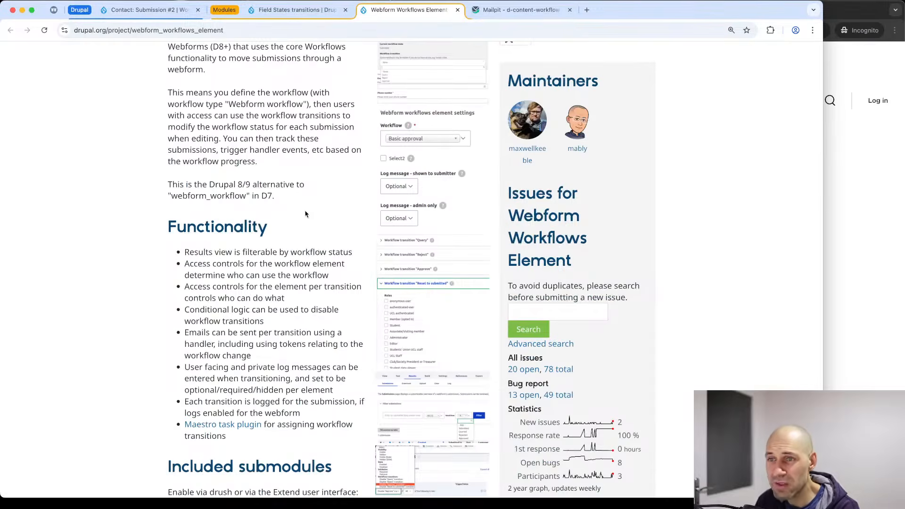
pyautogui.scroll(10, 305, 214)
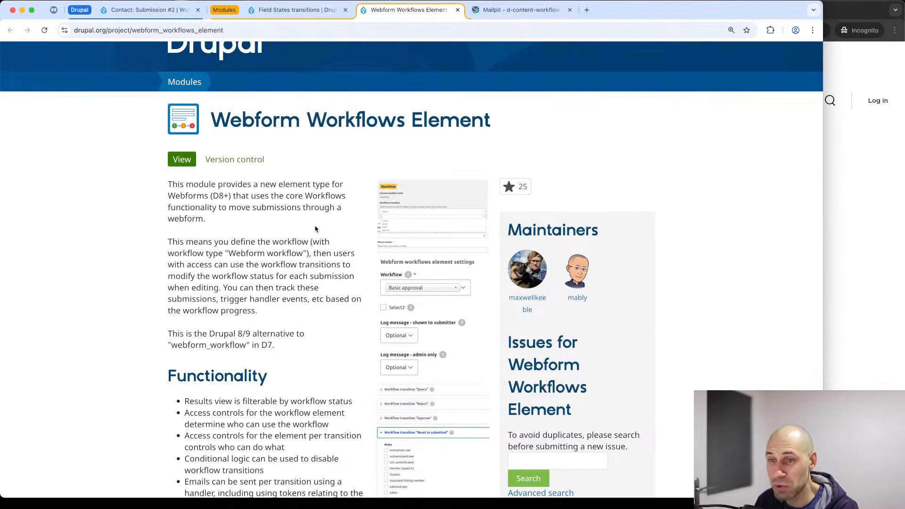
pyautogui.scroll(-10, 322, 255)
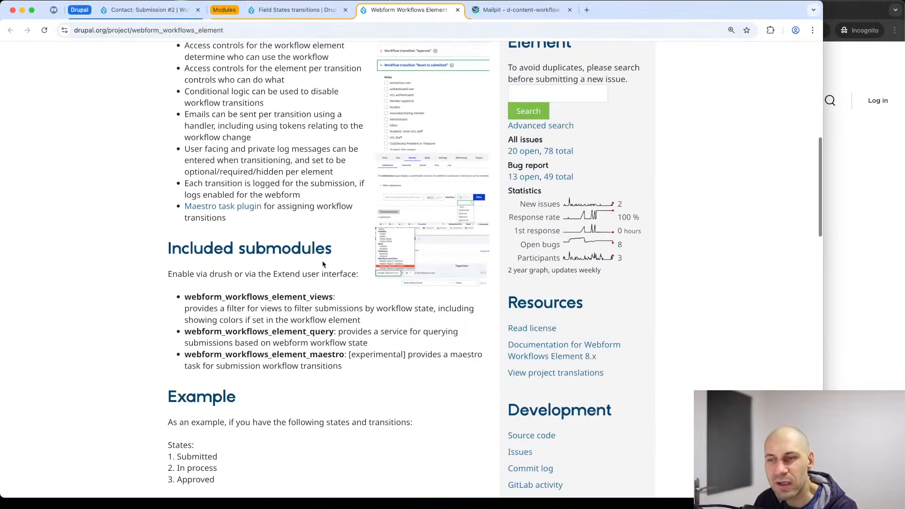
pyautogui.scroll(-4, 323, 255)
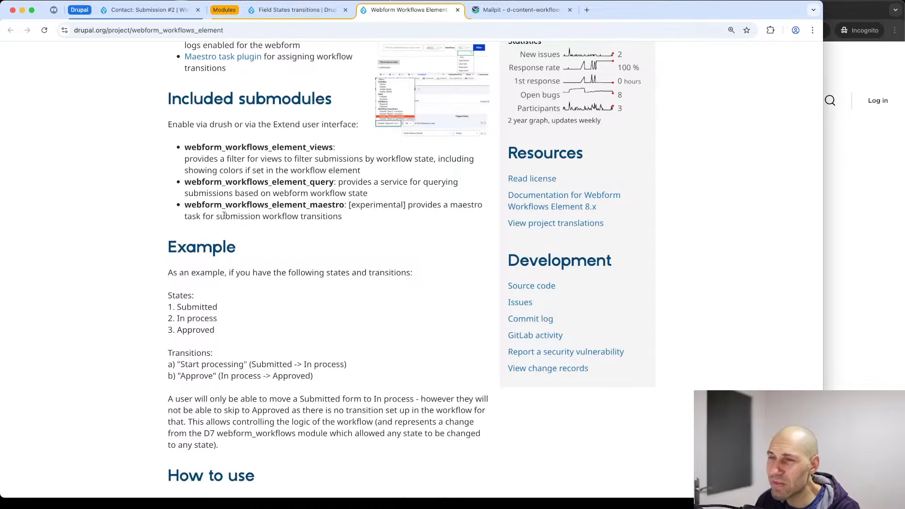
pyautogui.moveTo(343, 206); pyautogui.dragTo(309, 207)
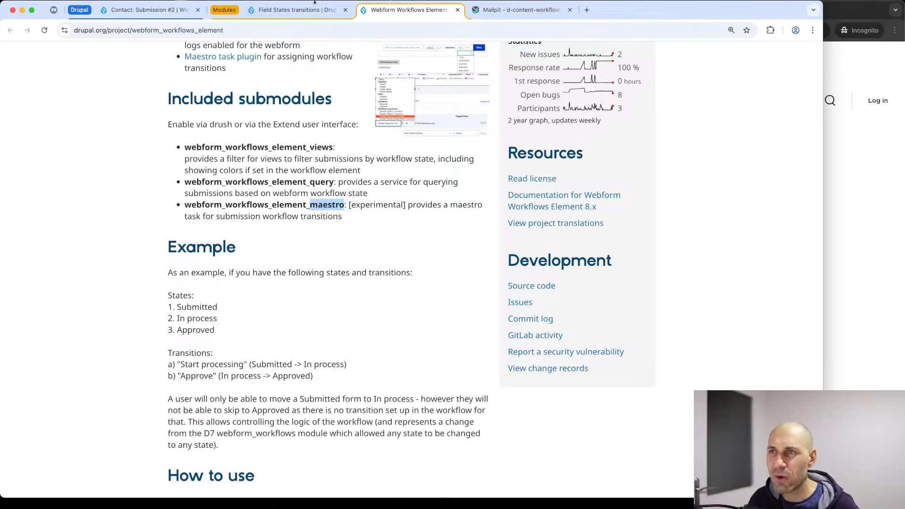
pyautogui.click(297, 9)
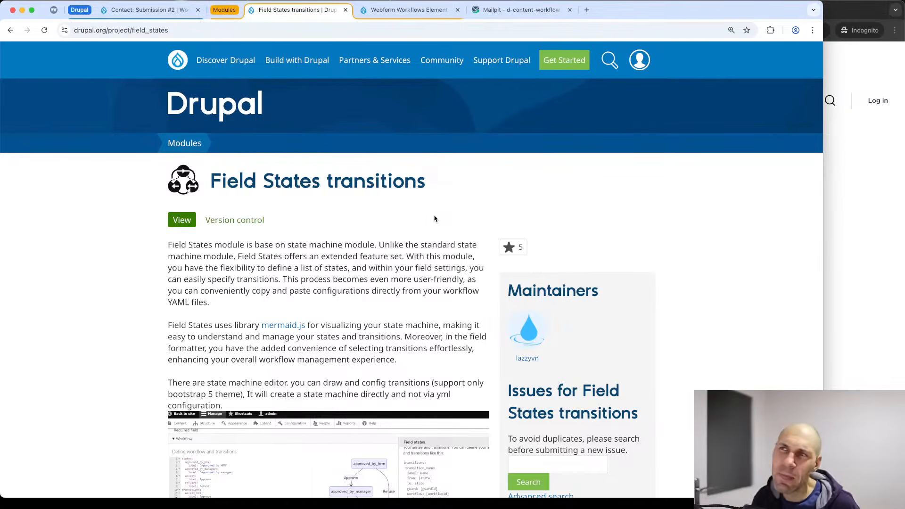
# Go back to the Webform Workflows Element page and scroll to its top.
pyautogui.click(394, 18)
pyautogui.scroll(10, 361, 194)
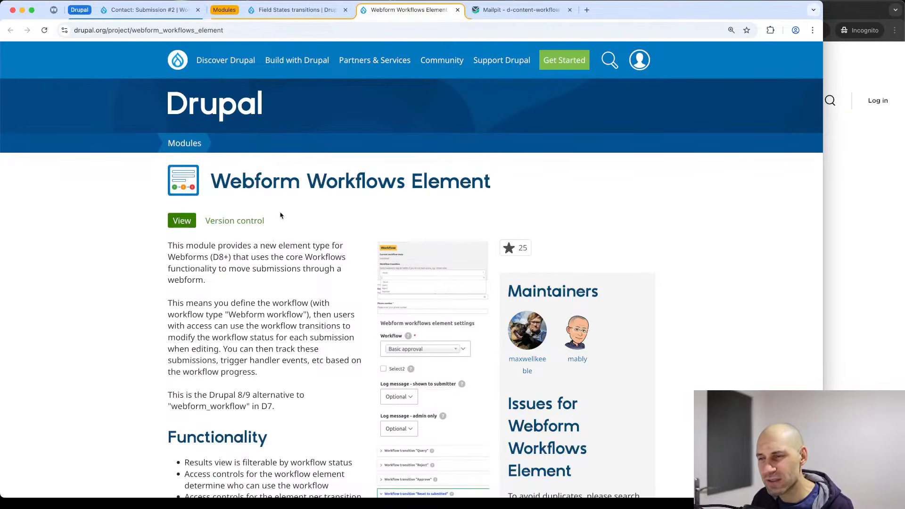
pyautogui.scroll(-5, 282, 228)
pyautogui.scroll(5, 282, 228)
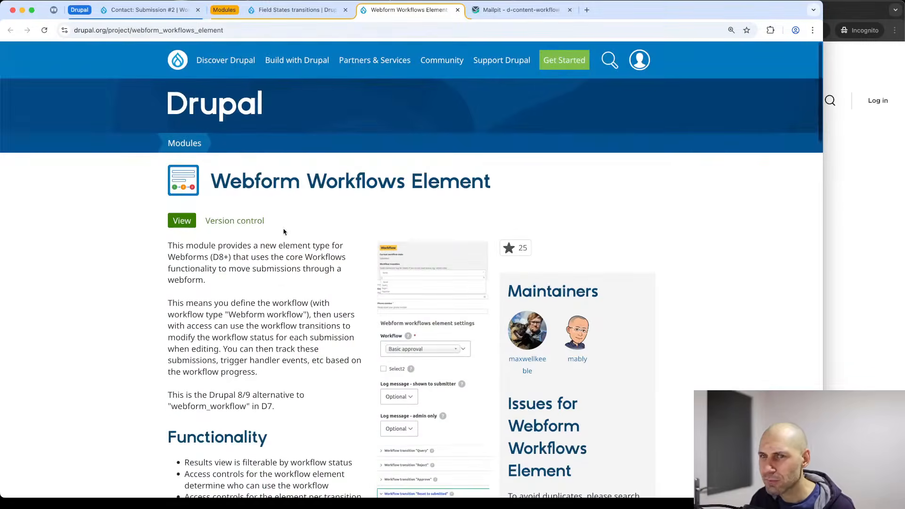
pyautogui.press('super+Tab')
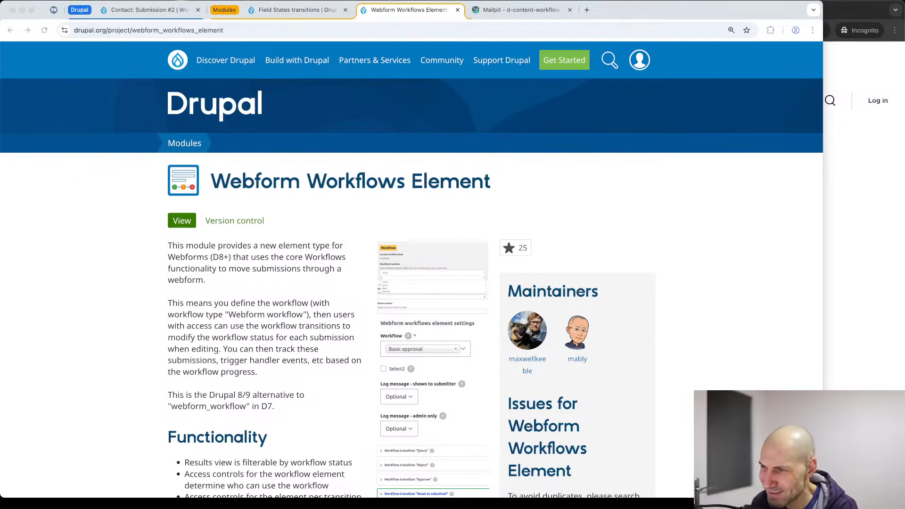
pyautogui.scroll(-10, 374, 226)
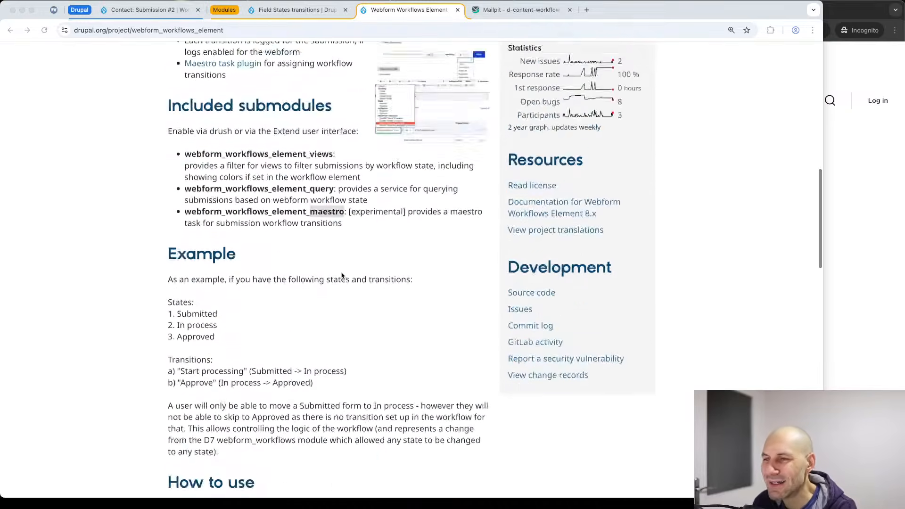
pyautogui.scroll(-10, 342, 276)
pyautogui.scroll(20, 342, 276)
pyautogui.scroll(-1, 332, 271)
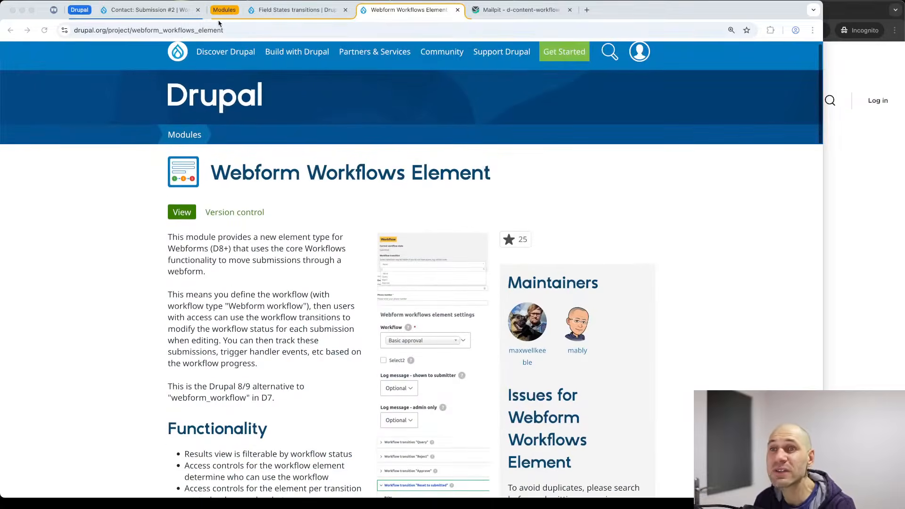
# Load drupal.org/project/workflow by replacing the project name in the address.
pyautogui.click(222, 31)
pyautogui.click(223, 31)
pyautogui.doubleClick(230, 30)
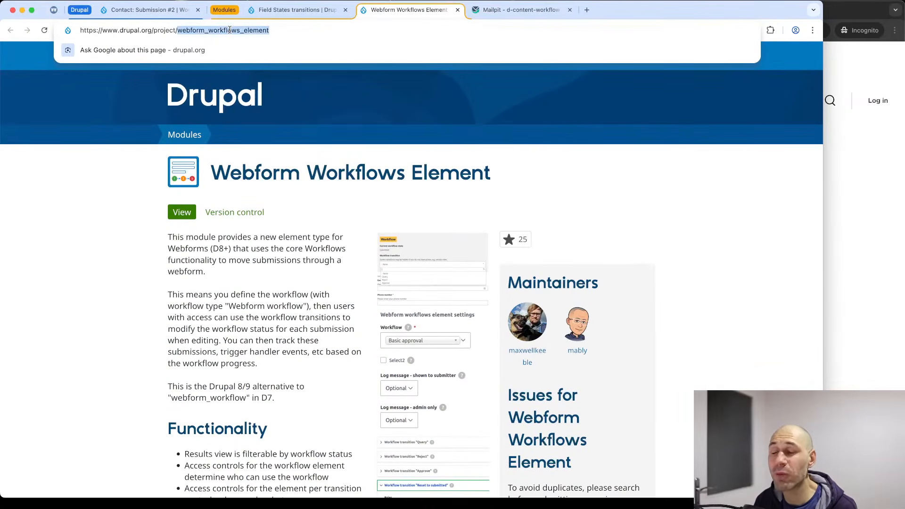
pyautogui.write('work')
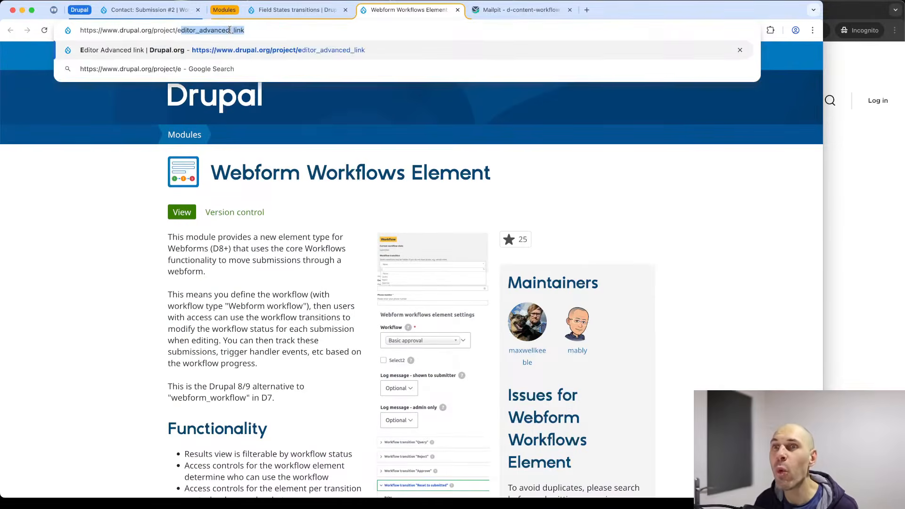
pyautogui.press('Return')
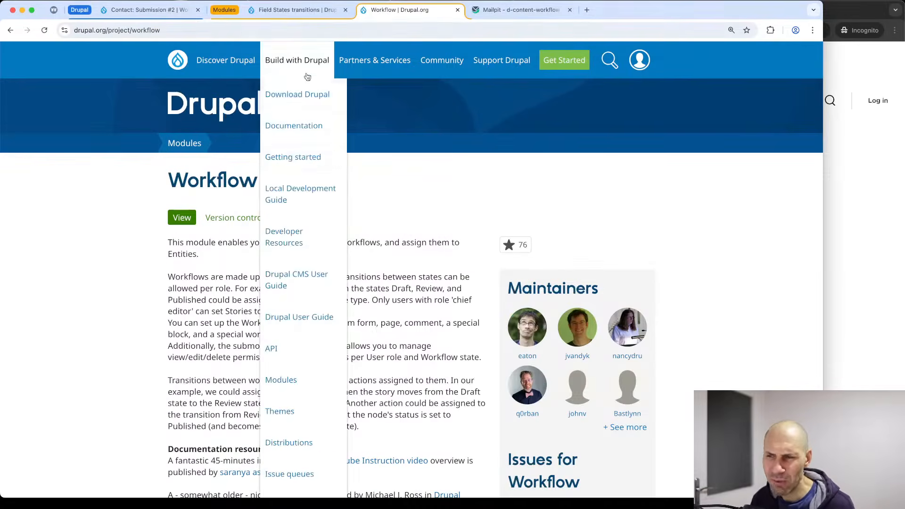
# Scroll to the Workflow module's Releases and highlight the 2.1.9 development version line.
pyautogui.scroll(-4, 218, 242)
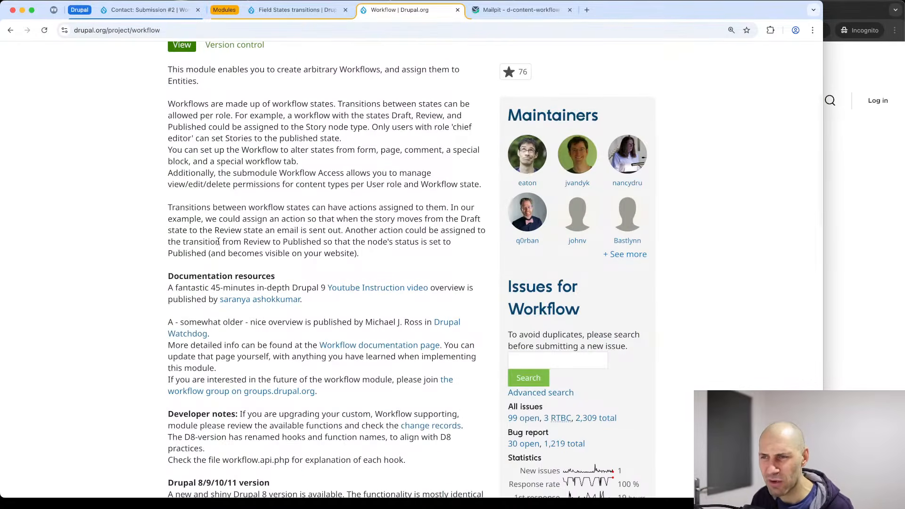
pyautogui.scroll(-10, 218, 242)
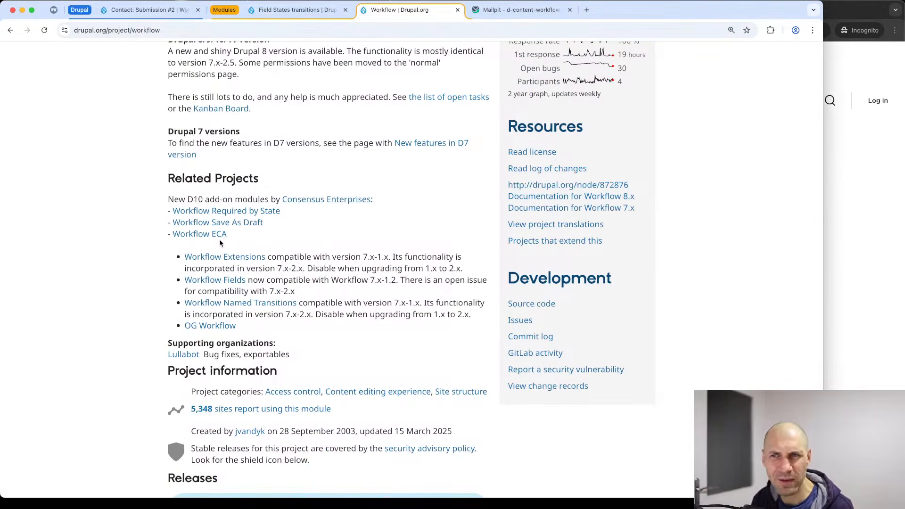
pyautogui.scroll(-7, 220, 243)
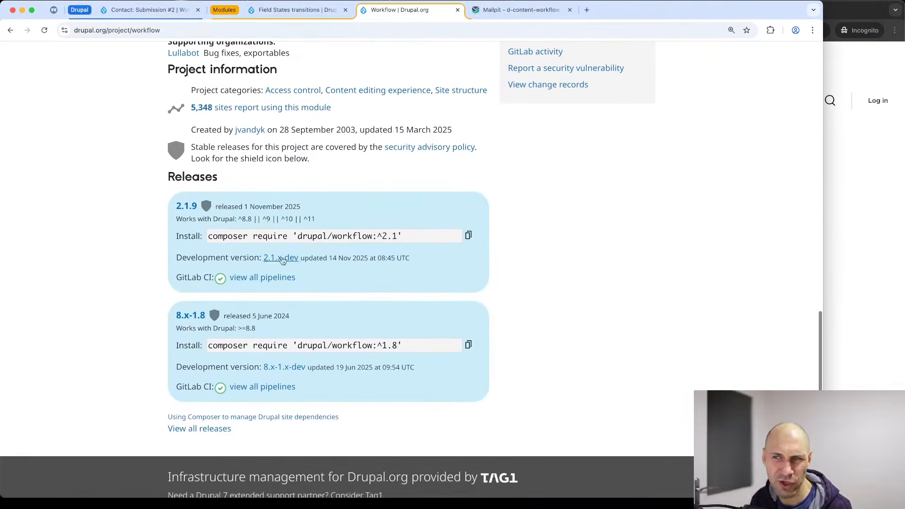
pyautogui.moveTo(447, 266); pyautogui.dragTo(187, 255)
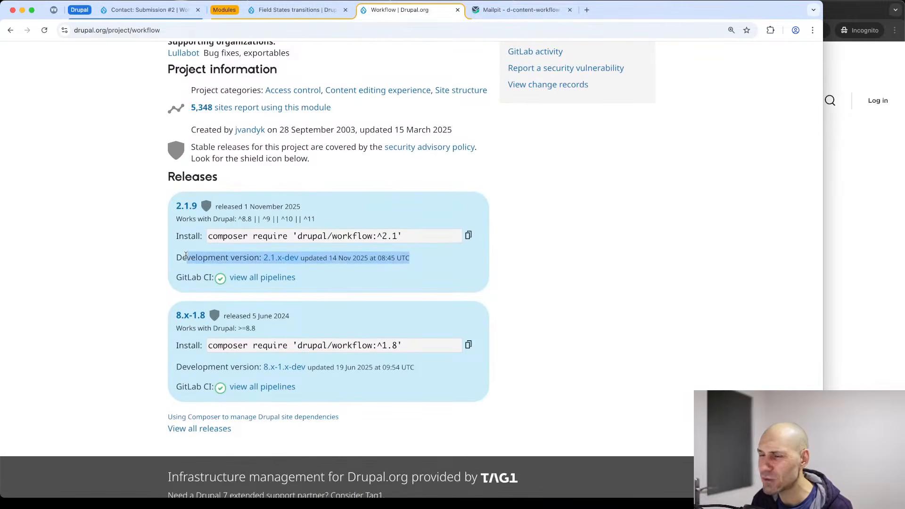
pyautogui.tripleClick(344, 257)
pyautogui.click(324, 259)
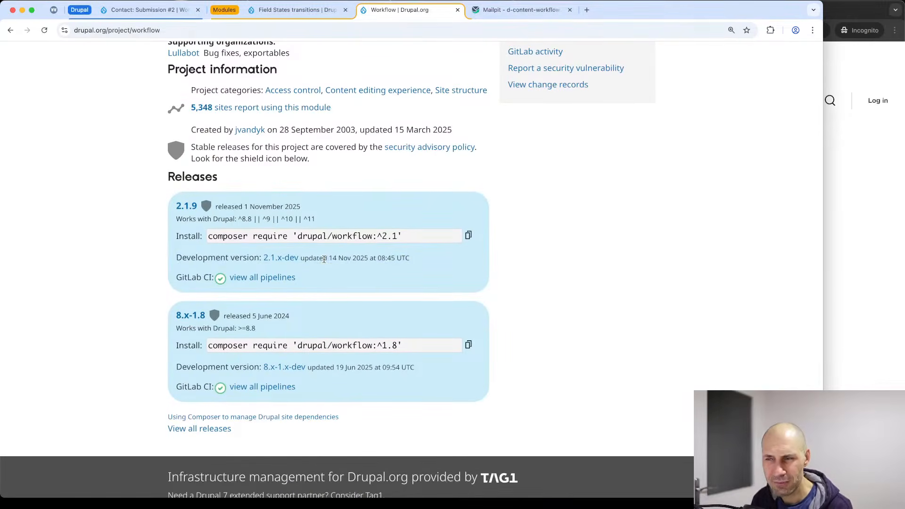
pyautogui.moveTo(176, 260)
pyautogui.mouseDown()
pyautogui.moveTo(418, 262)
pyautogui.moveTo(174, 258)
pyautogui.mouseUp()
pyautogui.click(198, 254)
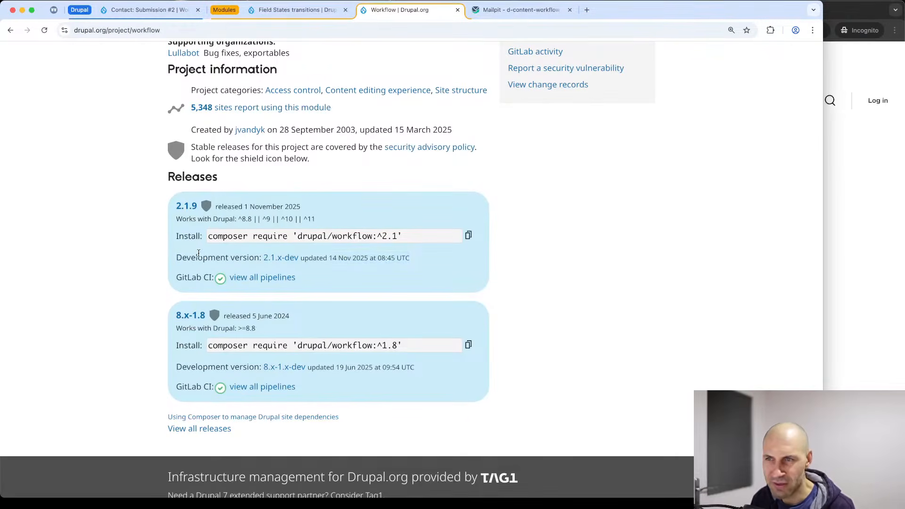
pyautogui.scroll(5, 199, 254)
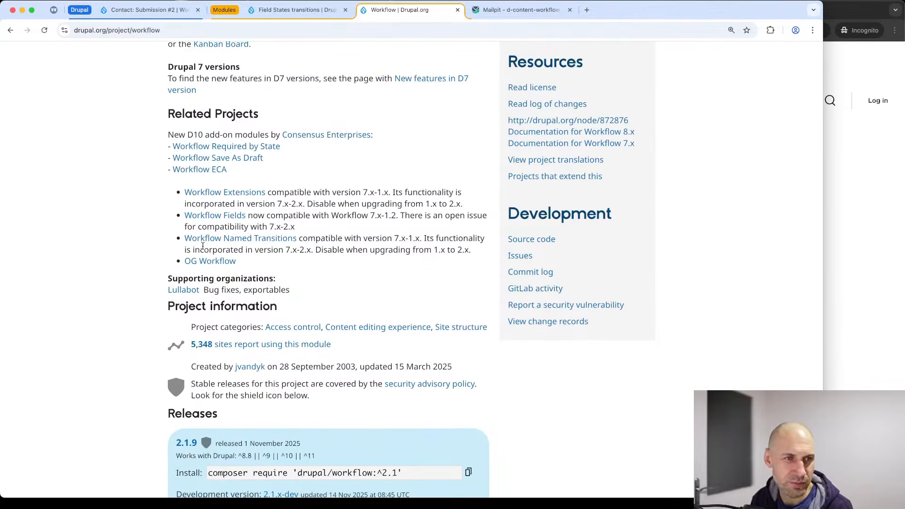
pyautogui.scroll(2, 205, 243)
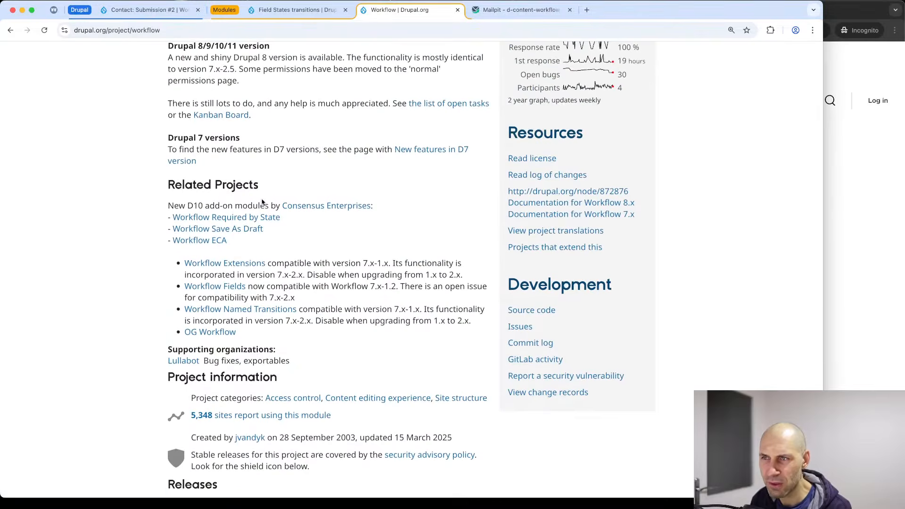
pyautogui.scroll(8, 262, 201)
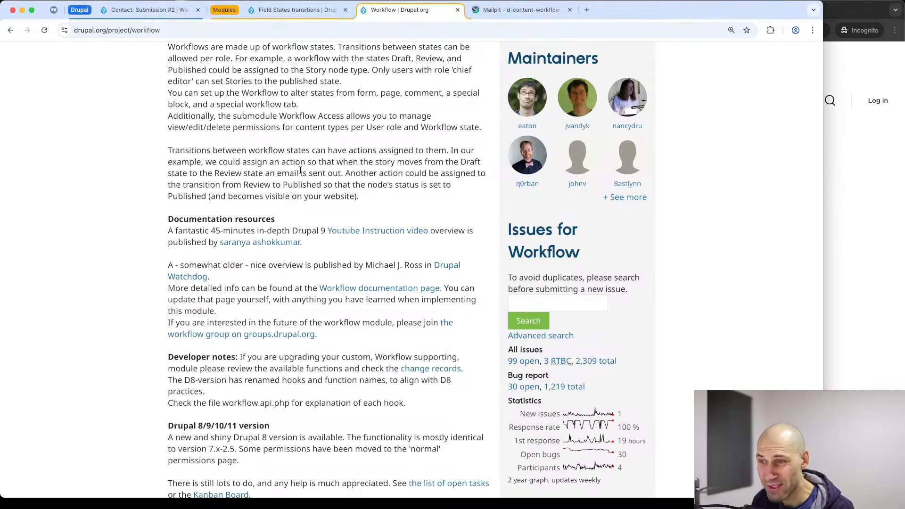
pyautogui.scroll(-3, 302, 174)
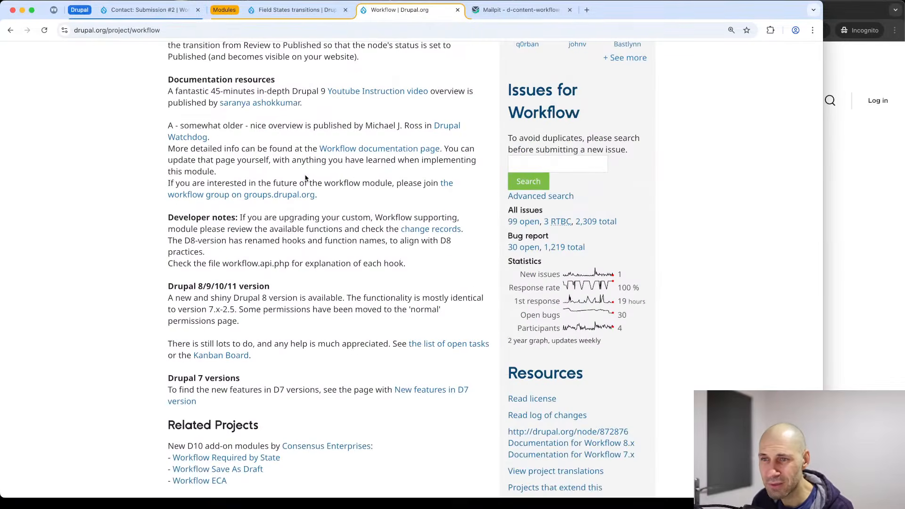
pyautogui.scroll(-10, 305, 179)
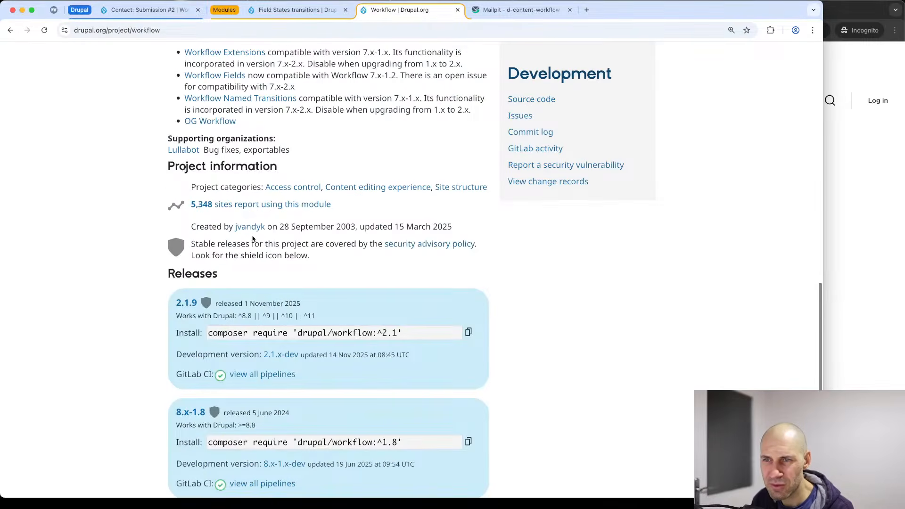
# Open the Workflow module's usage statistics page showing 5,348 reporting sites and its weekly usage chart.
pyautogui.click(214, 208)
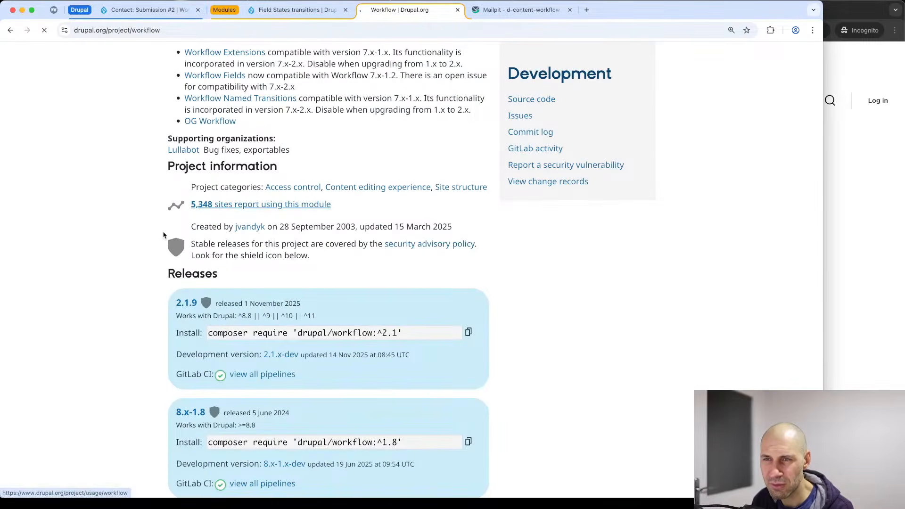
pyautogui.scroll(-8, 198, 212)
pyautogui.scroll(7, 208, 204)
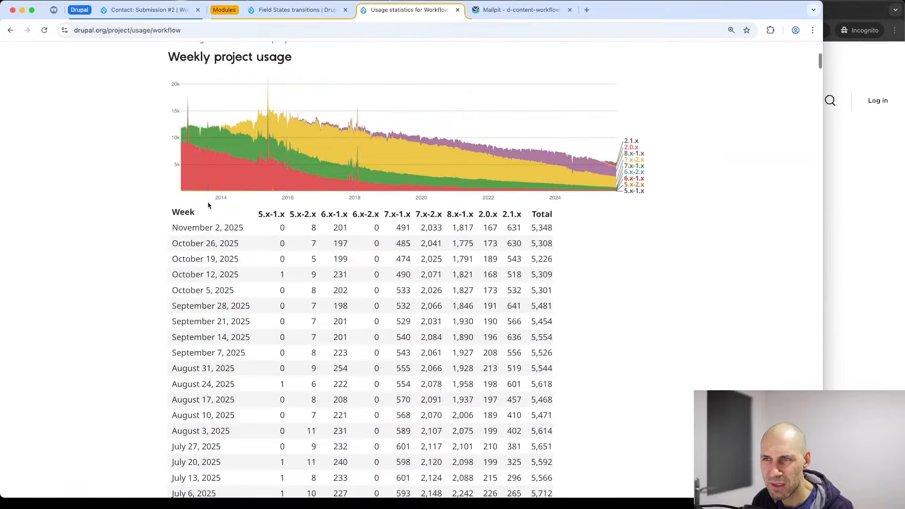
pyautogui.scroll(1, 228, 197)
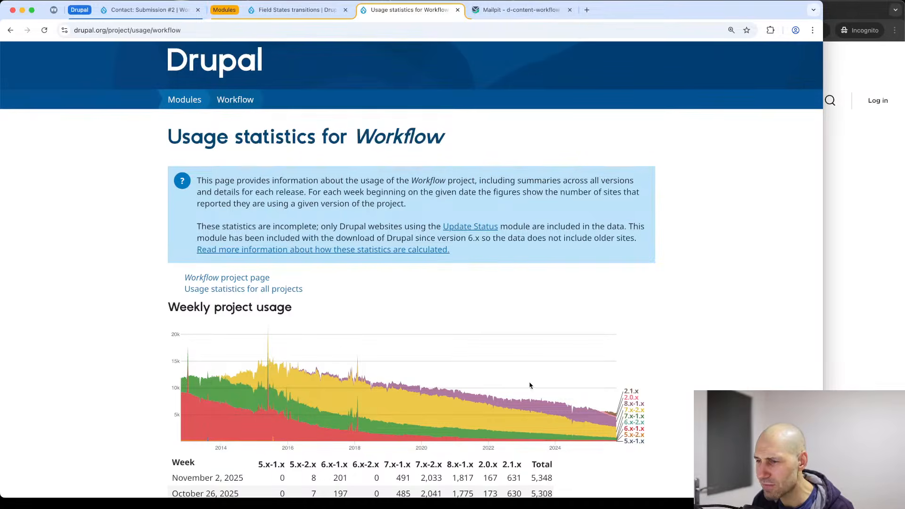
pyautogui.scroll(-5, 340, 351)
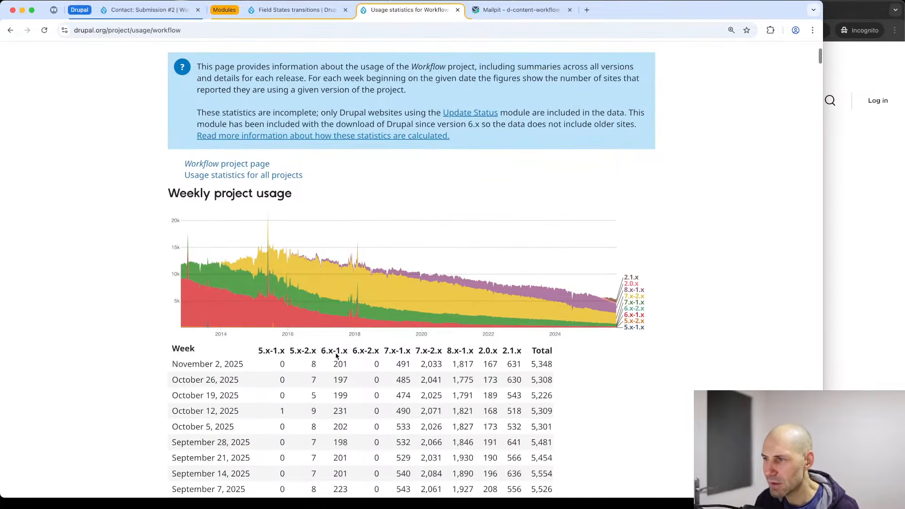